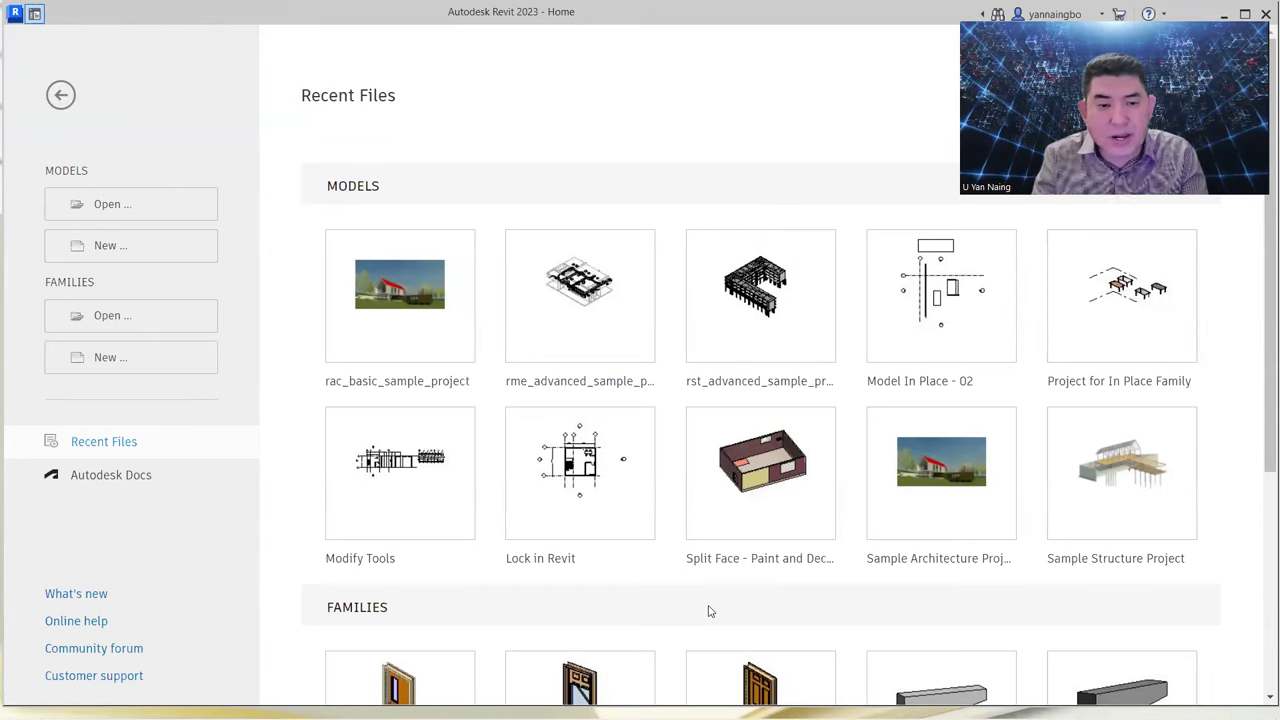
mouse_move(422, 403)
mouse_down()
mouse_move(345, 360)
mouse_move(460, 364)
mouse_move(466, 391)
mouse_move(424, 402)
mouse_up()
mouse_move(608, 397)
mouse_down()
mouse_move(484, 371)
mouse_move(663, 374)
mouse_move(612, 400)
mouse_up()
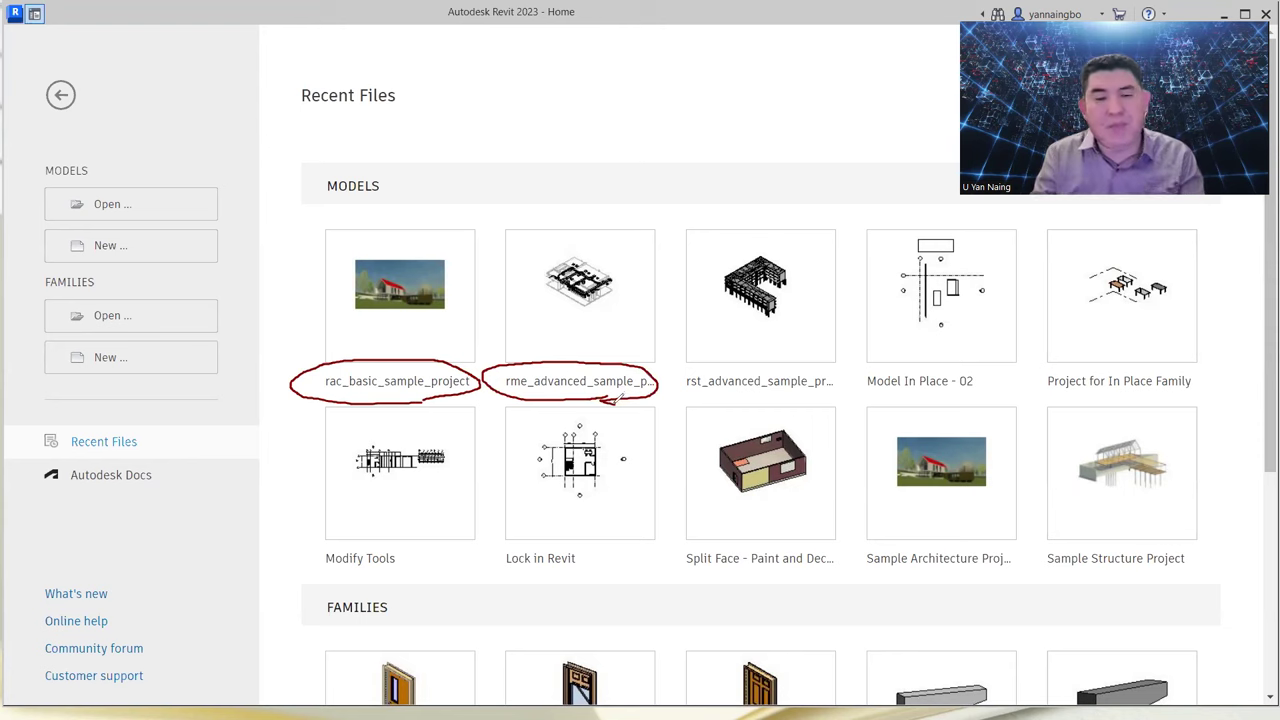
mouse_move(776, 398)
mouse_down()
mouse_move(676, 379)
mouse_move(772, 350)
mouse_move(865, 378)
mouse_move(770, 405)
mouse_up()
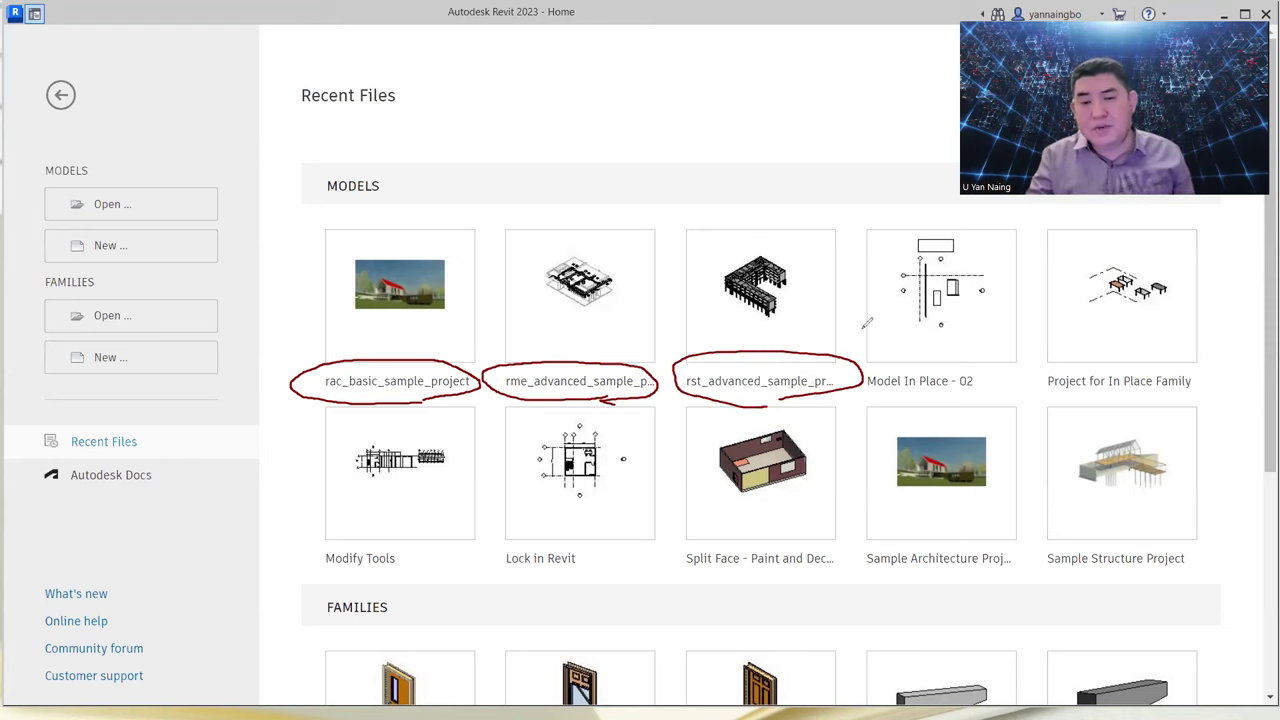
drag(905, 243, 998, 346)
drag(1004, 262, 918, 354)
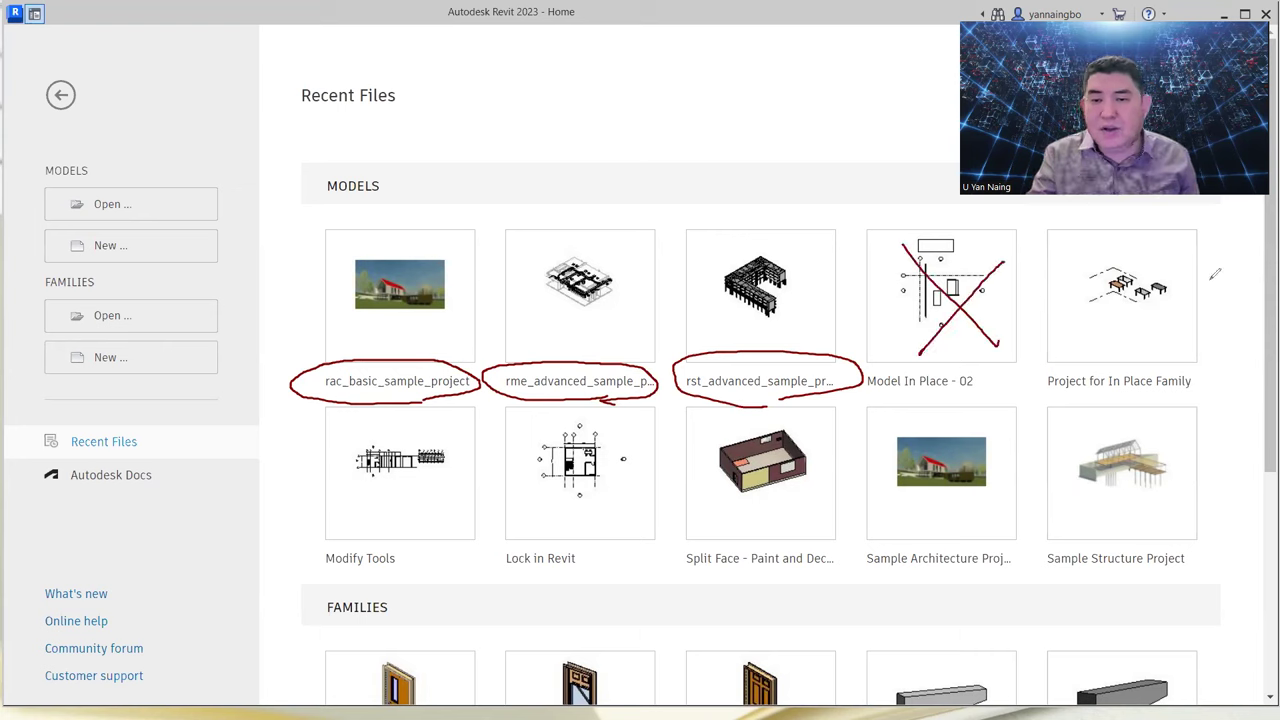
drag(1100, 338, 1178, 260)
drag(1162, 342, 1091, 259)
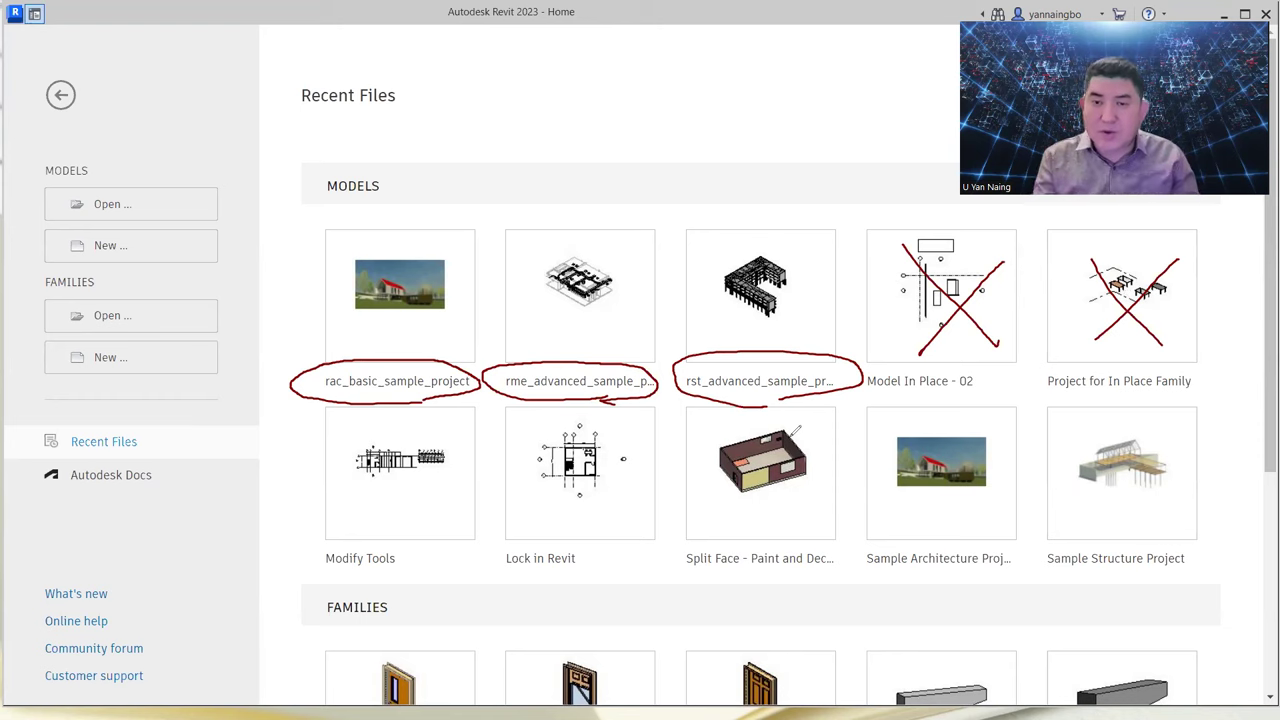
drag(440, 440, 367, 514)
drag(360, 448, 497, 520)
drag(520, 520, 613, 446)
drag(528, 447, 603, 532)
drag(840, 440, 726, 535)
drag(735, 453, 930, 568)
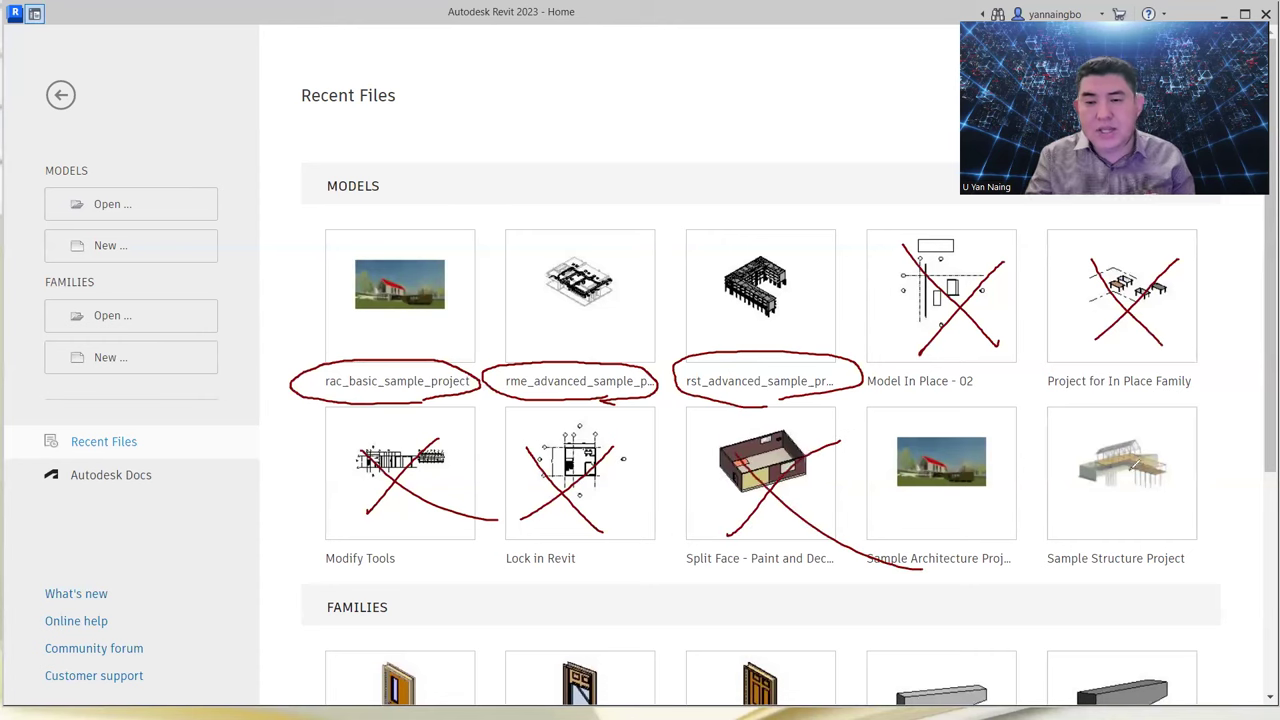
drag(1178, 453, 1245, 418)
drag(1010, 434, 1068, 402)
drag(810, 297, 860, 278)
drag(625, 265, 673, 240)
drag(444, 270, 527, 238)
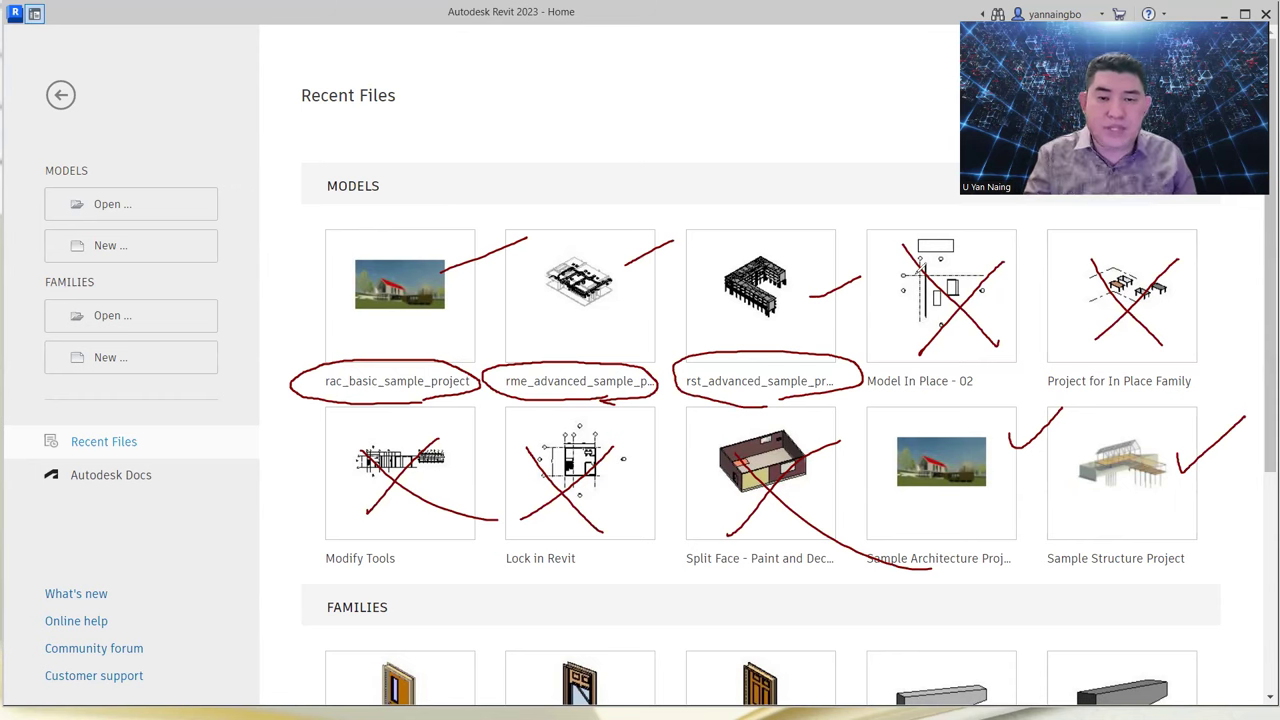
drag(418, 103, 406, 121)
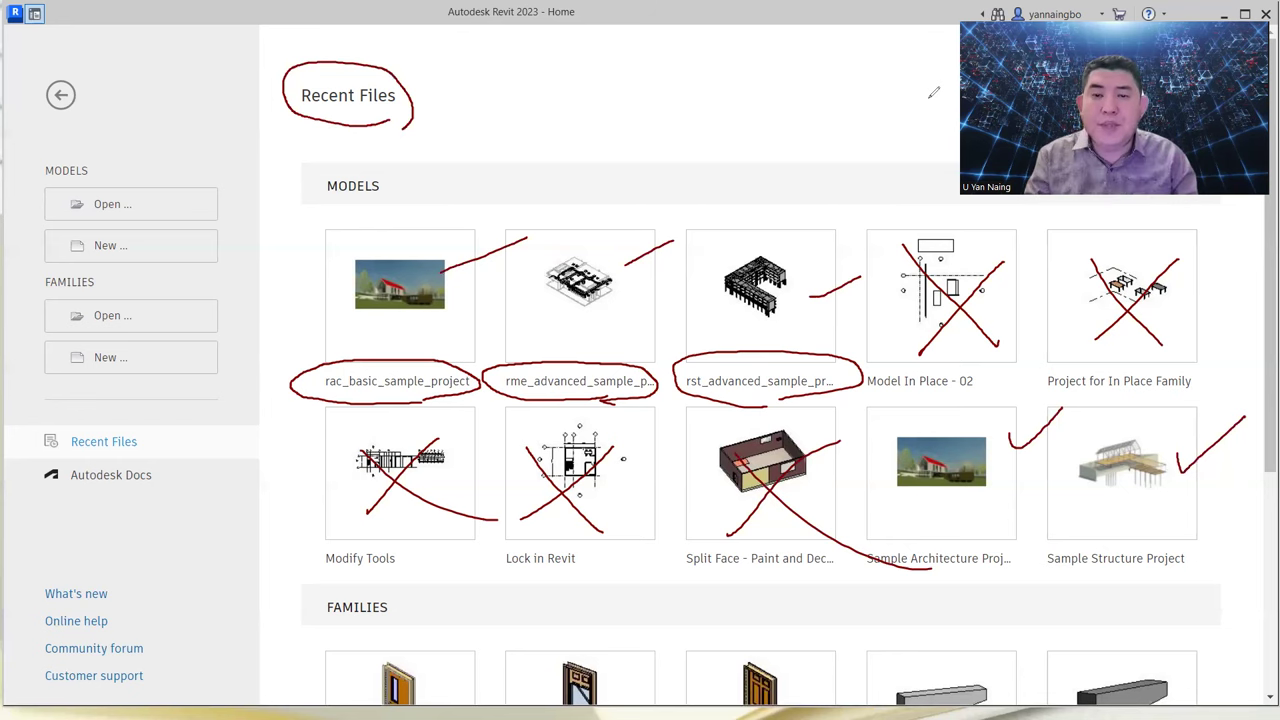
key(e)
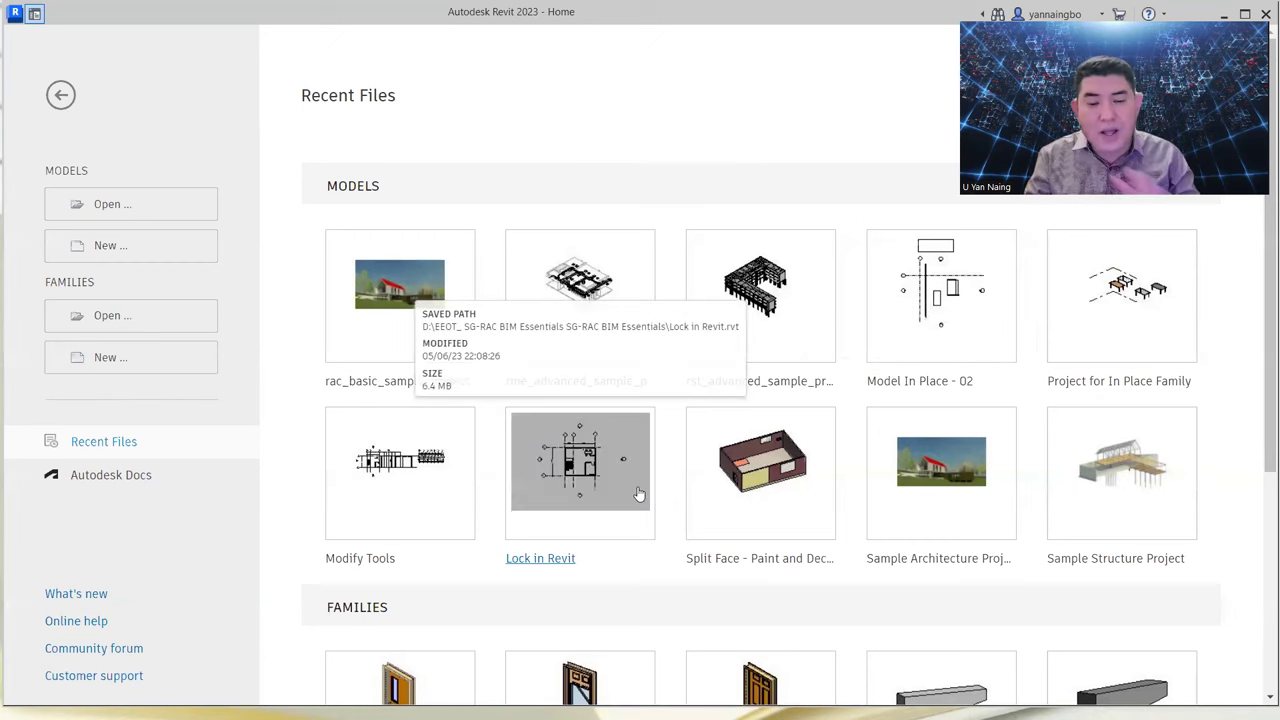
Step: Scroll through the Home page's recent files, then leave it for the empty Revit workspace
scroll(645, 490, down, 3)
scroll(638, 493, up, 3)
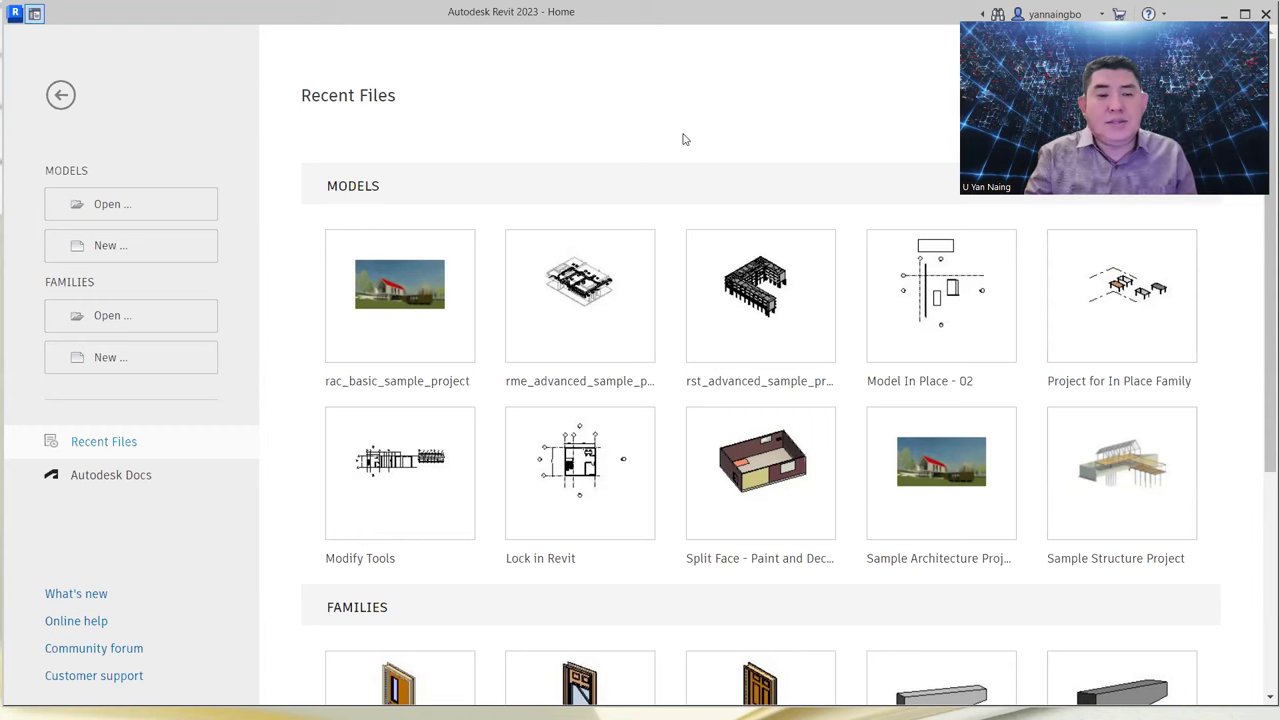
click(61, 96)
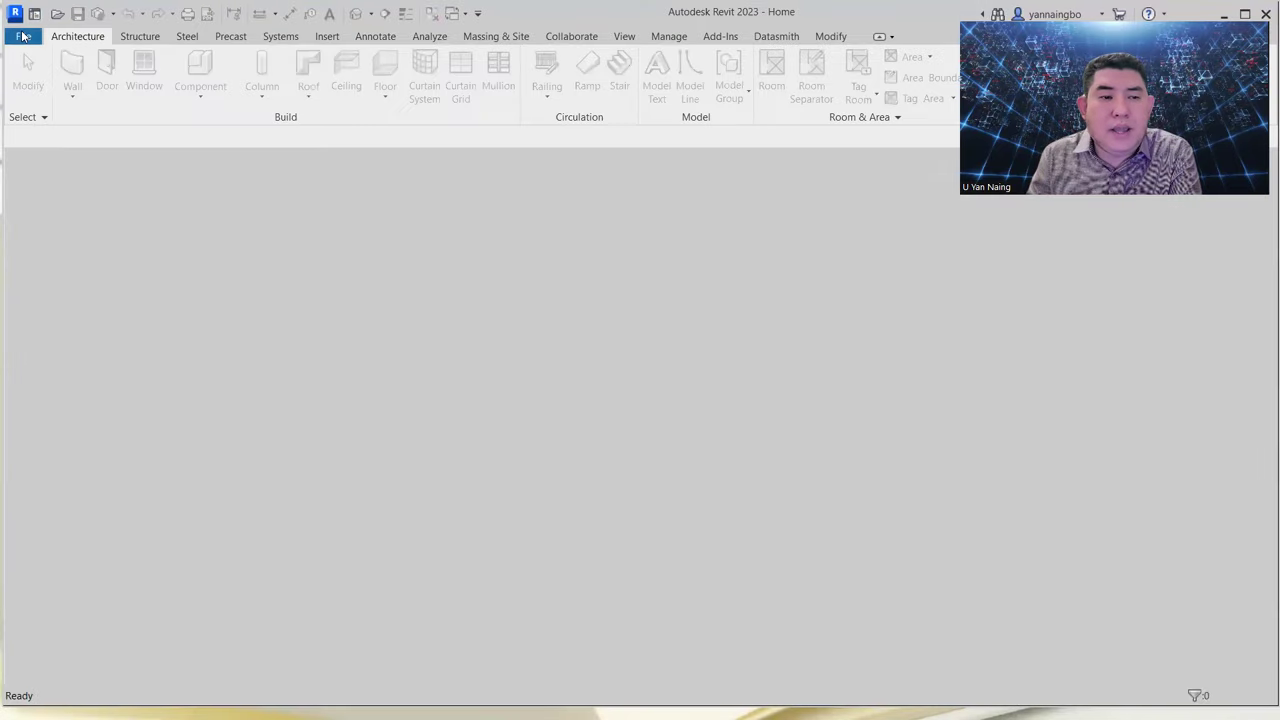
Step: Use File > Open > Sample Files to browse the bundled Samples folder
click(34, 14)
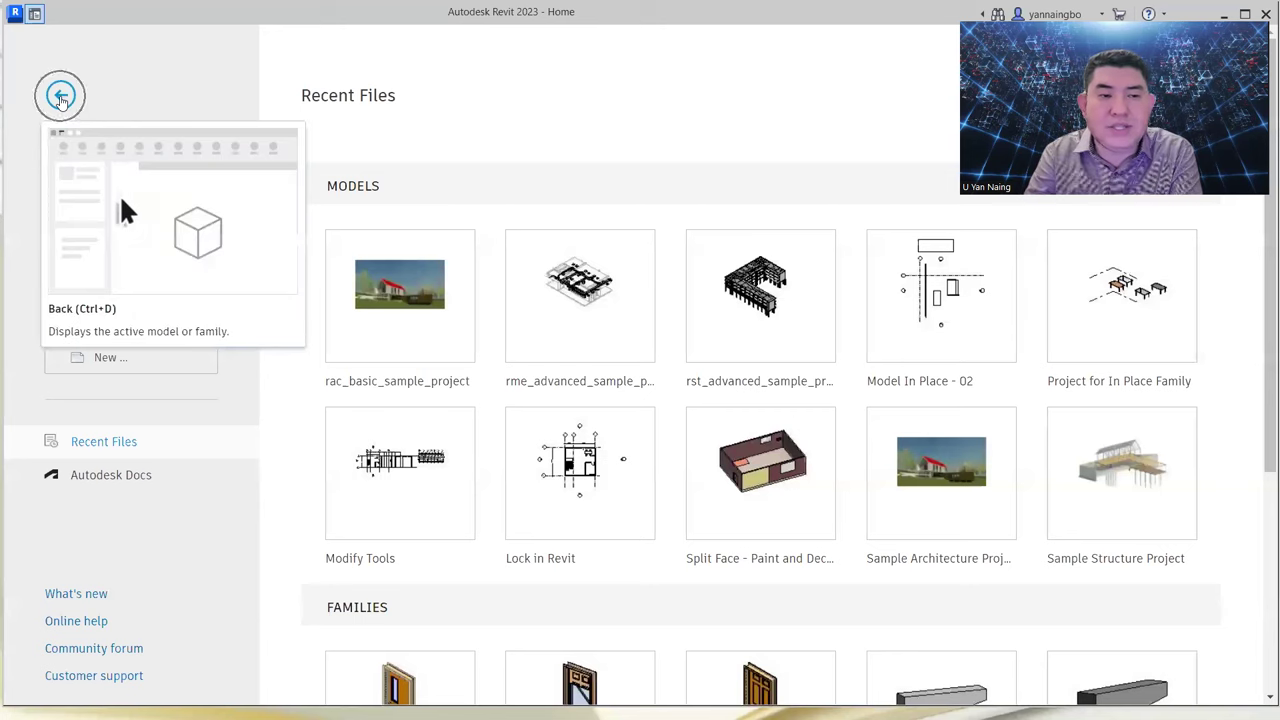
click(61, 99)
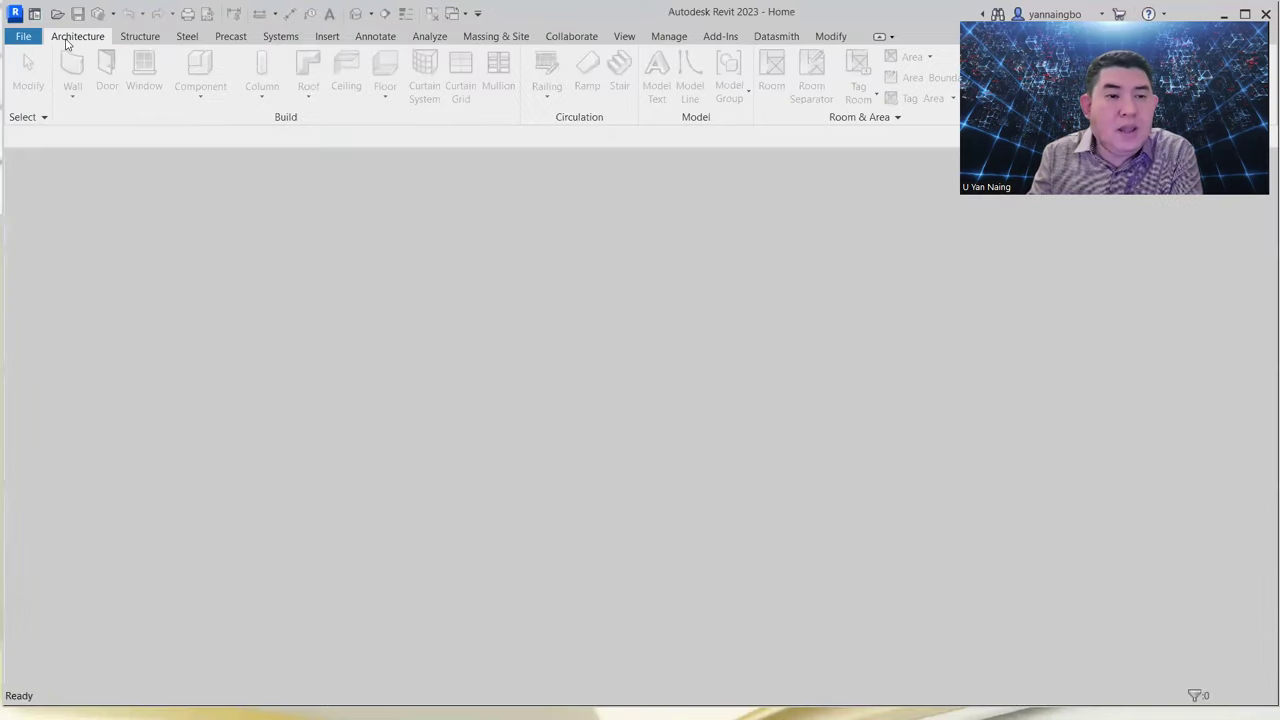
click(24, 38)
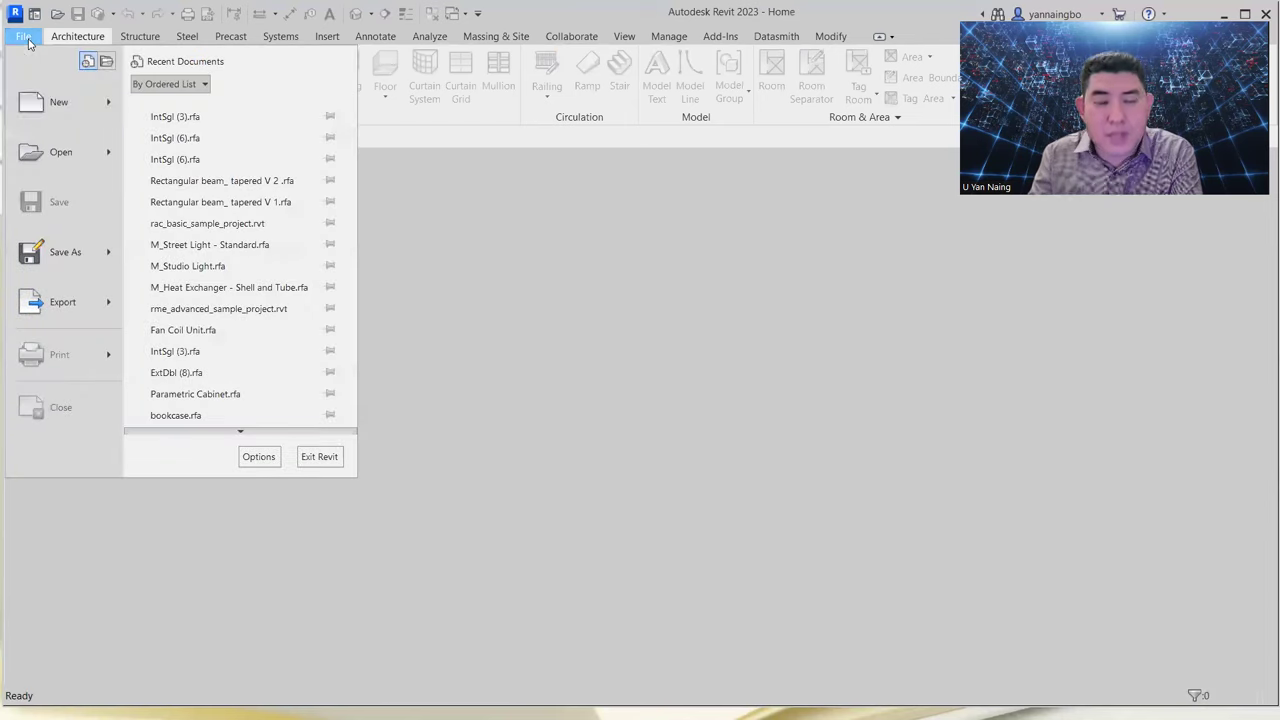
mouse_move(25, 160)
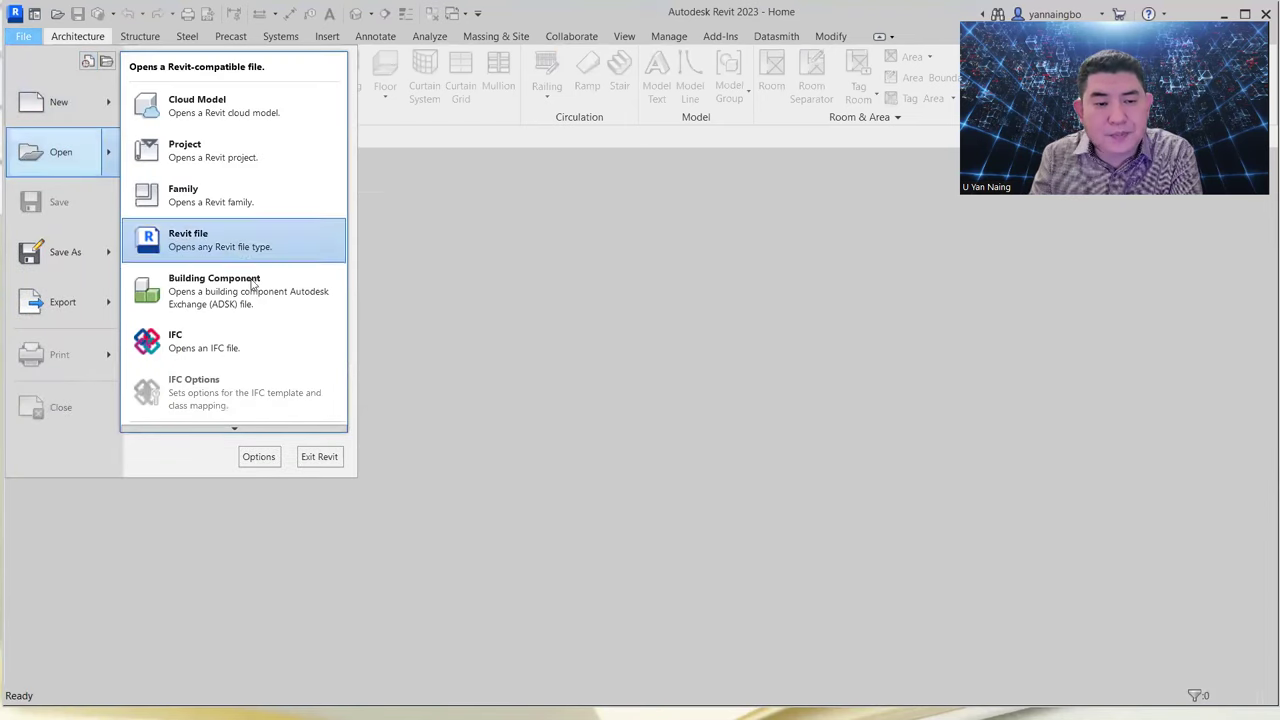
mouse_move(238, 433)
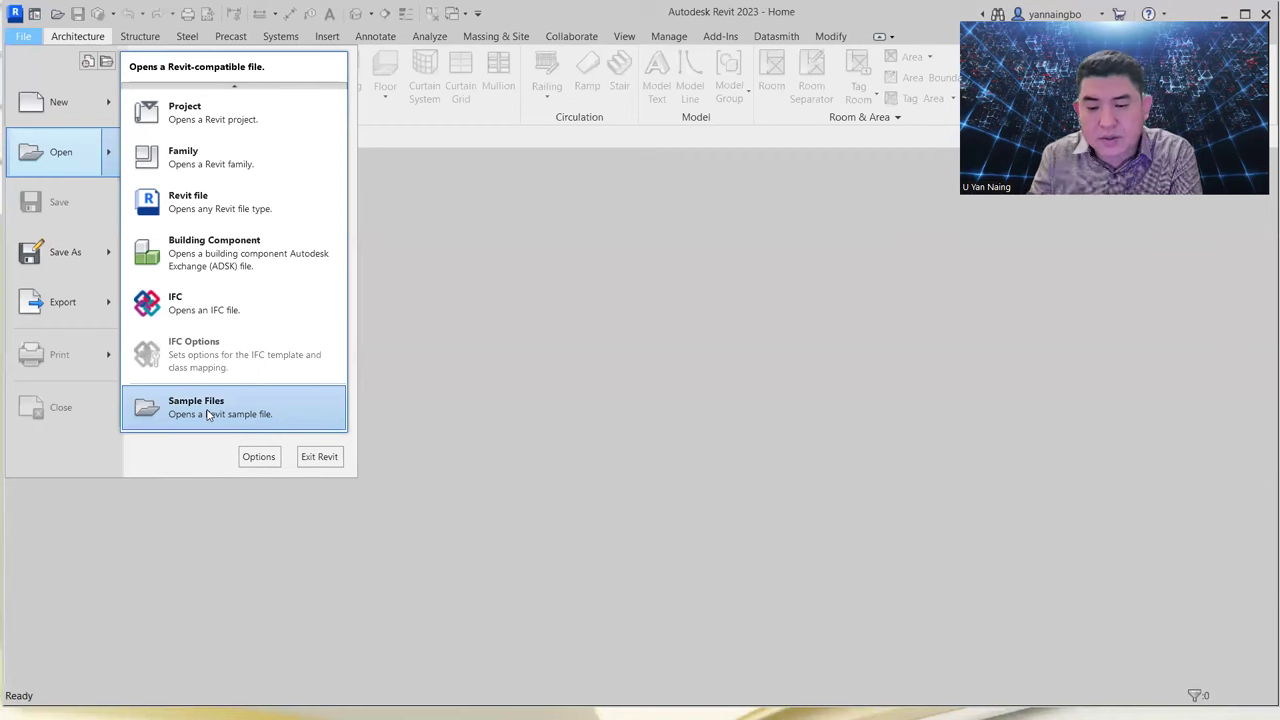
click(208, 415)
click(208, 415)
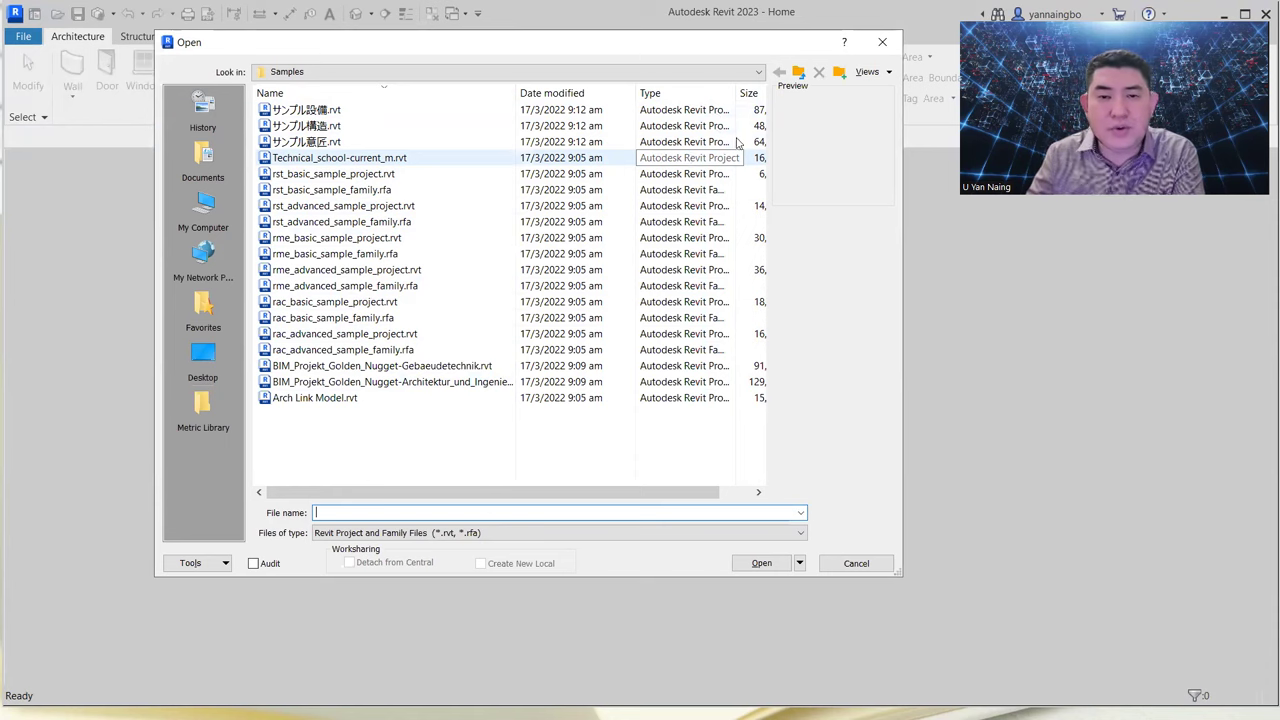
click(735, 71)
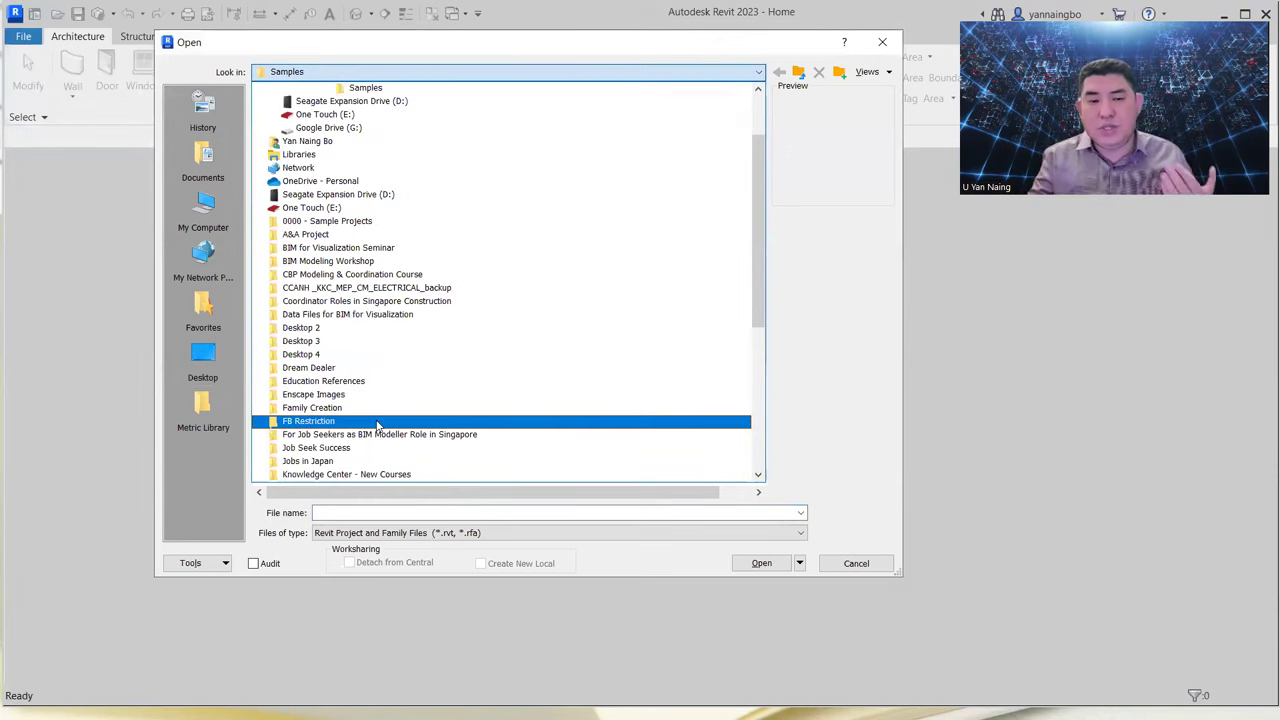
scroll(491, 300, up, 2)
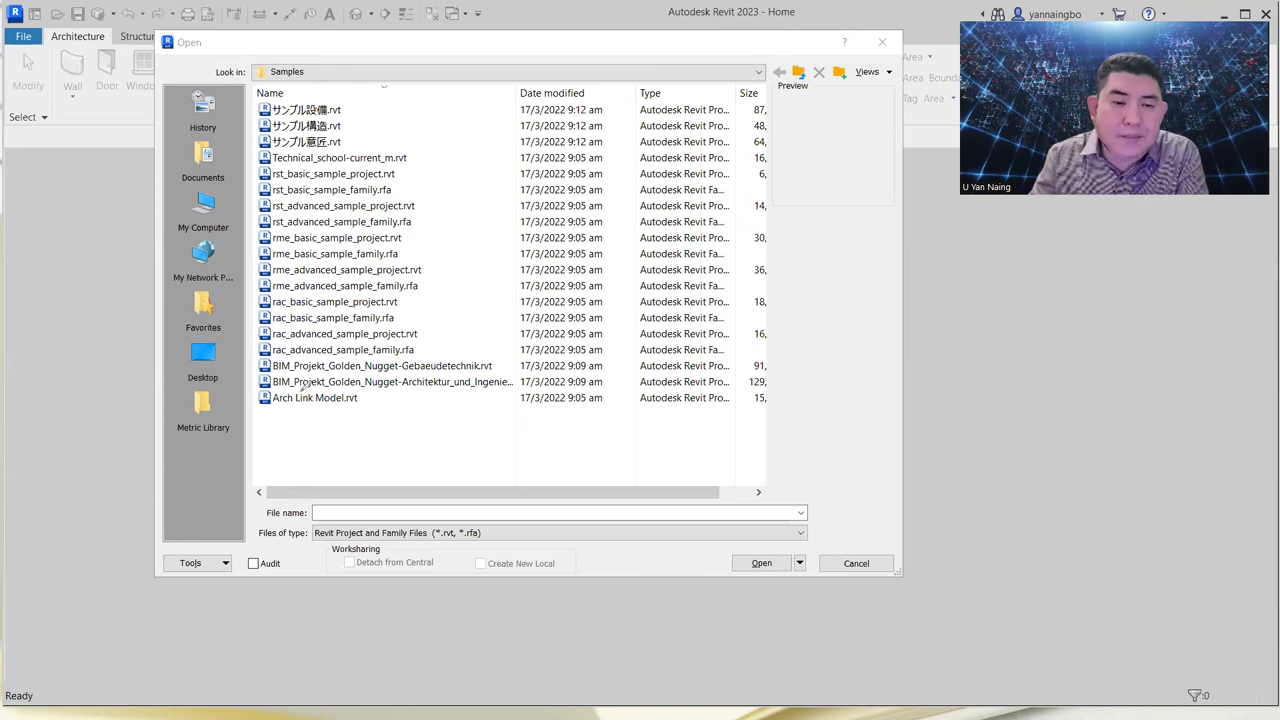
mouse_move(268, 354)
mouse_down()
mouse_move(298, 295)
mouse_move(278, 292)
mouse_move(264, 303)
mouse_move(274, 360)
mouse_up()
mouse_move(298, 218)
mouse_down()
mouse_move(266, 212)
mouse_move(268, 156)
mouse_move(286, 170)
mouse_move(292, 214)
mouse_up()
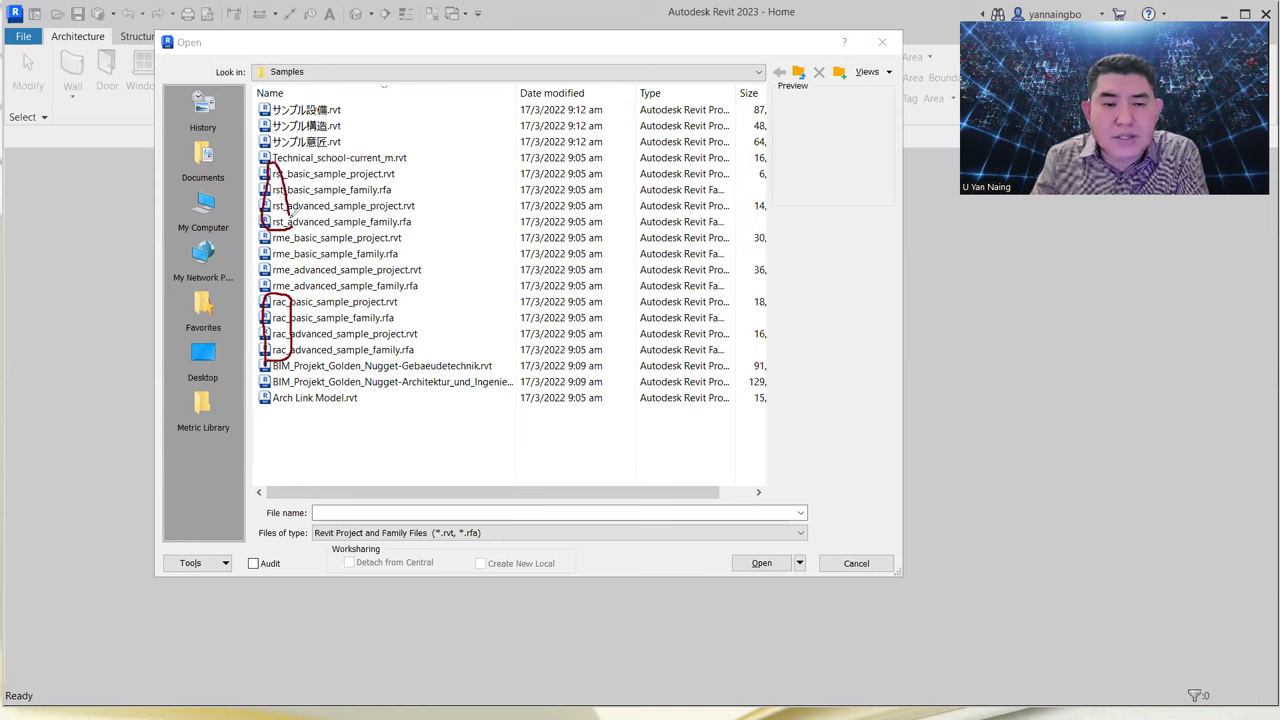
mouse_move(292, 297)
mouse_down()
mouse_move(264, 244)
mouse_move(280, 226)
mouse_move(306, 248)
mouse_move(294, 298)
mouse_up()
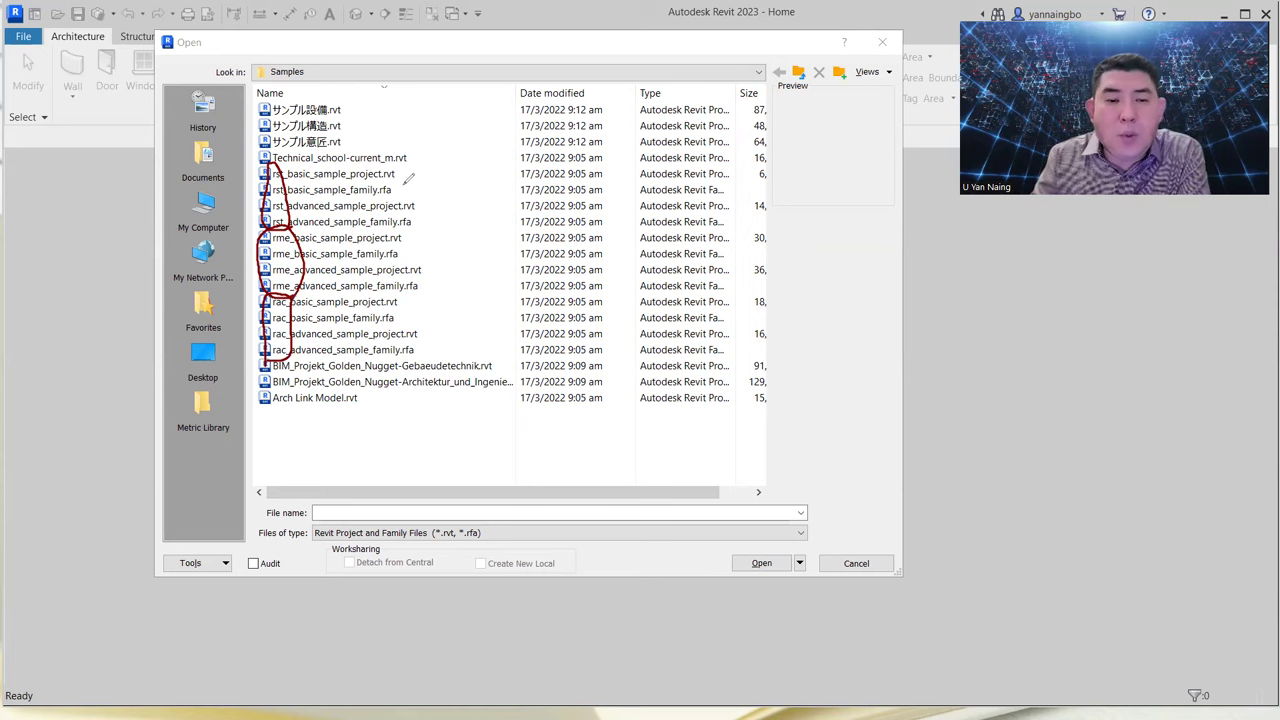
mouse_move(396, 182)
mouse_down()
mouse_move(380, 172)
mouse_move(400, 160)
mouse_move(412, 178)
mouse_move(394, 196)
mouse_up()
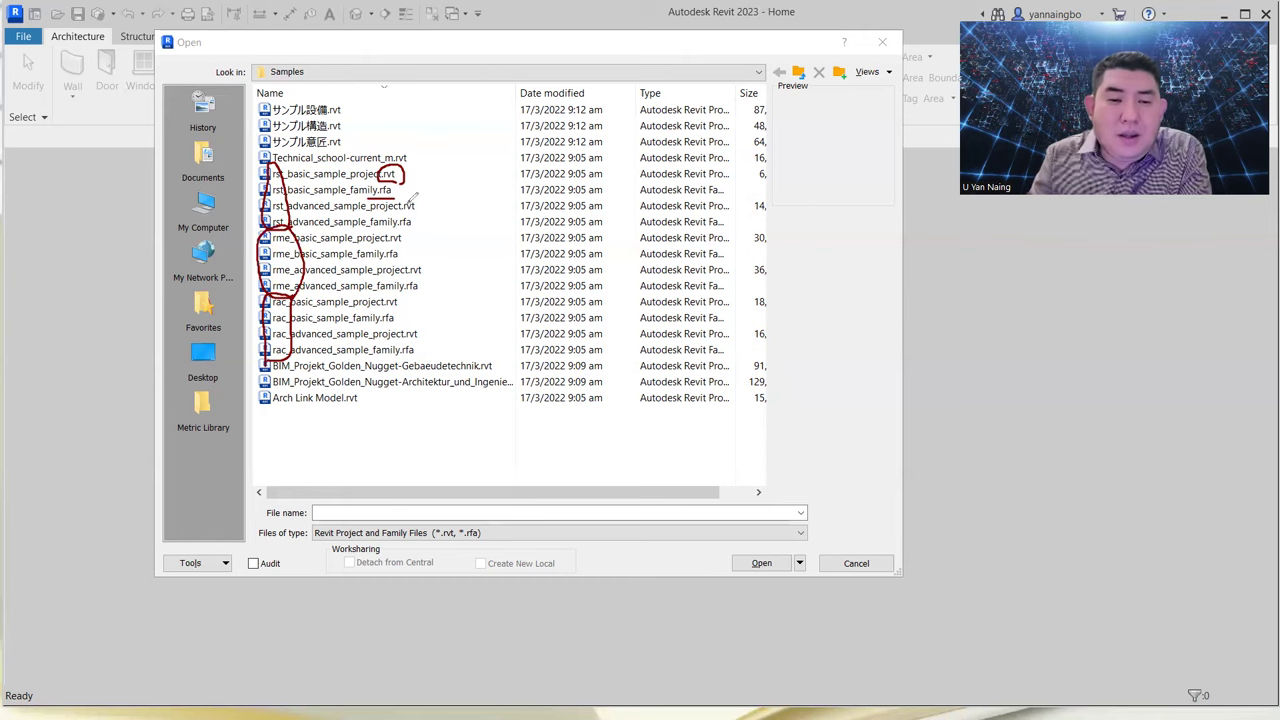
mouse_move(424, 211)
mouse_down()
mouse_move(395, 211)
mouse_move(424, 206)
mouse_up()
mouse_move(426, 262)
mouse_down()
mouse_move(400, 268)
mouse_move(424, 280)
mouse_up()
mouse_move(430, 326)
mouse_down()
mouse_move(402, 346)
mouse_move(432, 321)
mouse_move(428, 342)
mouse_up()
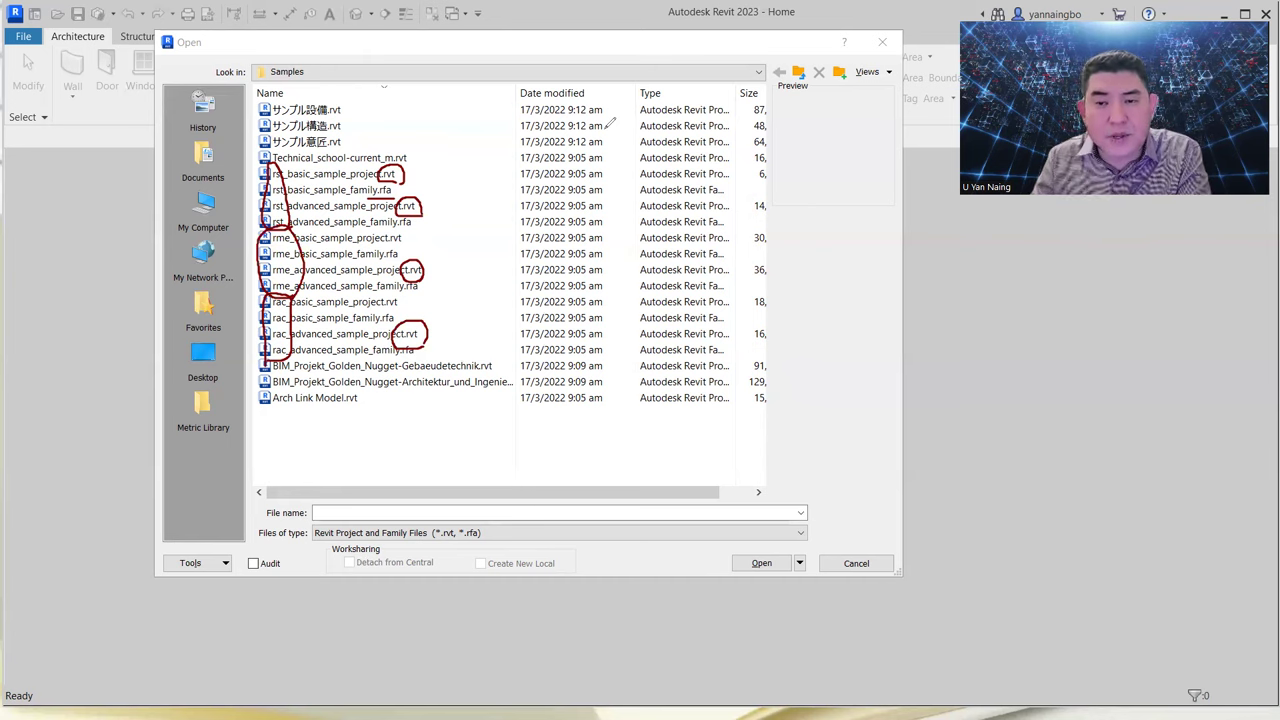
key(Escape)
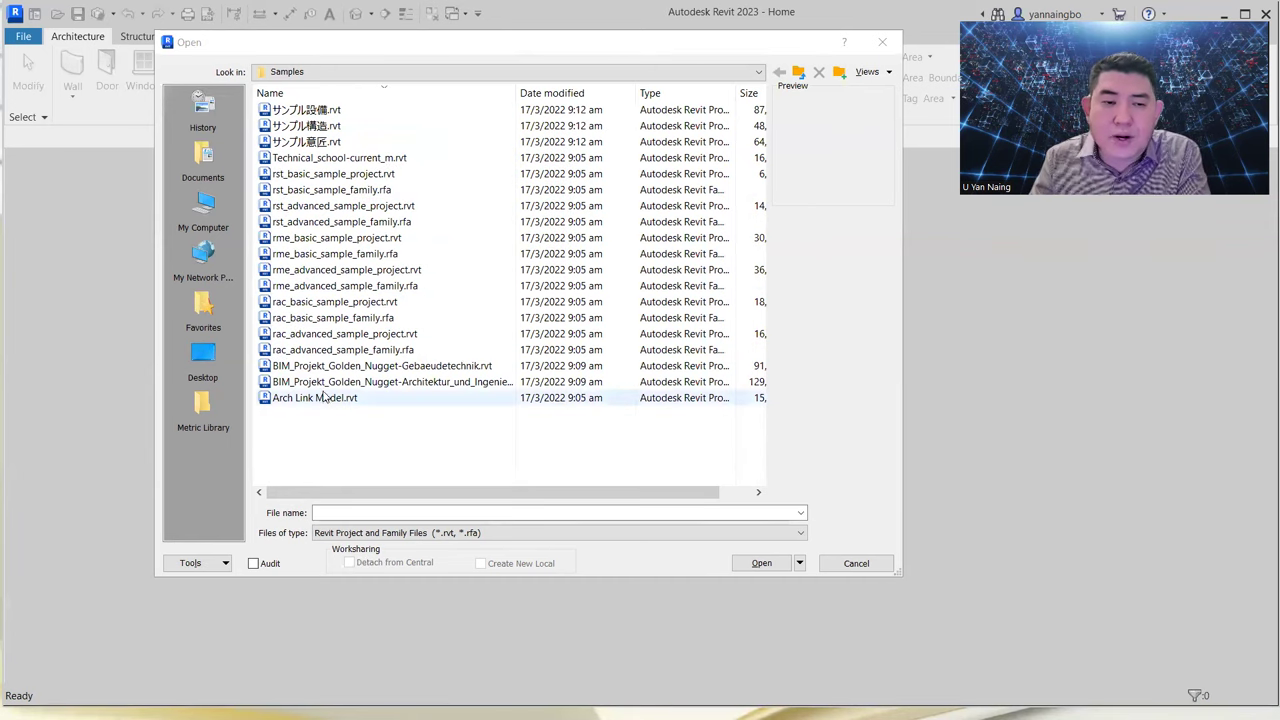
Step: Preview the rme and Japanese sample models, then open rac_advanced_sample_project.rvt
click(351, 272)
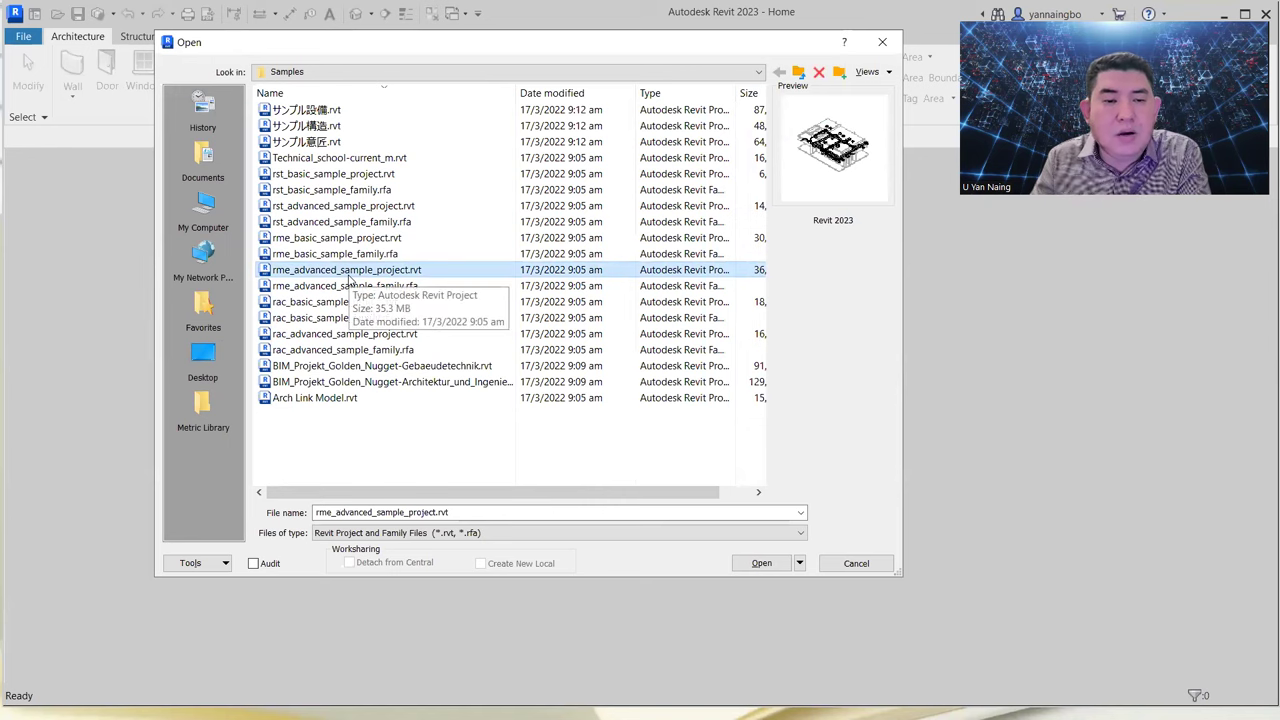
click(370, 241)
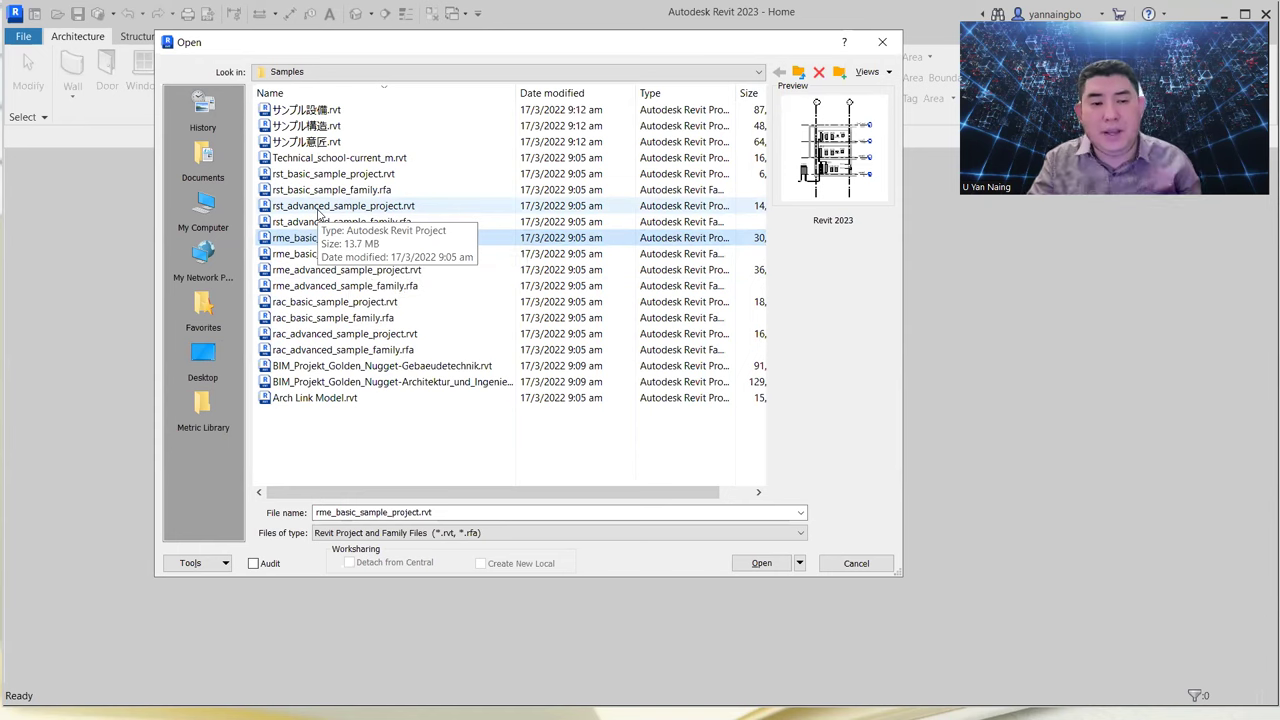
click(330, 142)
click(335, 127)
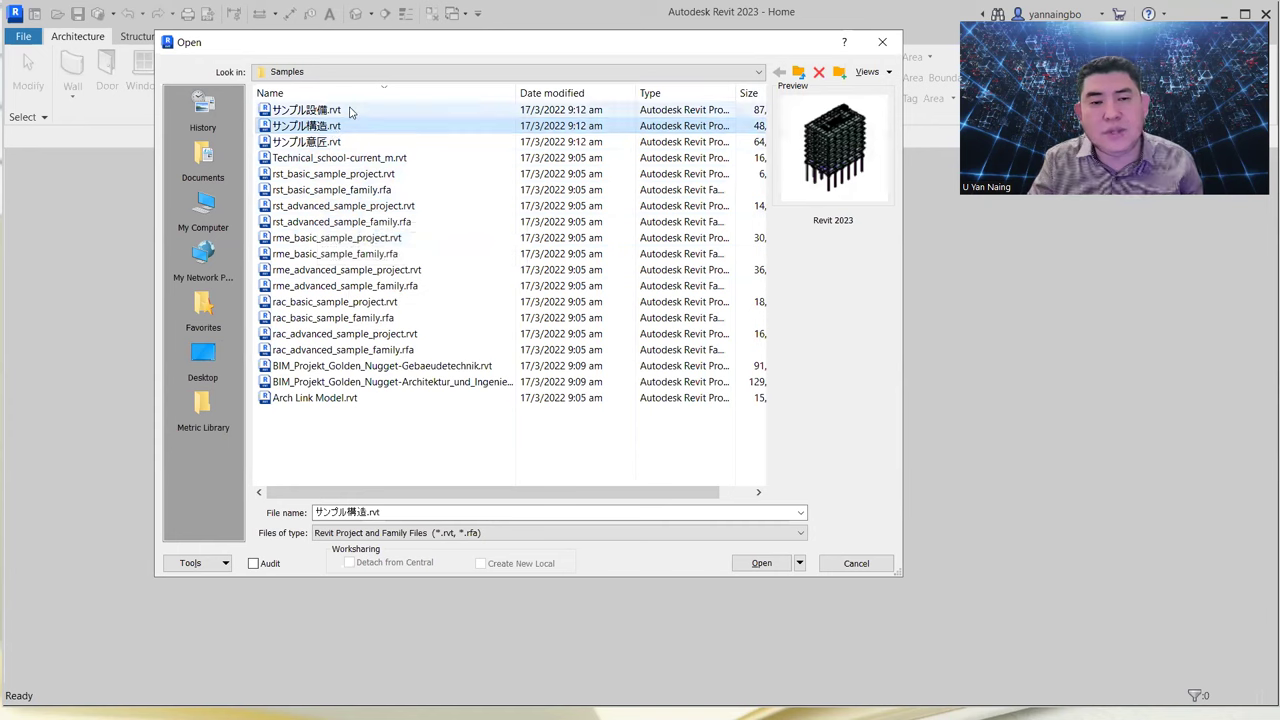
click(350, 111)
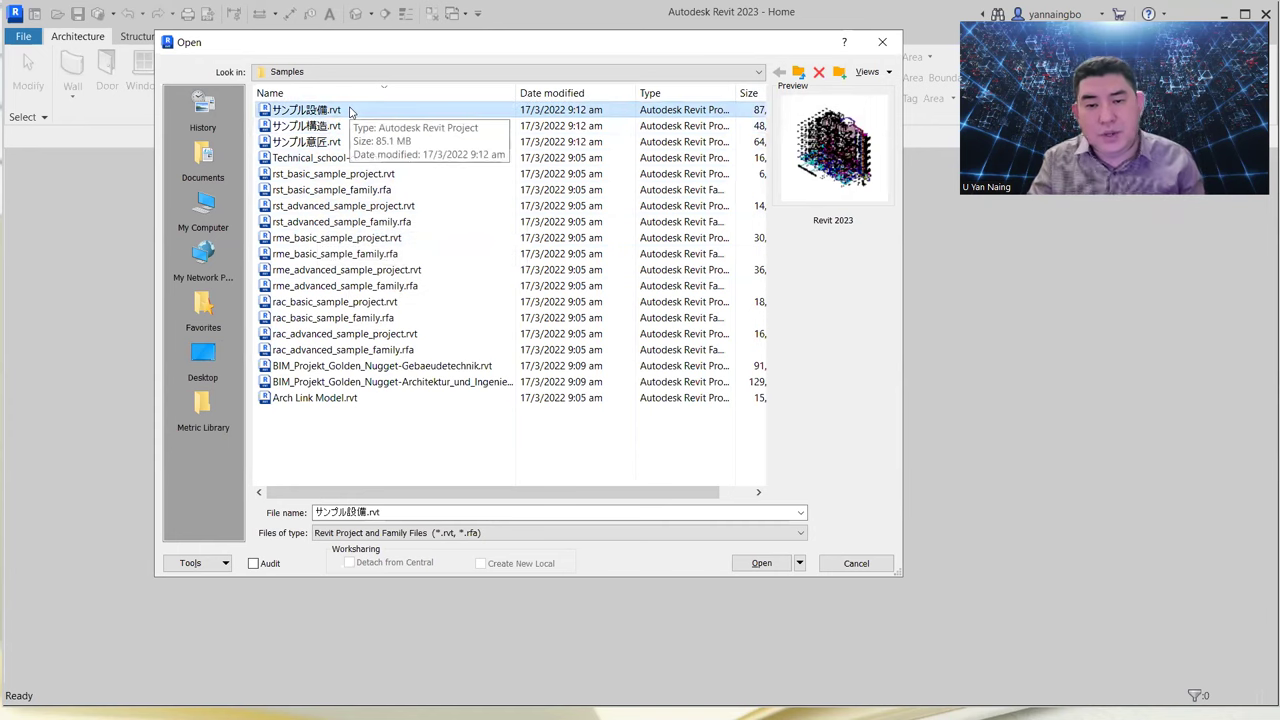
click(332, 144)
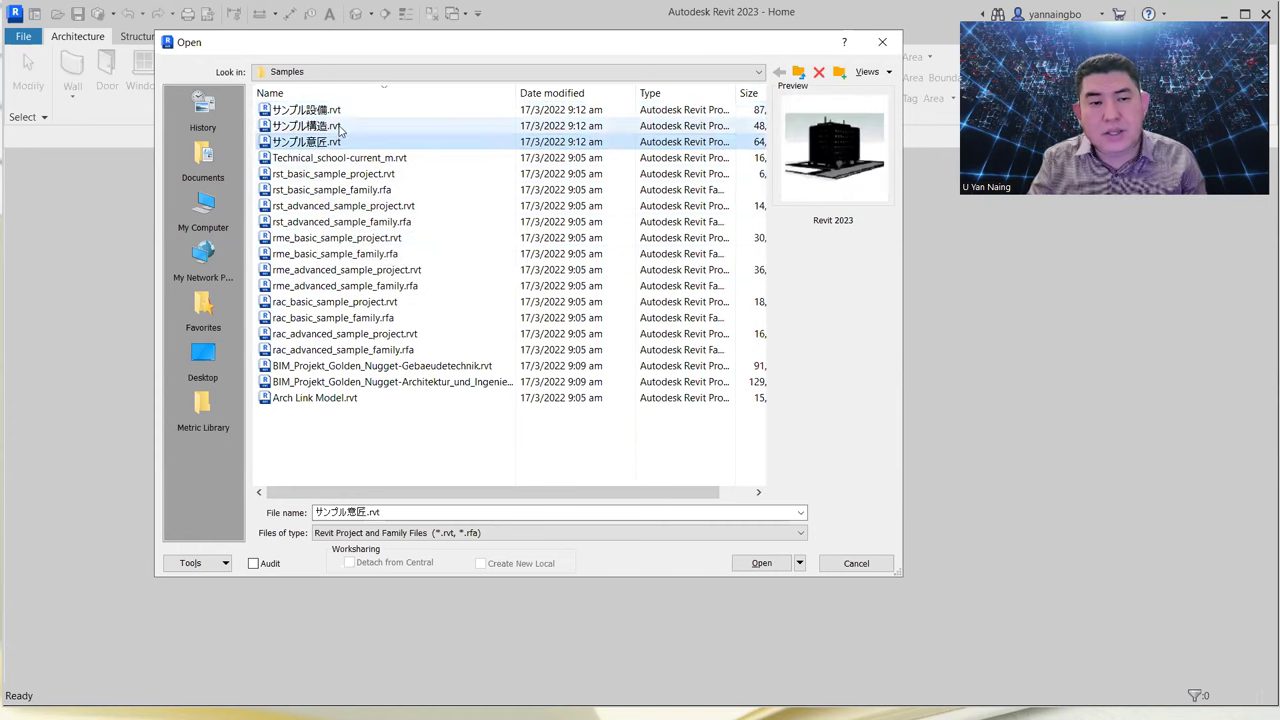
click(338, 127)
click(343, 111)
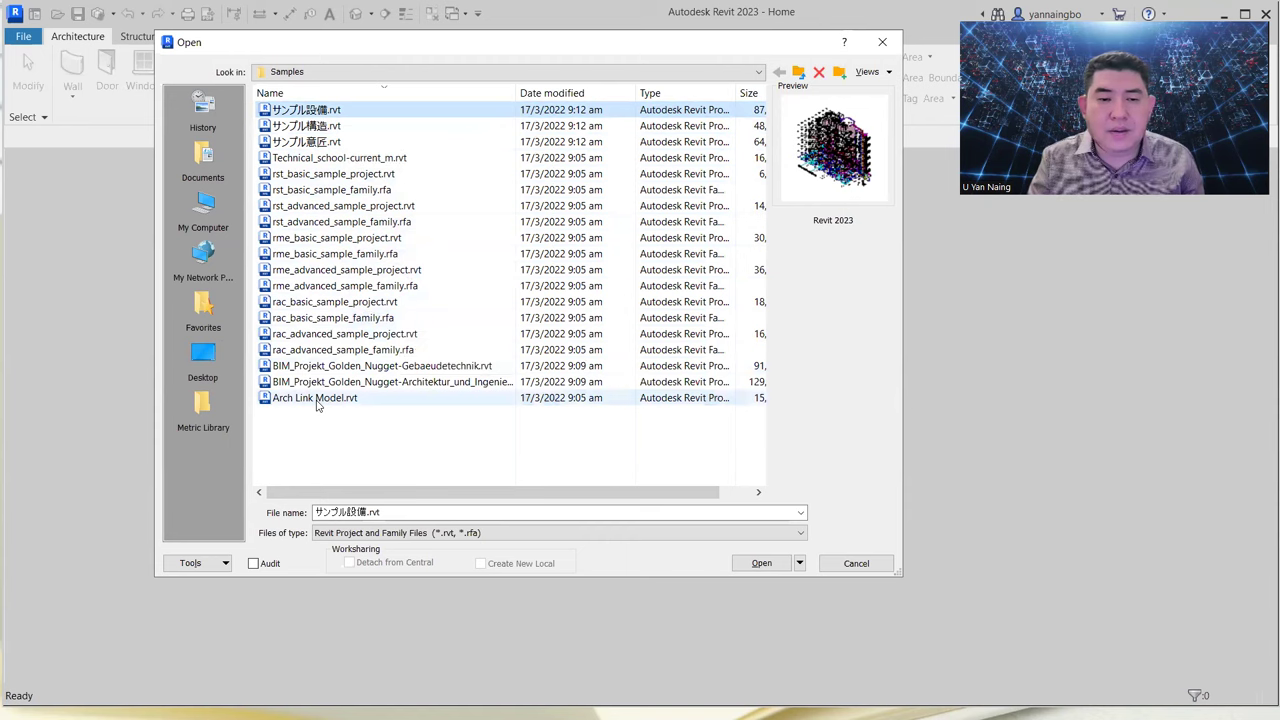
click(369, 336)
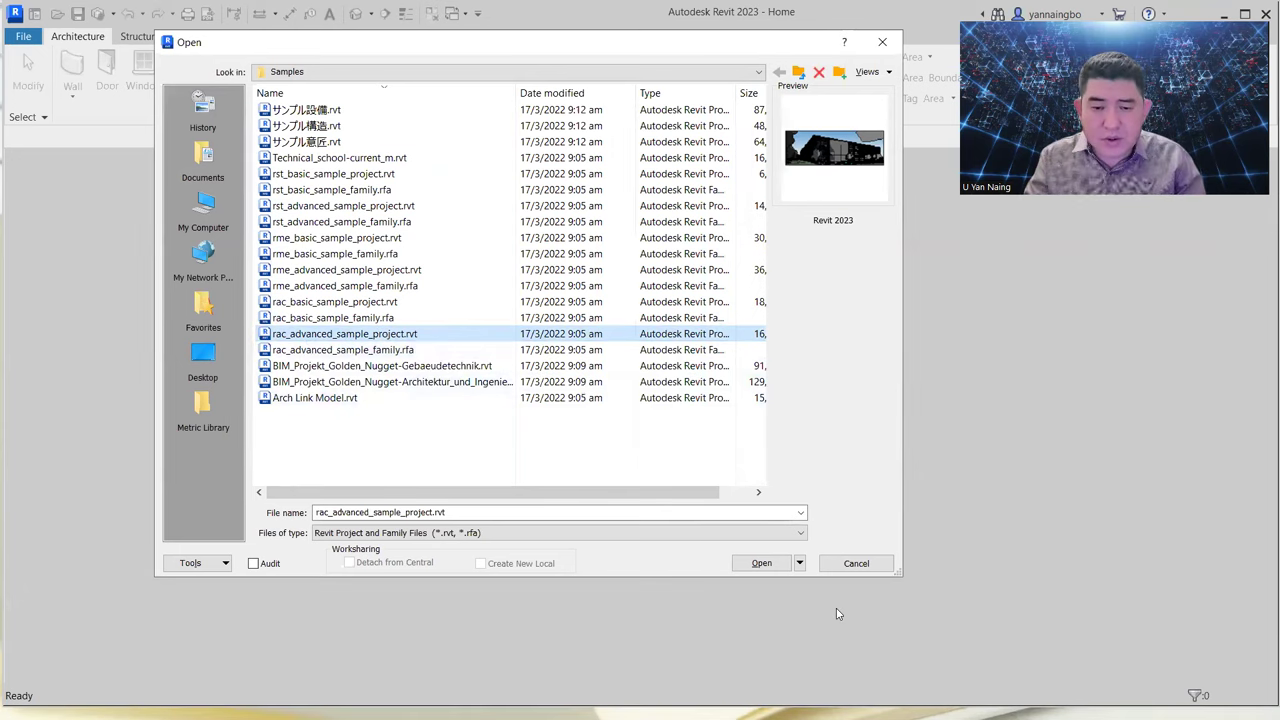
click(761, 563)
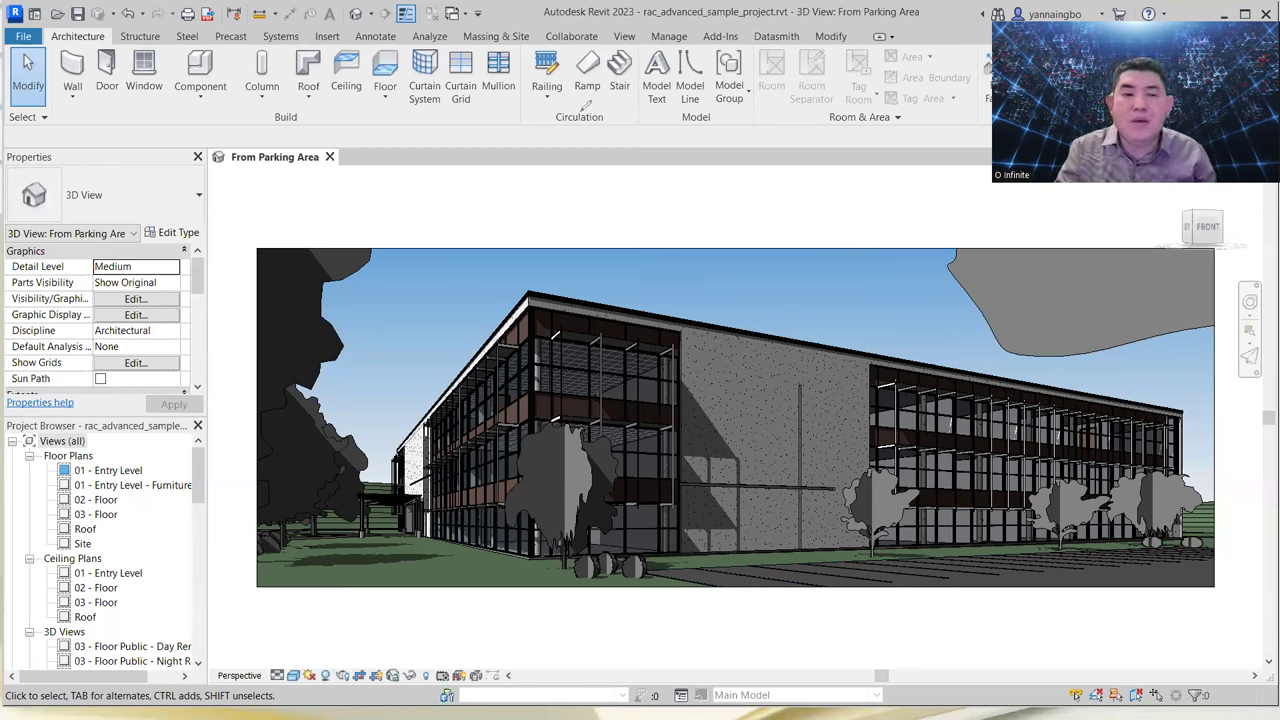
drag(84, 168, 6, 174)
drag(22, 126, 62, 166)
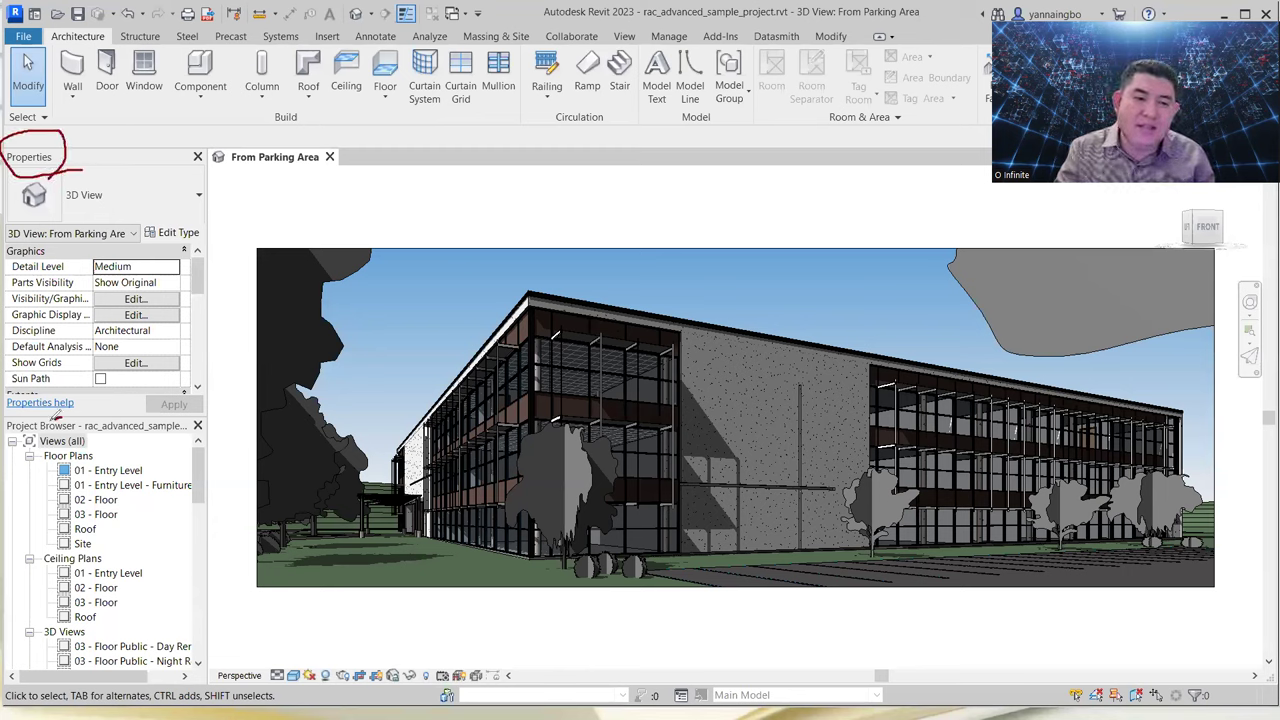
mouse_move(46, 420)
mouse_down()
mouse_move(9, 412)
mouse_move(5, 432)
mouse_move(62, 446)
mouse_move(48, 405)
mouse_up()
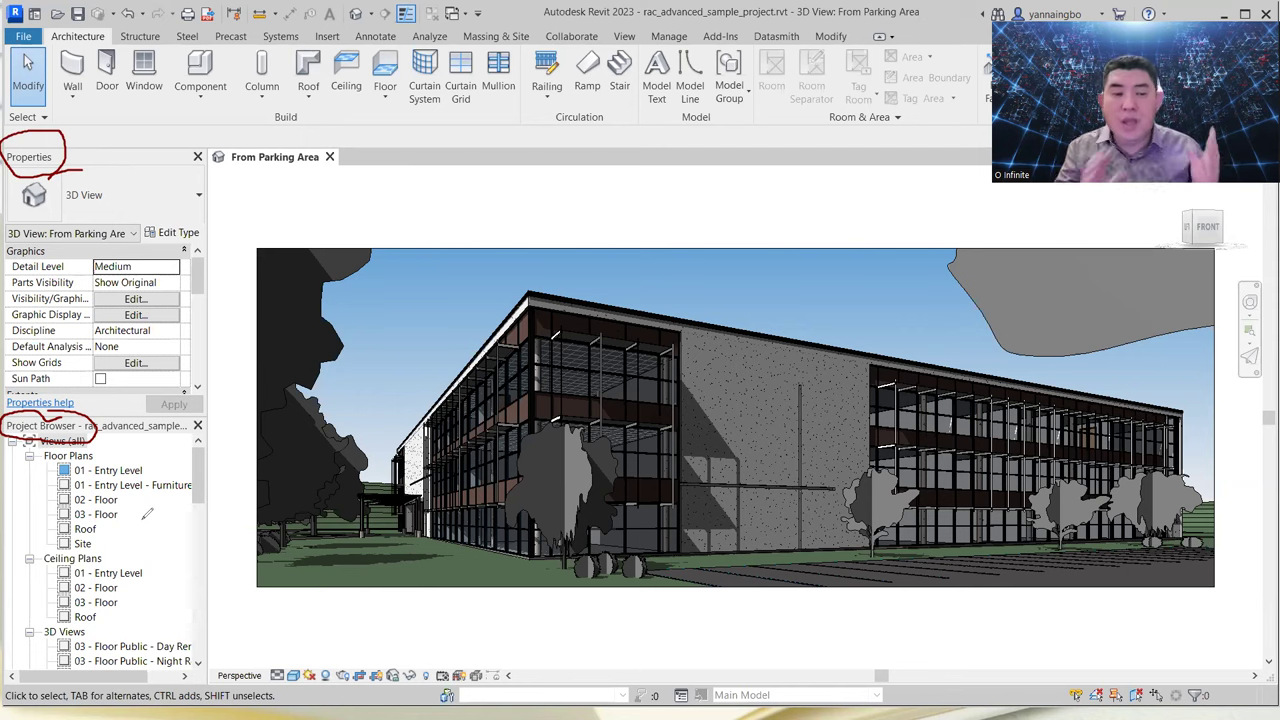
mouse_move(154, 456)
mouse_down()
mouse_move(147, 551)
mouse_move(163, 540)
mouse_up()
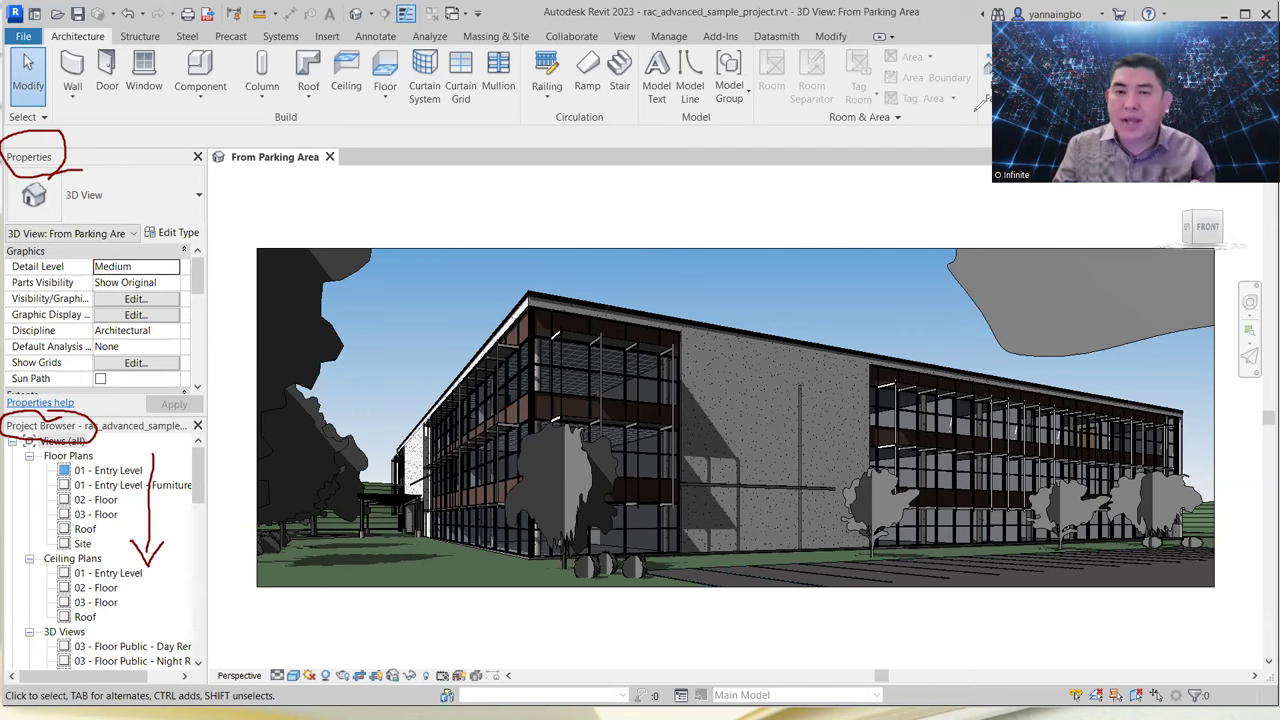
key(Escape)
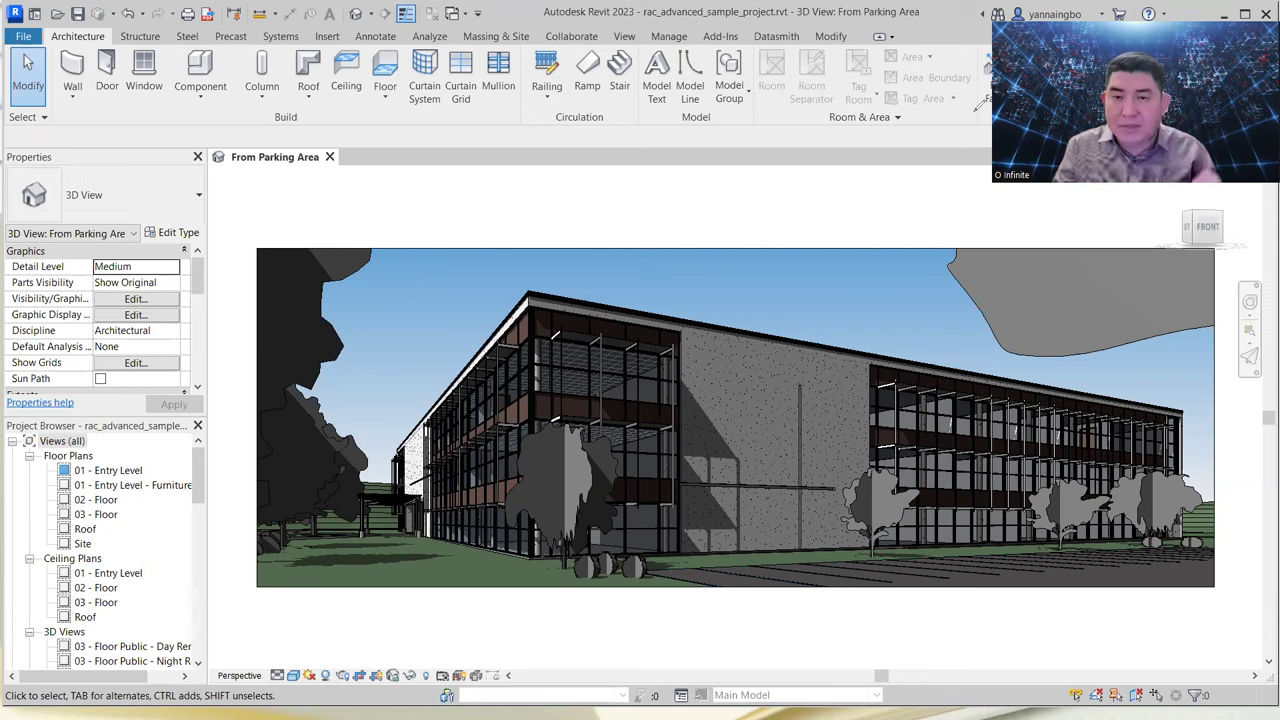
click(588, 333)
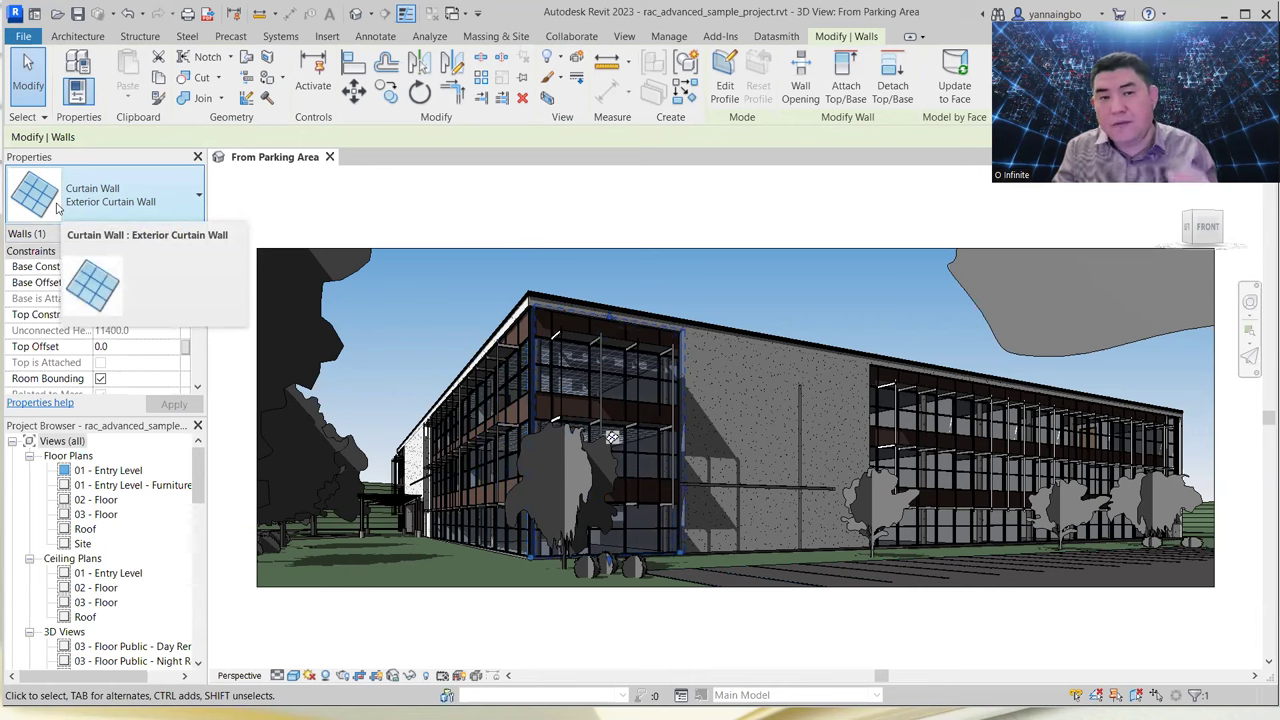
click(392, 208)
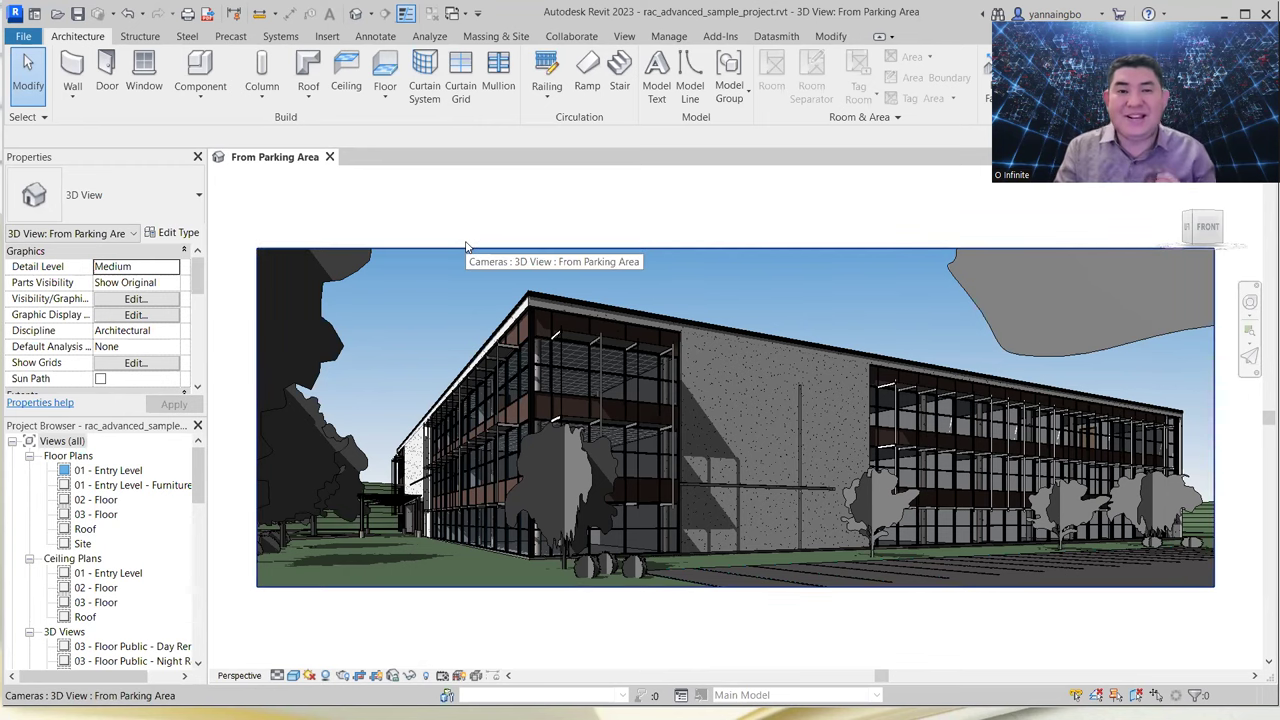
Step: Close the Properties palette and the Project Browser so the From Parking Area view fills the window
click(198, 158)
click(198, 158)
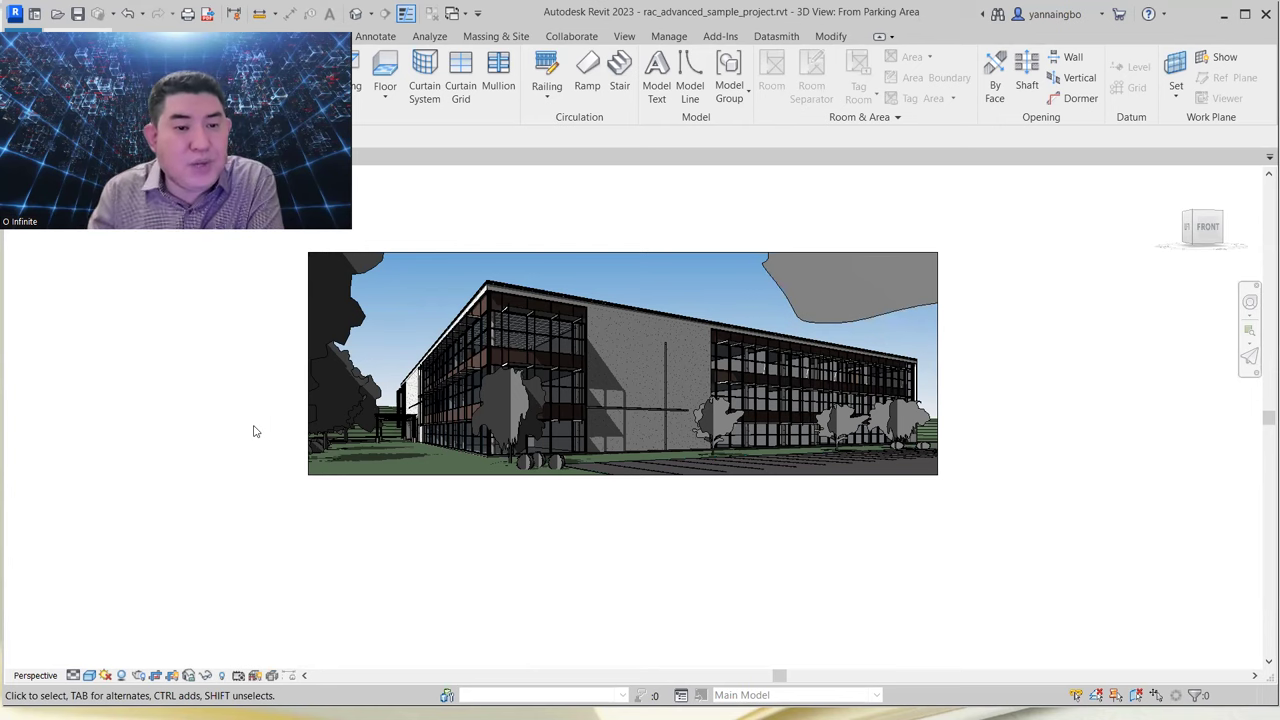
Step: Re-enable the Project Browser from the View tab's User Interface list
click(620, 38)
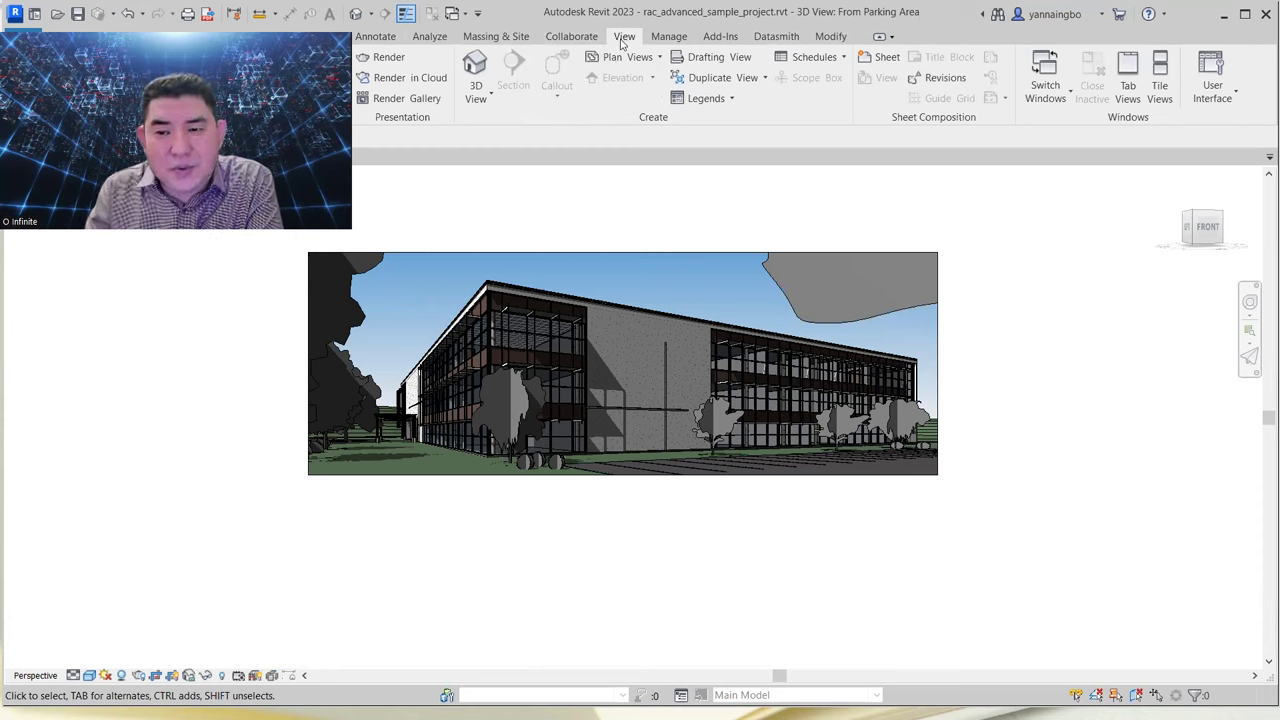
click(1222, 100)
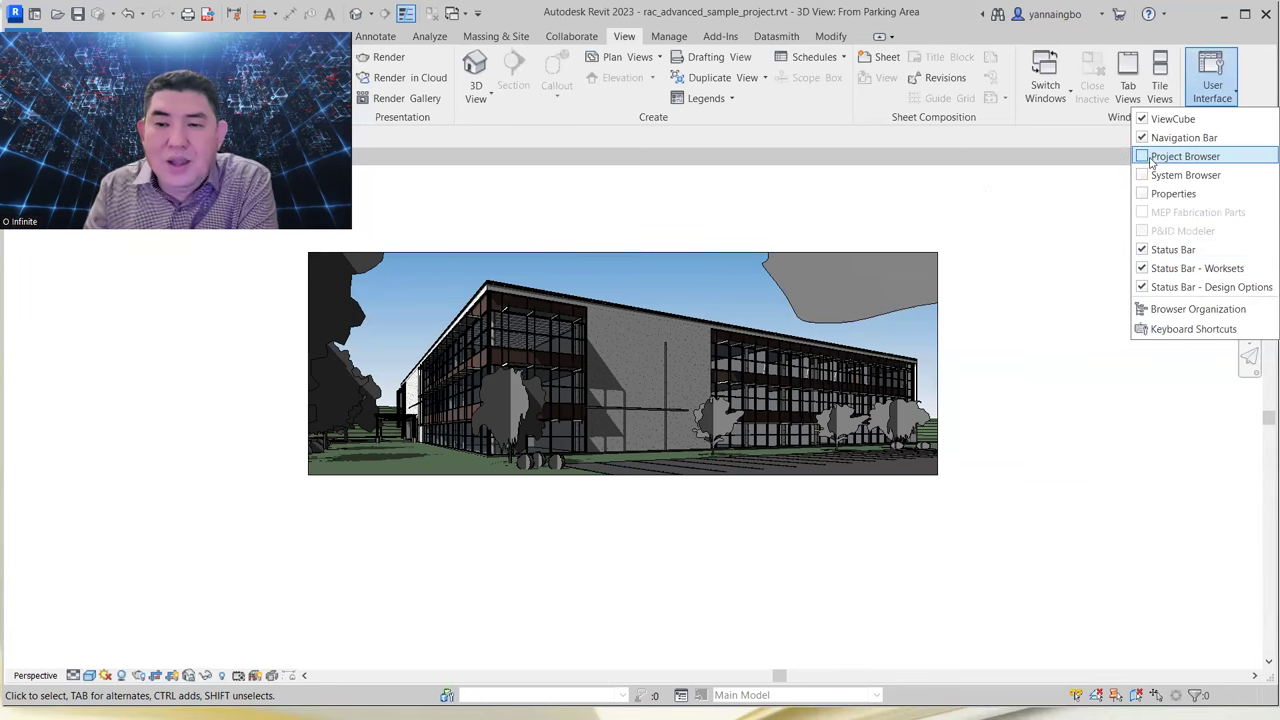
click(1230, 98)
click(1230, 98)
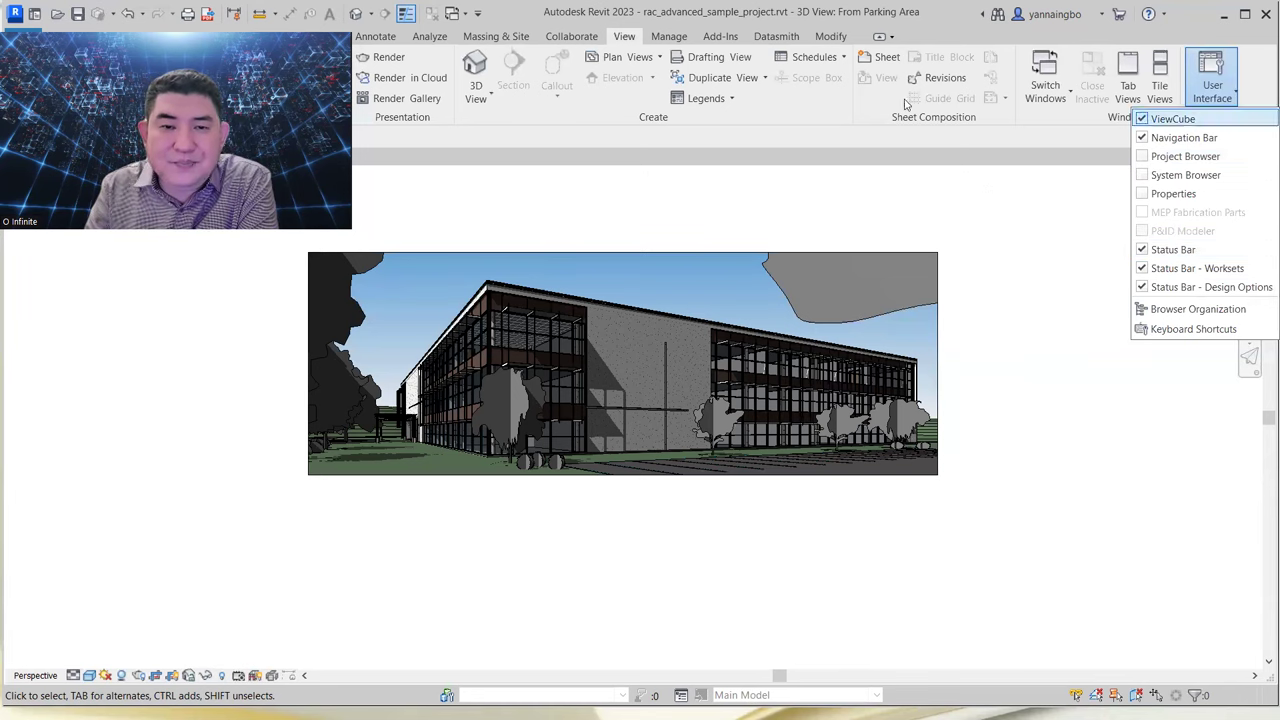
click(626, 37)
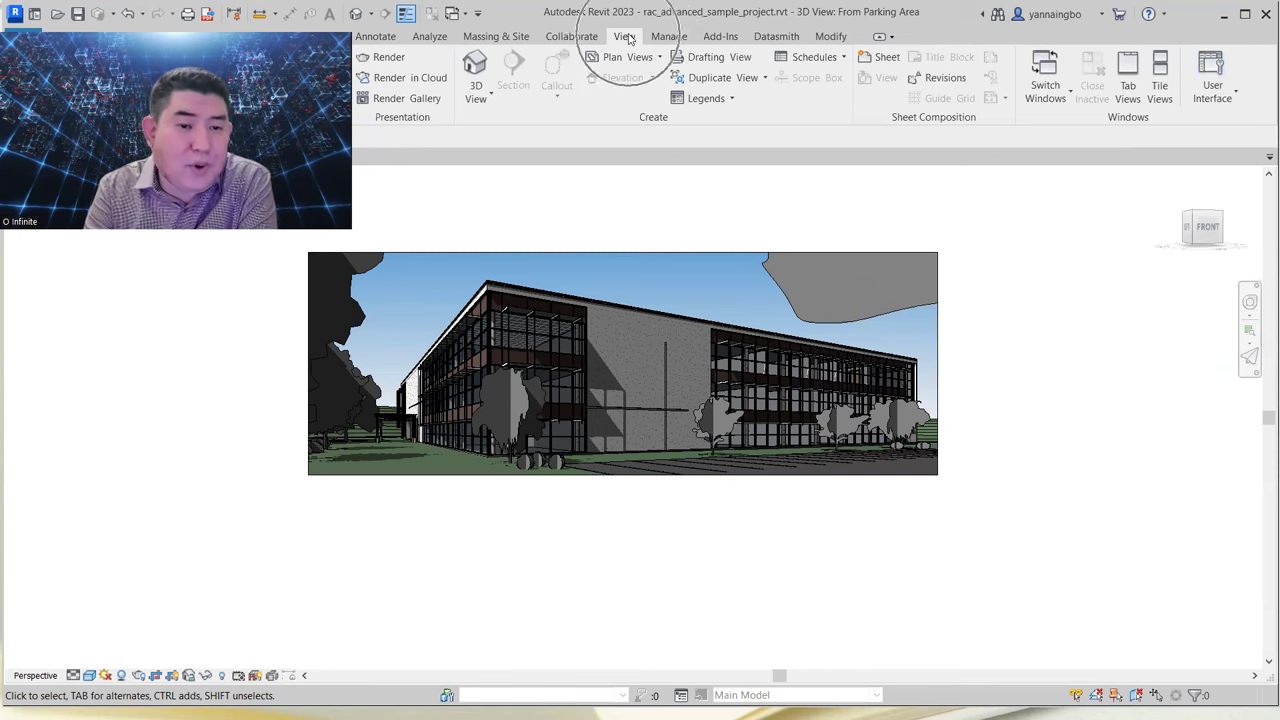
click(1222, 104)
click(1147, 157)
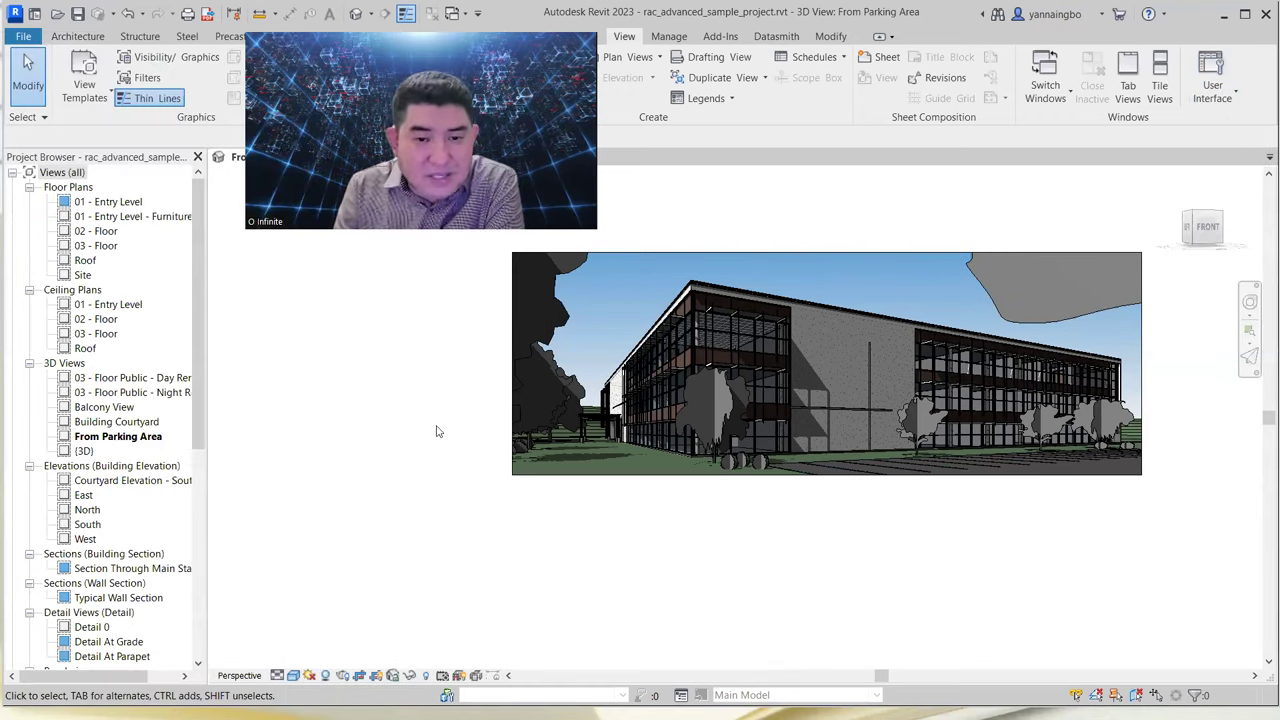
Step: Turn the Properties palette back on through View > User Interface, toggling it off and on once
click(1212, 82)
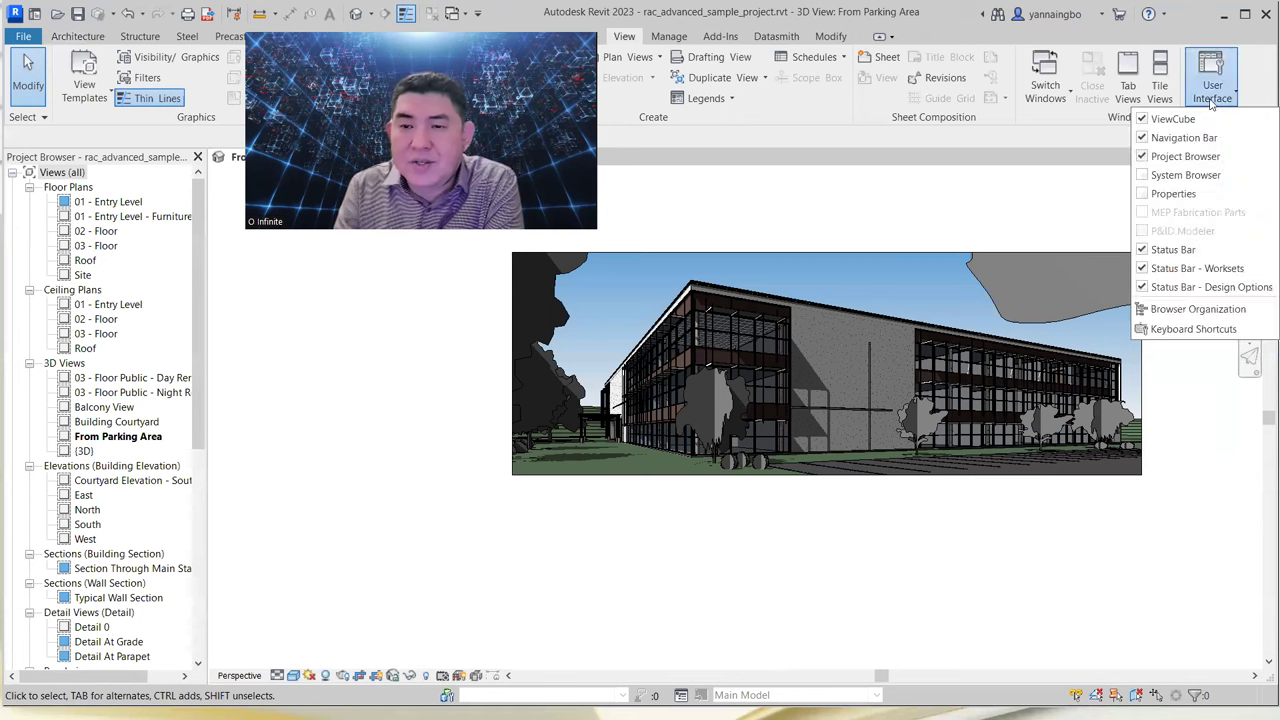
click(1160, 194)
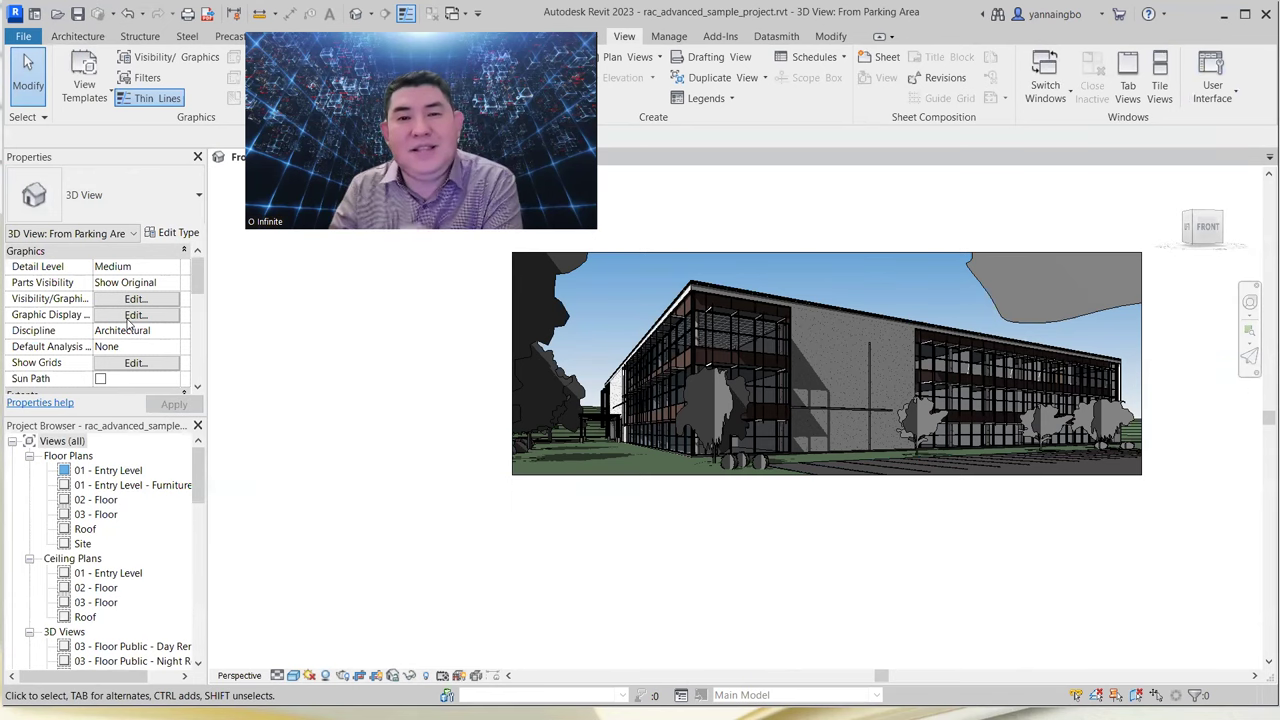
click(1236, 95)
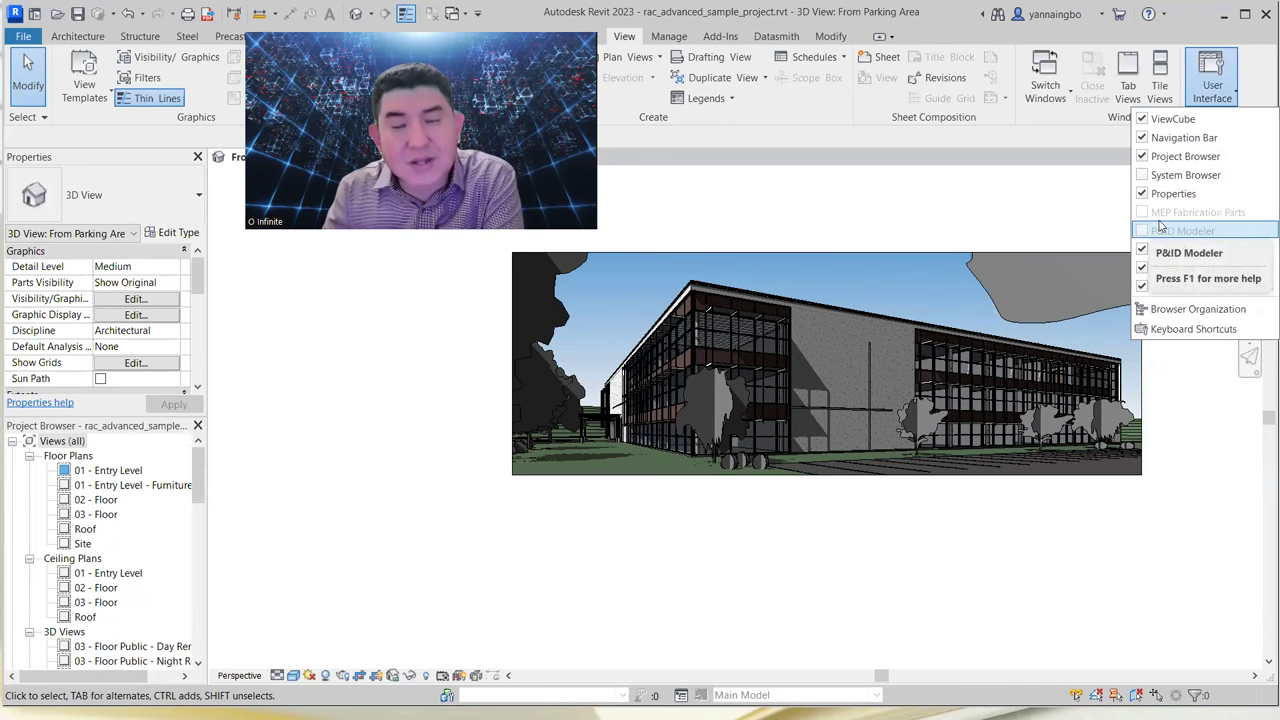
click(307, 475)
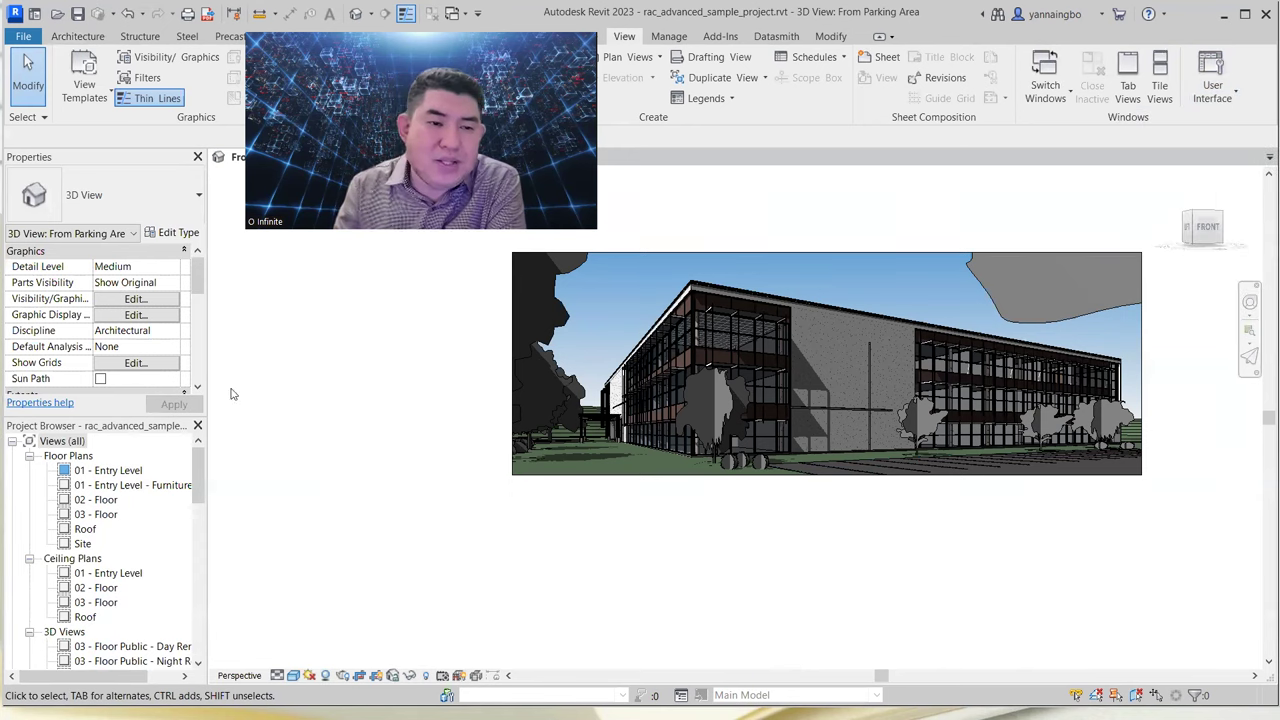
click(198, 158)
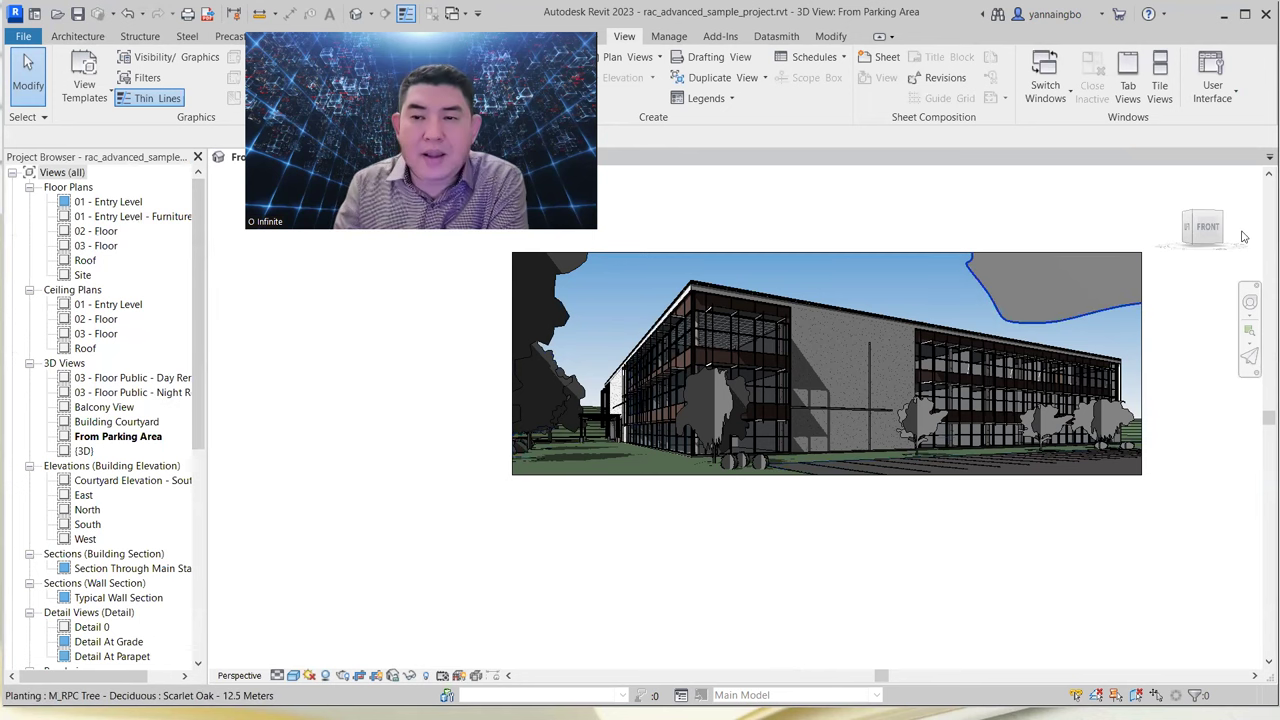
click(1229, 102)
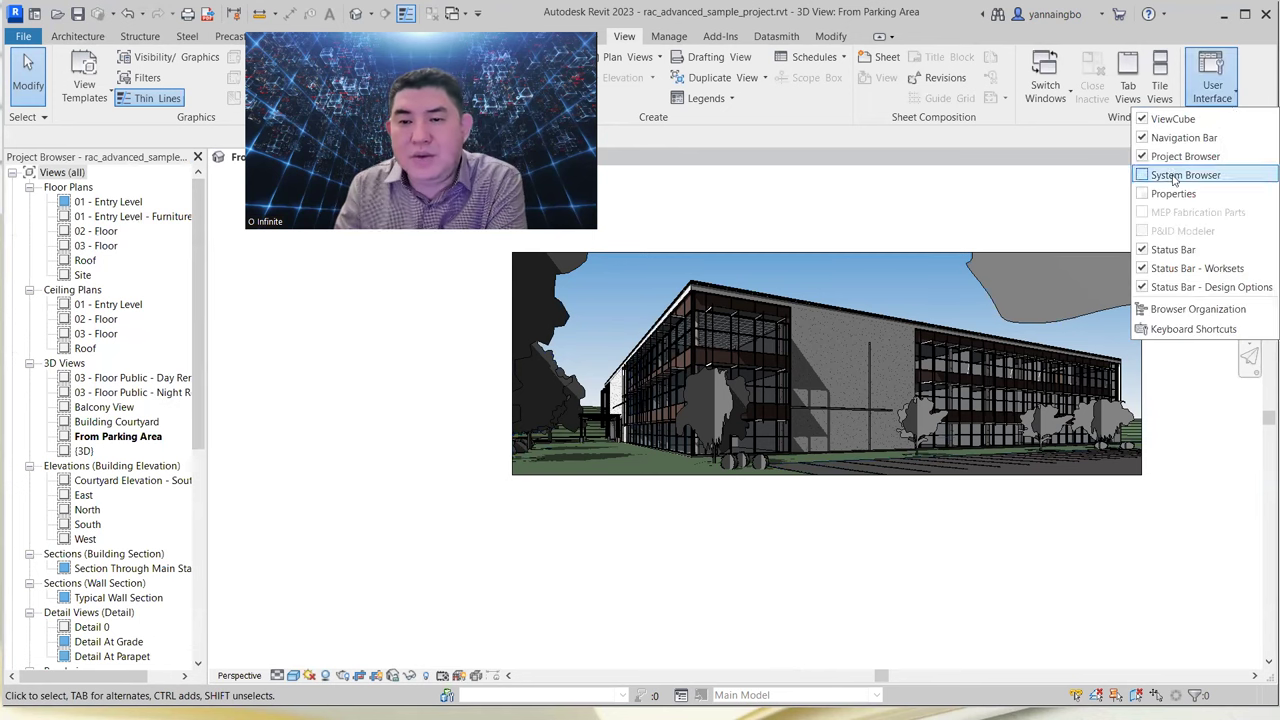
click(1147, 194)
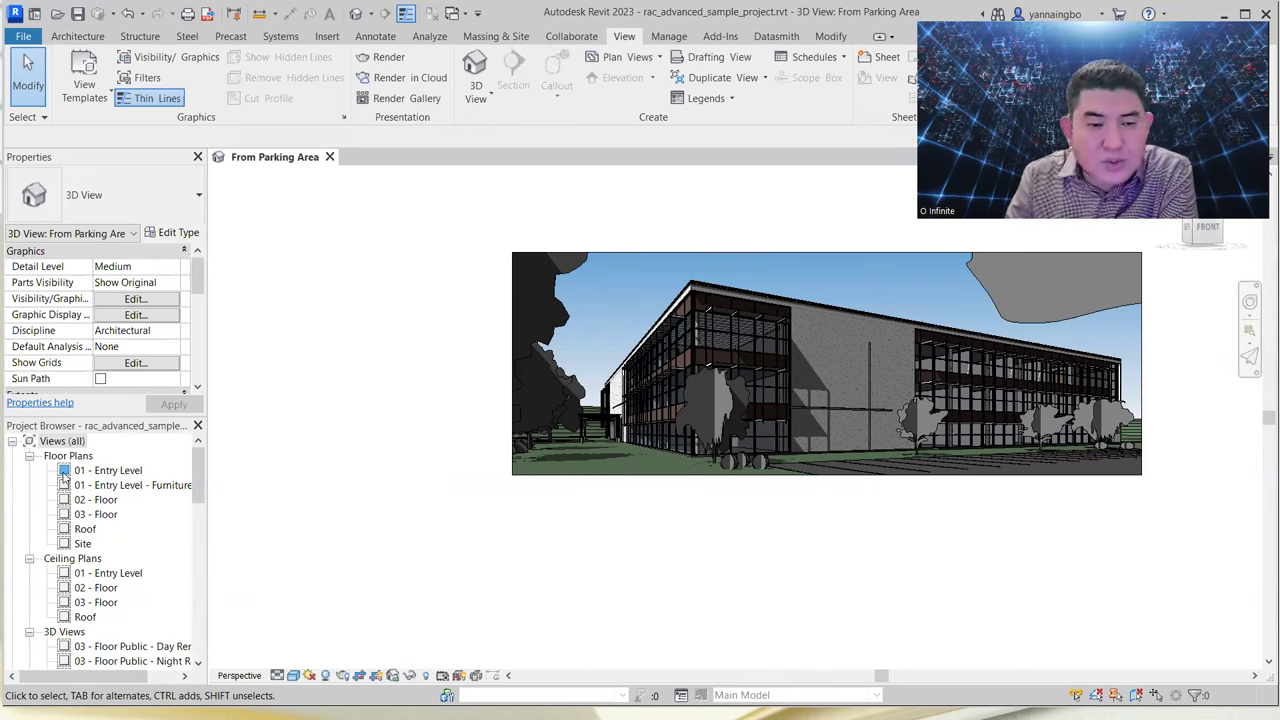
Step: Inspect properties of the 01 - Entry Level, furniture layout and 03 - Floor plans, then return to From Parking Area
click(106, 472)
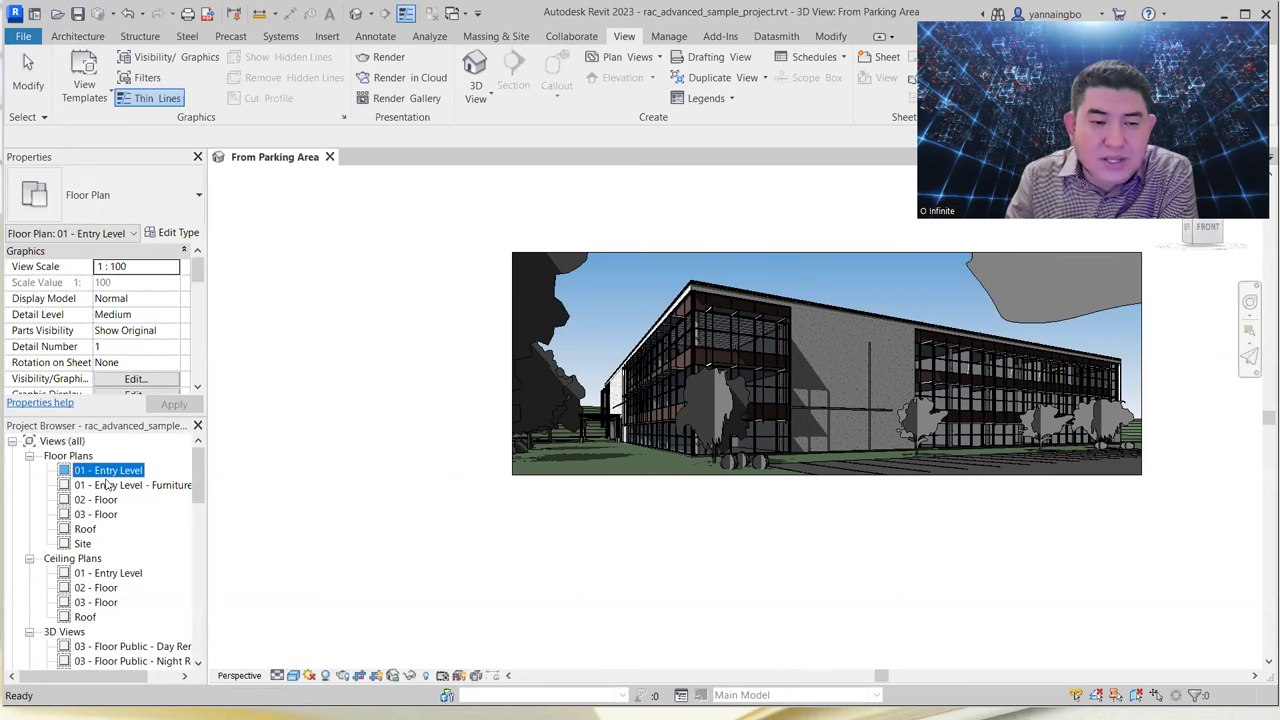
click(106, 485)
click(98, 513)
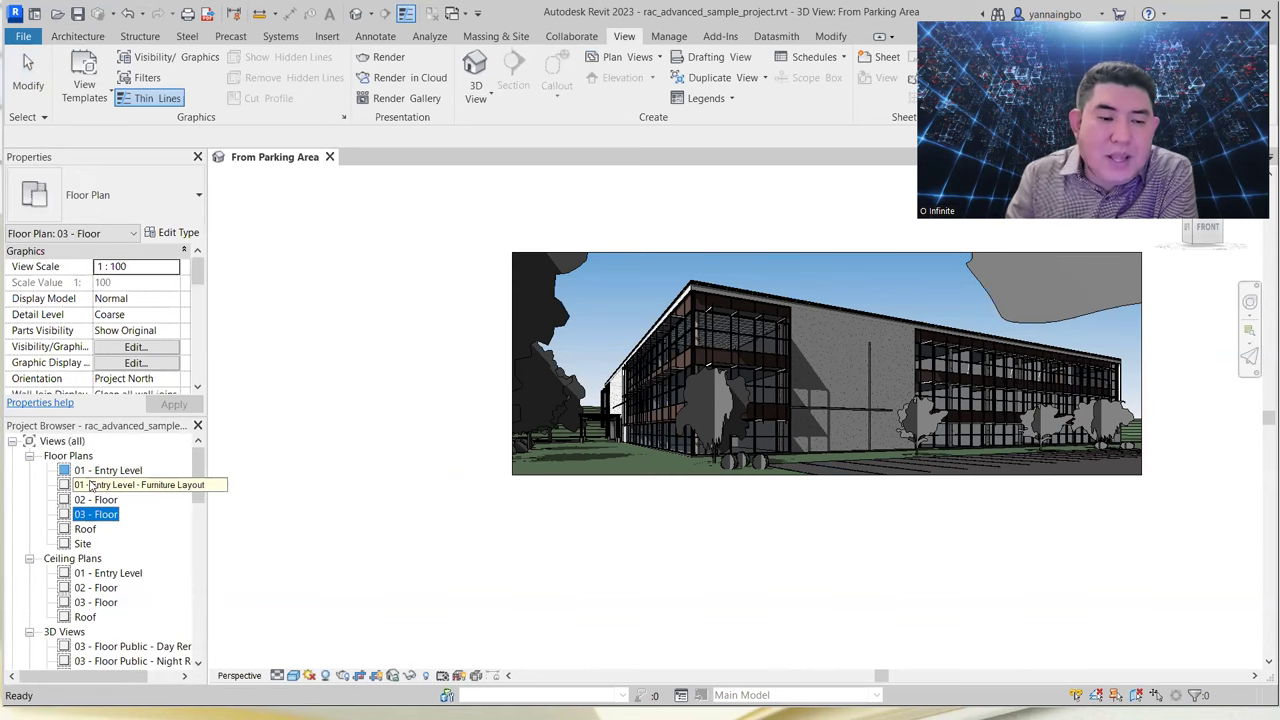
click(395, 399)
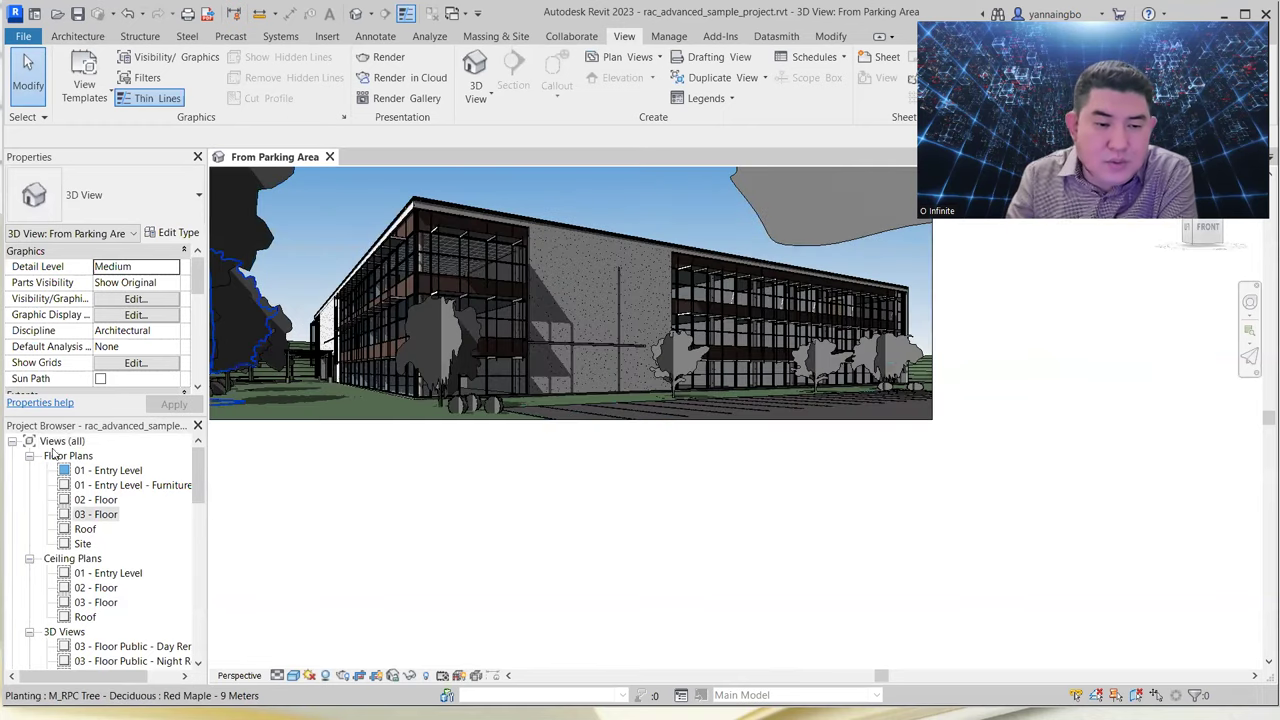
Step: Close the Properties palette, scroll the Project Browser, and select the 01 - Entry Level plan
click(198, 157)
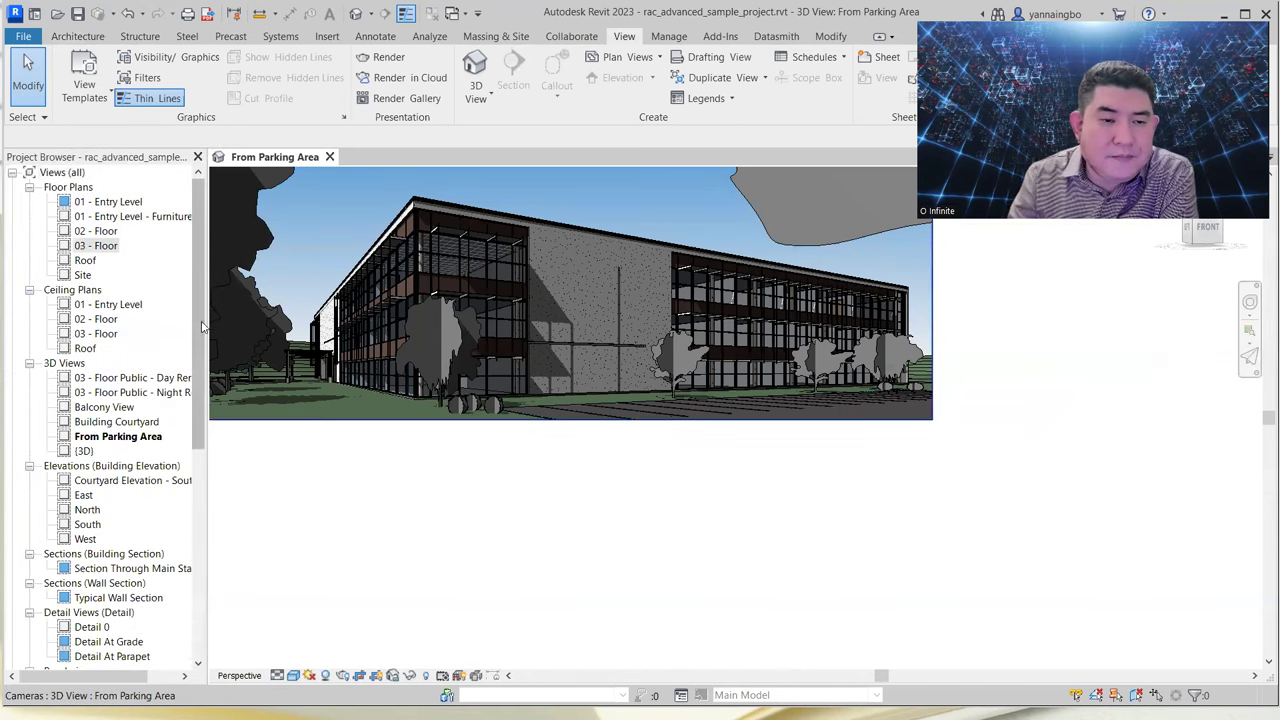
drag(198, 383, 205, 405)
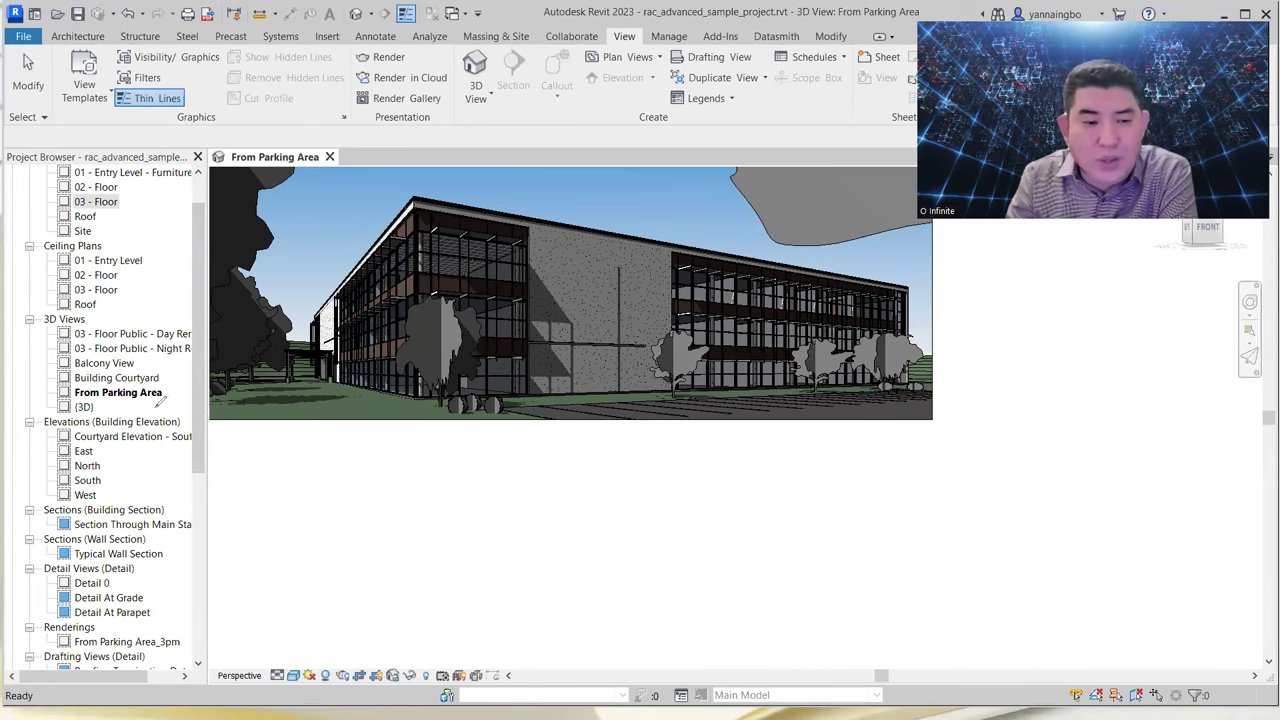
mouse_move(164, 405)
mouse_down()
mouse_move(55, 392)
mouse_move(62, 371)
mouse_move(165, 371)
mouse_move(170, 402)
mouse_move(174, 372)
mouse_move(362, 356)
mouse_move(357, 383)
mouse_up()
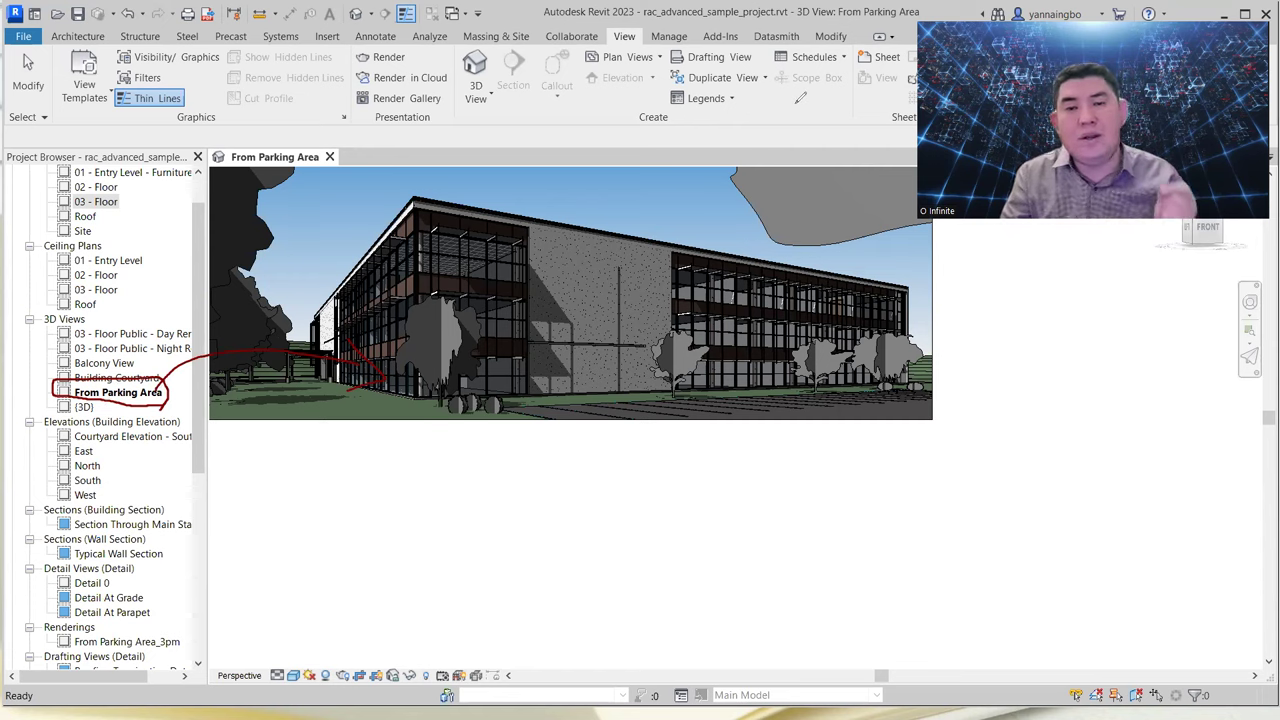
key(Escape)
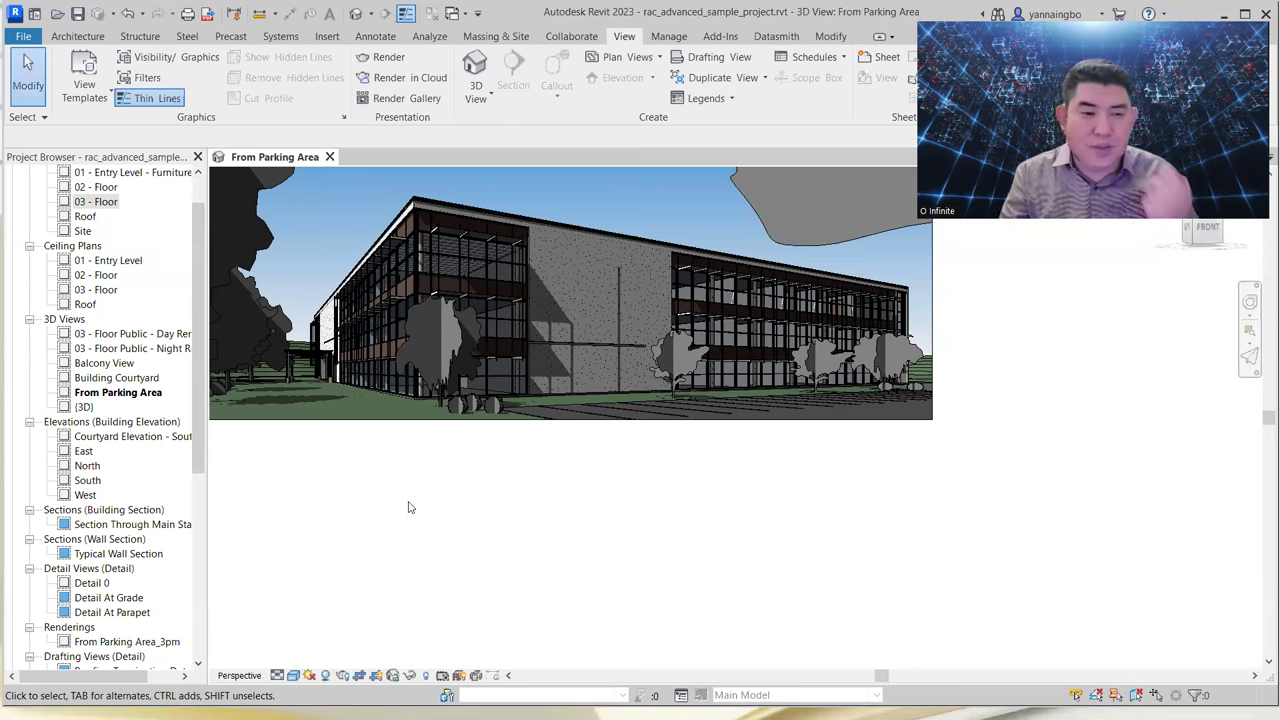
drag(198, 300, 155, 224)
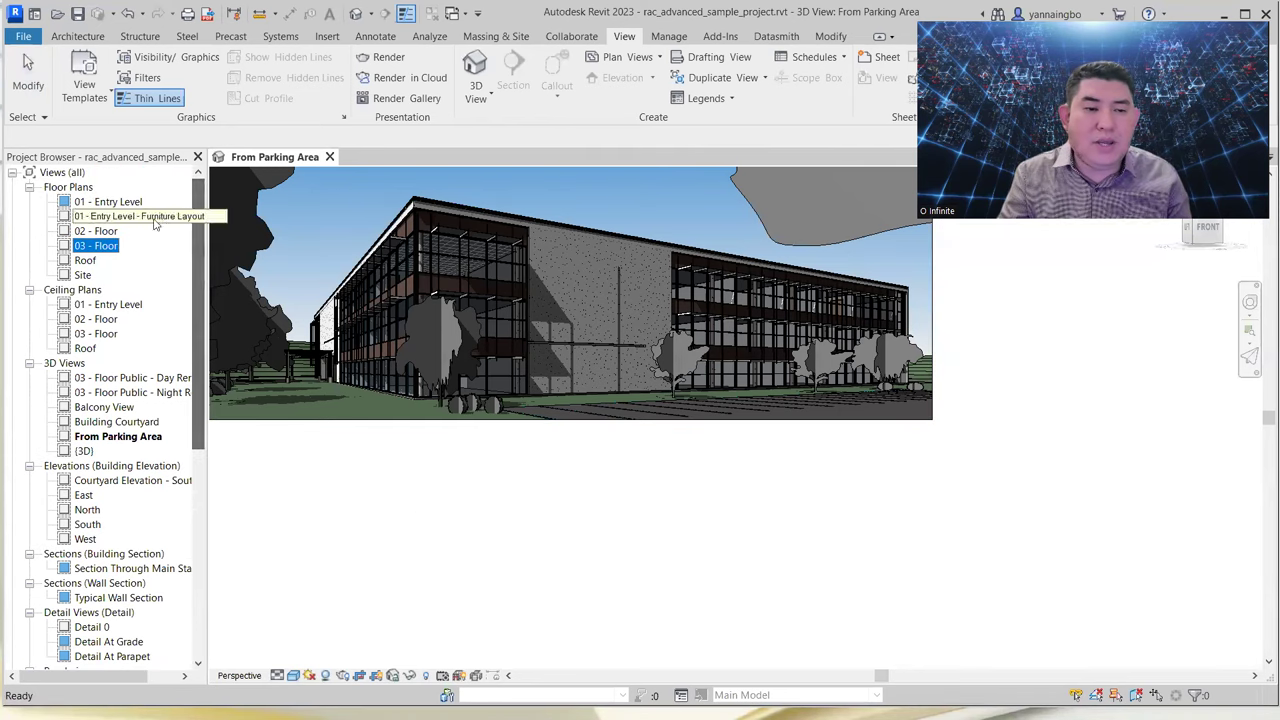
click(112, 203)
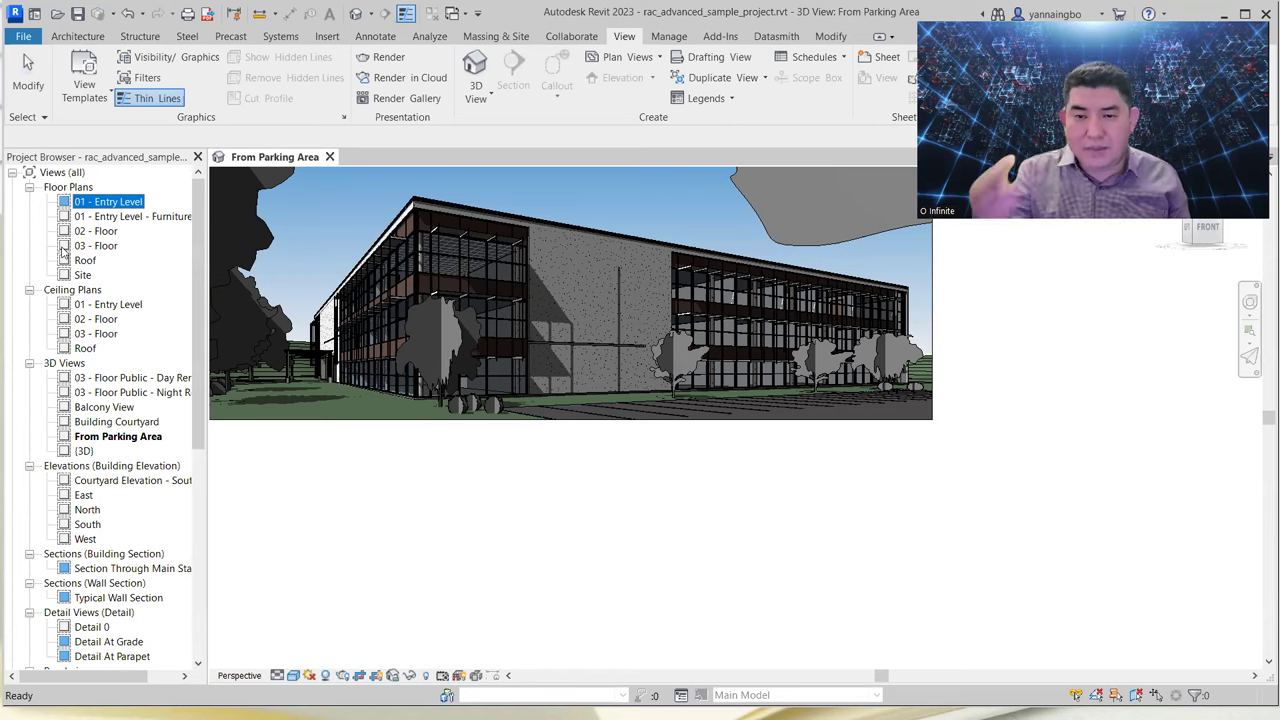
double_click(112, 203)
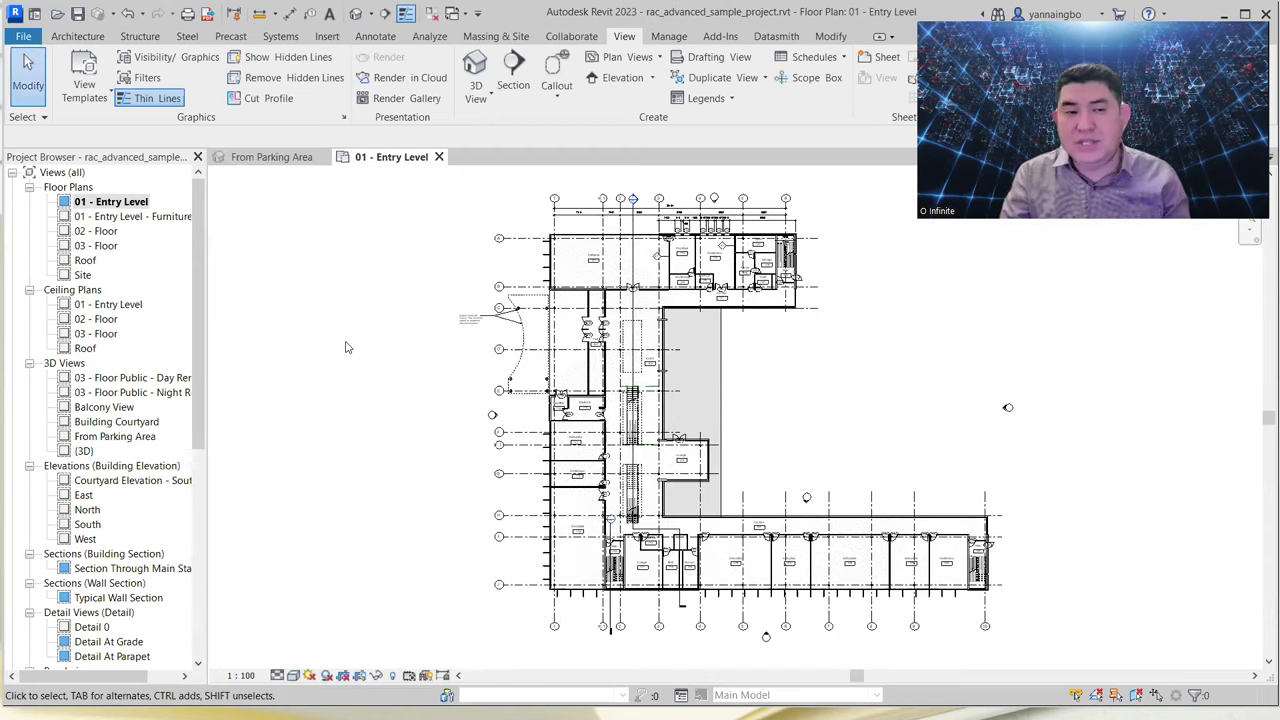
click(122, 467)
click(102, 554)
click(122, 597)
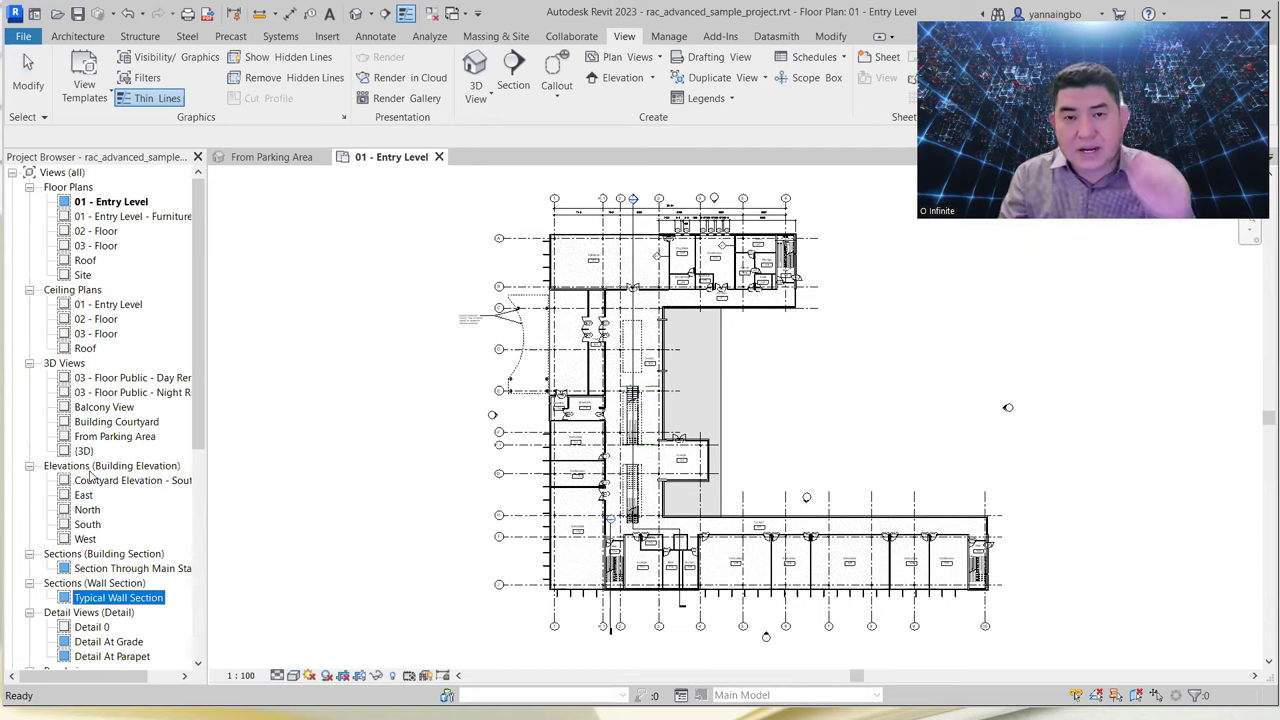
click(130, 392)
click(84, 451)
click(96, 556)
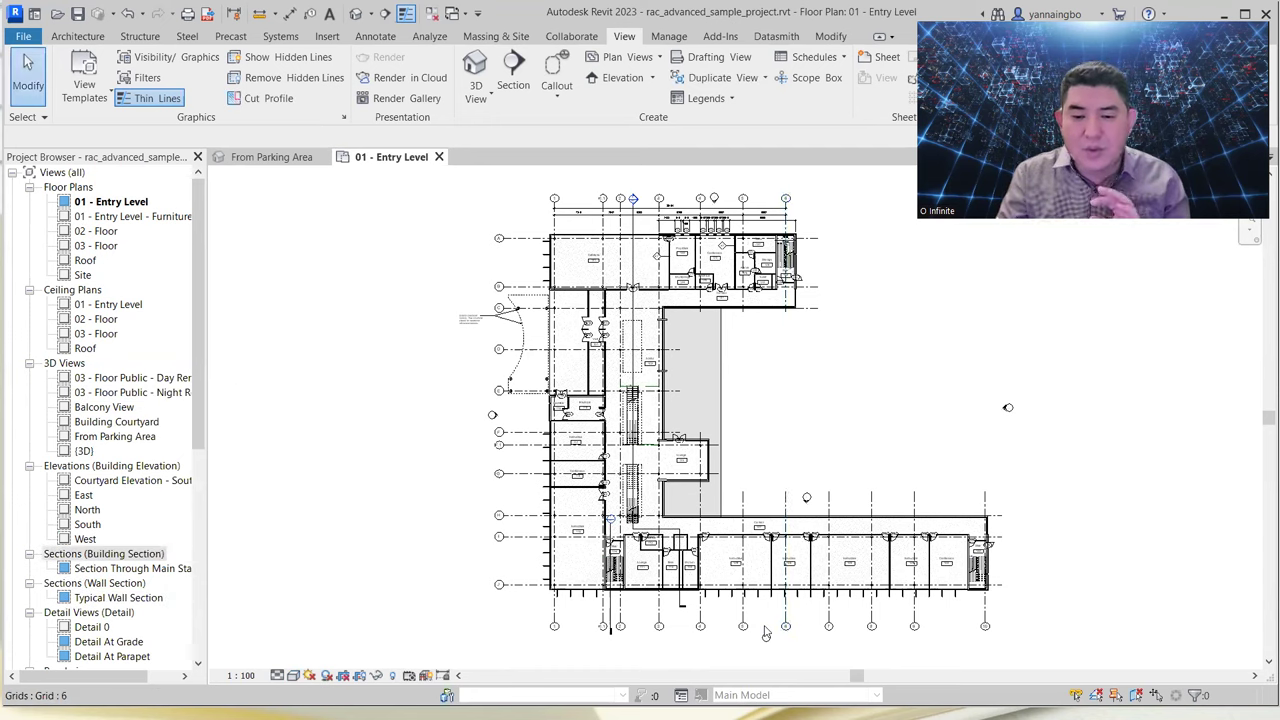
mouse_move(655, 378)
mouse_down()
mouse_move(190, 202)
mouse_move(156, 202)
mouse_up()
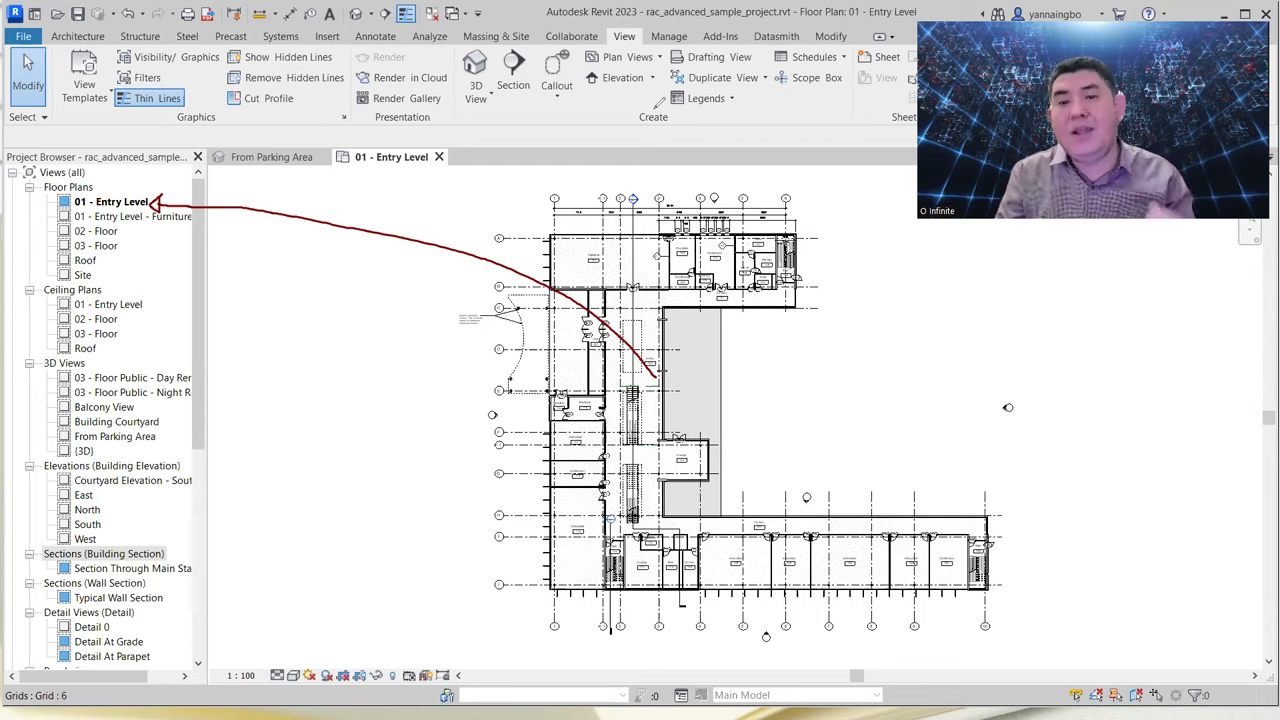
key(Escape)
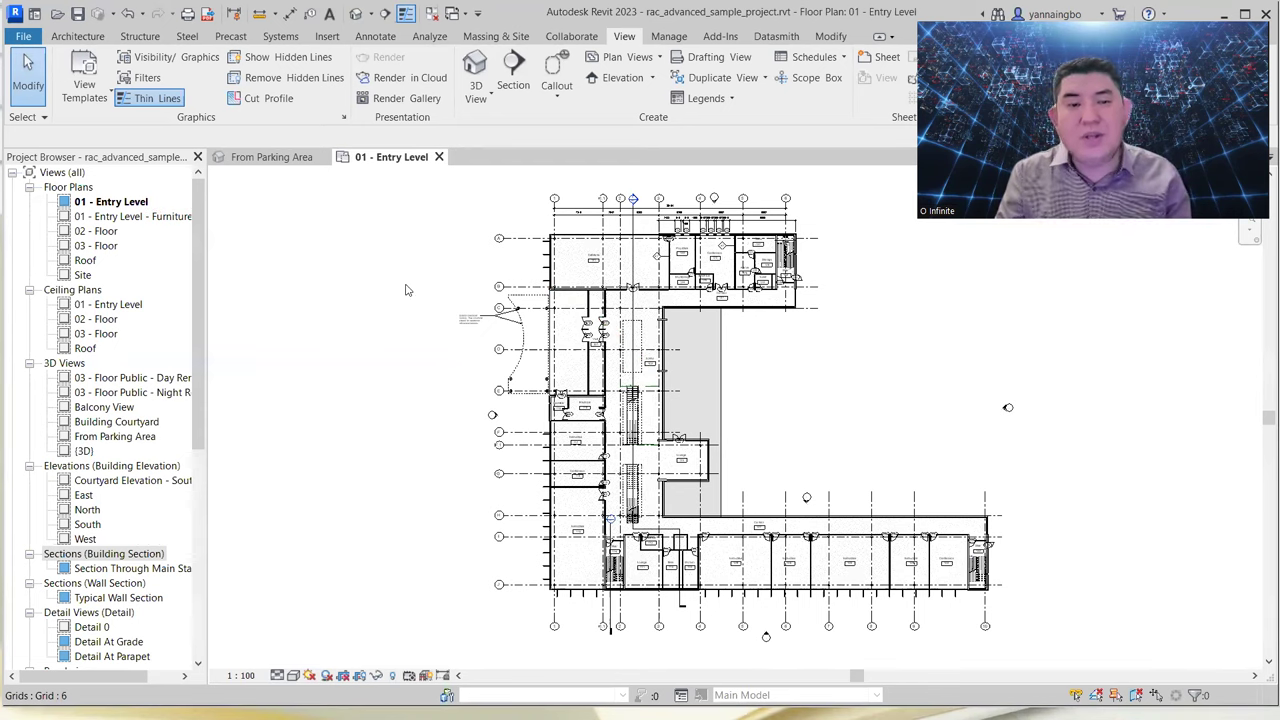
scroll(400, 291, down, 1)
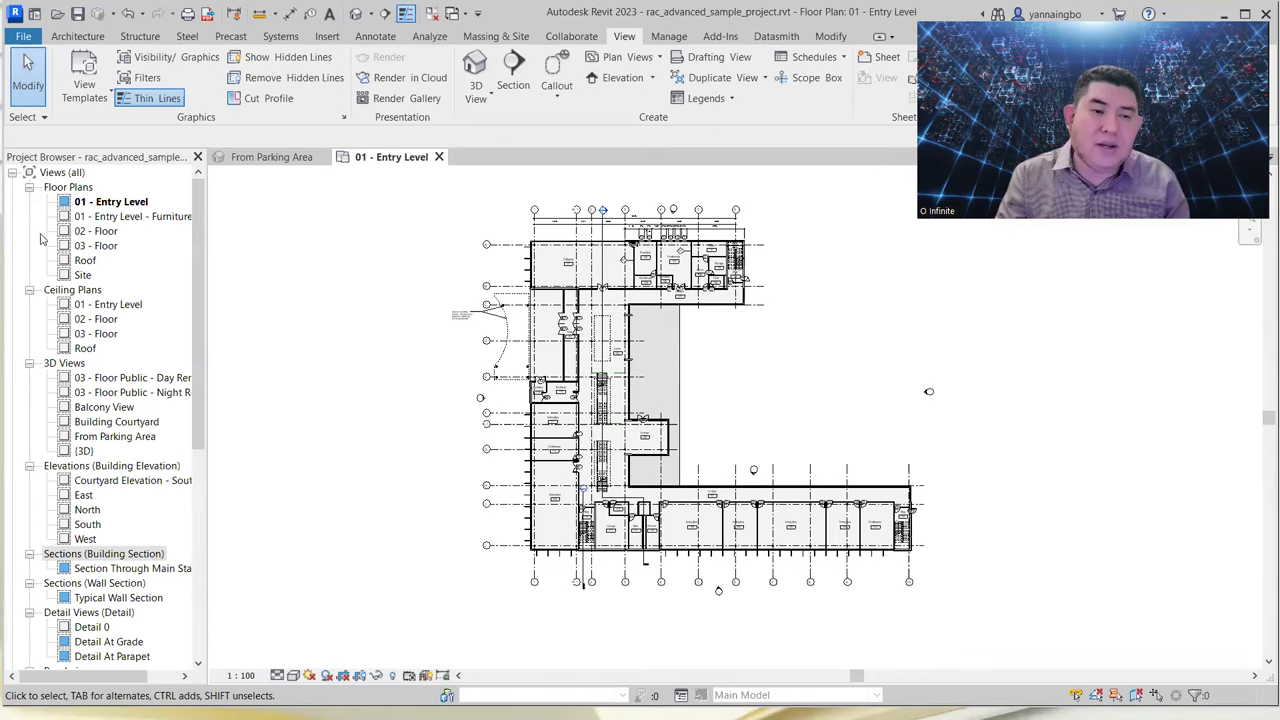
Step: Collapse the Floor Plans, Ceiling Plans, 3D Views, Elevations, Sections and Detail Views lists
click(30, 188)
click(30, 203)
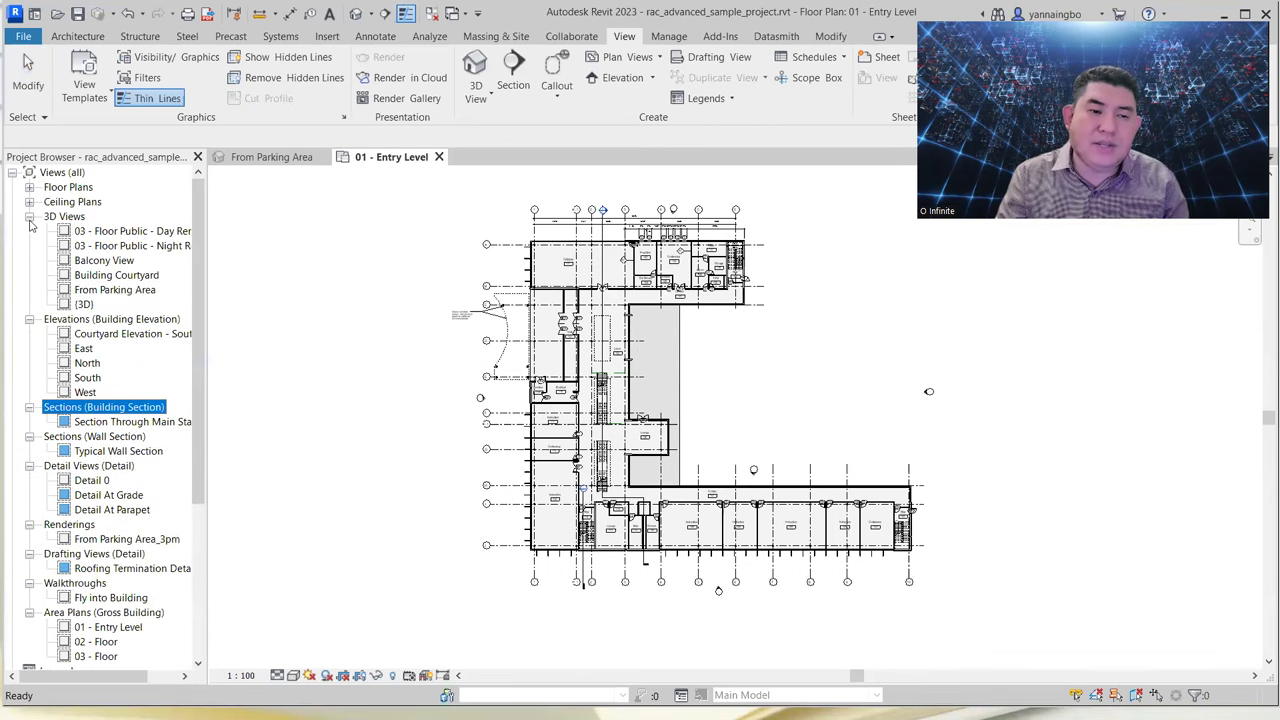
click(29, 216)
click(29, 231)
click(29, 246)
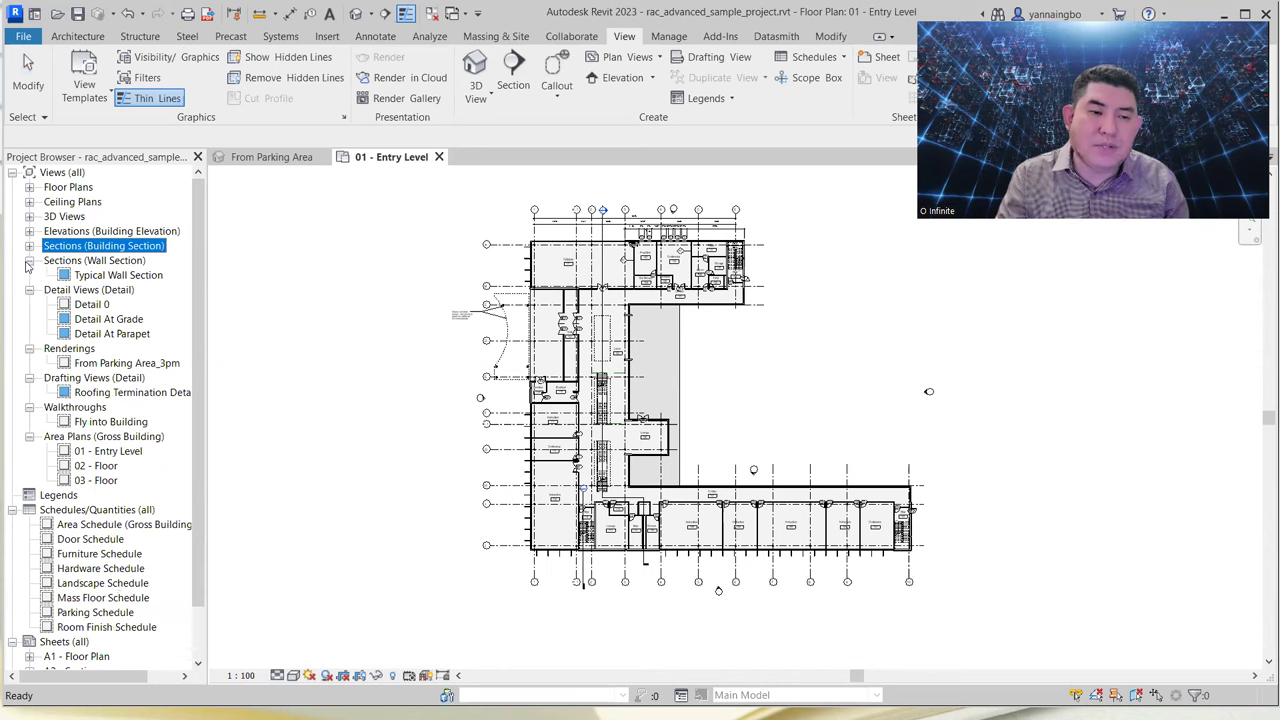
click(29, 261)
click(29, 275)
Step: Collapse Renderings, Drafting Views, Walkthroughs, Area Plans, Schedules and Sheets, then widen the browser
click(29, 290)
click(29, 304)
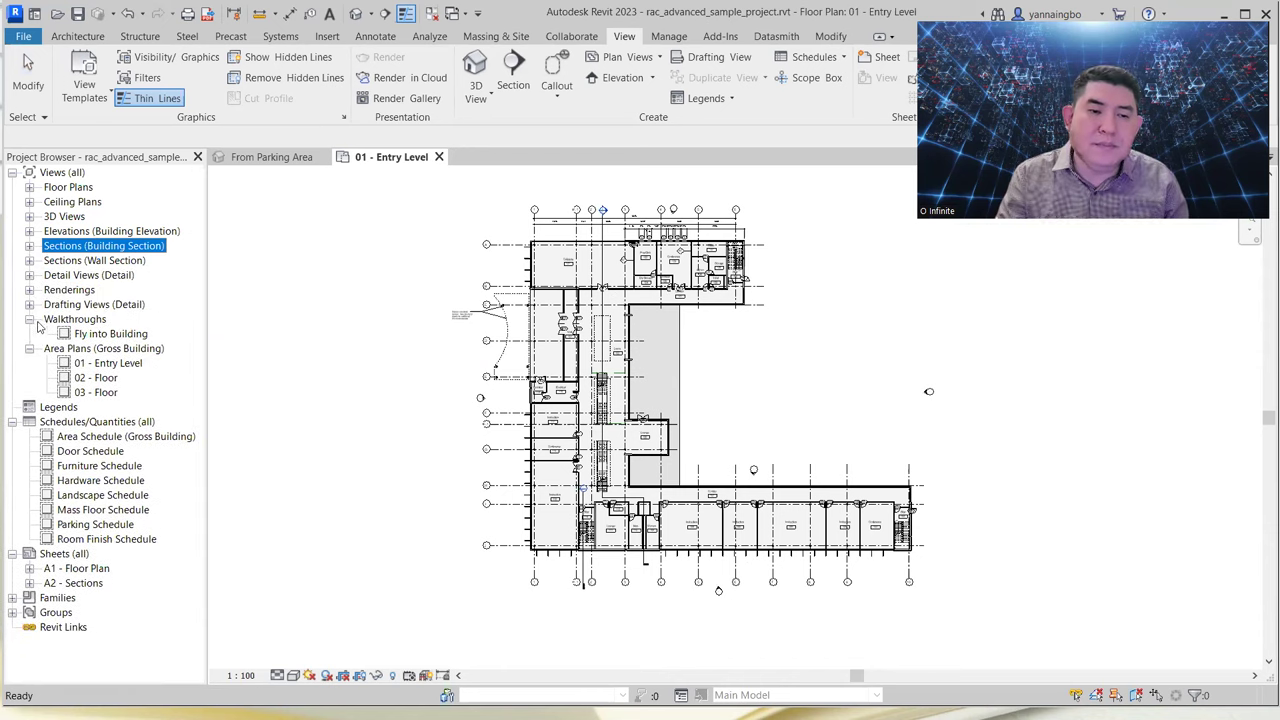
click(29, 319)
click(29, 333)
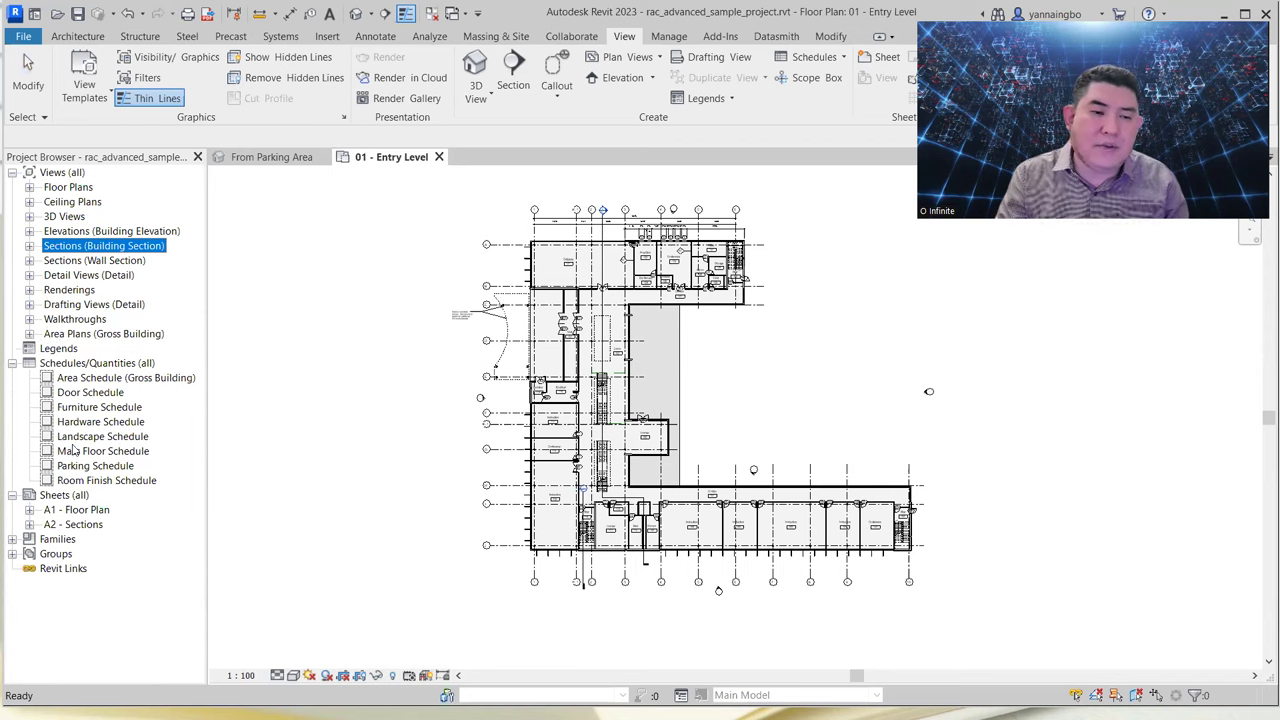
click(12, 364)
click(12, 378)
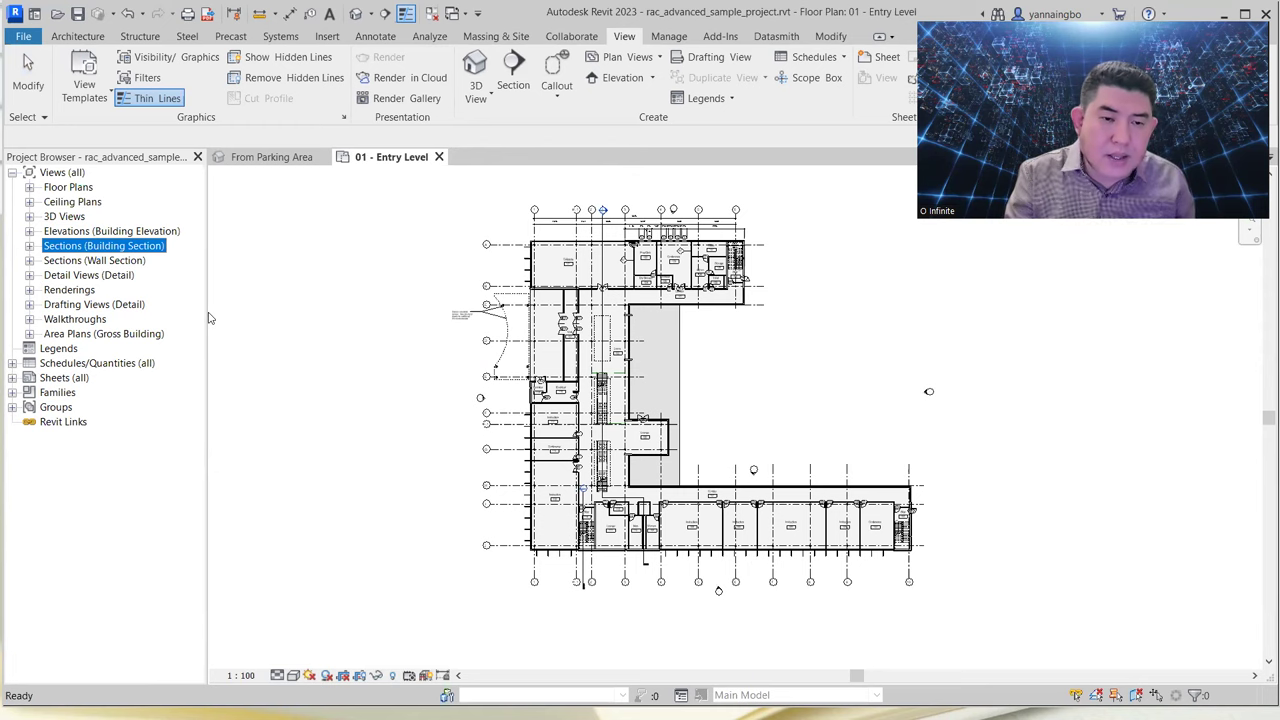
drag(206, 312, 409, 318)
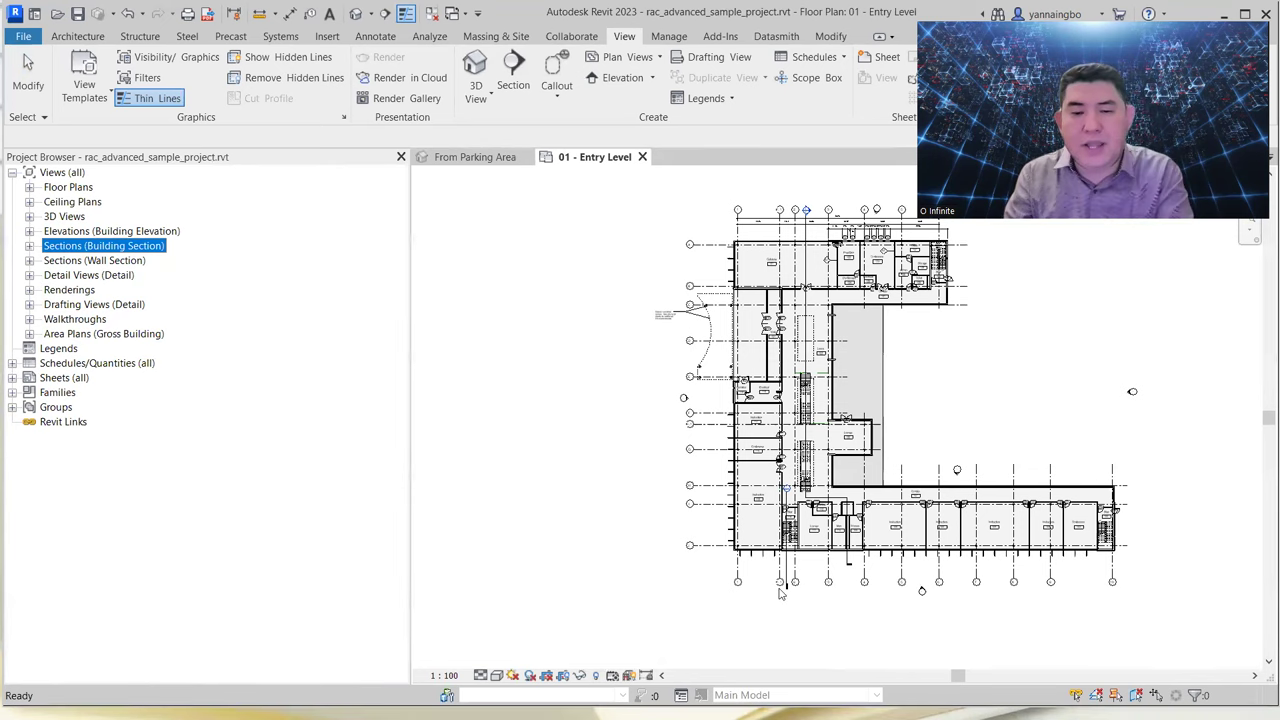
click(781, 624)
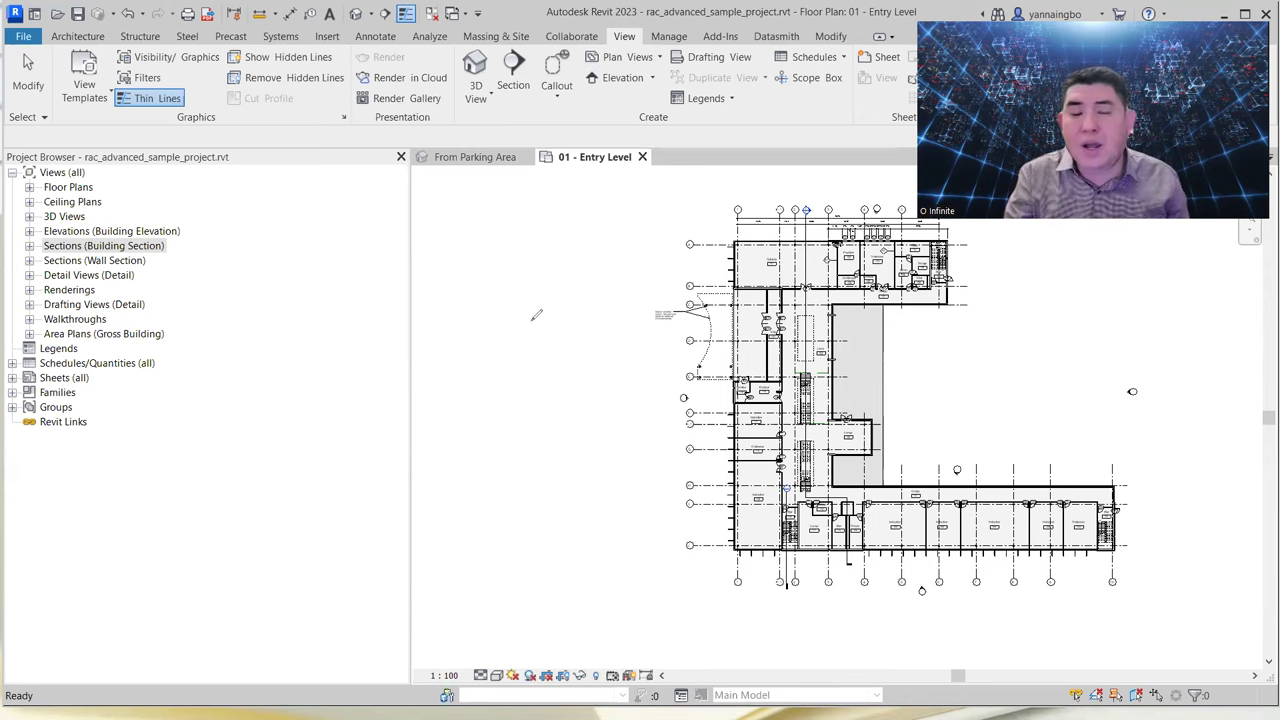
drag(427, 193, 527, 442)
drag(623, 497, 626, 497)
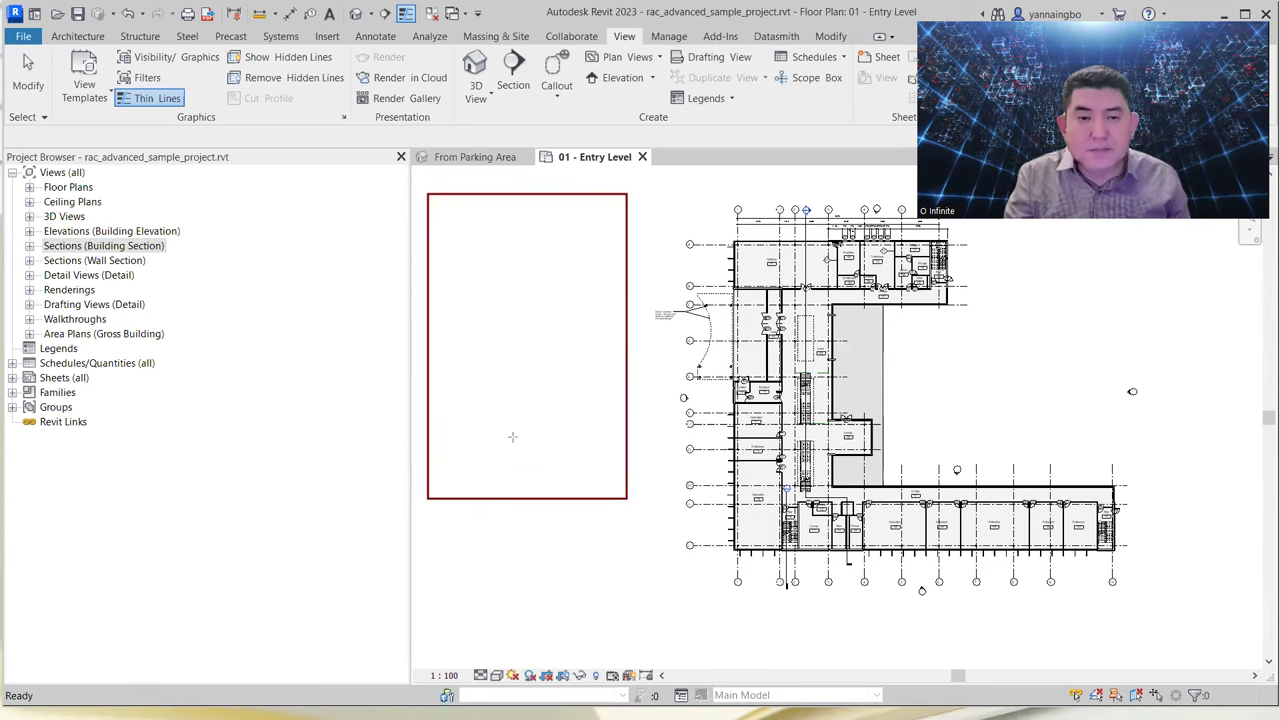
drag(439, 213, 481, 237)
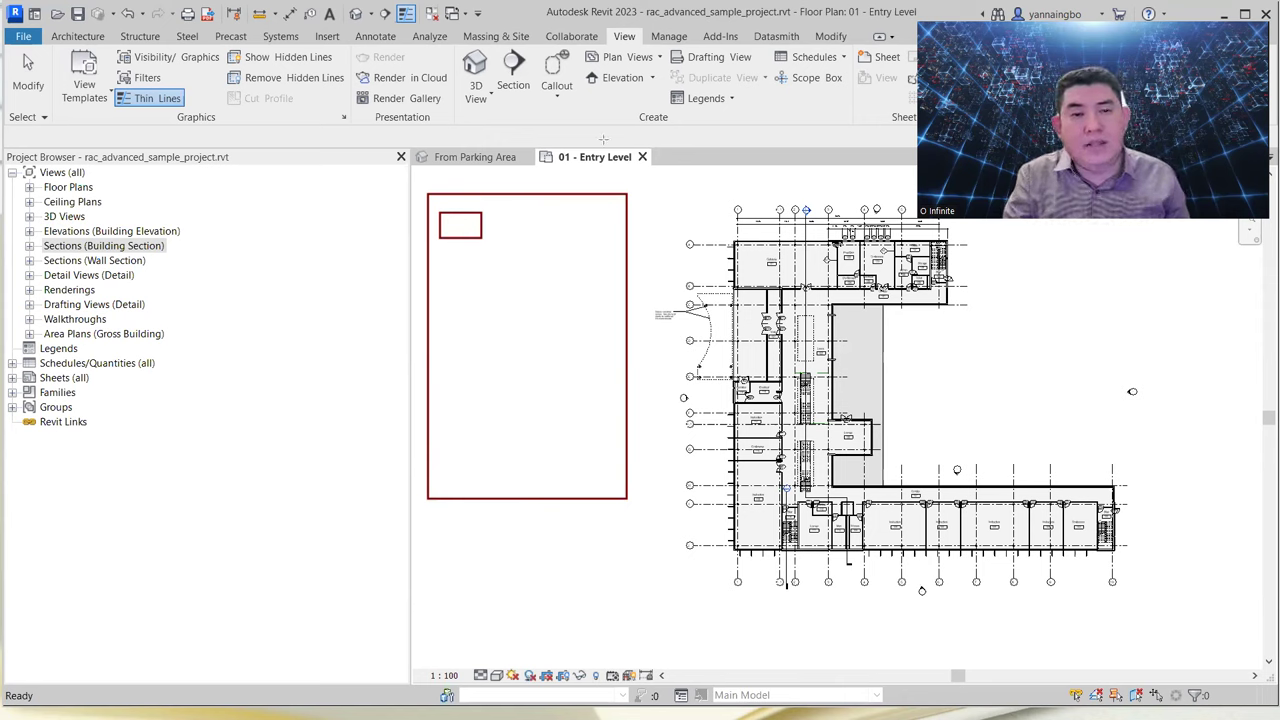
click(492, 222)
text(M)
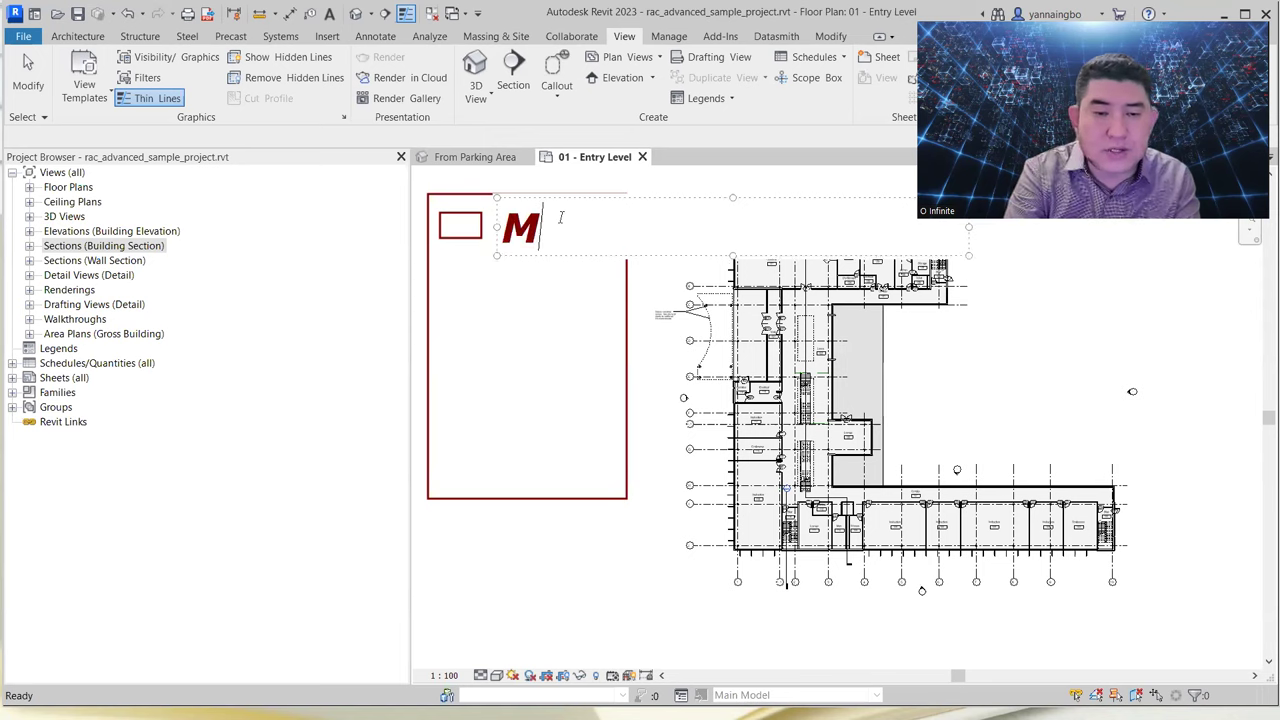
text(y Folder)
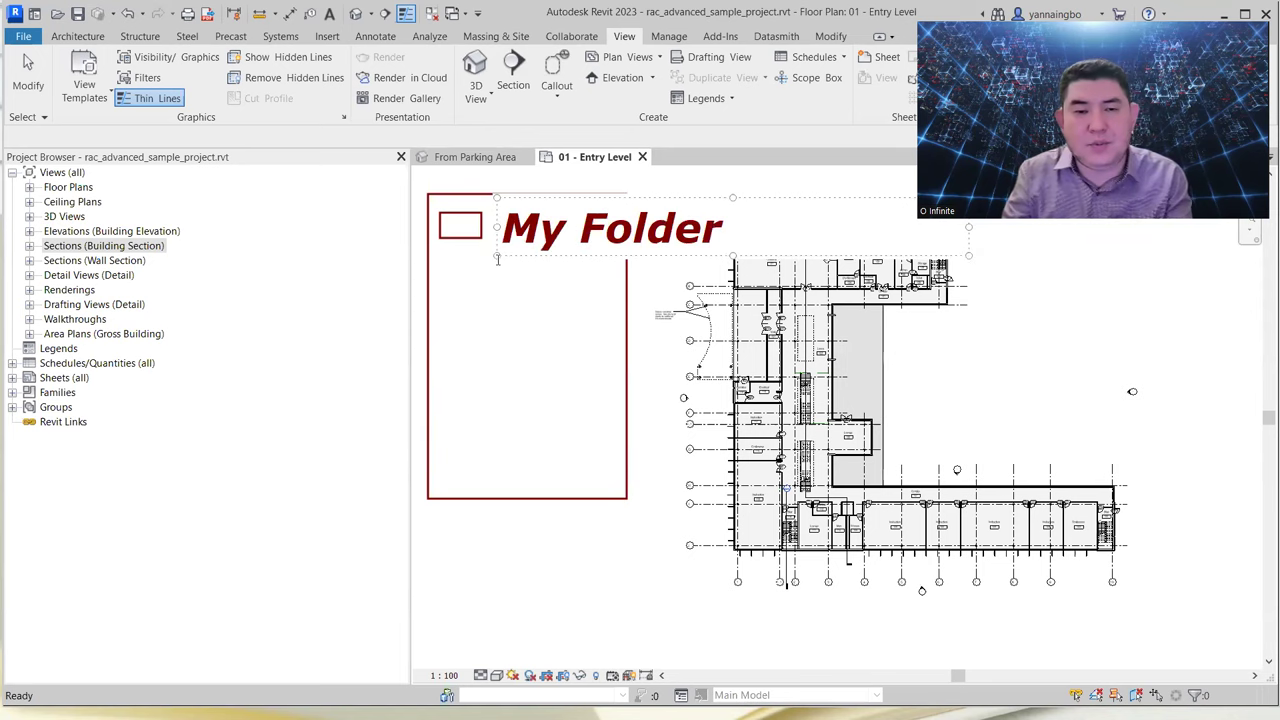
click(628, 298)
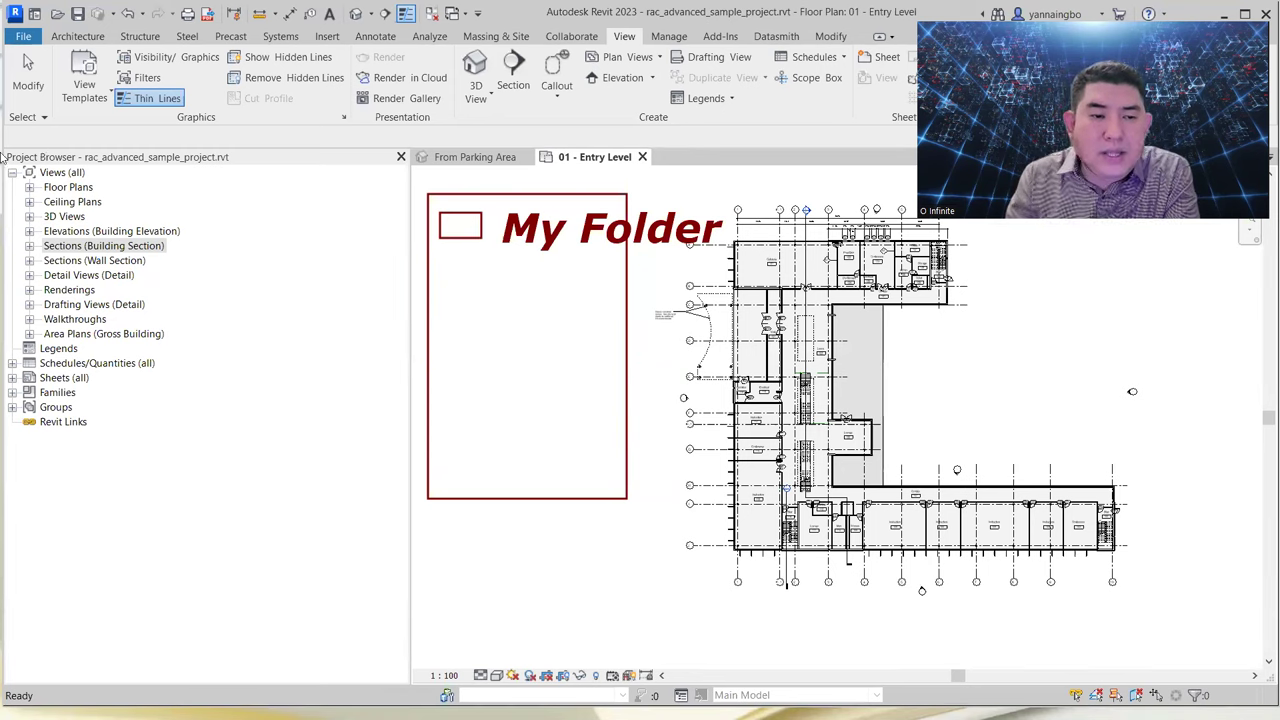
mouse_move(6, 145)
mouse_down()
mouse_move(88, 146)
mouse_move(72, 160)
mouse_move(14, 160)
mouse_move(10, 137)
mouse_up()
mouse_move(46, 180)
mouse_down()
mouse_move(88, 182)
mouse_move(96, 156)
mouse_move(36, 160)
mouse_move(40, 184)
mouse_move(62, 184)
mouse_up()
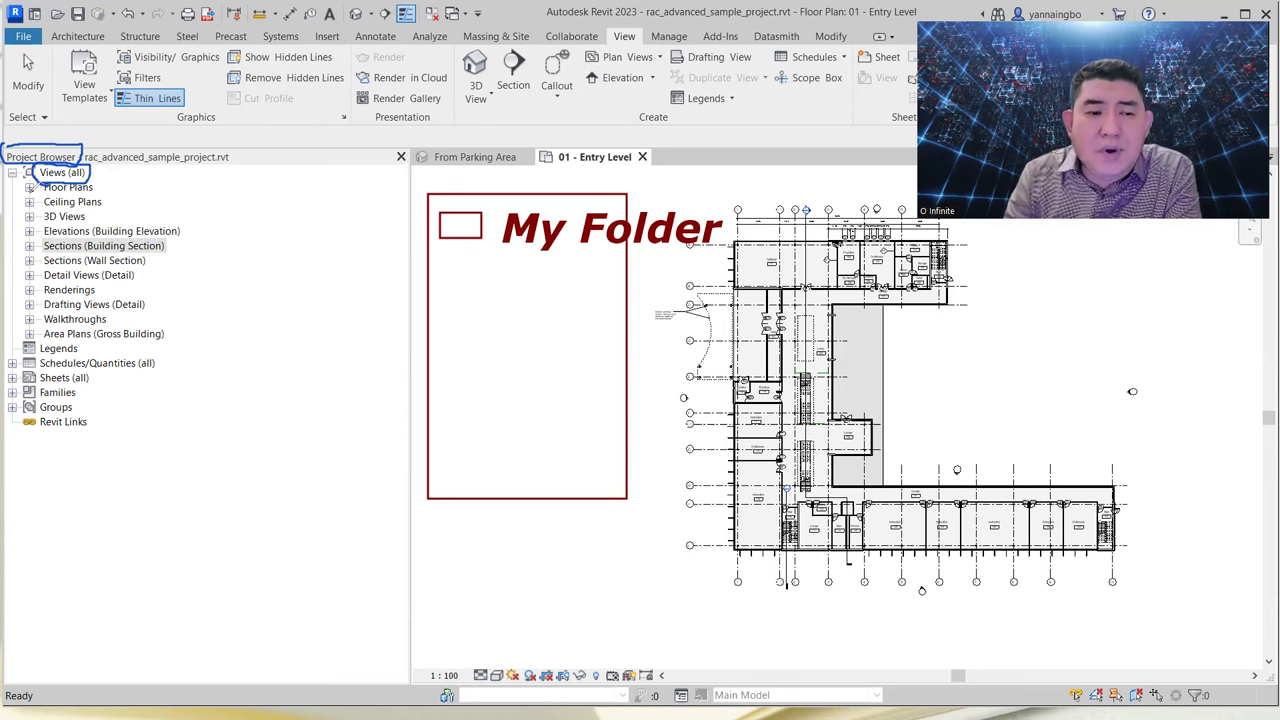
drag(113, 180, 178, 196)
drag(102, 212, 290, 231)
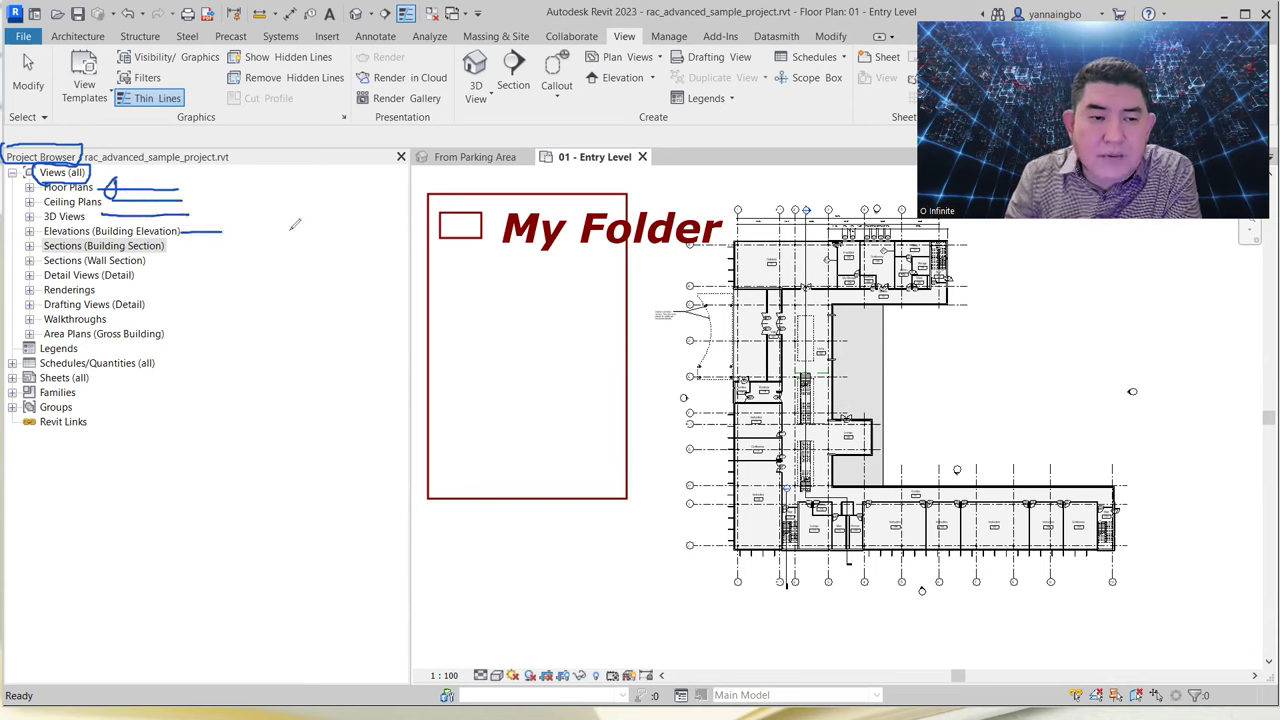
drag(192, 248, 249, 248)
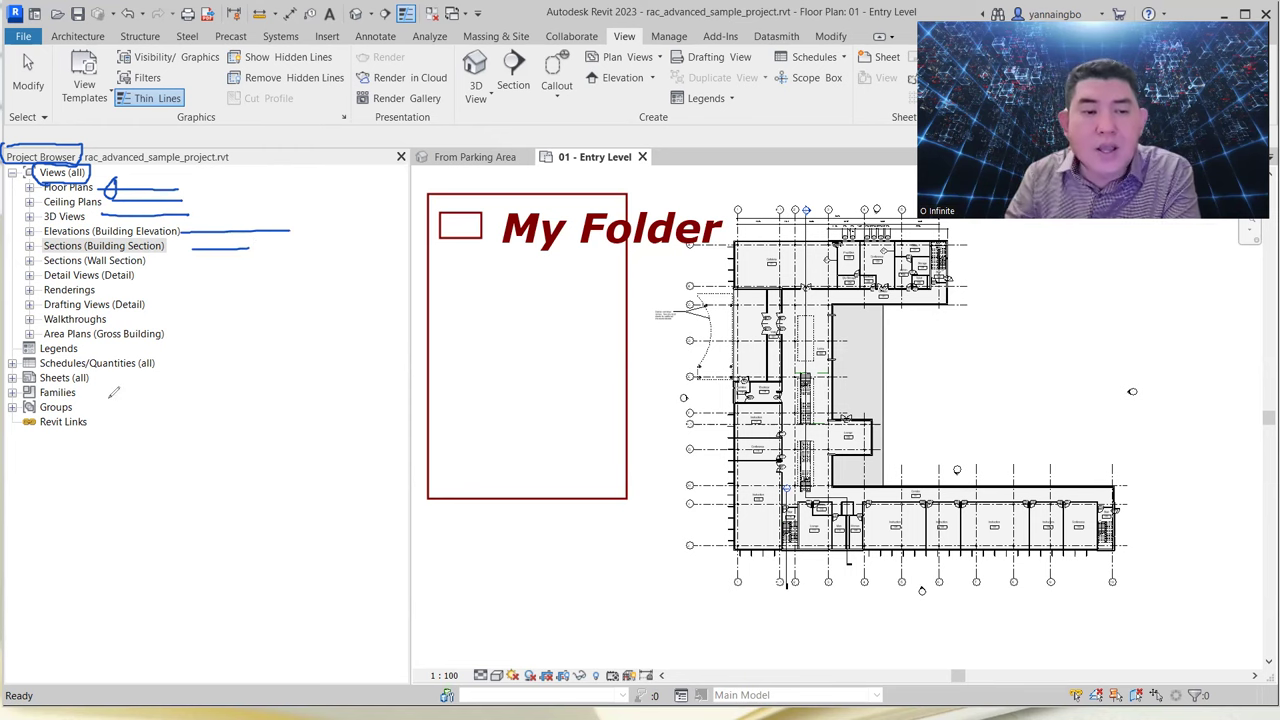
mouse_move(152, 344)
mouse_down()
mouse_move(20, 344)
mouse_move(6, 220)
mouse_move(206, 167)
mouse_move(192, 332)
mouse_up()
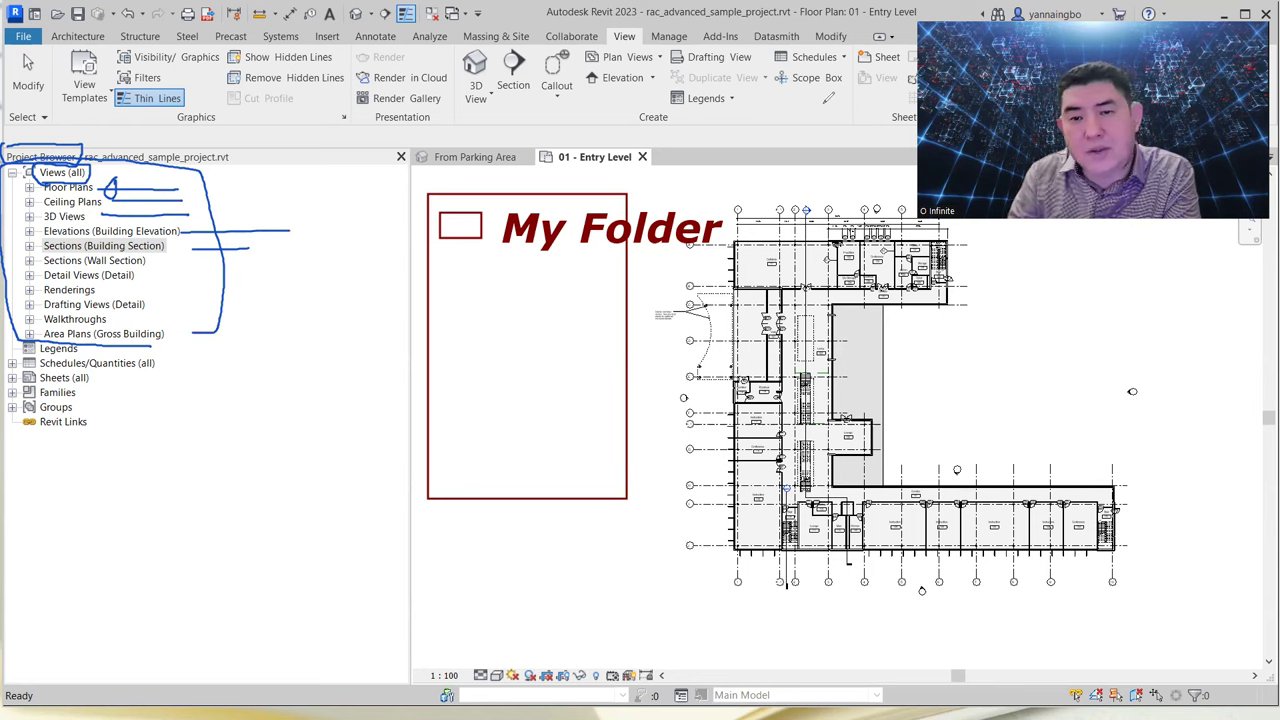
key(Escape)
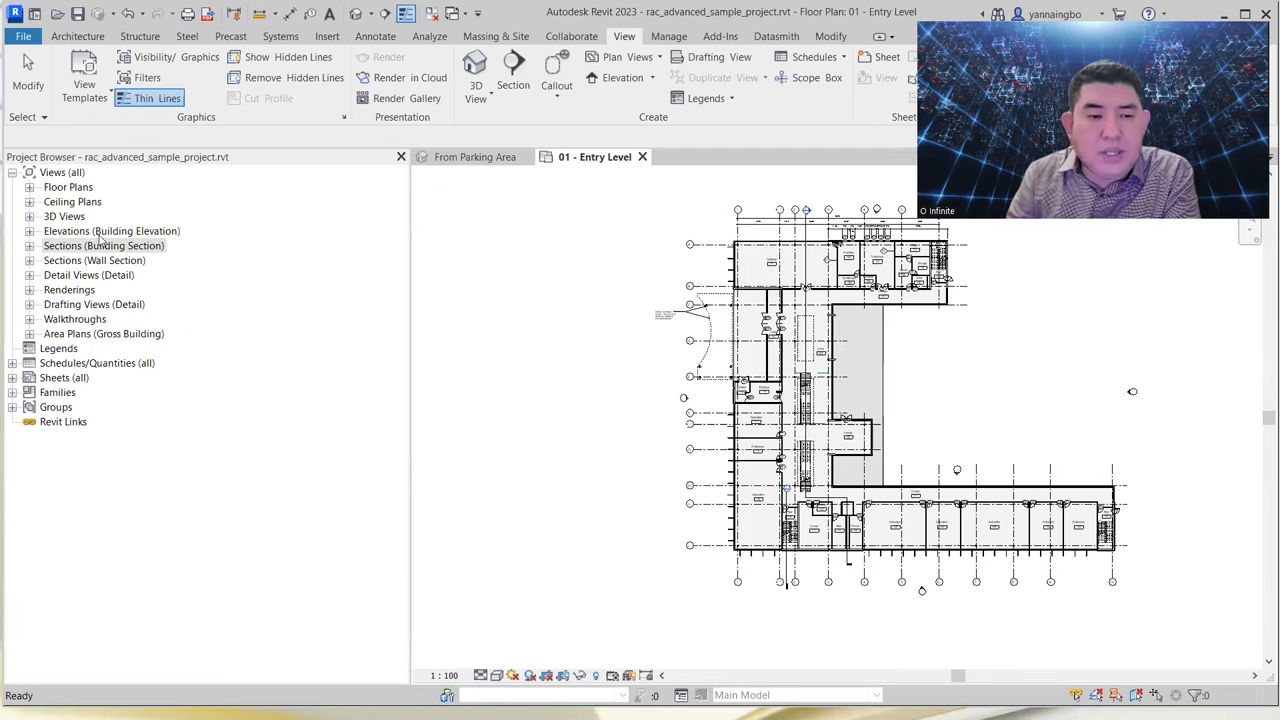
click(29, 236)
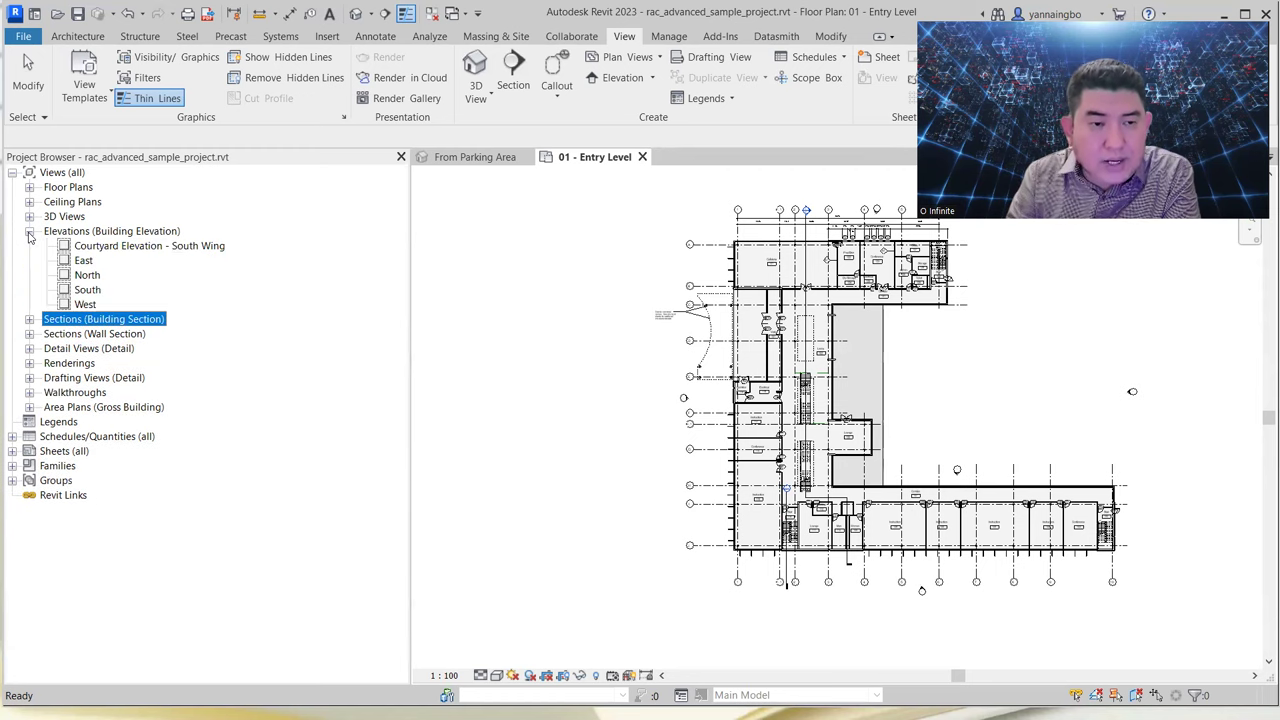
click(85, 262)
click(87, 275)
click(88, 289)
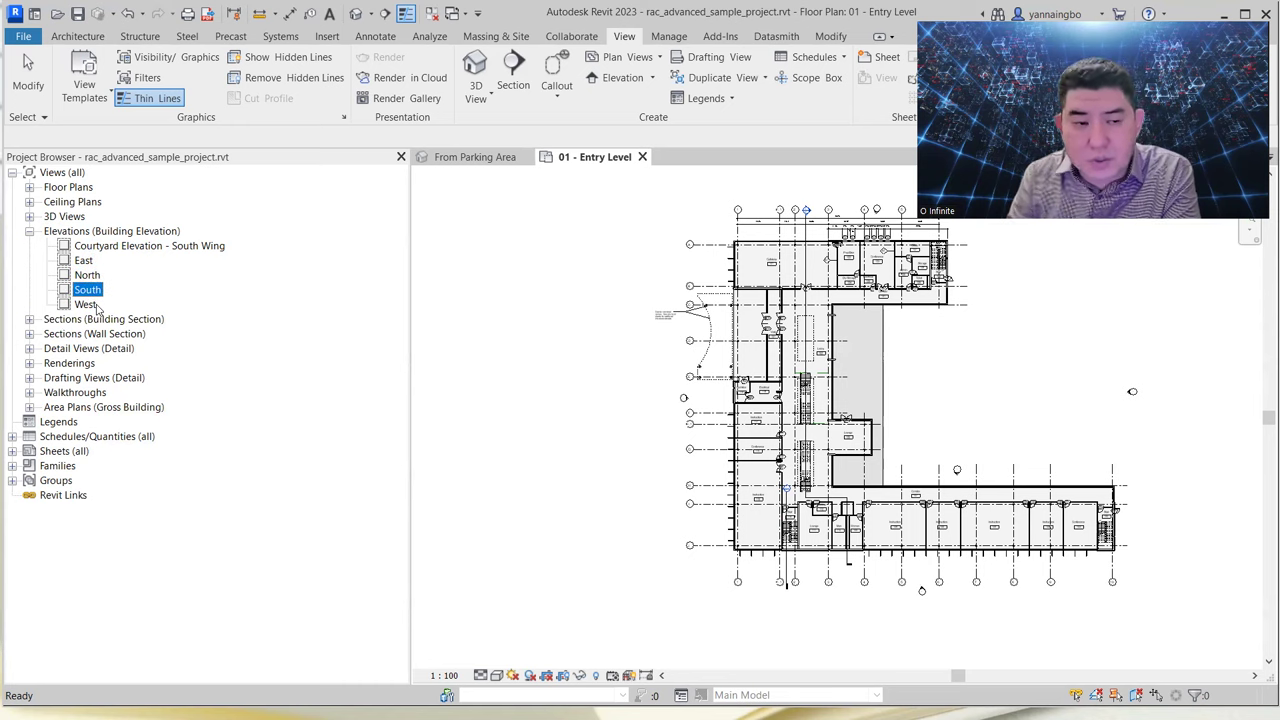
click(173, 251)
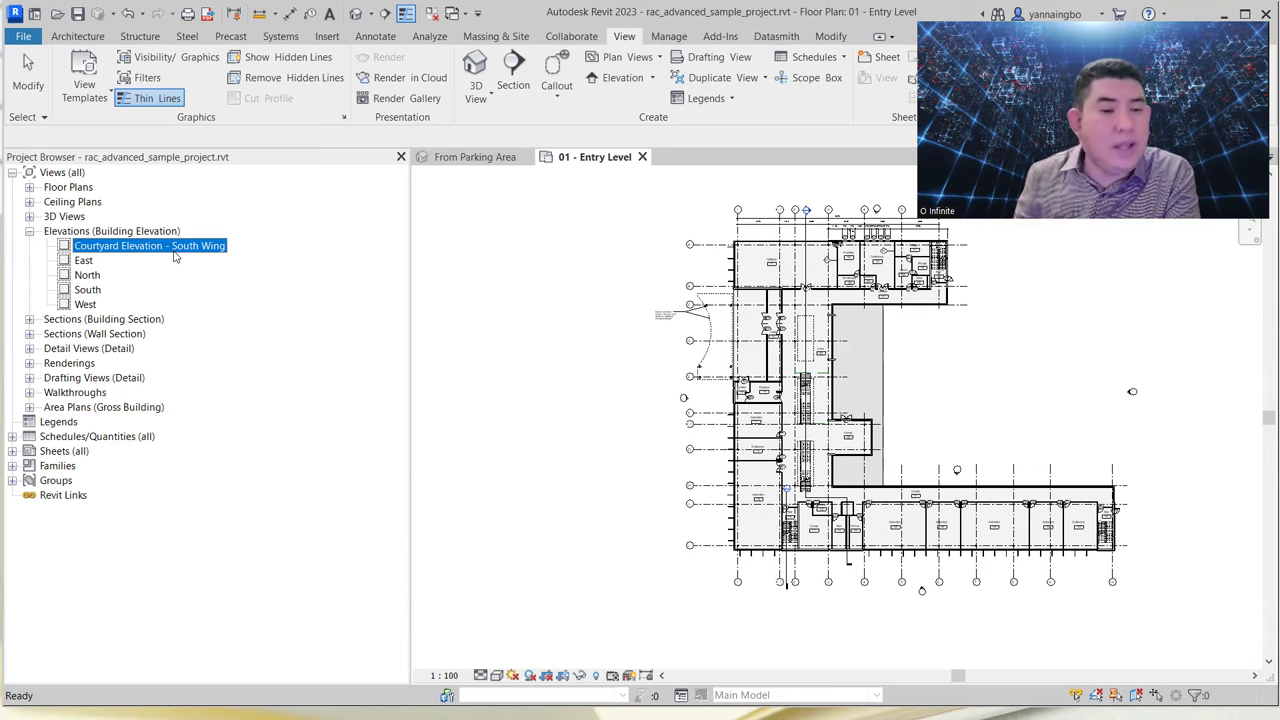
click(29, 319)
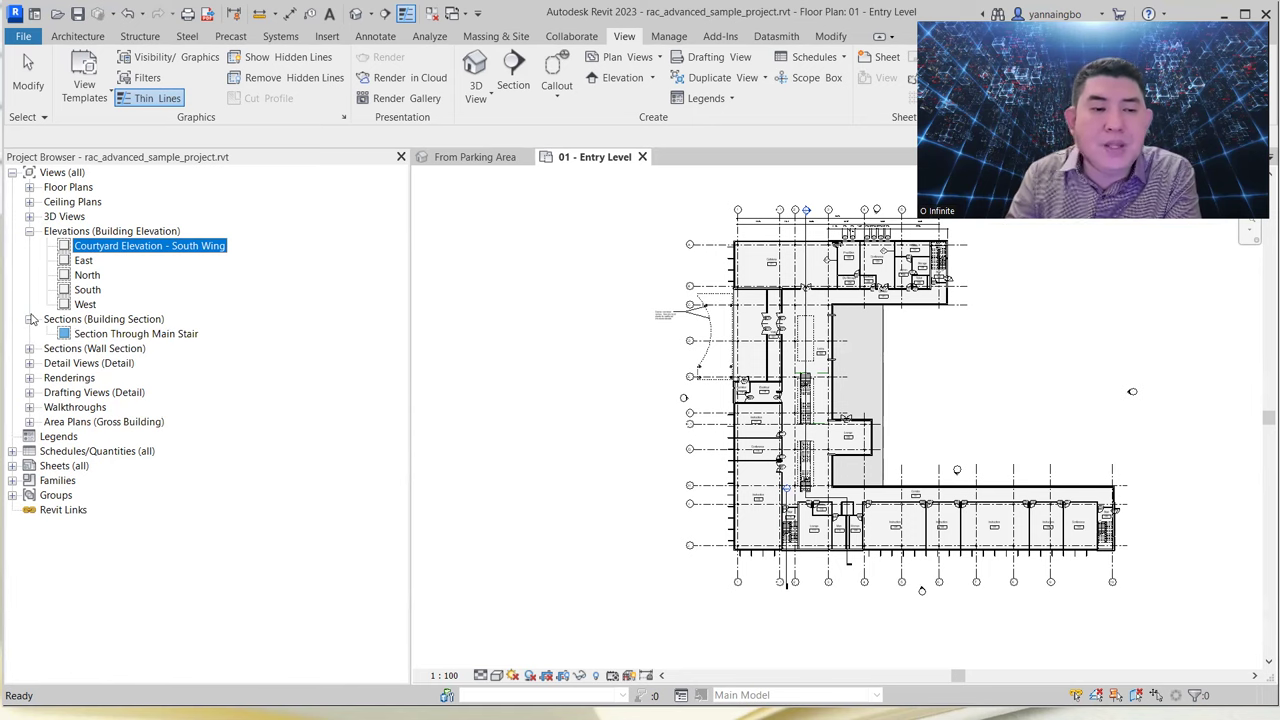
click(29, 319)
click(29, 231)
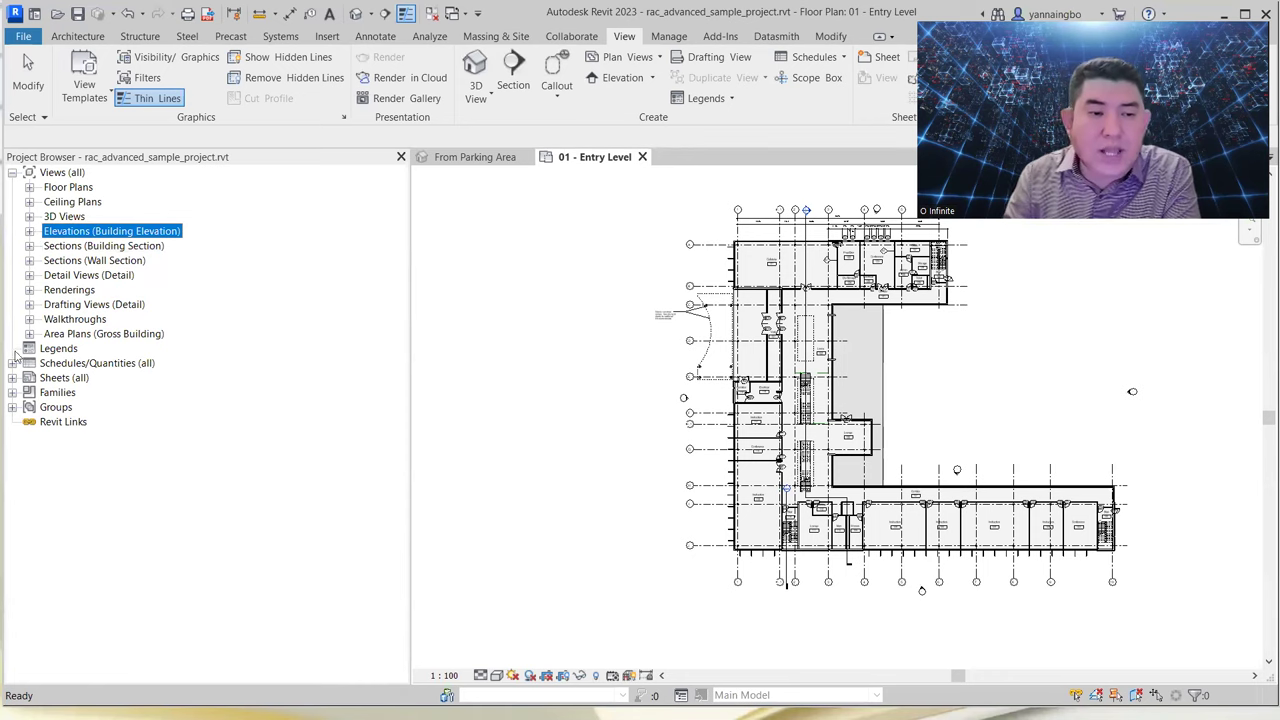
Step: Collapse Views (all) and select Legends, Schedules, Sheets, Families, Groups and Revit Links in turn
click(13, 173)
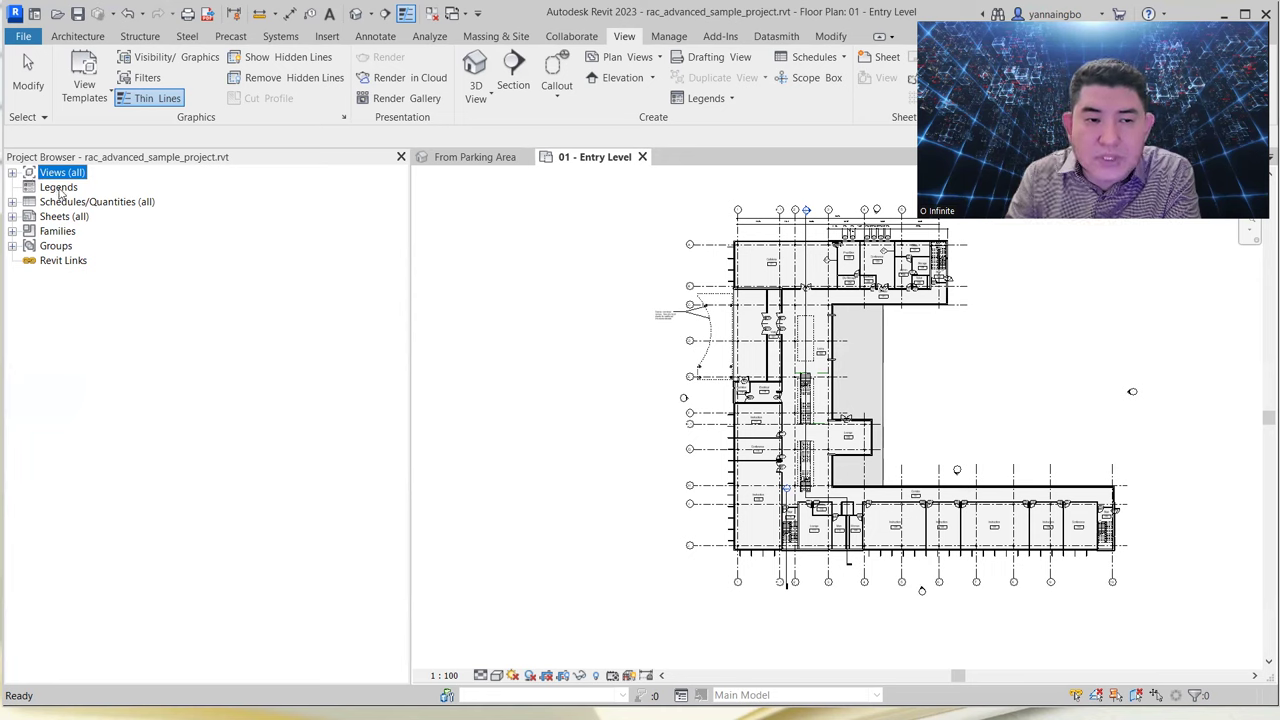
click(58, 188)
click(93, 203)
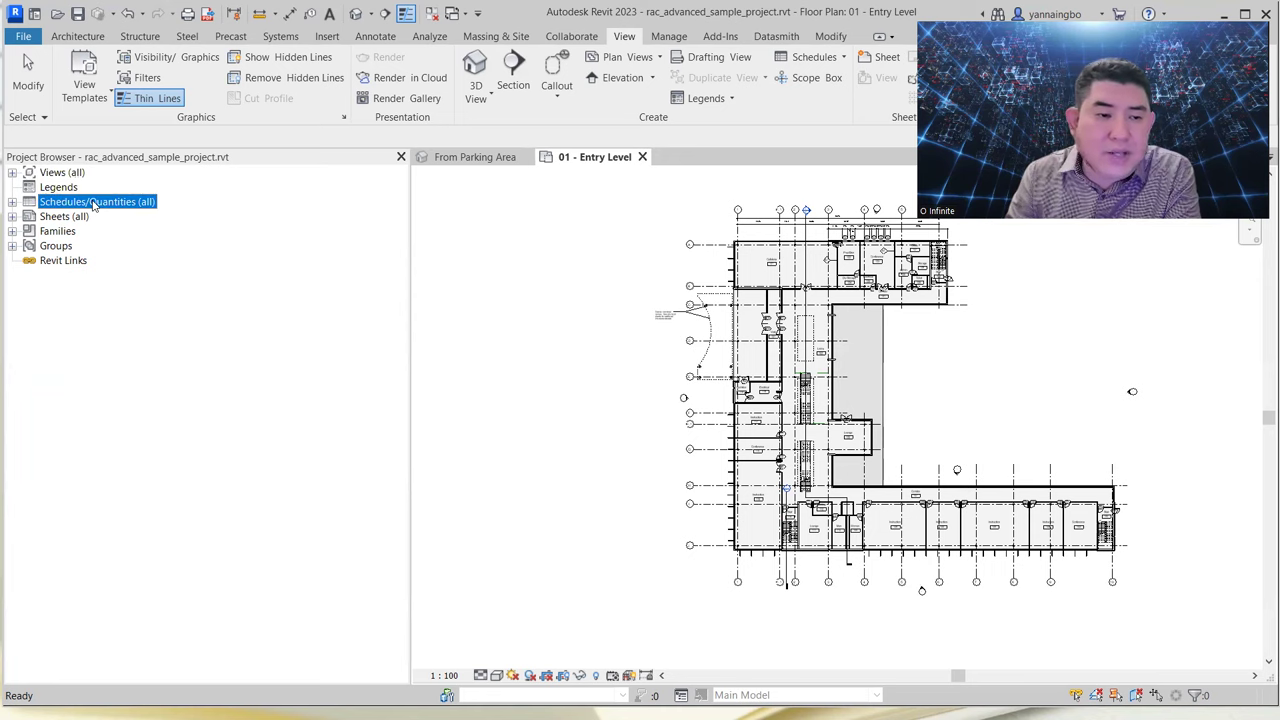
click(80, 217)
click(47, 232)
click(55, 247)
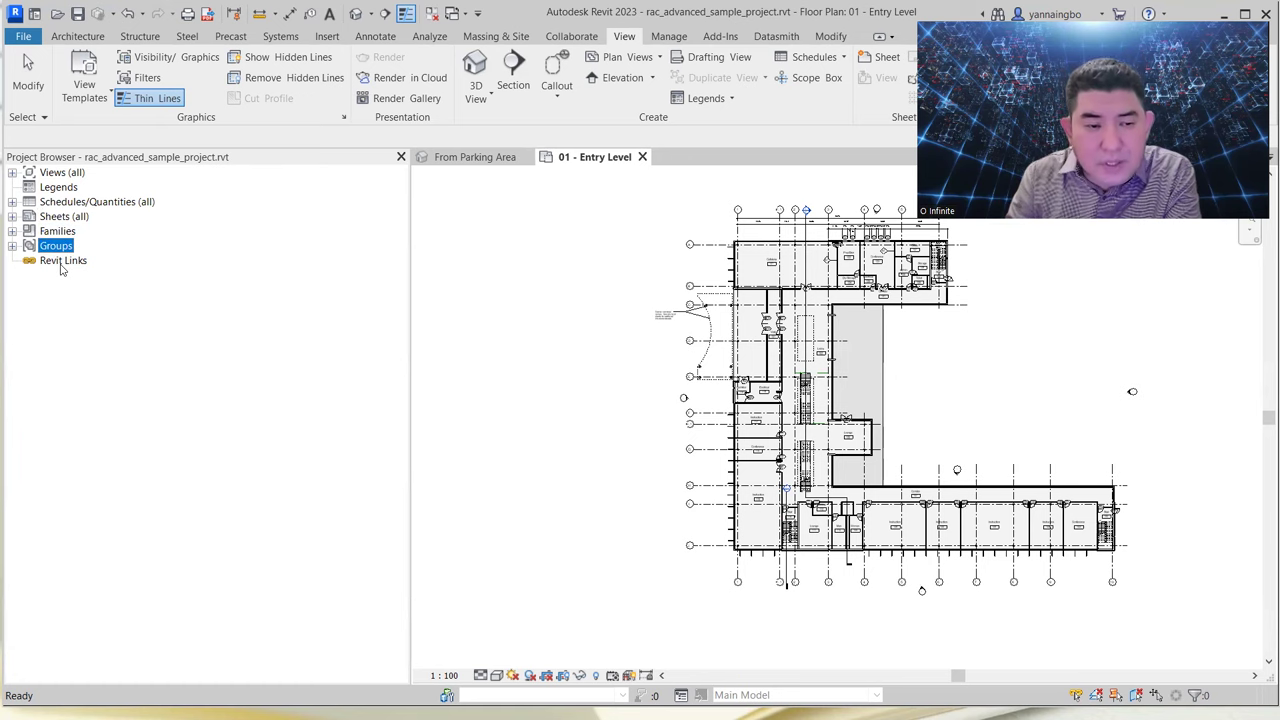
click(61, 264)
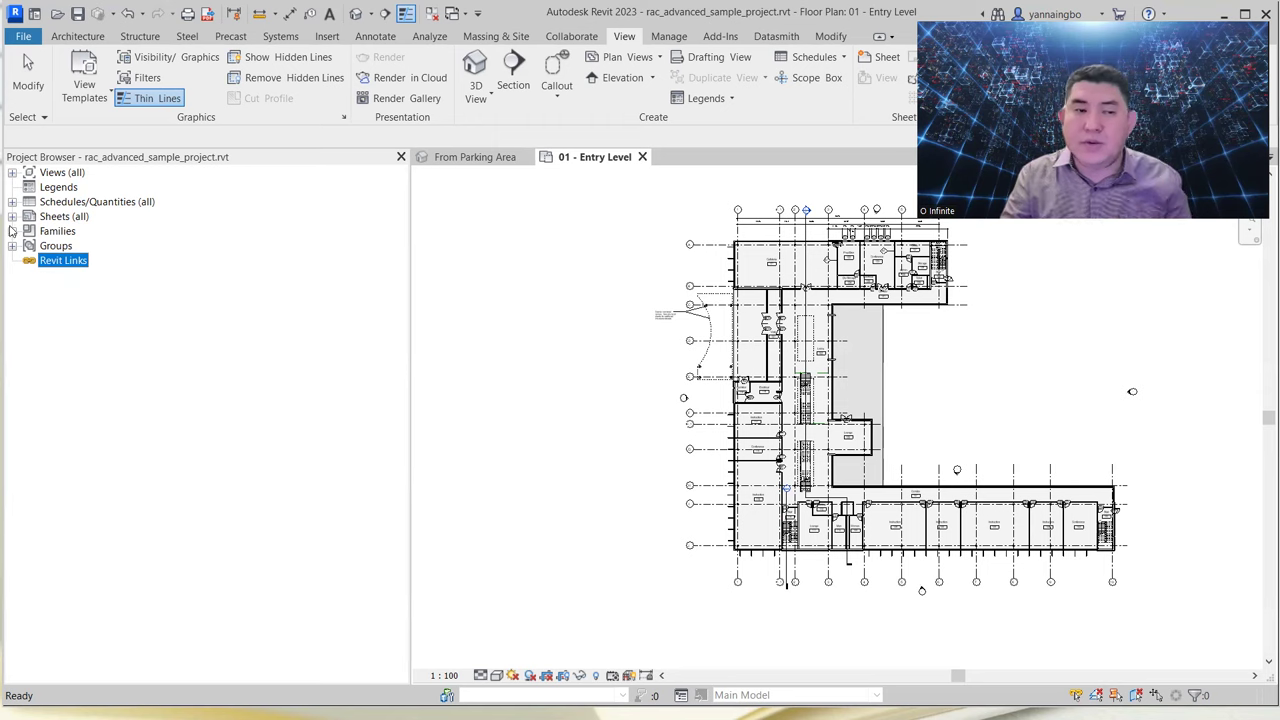
Step: Expand Views, Schedules/Quantities, Sheets and Families, briefly opening the Ducts category
click(12, 173)
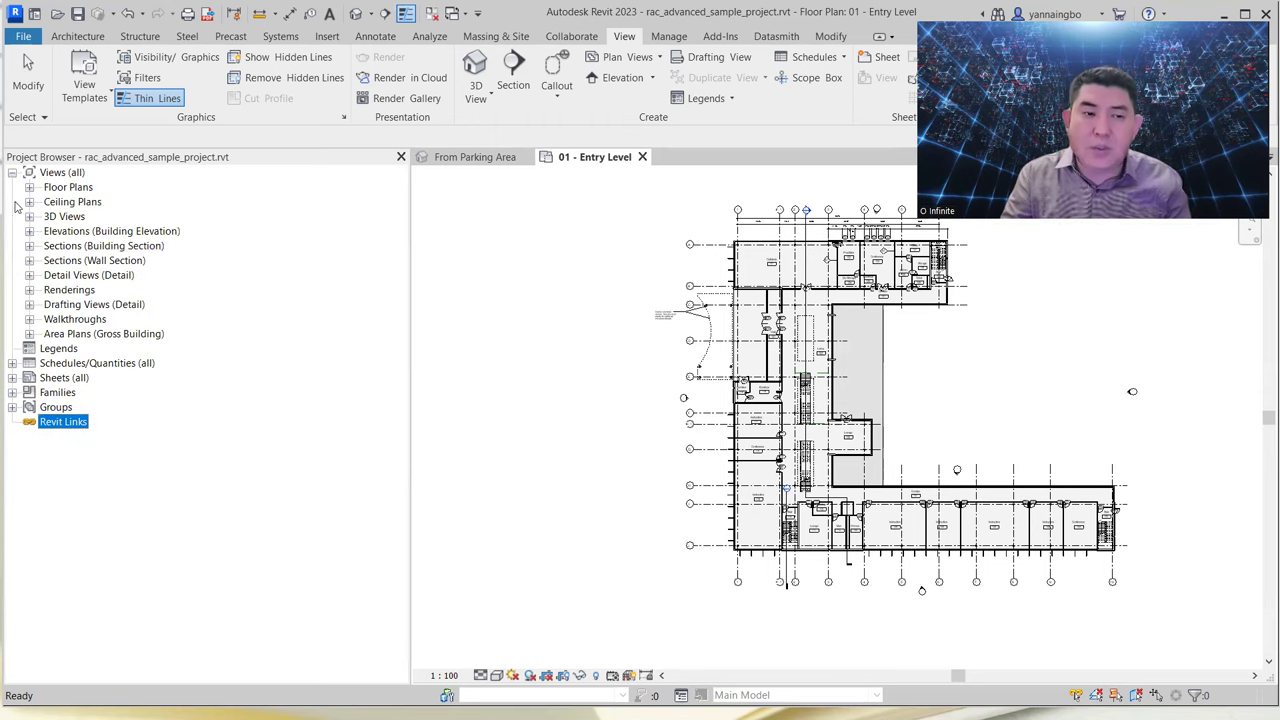
click(12, 363)
click(12, 495)
click(12, 539)
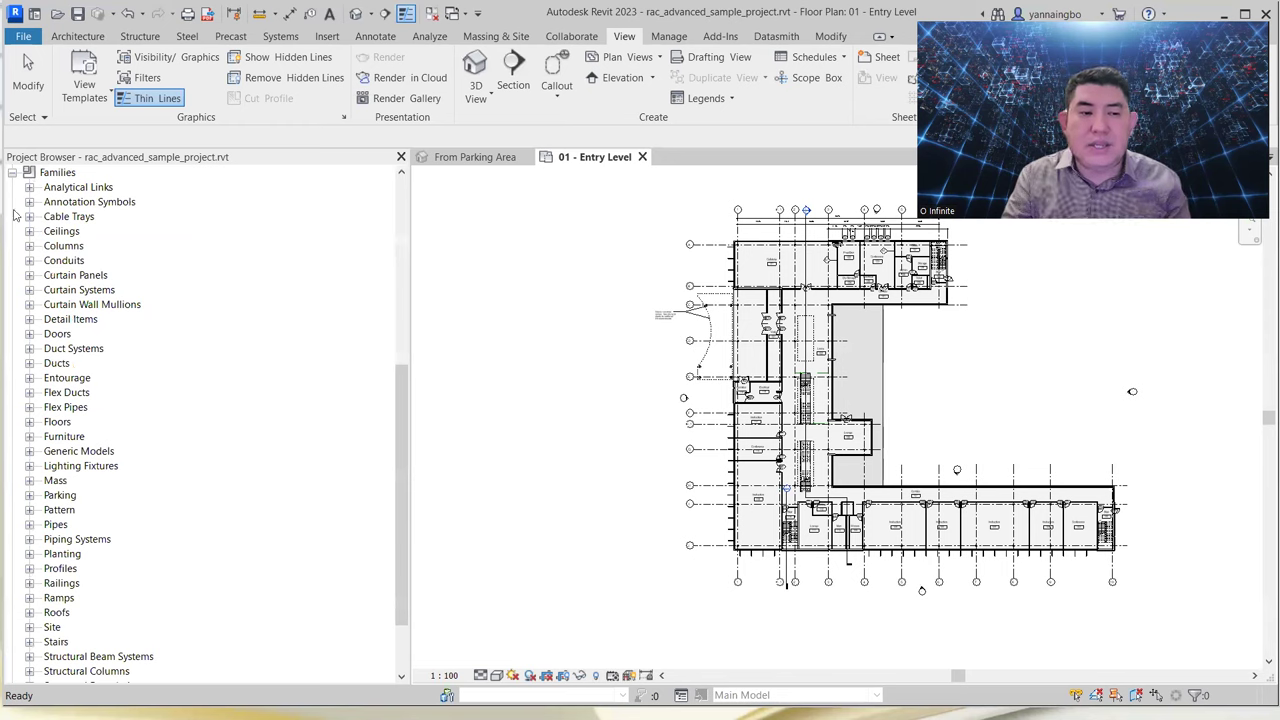
click(29, 364)
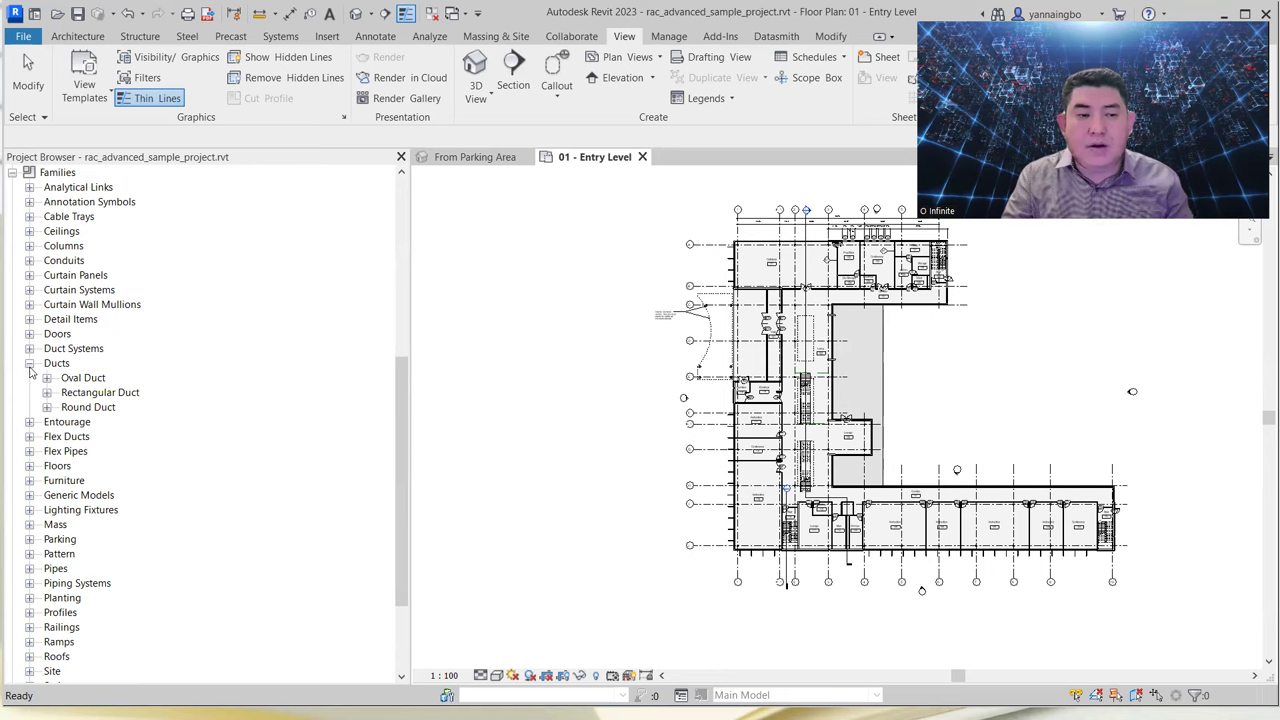
click(29, 364)
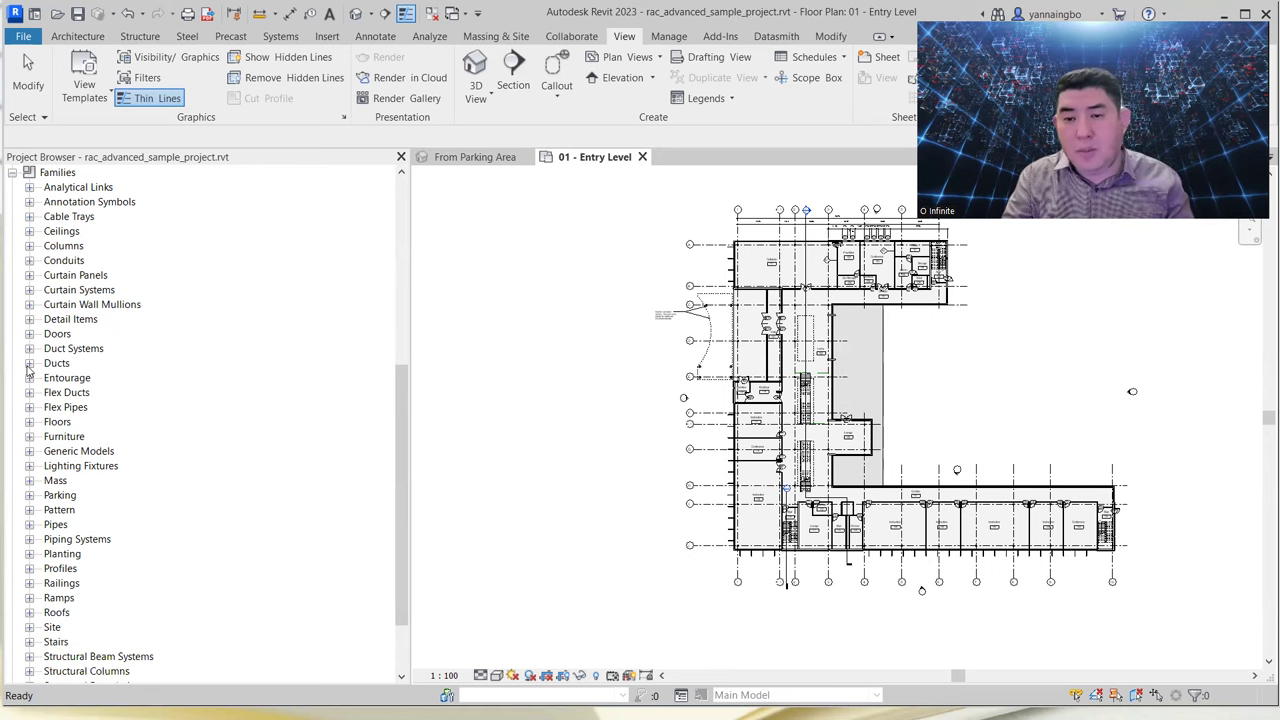
click(14, 173)
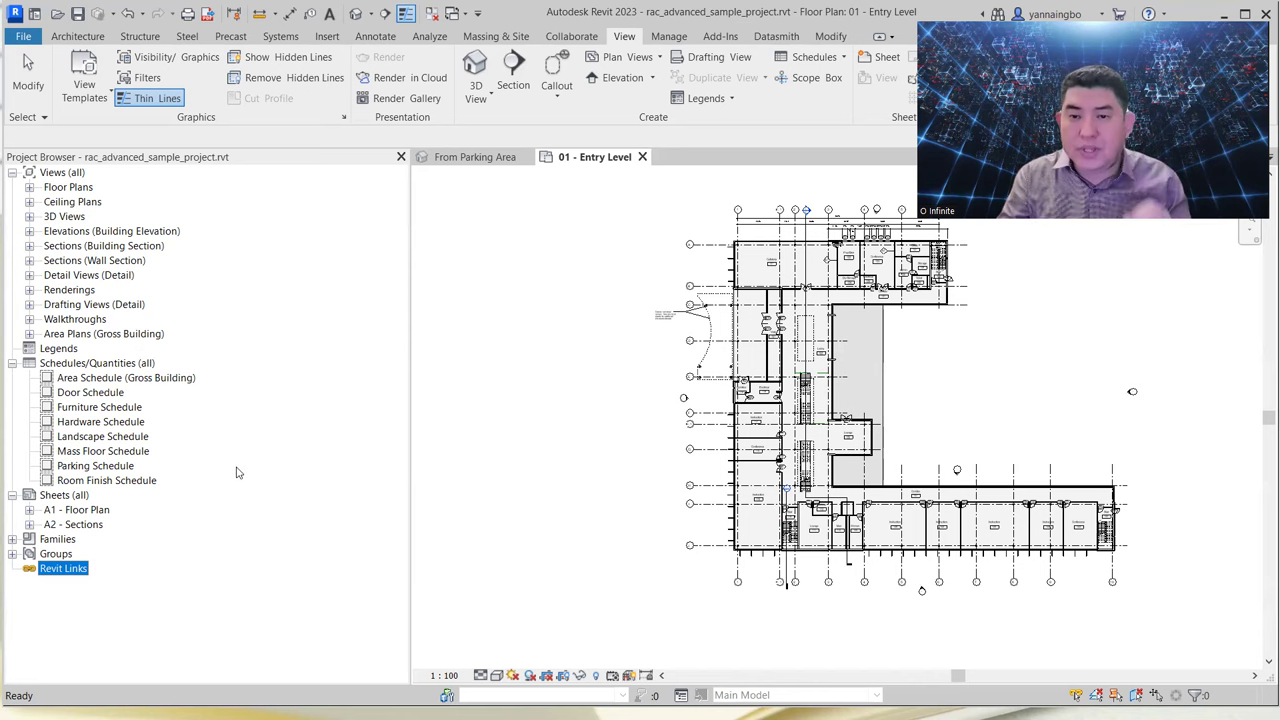
Step: Expand the 3D Views node and open the default {3D} view
click(29, 217)
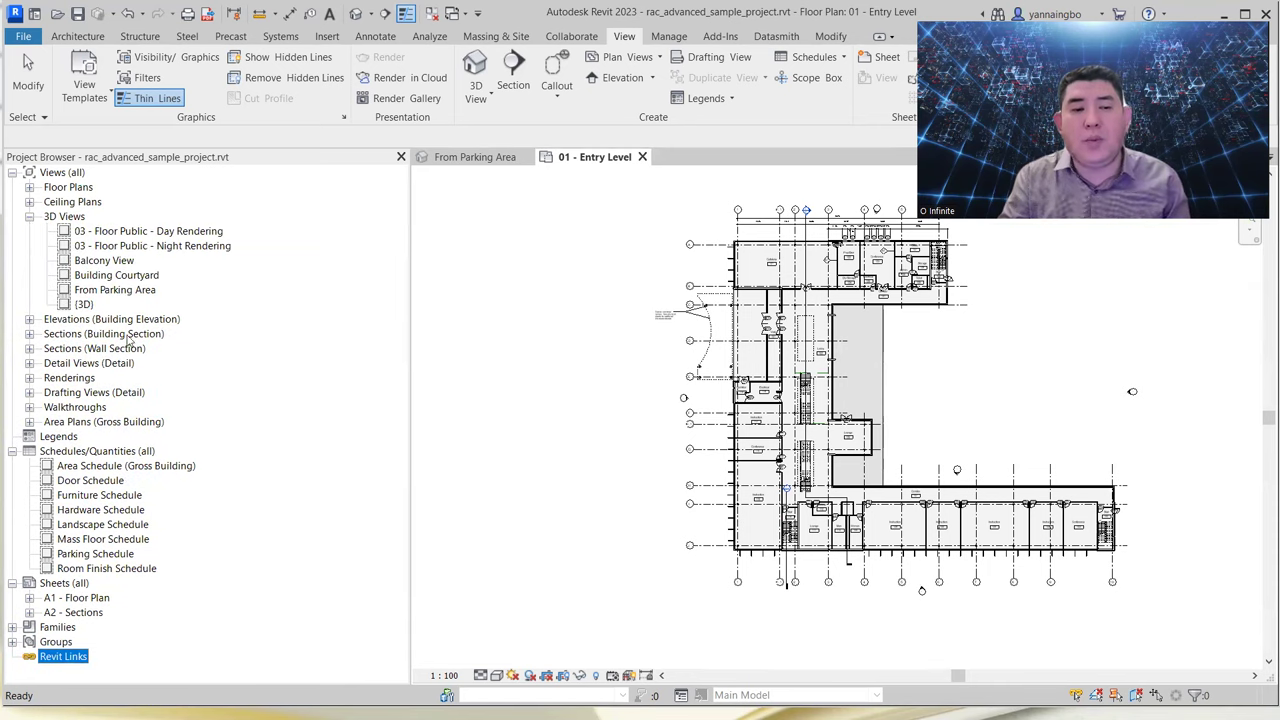
click(84, 305)
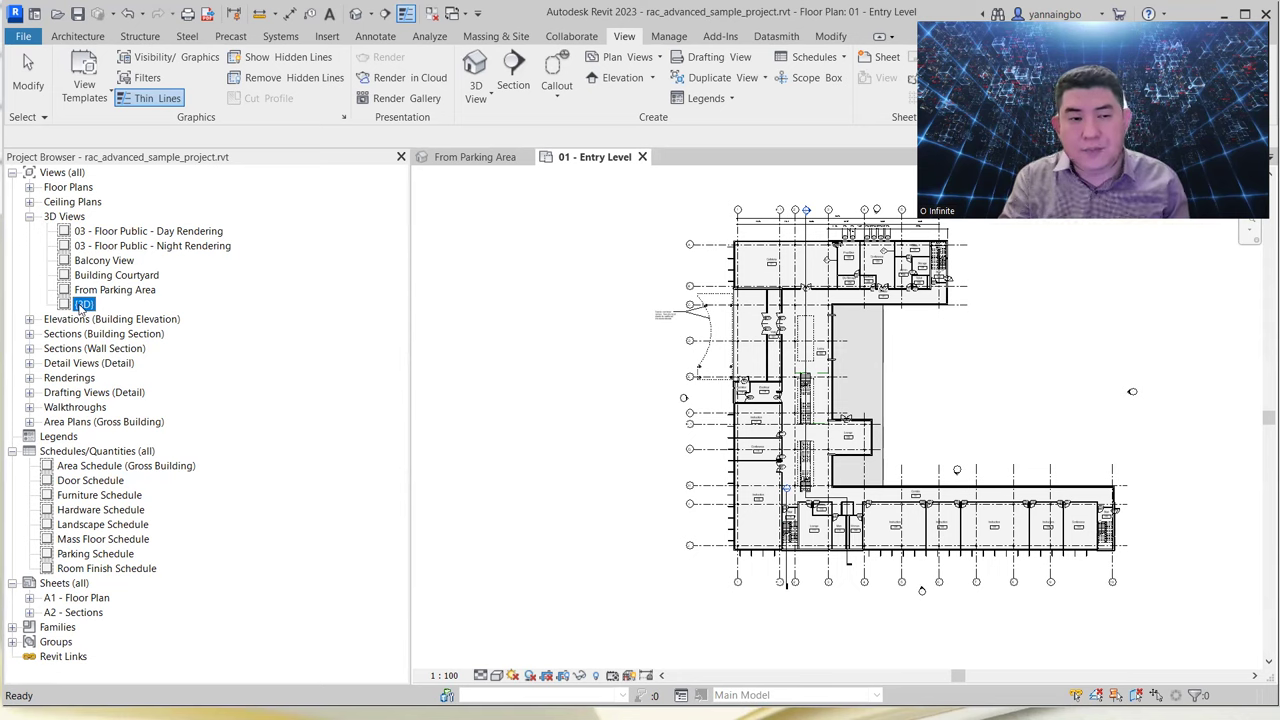
double_click(84, 306)
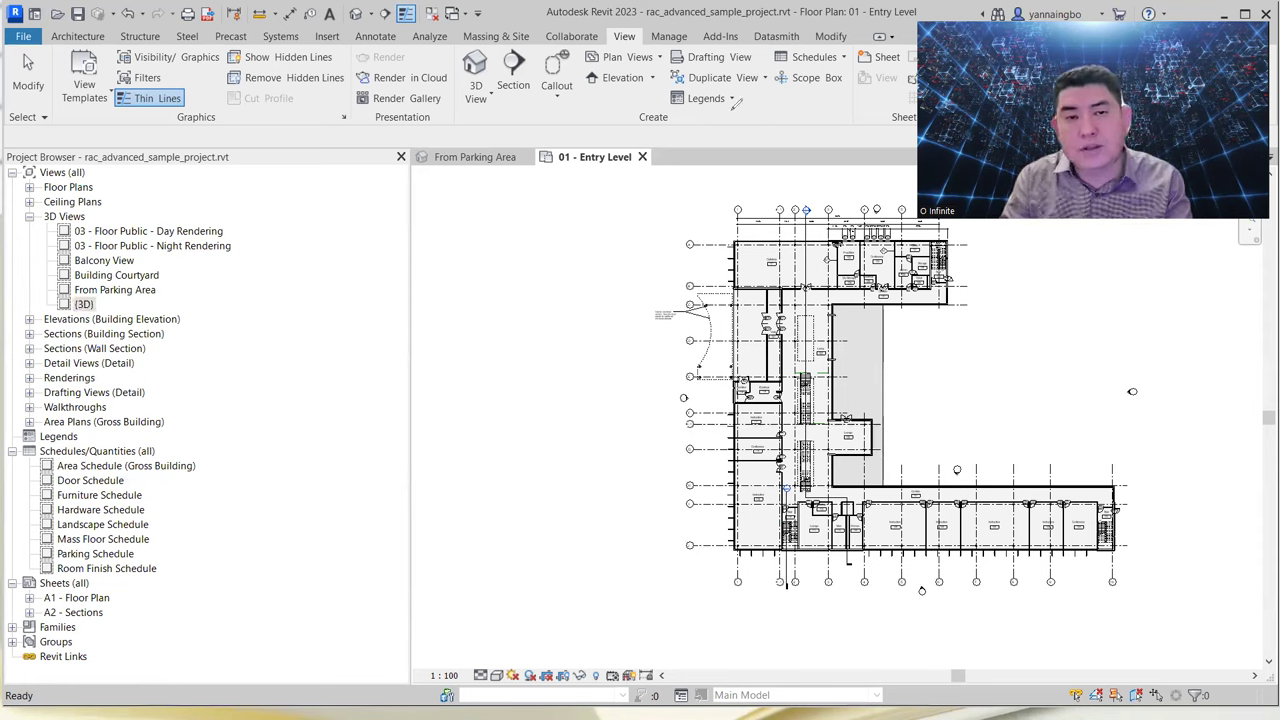
mouse_move(500, 38)
mouse_down()
mouse_move(82, 31)
mouse_move(40, 29)
mouse_move(37, 14)
mouse_move(65, 3)
mouse_move(490, 30)
mouse_up()
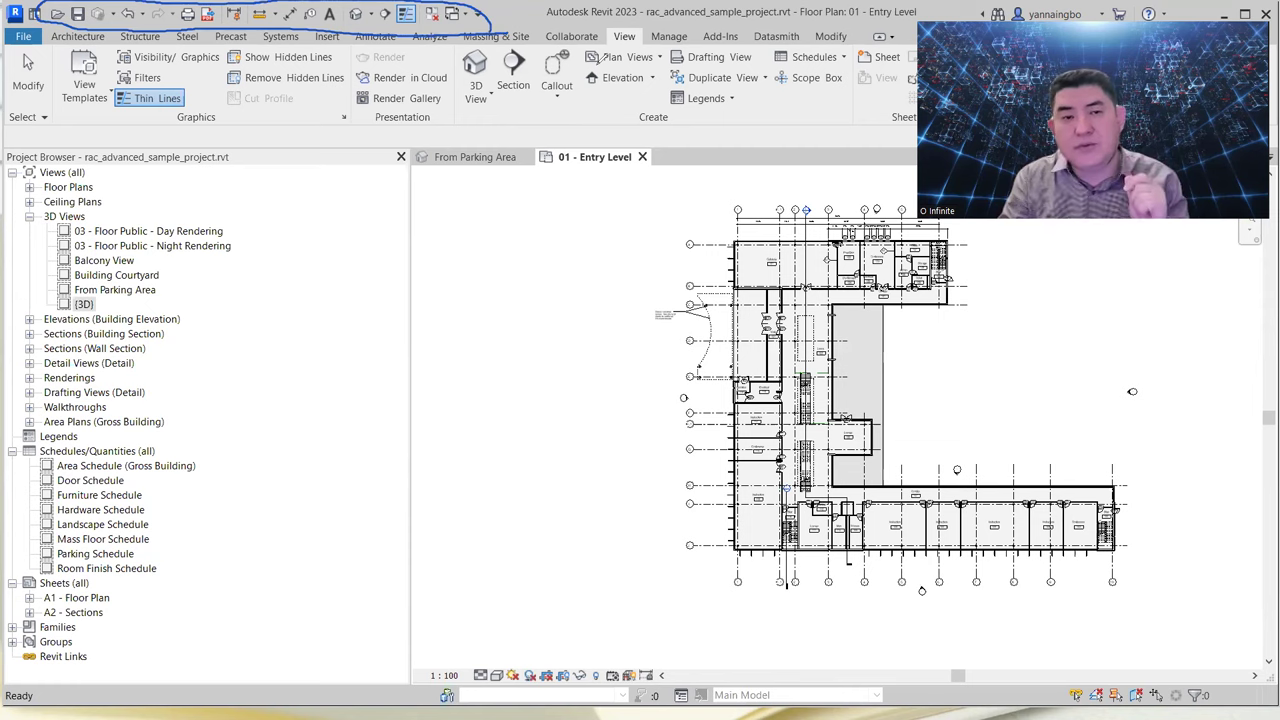
Step: Open the Default 3D View showing the whole building on its sloped site
key(Escape)
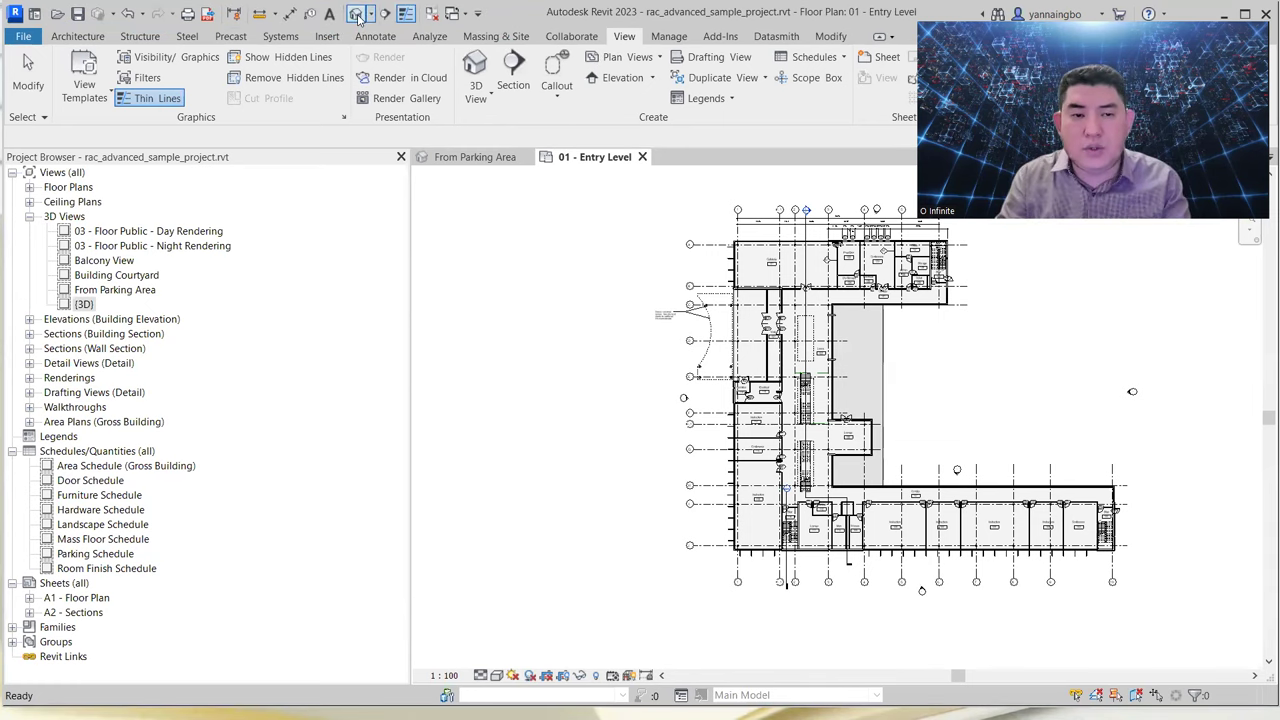
click(240, 37)
click(630, 40)
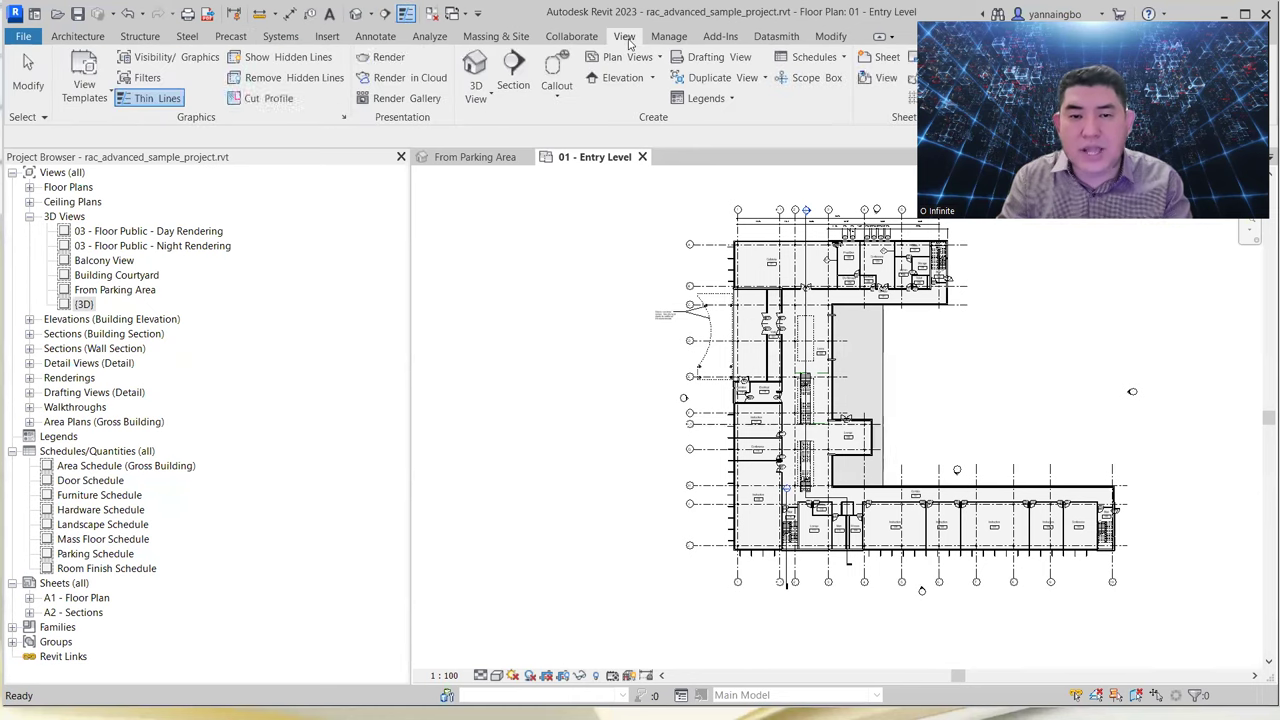
click(484, 94)
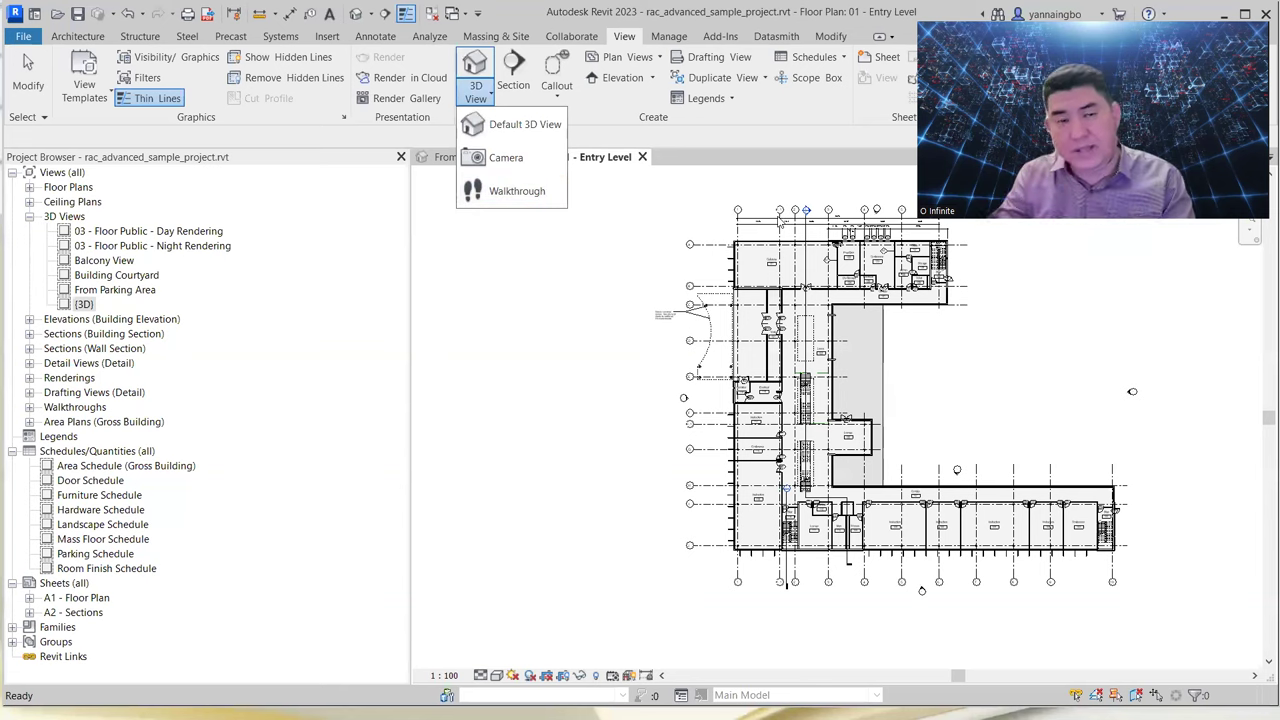
click(657, 6)
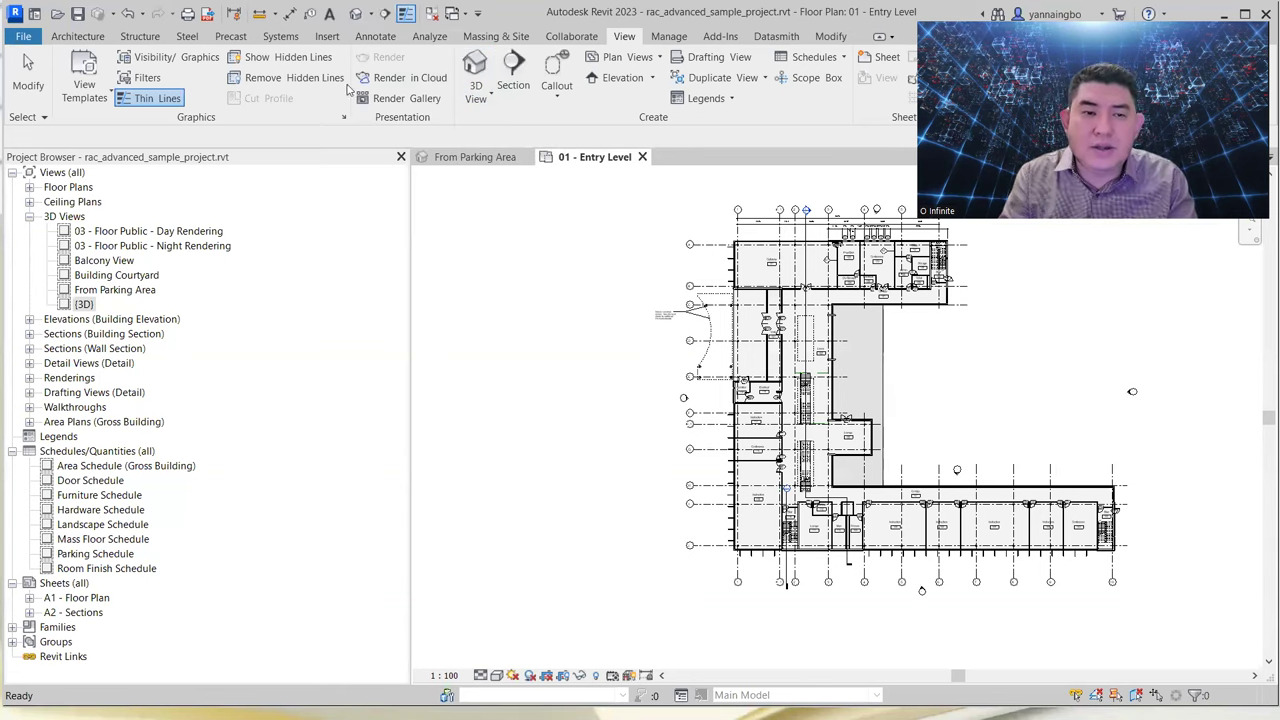
click(84, 306)
click(84, 306)
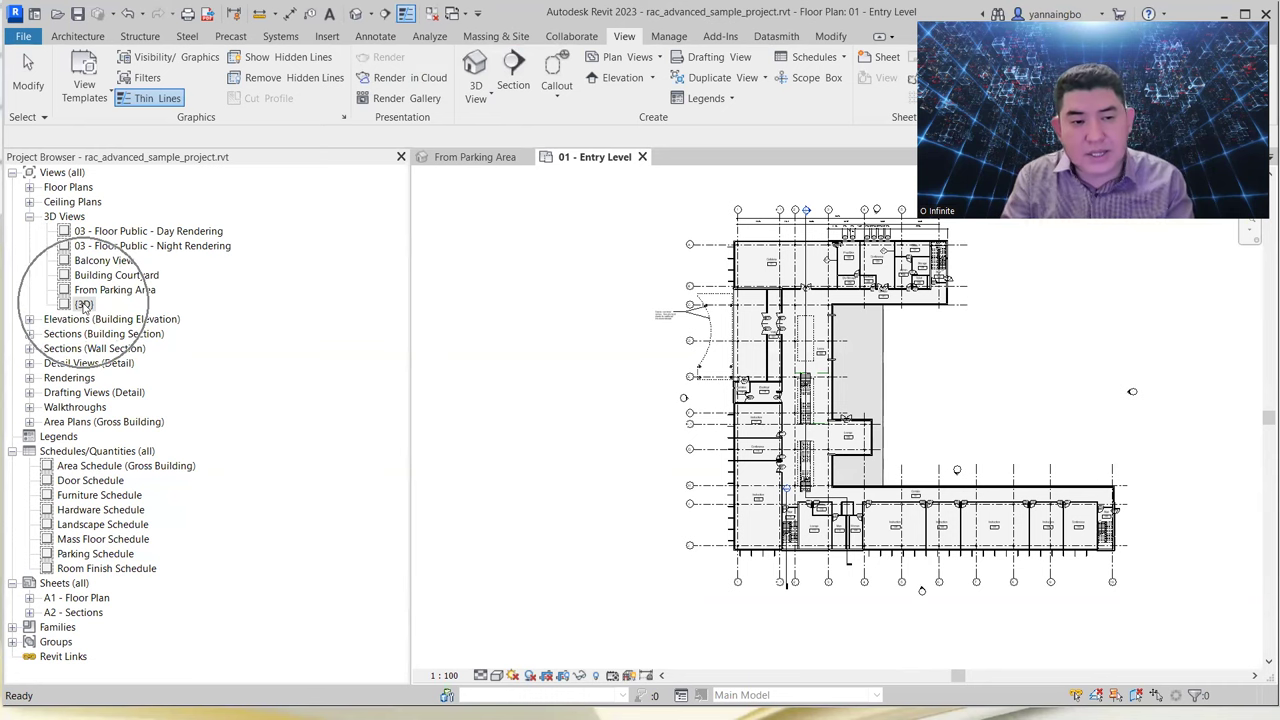
click(357, 14)
click(475, 70)
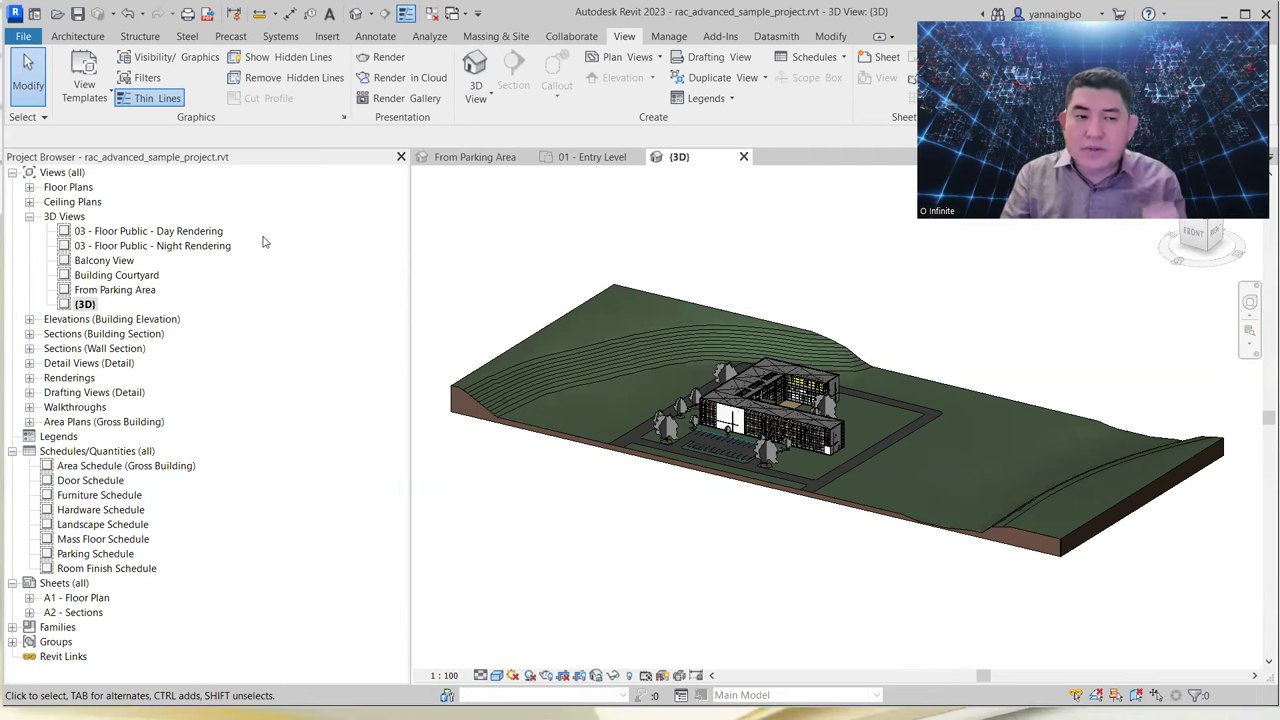
Step: Open the Detail At Parapet view from Detail Views and widen the drawing area
click(29, 363)
double_click(100, 407)
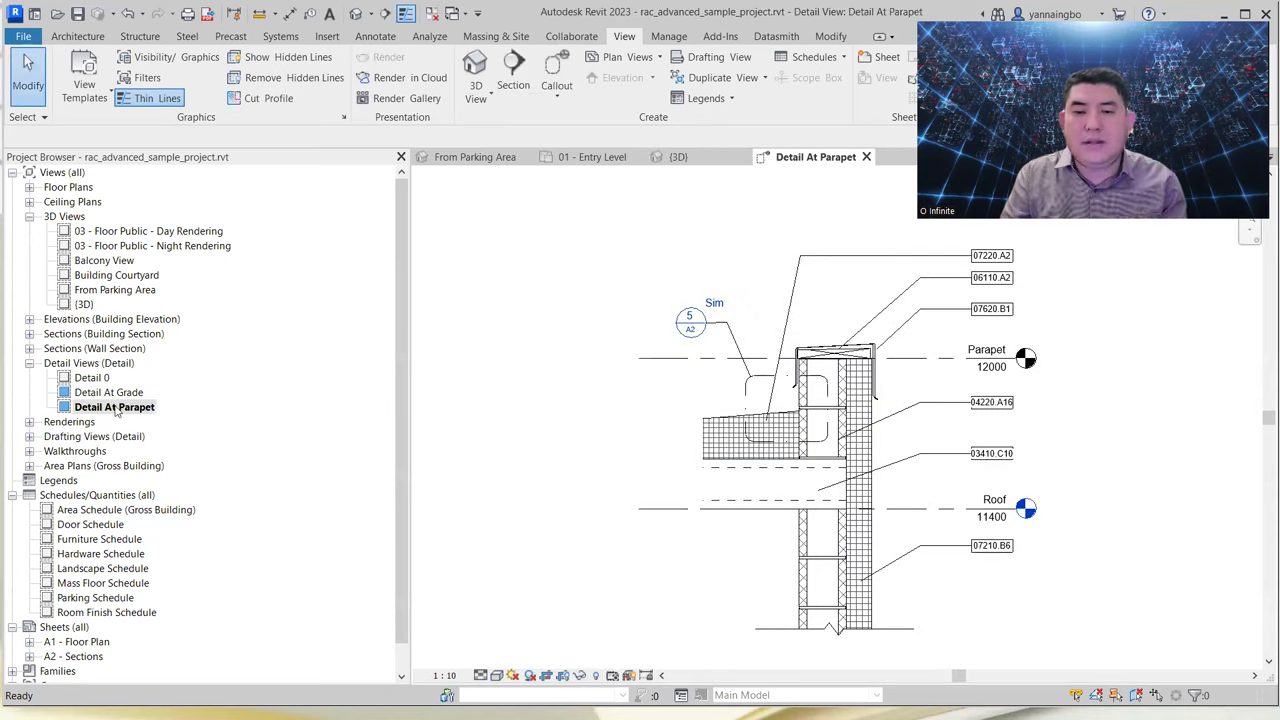
middle_drag(531, 431, 485, 418)
drag(413, 280, 307, 274)
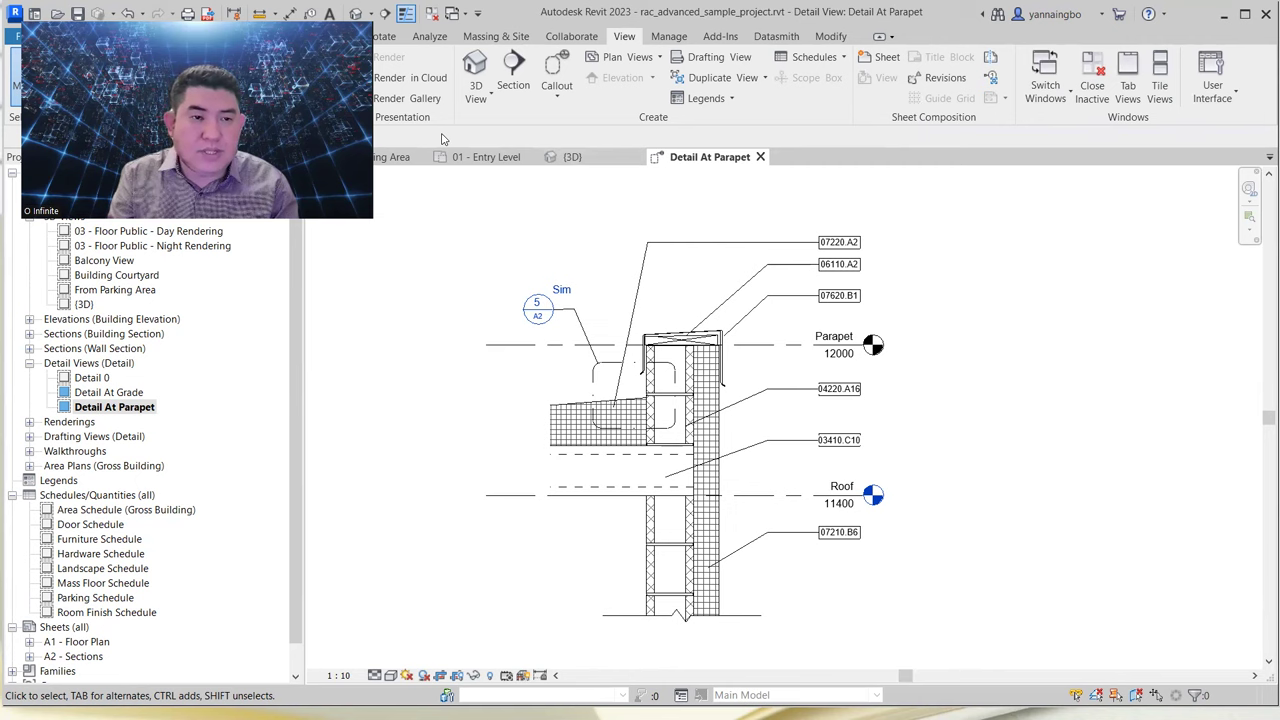
Step: Cycle through the From Parking Area, 01 - Entry Level and parapet tabs, ending on {3D}
click(570, 160)
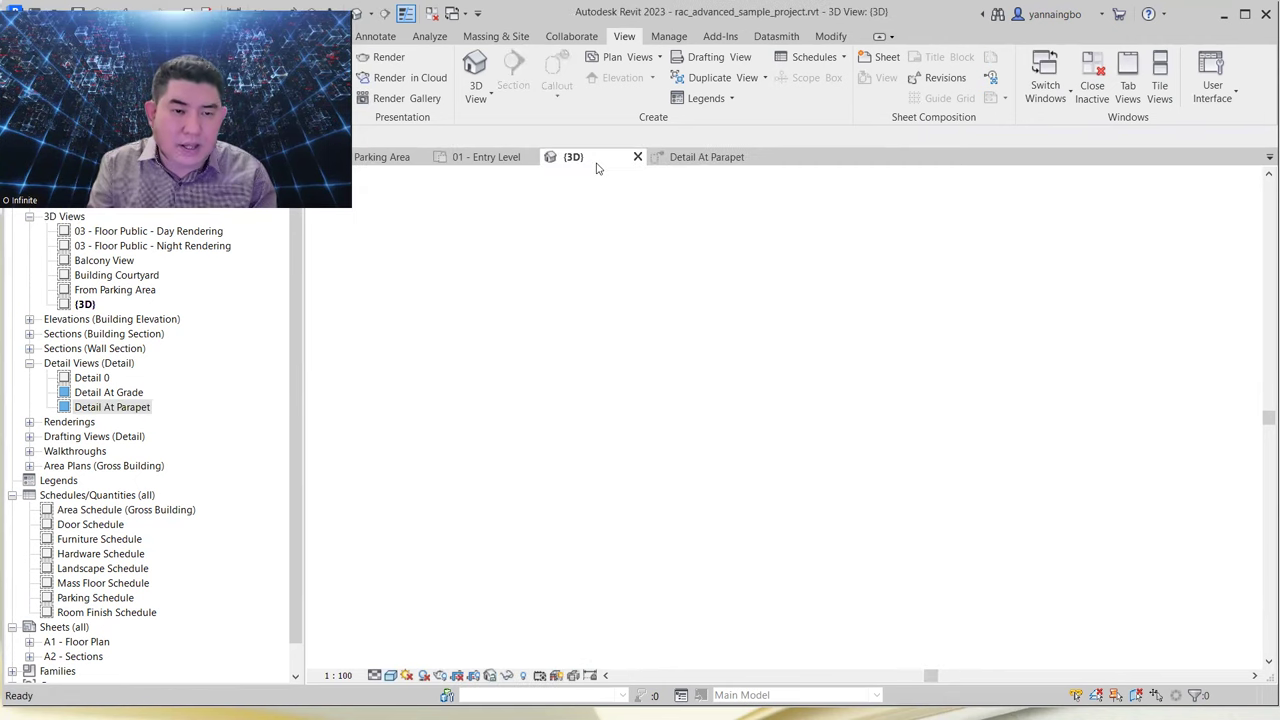
click(700, 159)
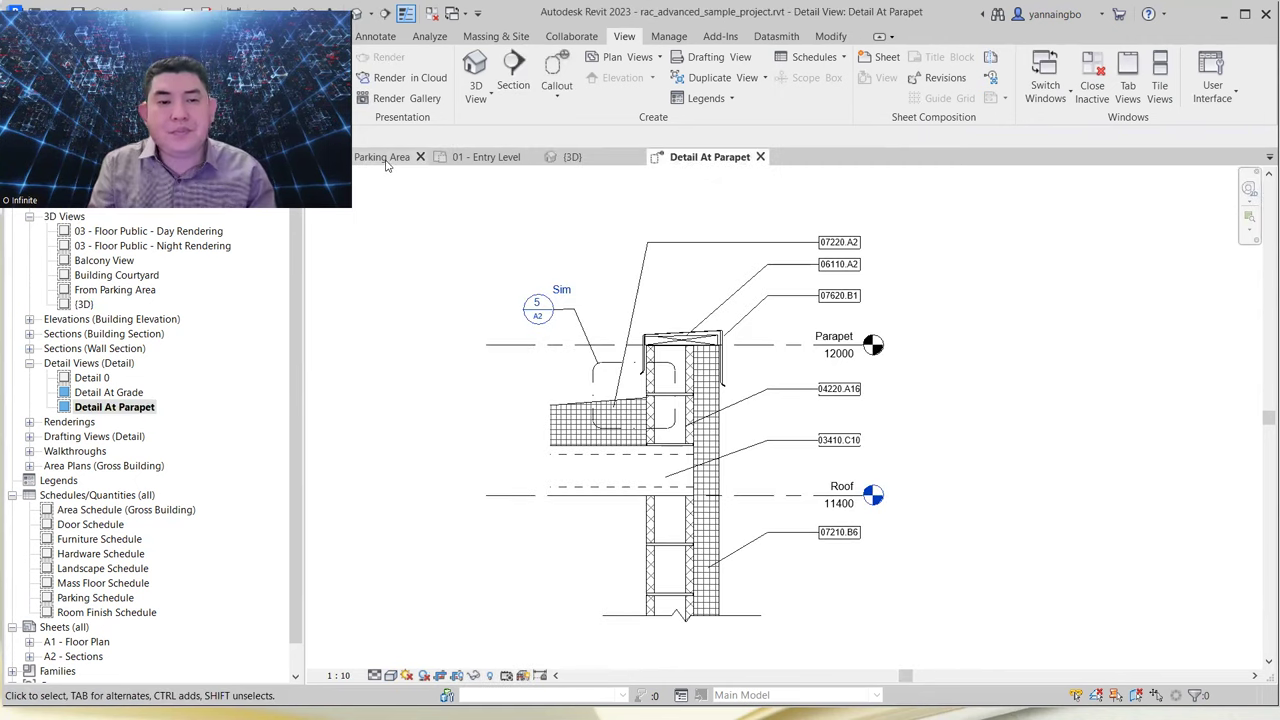
click(387, 160)
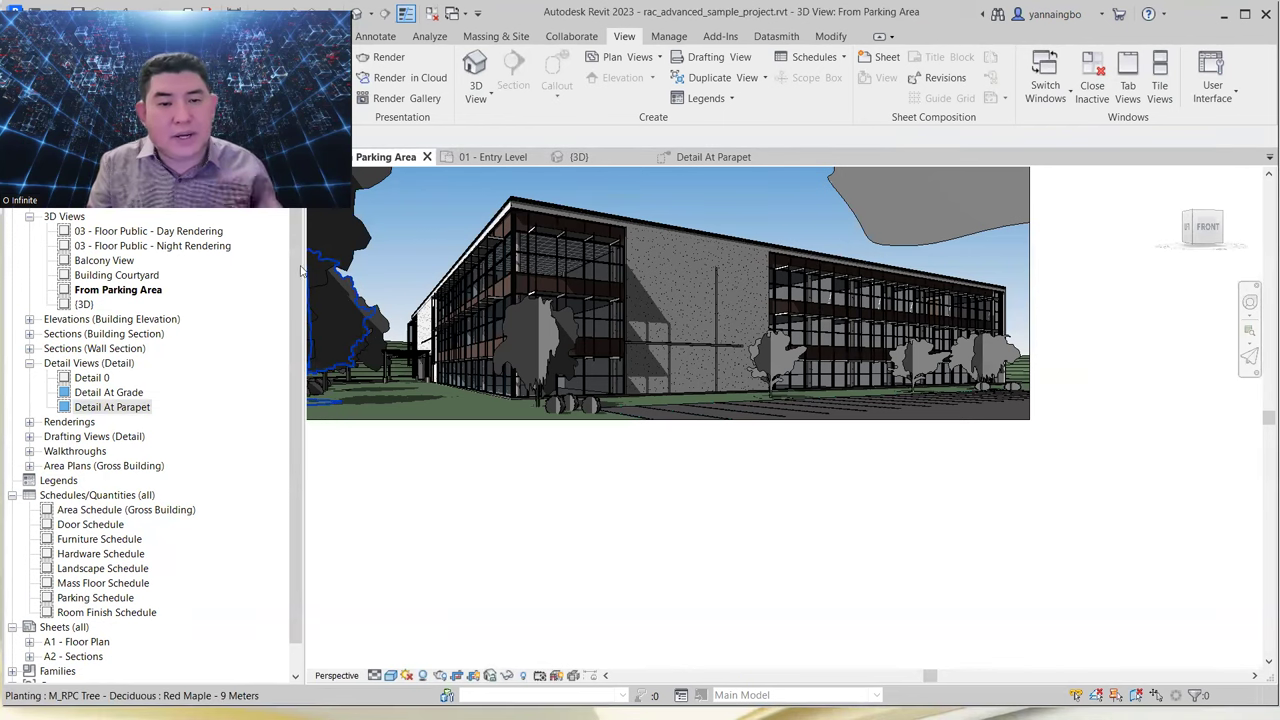
click(492, 157)
click(578, 157)
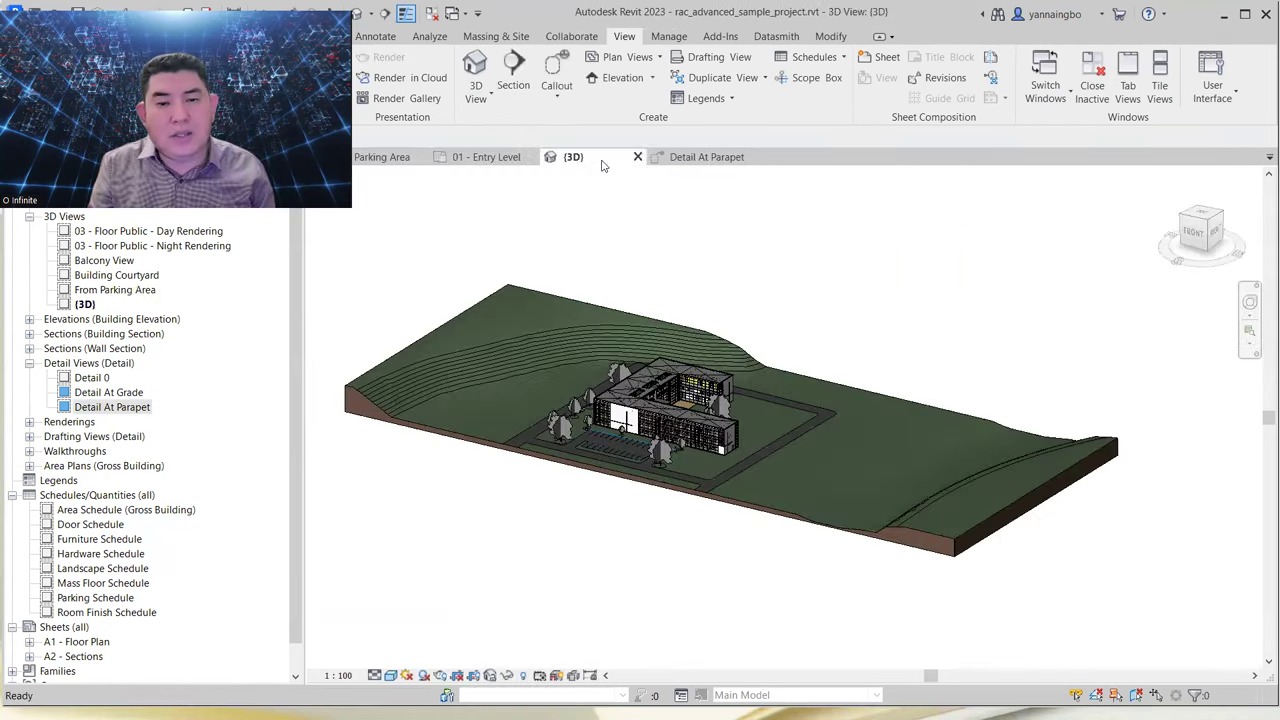
click(703, 157)
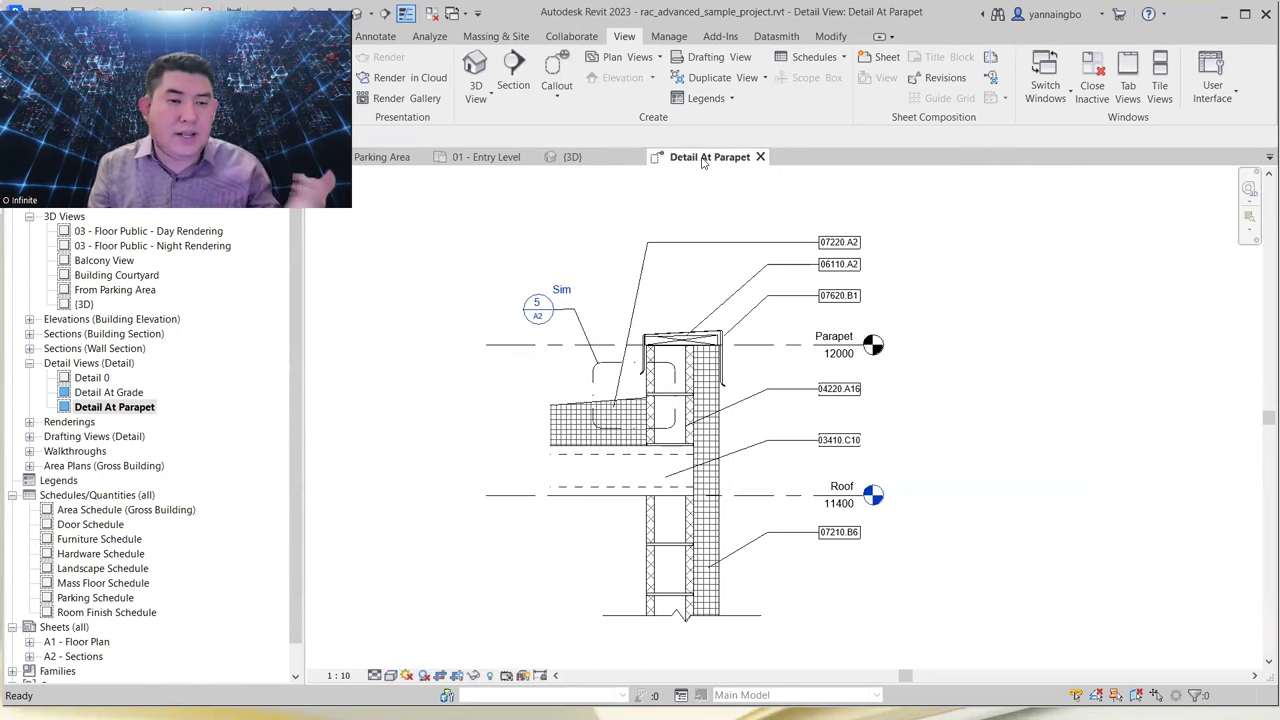
click(582, 158)
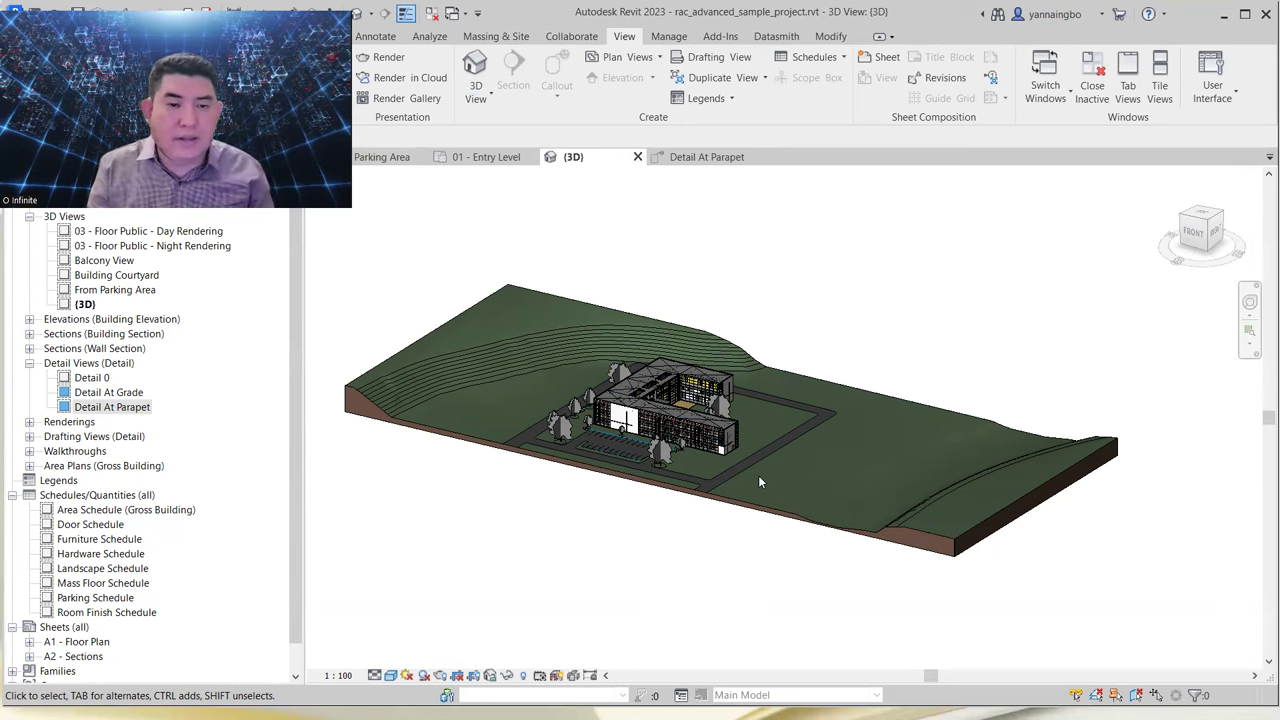
scroll(758, 475, up, 8)
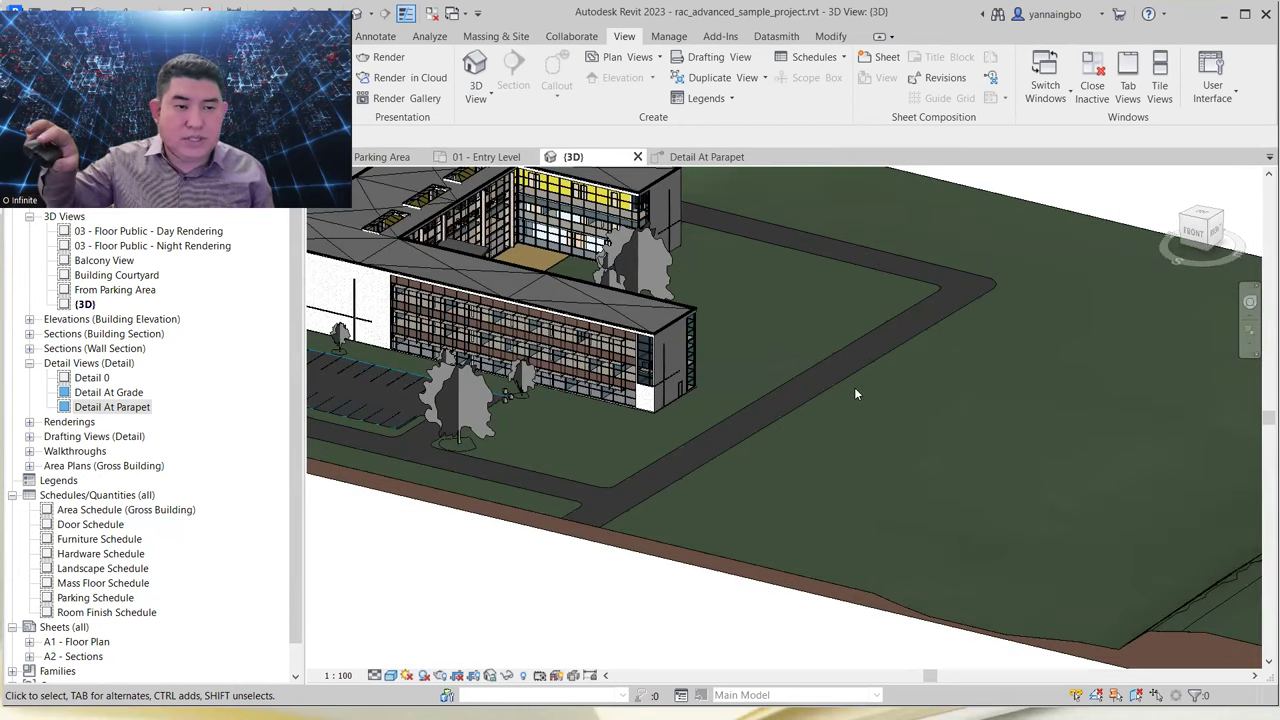
scroll(855, 394, up, 5)
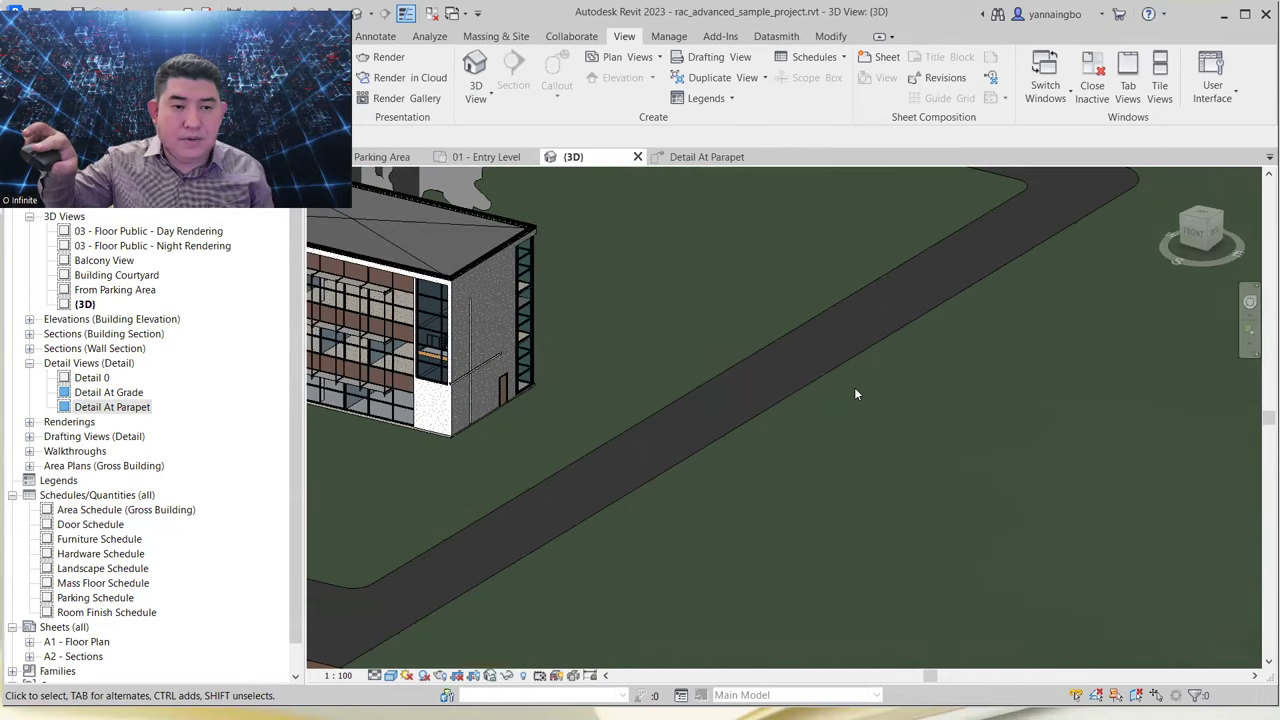
scroll(855, 394, up, 5)
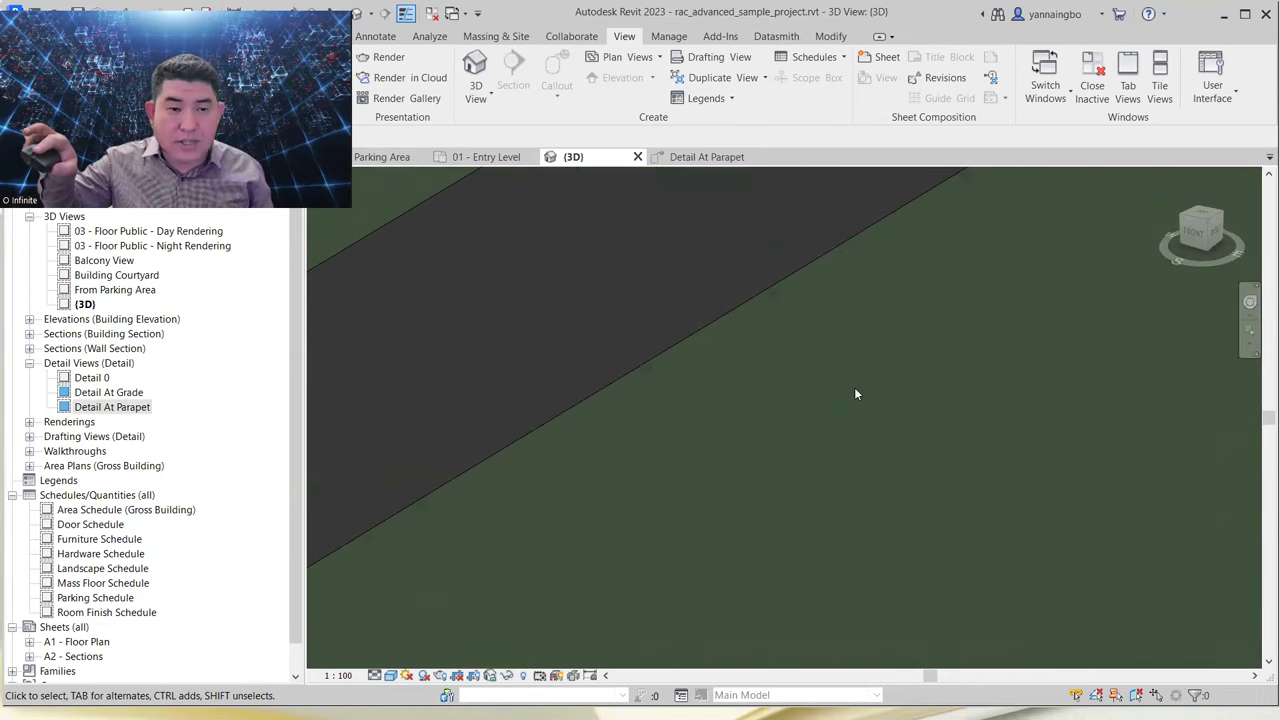
scroll(855, 394, down, 5)
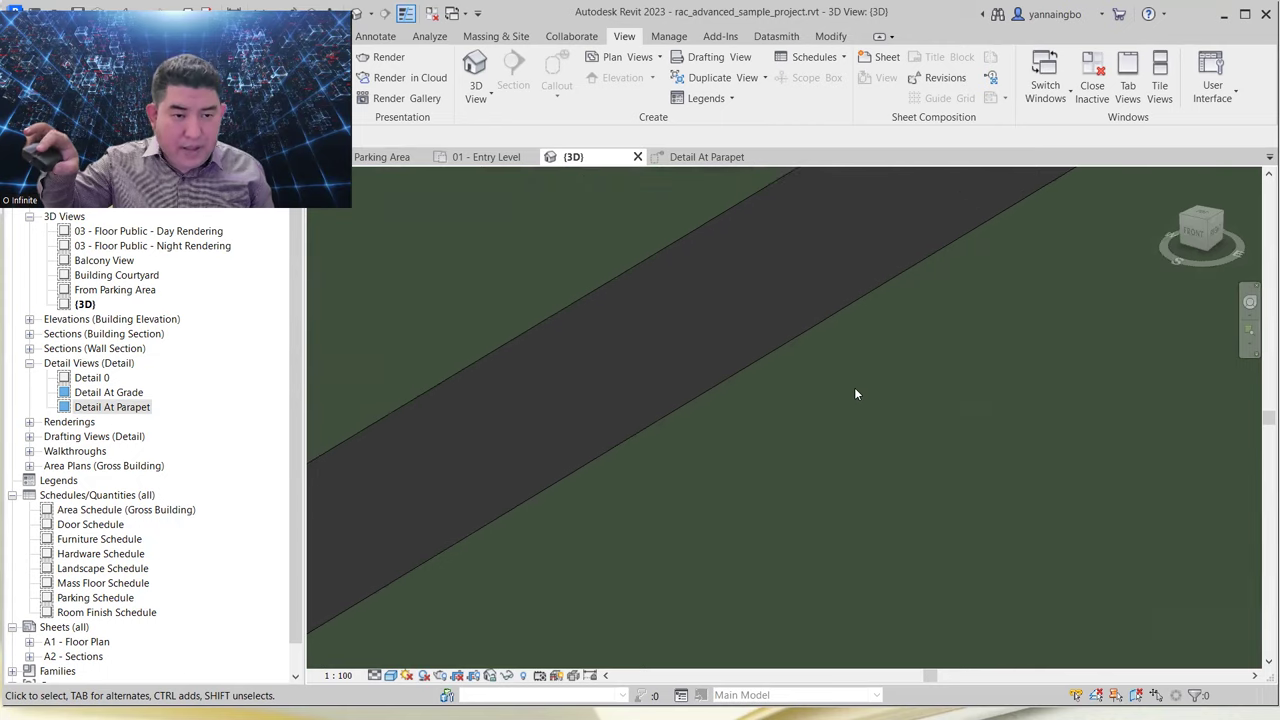
scroll(855, 394, down, 4)
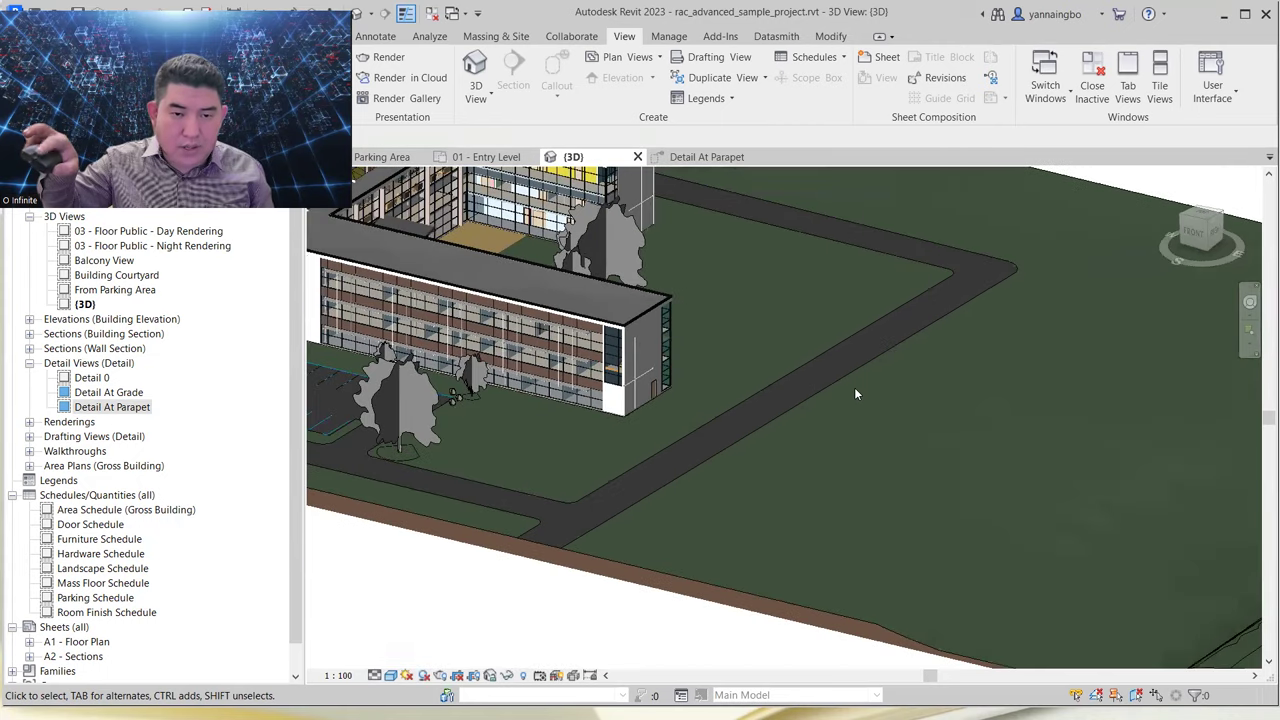
scroll(855, 394, down, 3)
scroll(855, 394, up, 5)
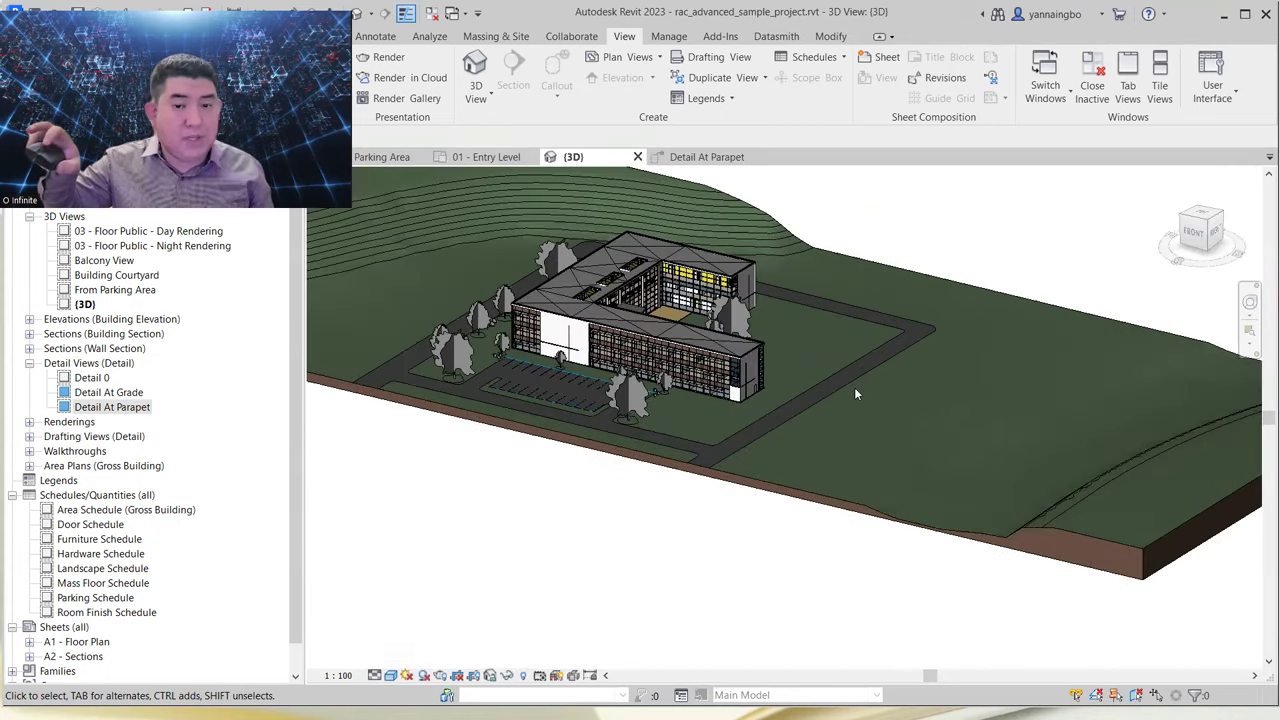
scroll(855, 394, down, 5)
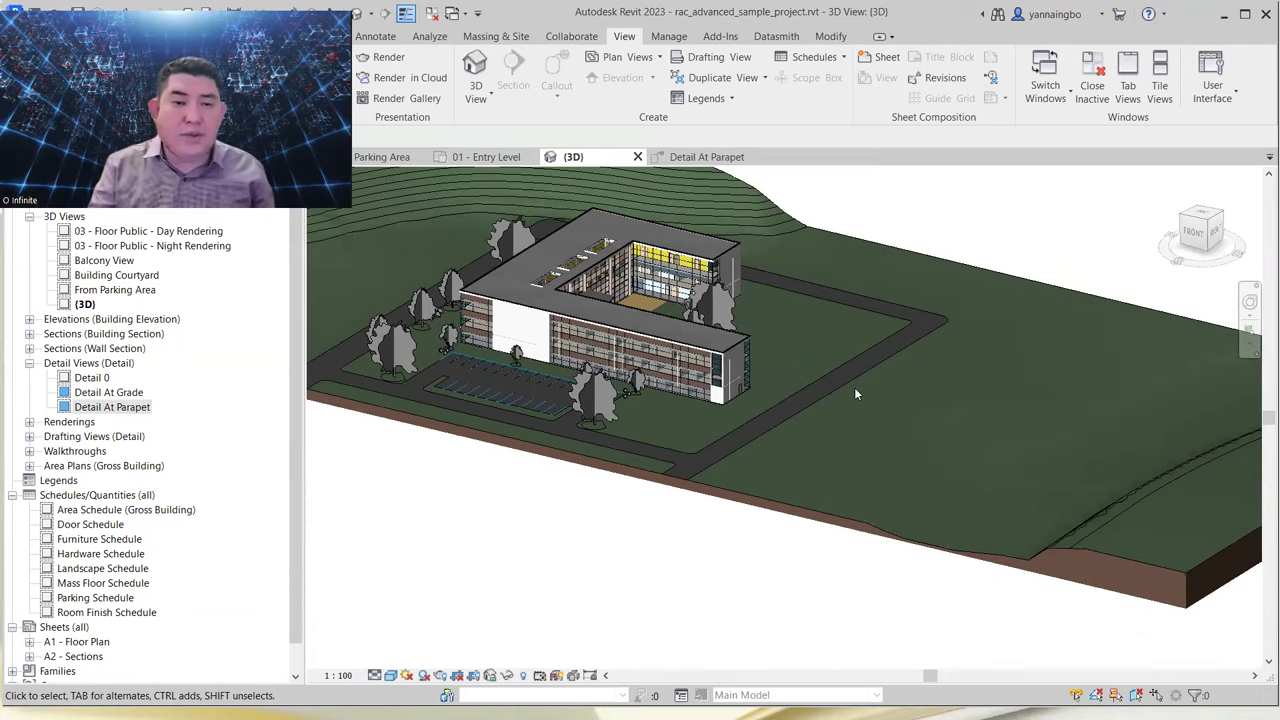
click(685, 163)
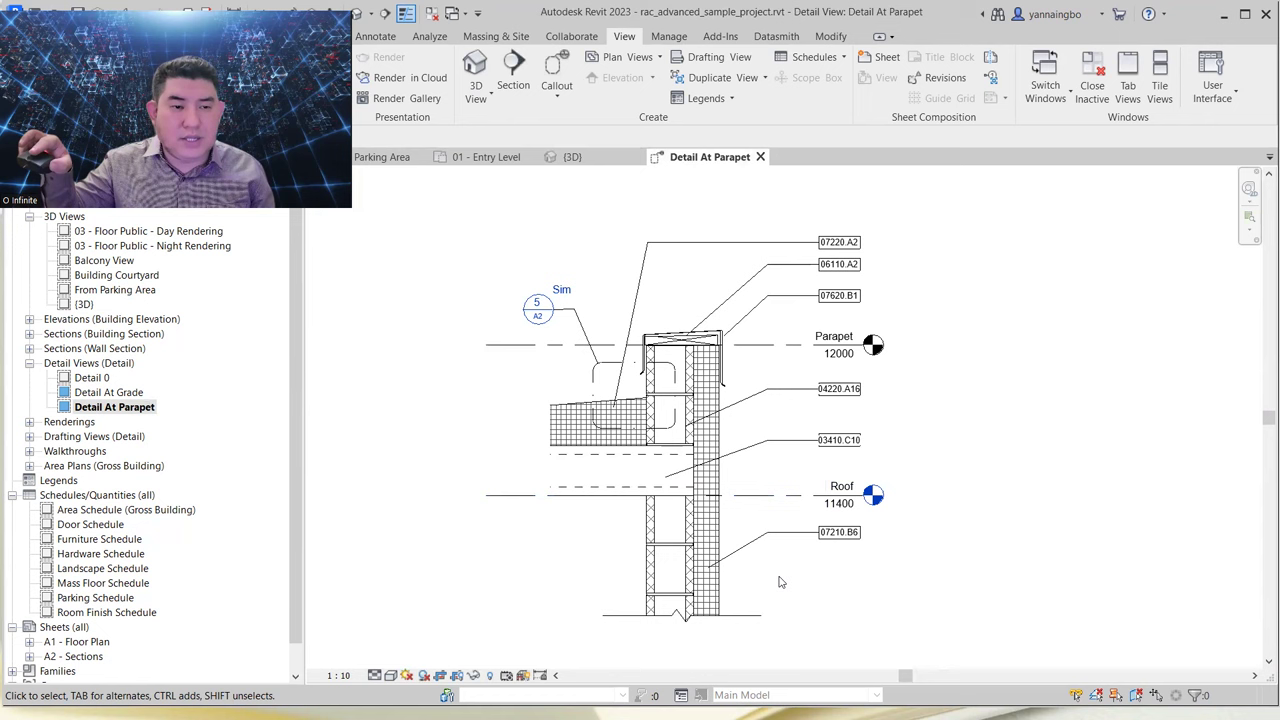
scroll(781, 582, down, 3)
scroll(781, 582, up, 2)
scroll(781, 582, down, 1)
scroll(781, 582, up, 2)
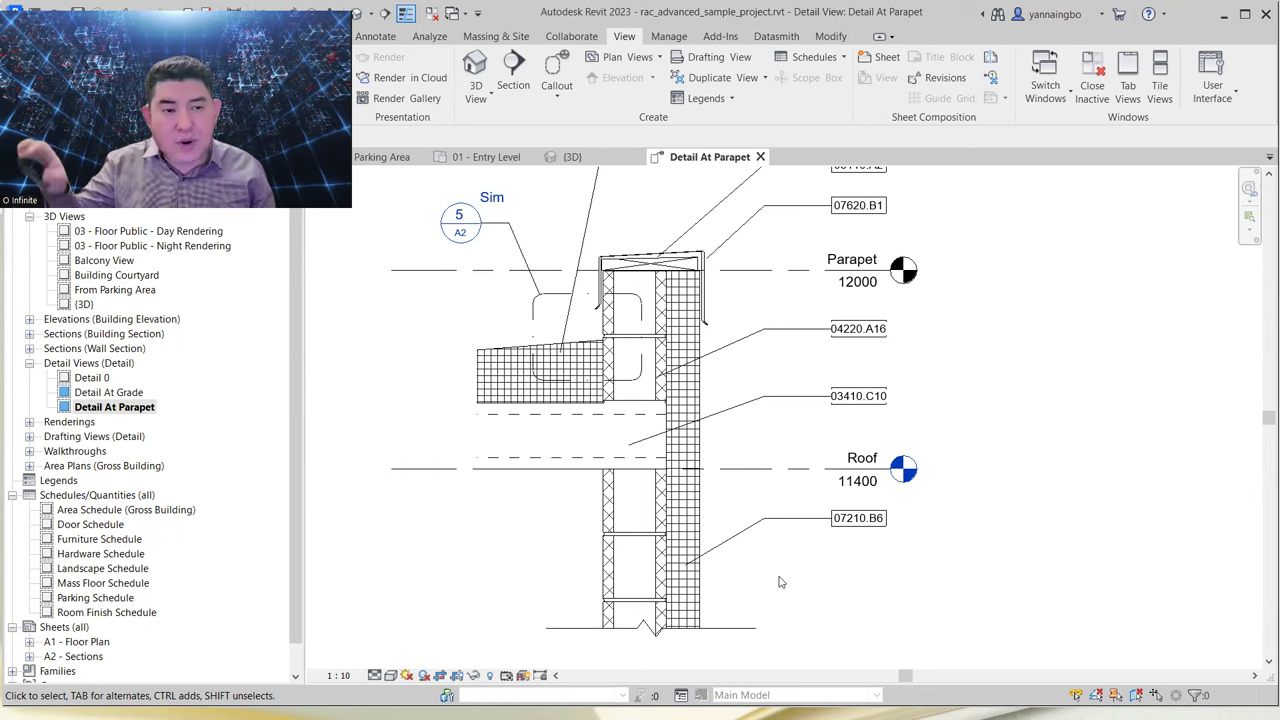
mouse_move(710, 466)
middle_down()
mouse_move(800, 448)
mouse_move(1030, 440)
mouse_move(834, 434)
middle_up()
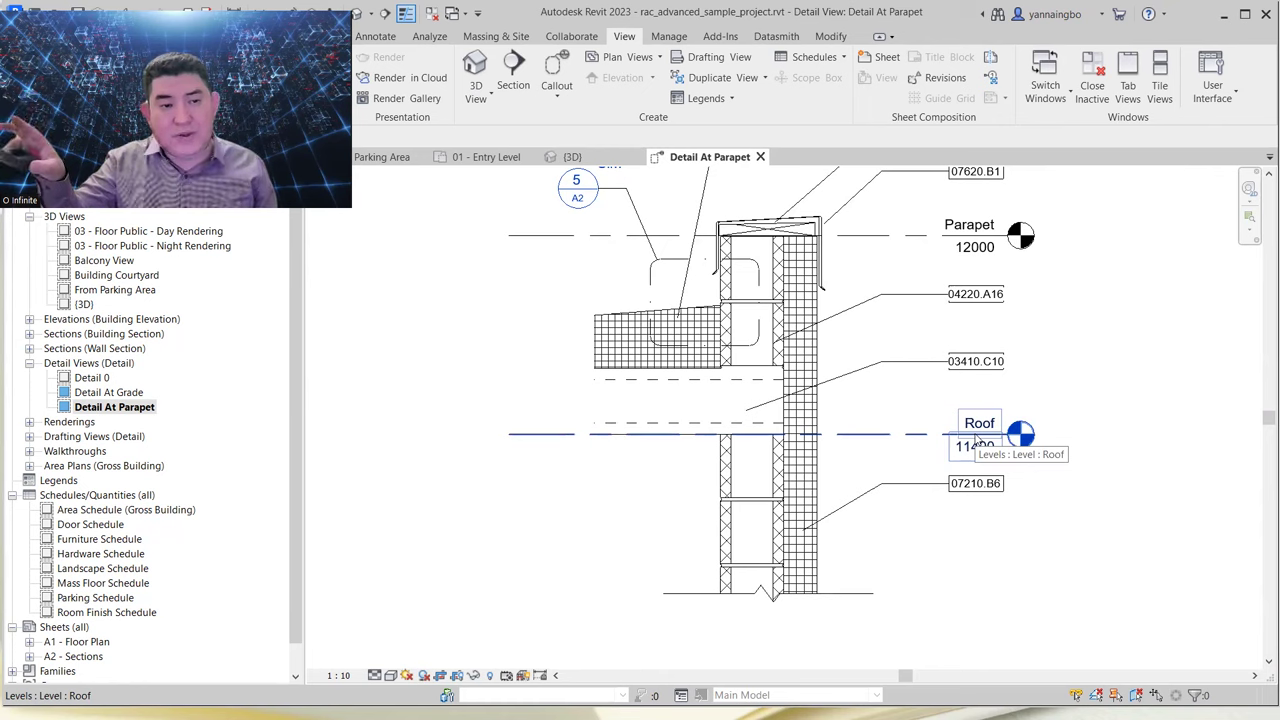
middle_drag(985, 443, 985, 443)
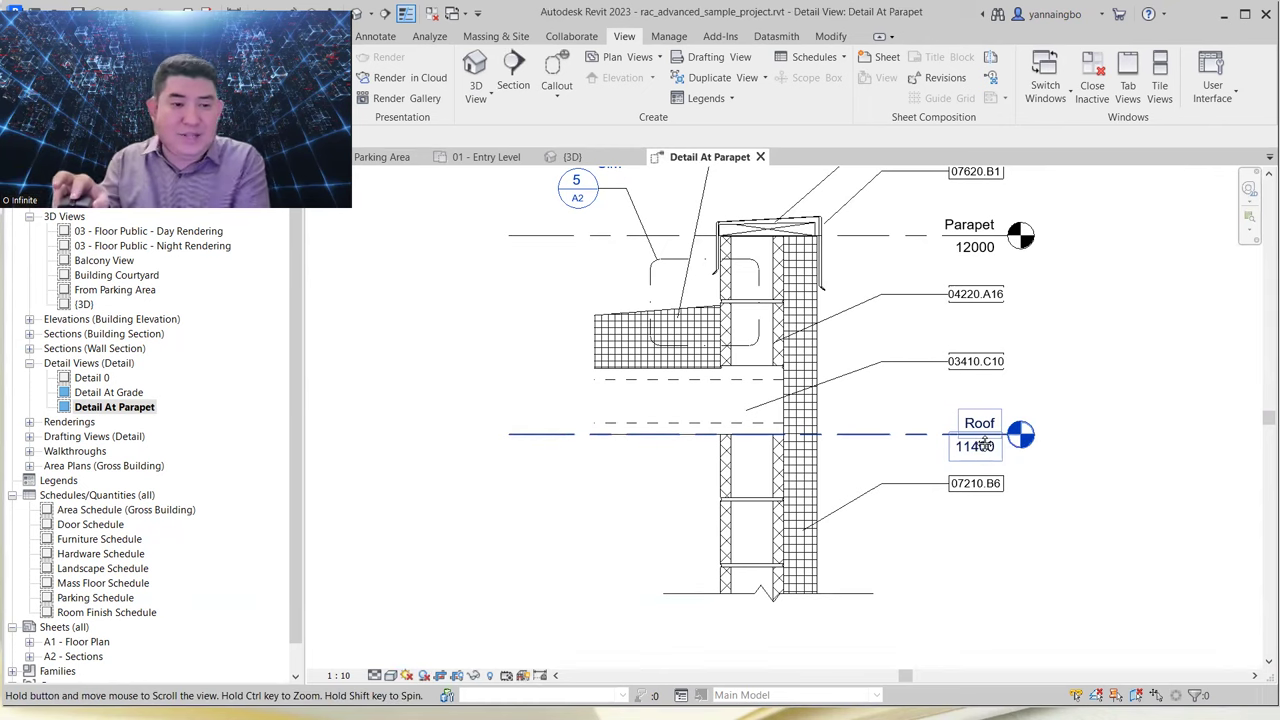
mouse_move(985, 443)
middle_down()
mouse_move(987, 471)
mouse_move(1155, 599)
mouse_move(1048, 543)
middle_up()
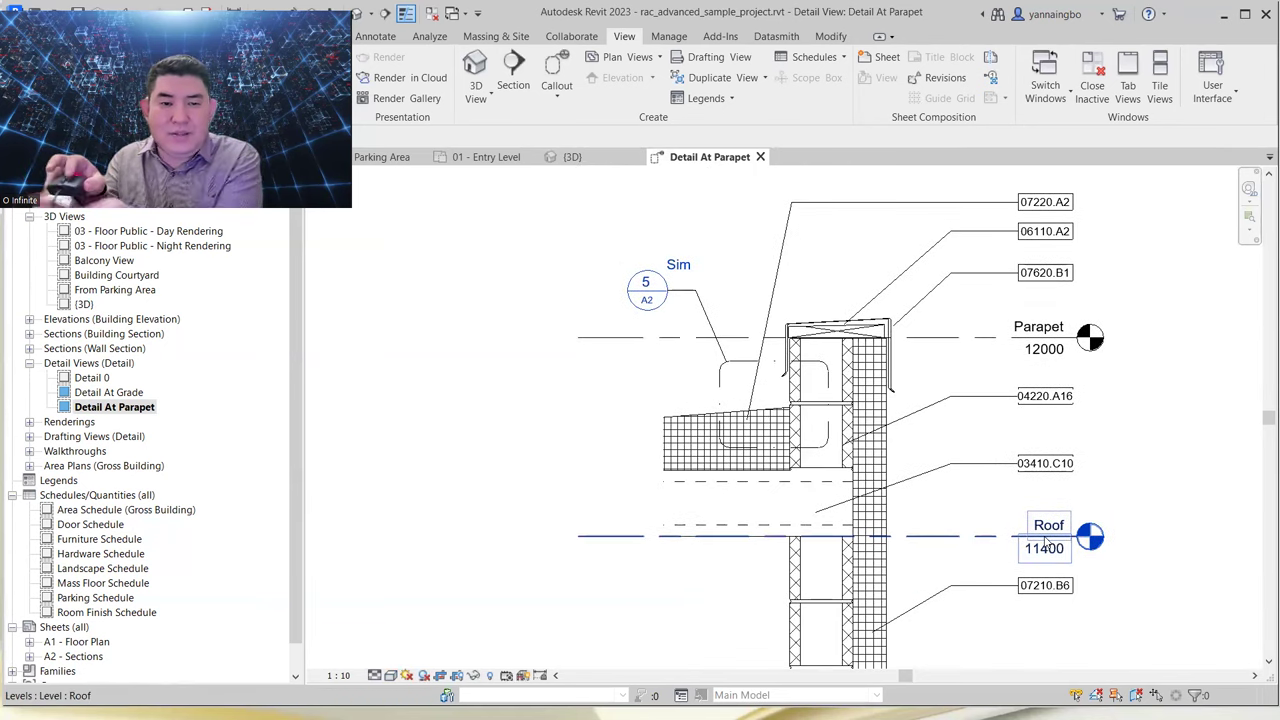
click(572, 157)
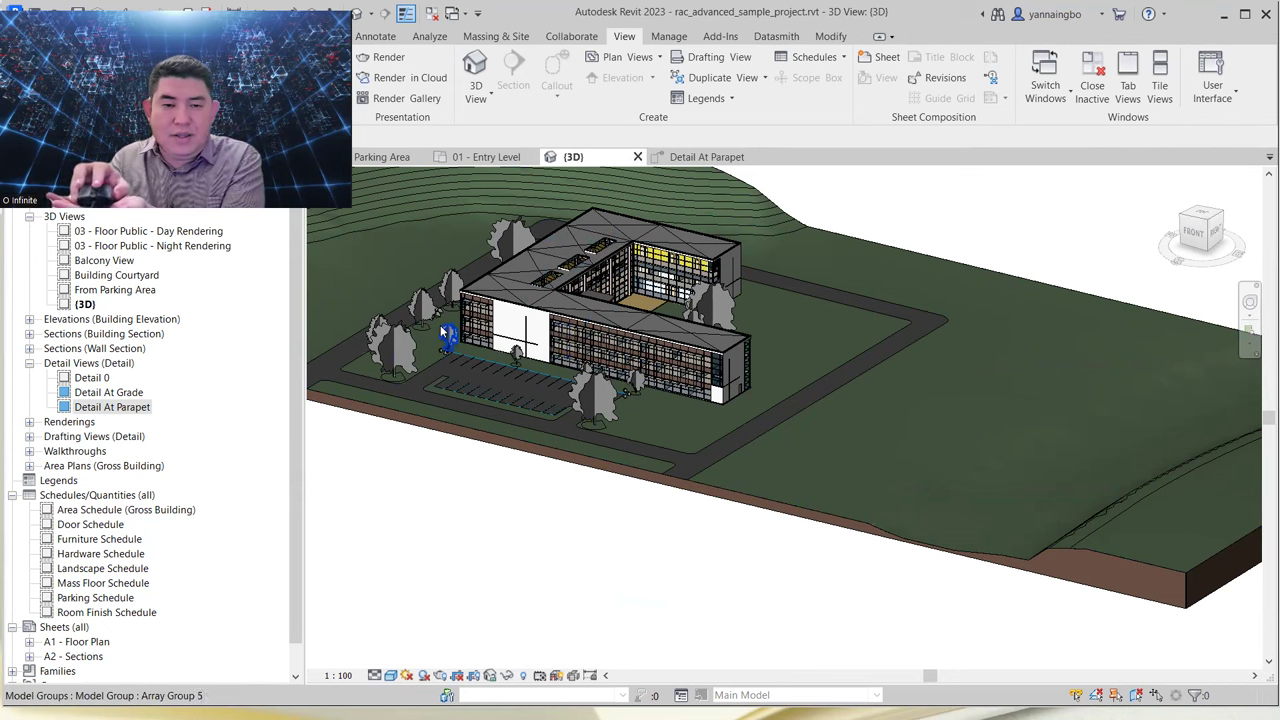
Step: Orbit and zoom the 3D view to frame the building, parking lot and terraced site
middle_drag(455, 336, 757, 496)
scroll(757, 496, up, 3)
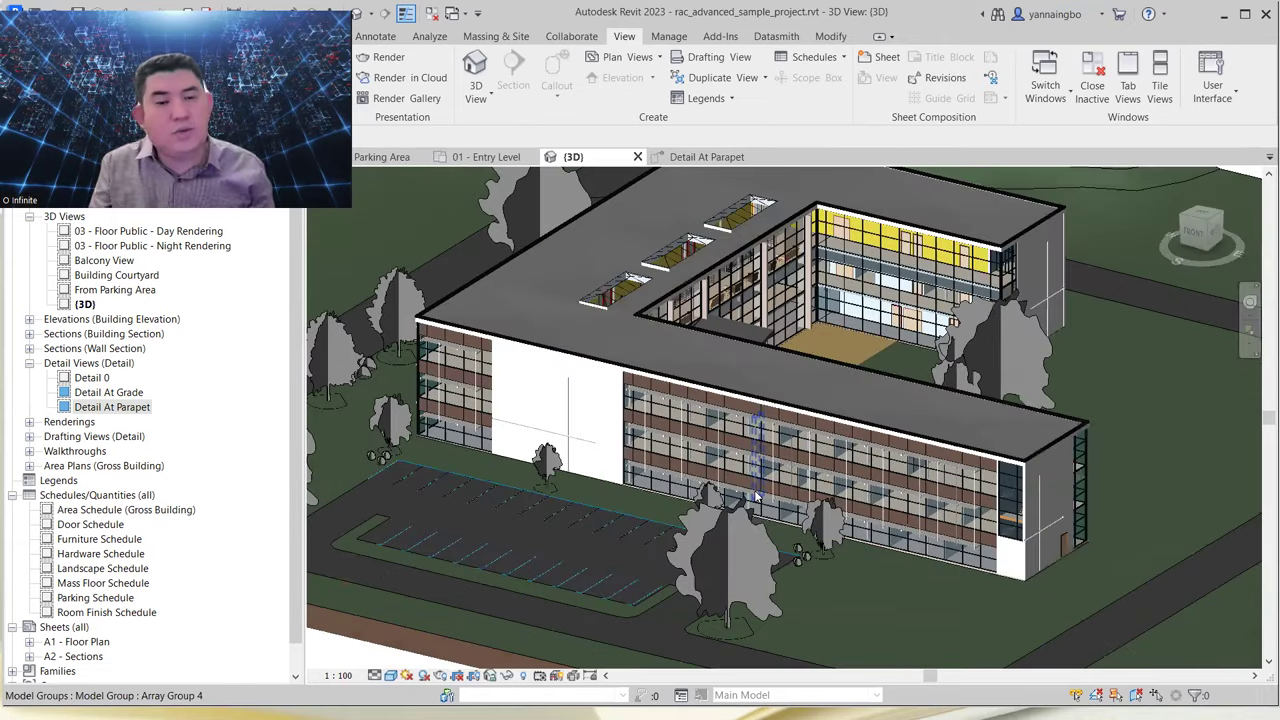
scroll(722, 493, down, 4)
scroll(736, 452, up, 2)
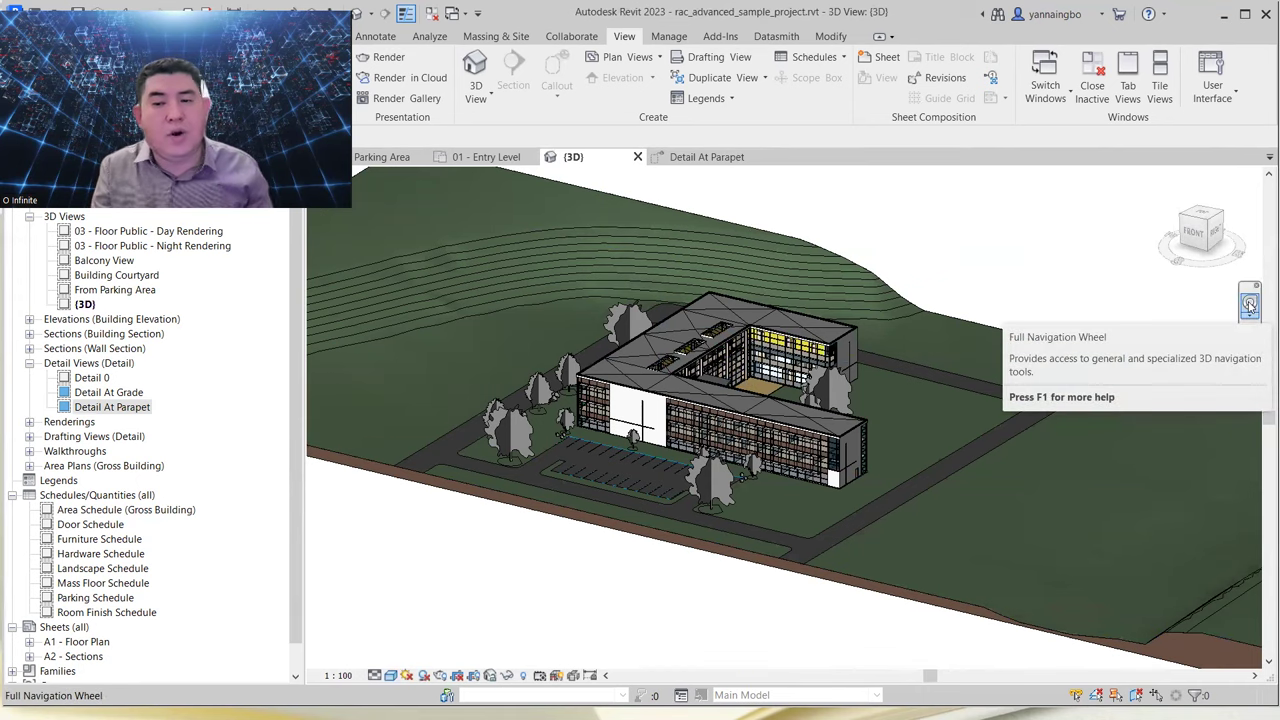
Step: Zoom the building slightly closer with the Full Navigation Wheel, then close the wheel
click(1249, 306)
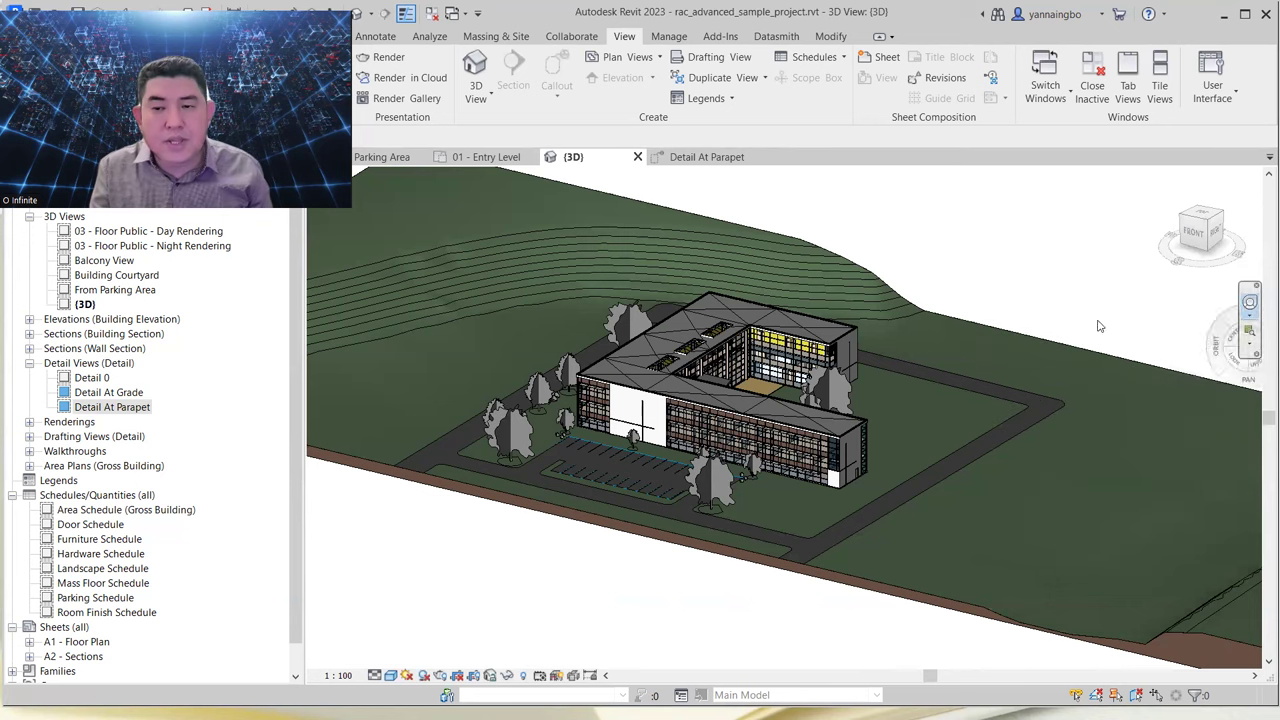
drag(1085, 285, 1082, 320)
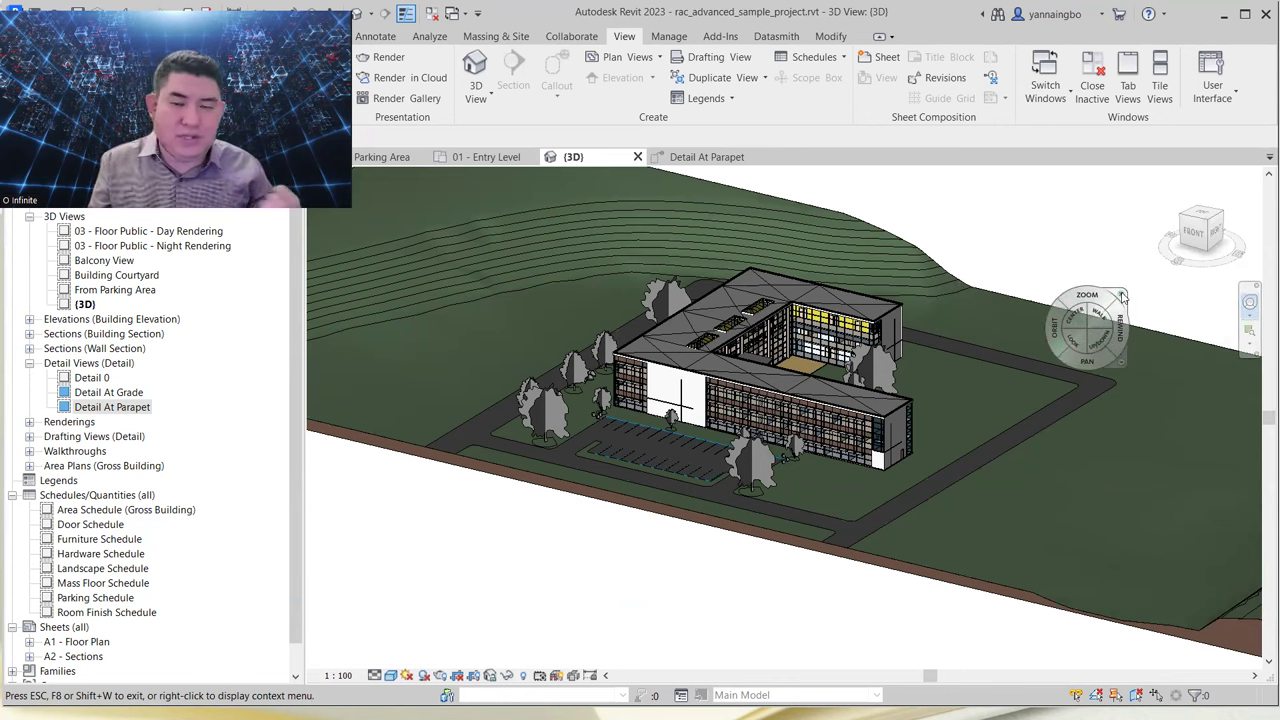
click(1122, 296)
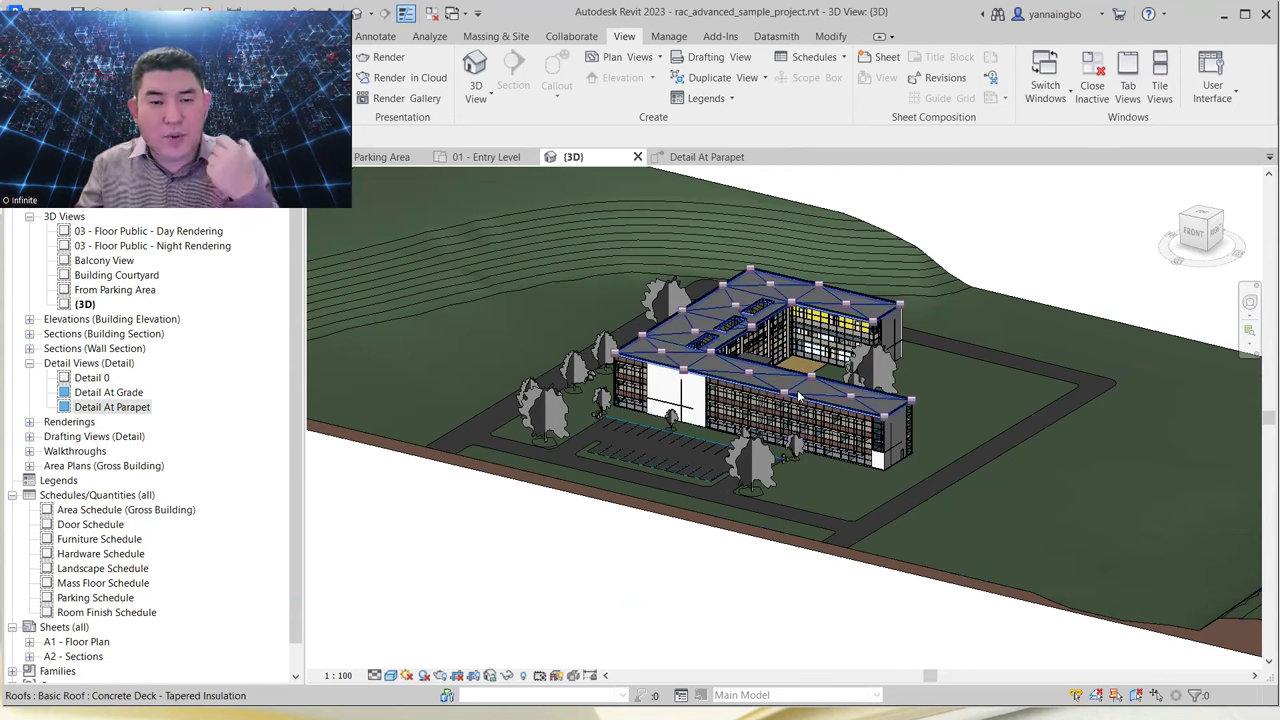
click(486, 157)
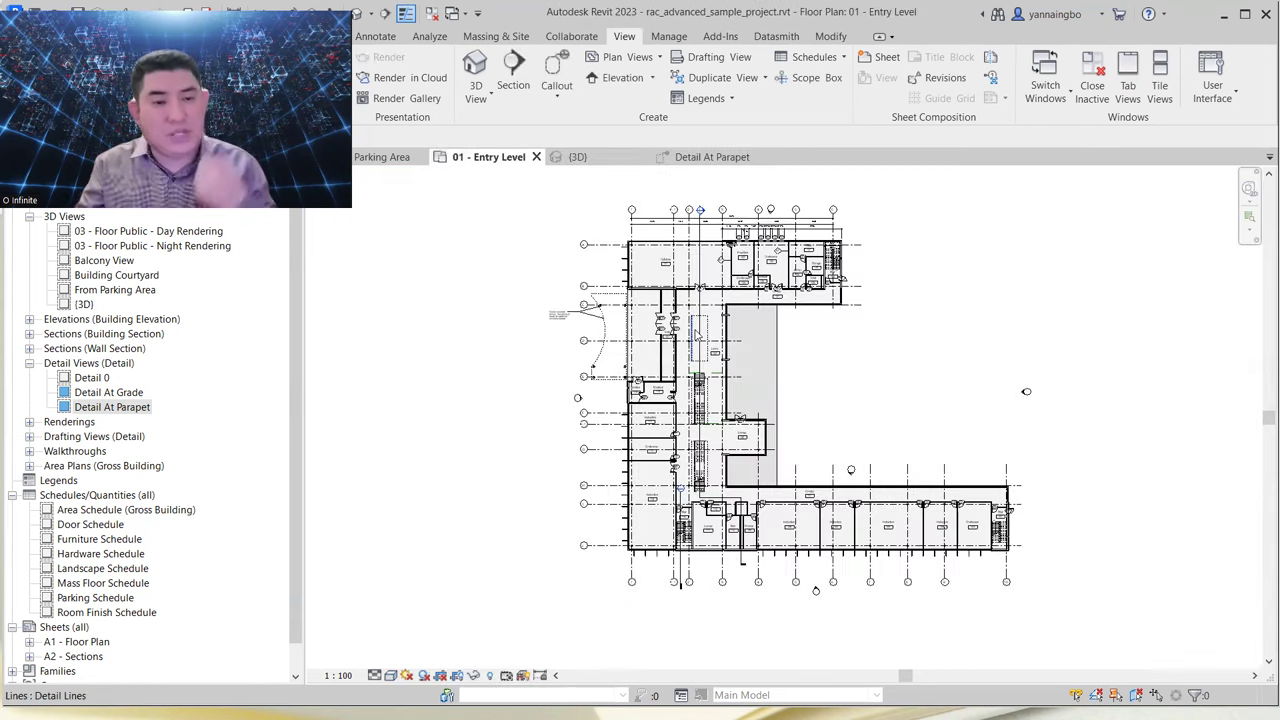
scroll(737, 355, up, 6)
scroll(736, 343, down, 3)
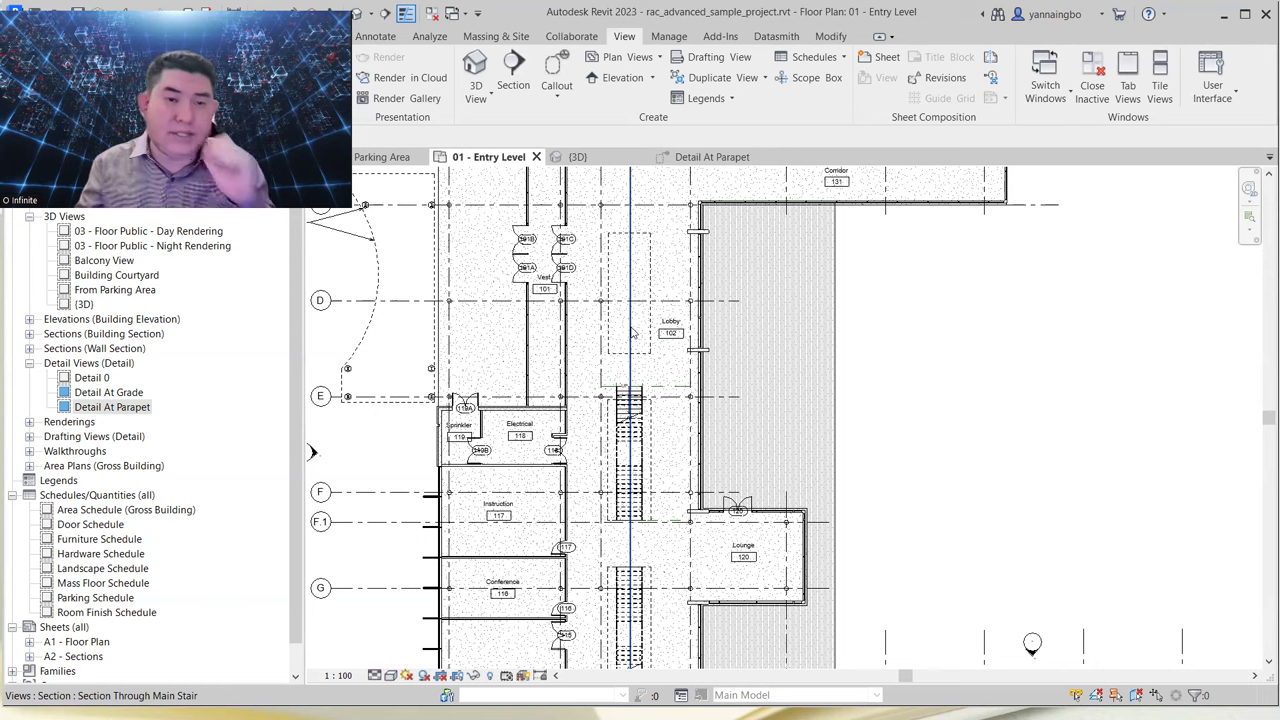
middle_drag(636, 333, 946, 367)
scroll(952, 340, up, 3)
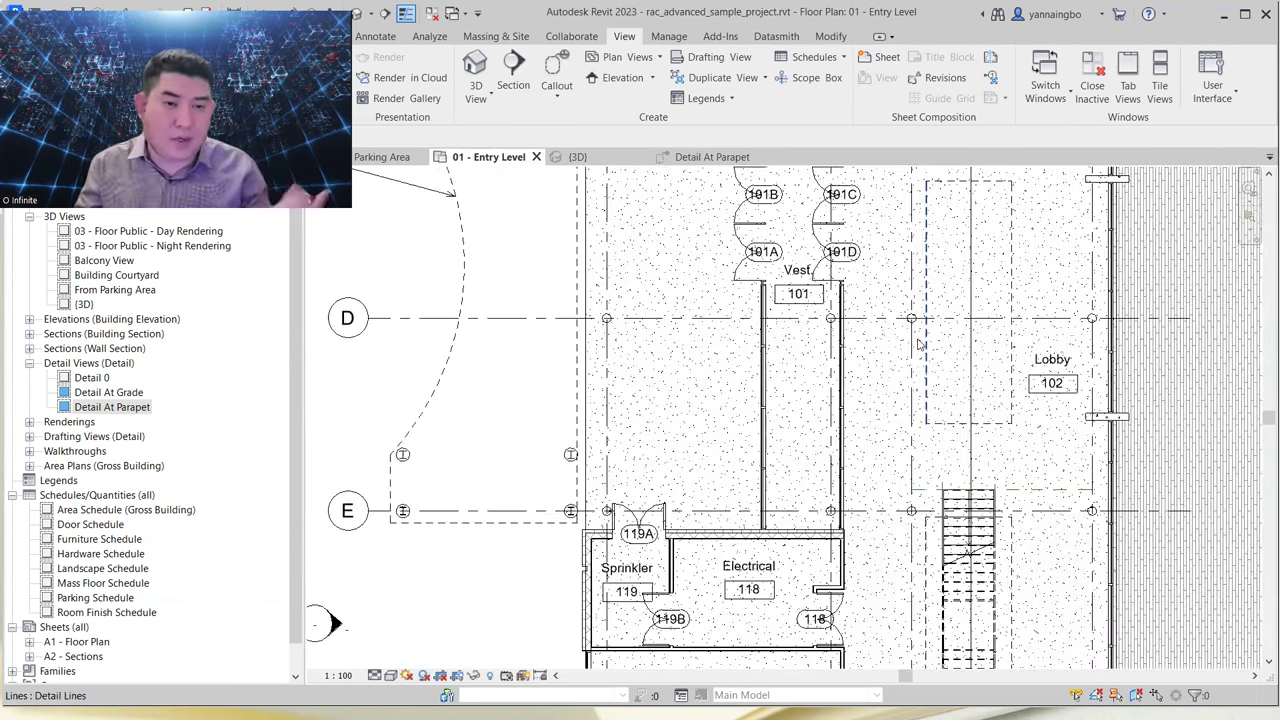
scroll(952, 340, down, 2)
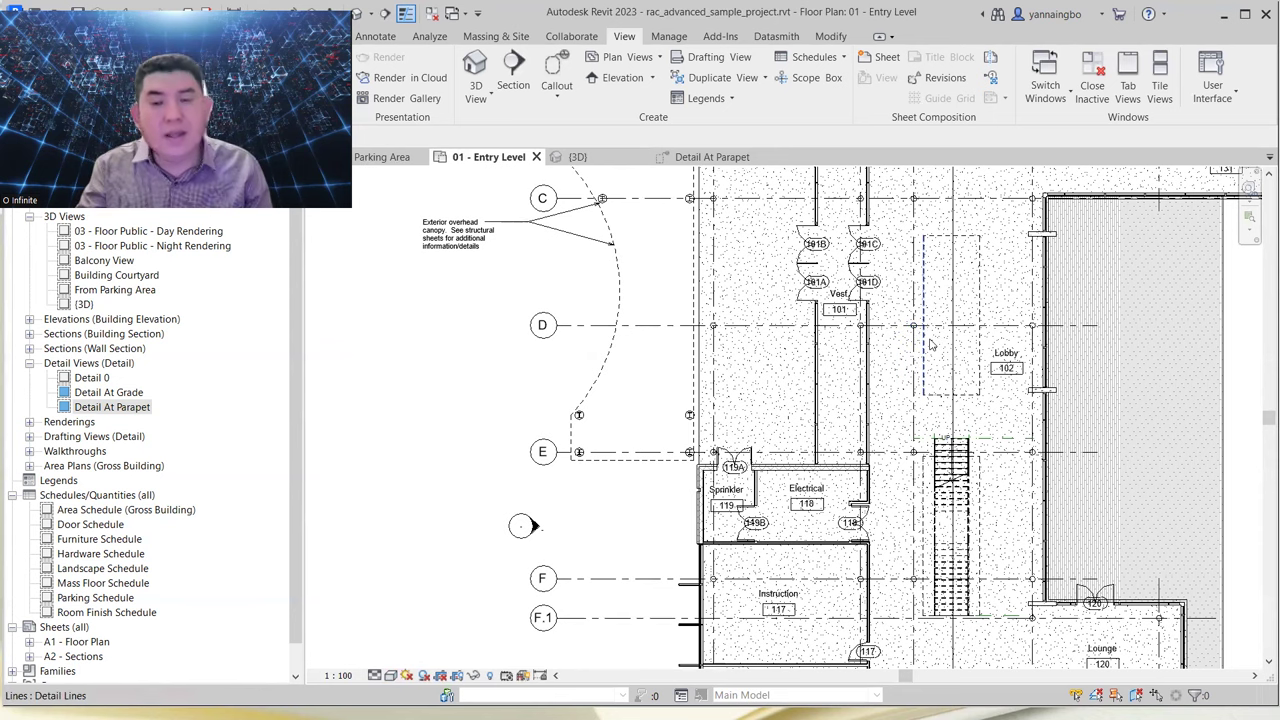
click(577, 157)
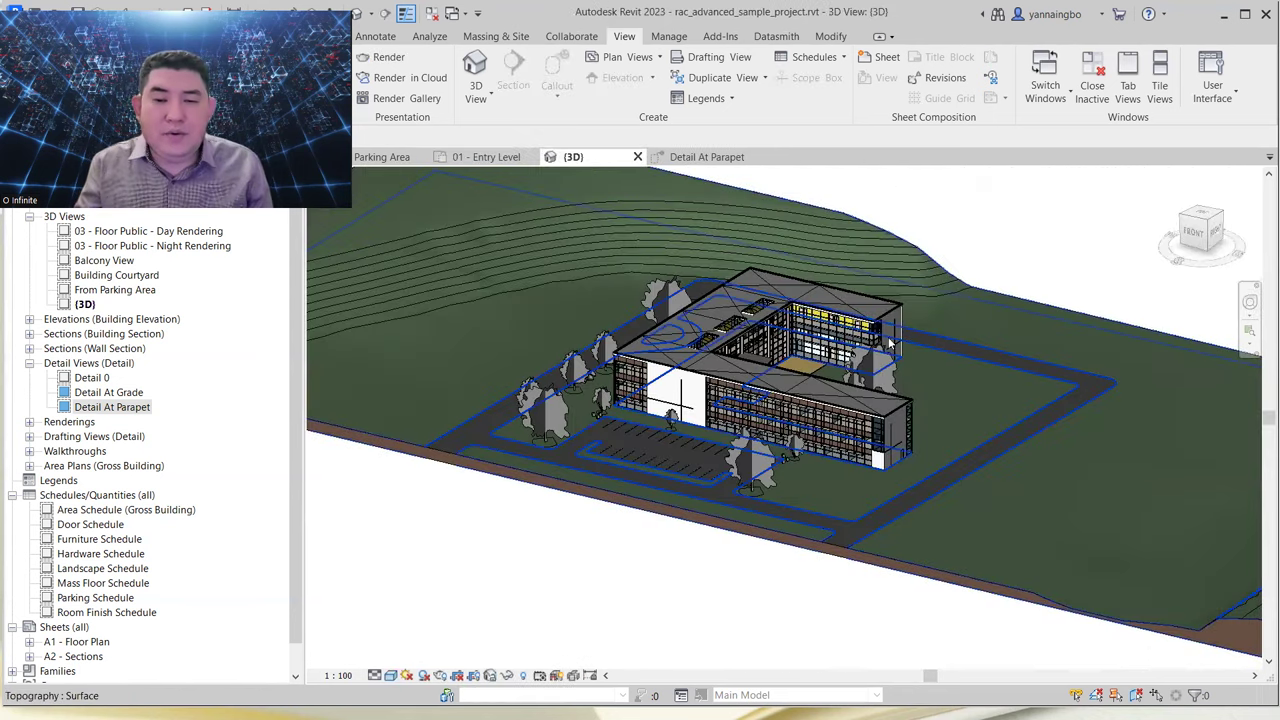
Step: Zoom in on the curtain-walled corner and roof edge, leaving interface panels unchanged
scroll(753, 372, up, 2)
scroll(770, 345, up, 2)
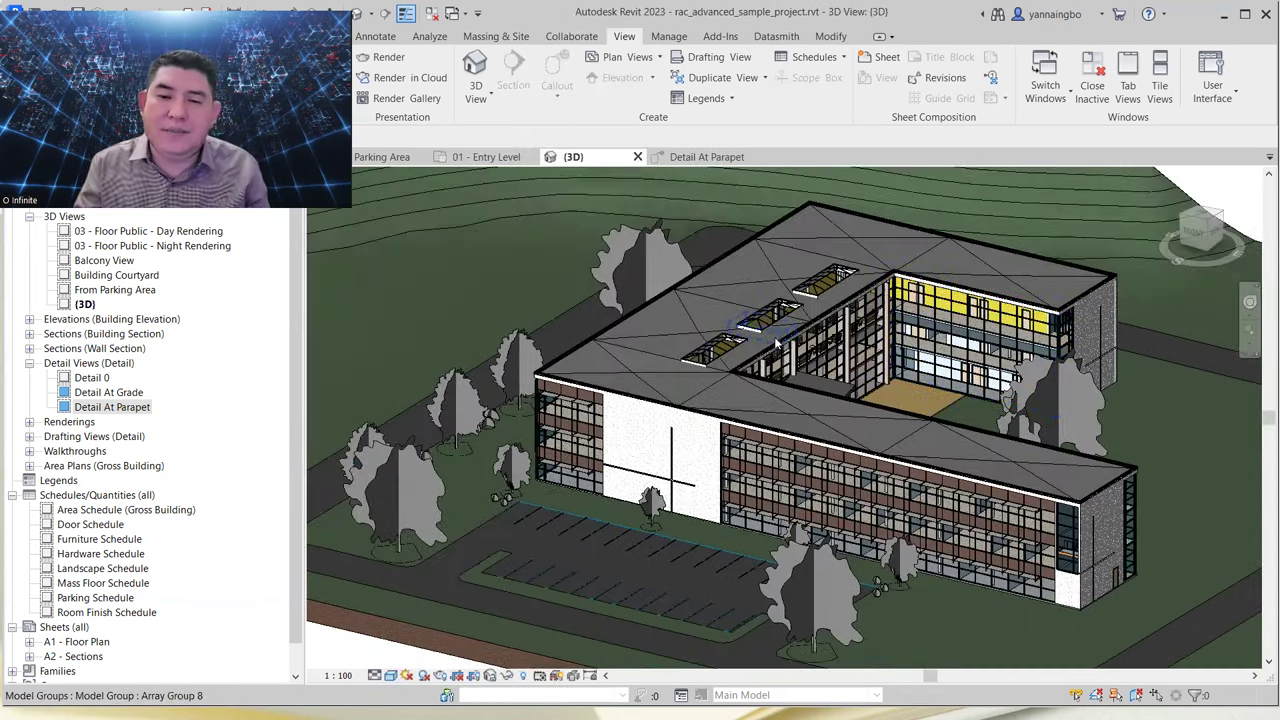
scroll(670, 473, up, 4)
scroll(730, 370, up, 8)
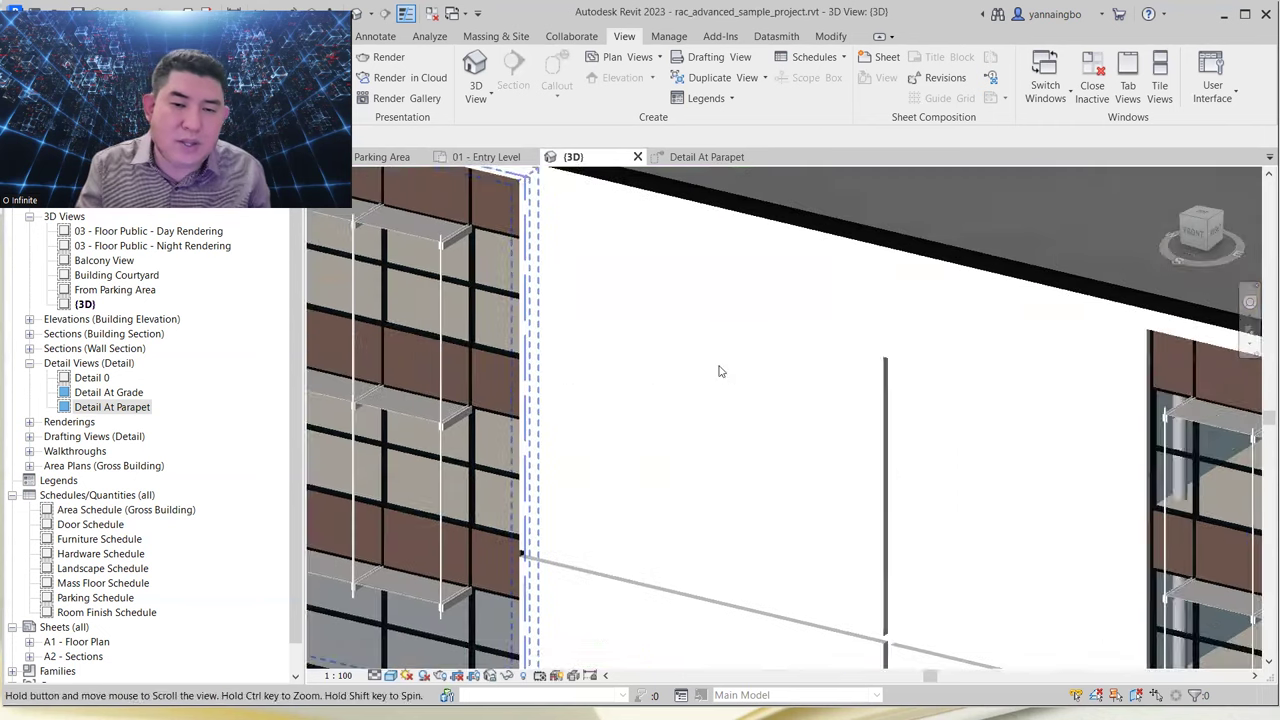
scroll(745, 377, down, 6)
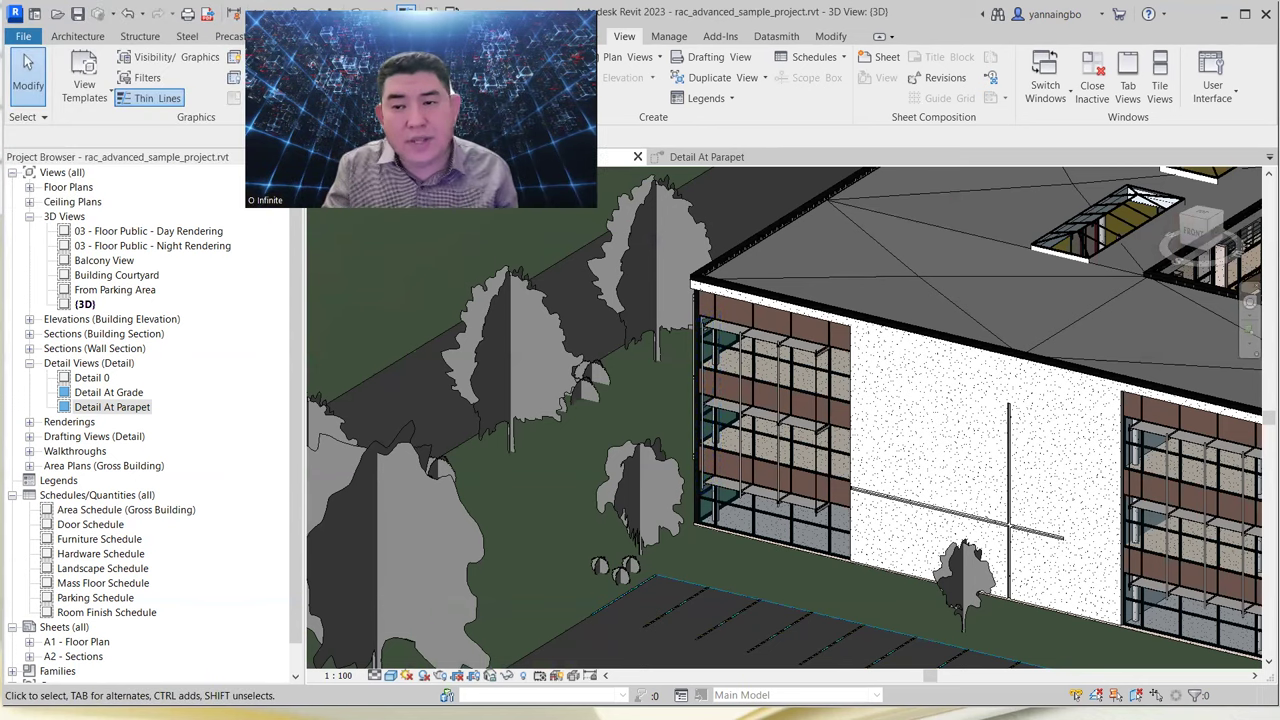
click(1212, 85)
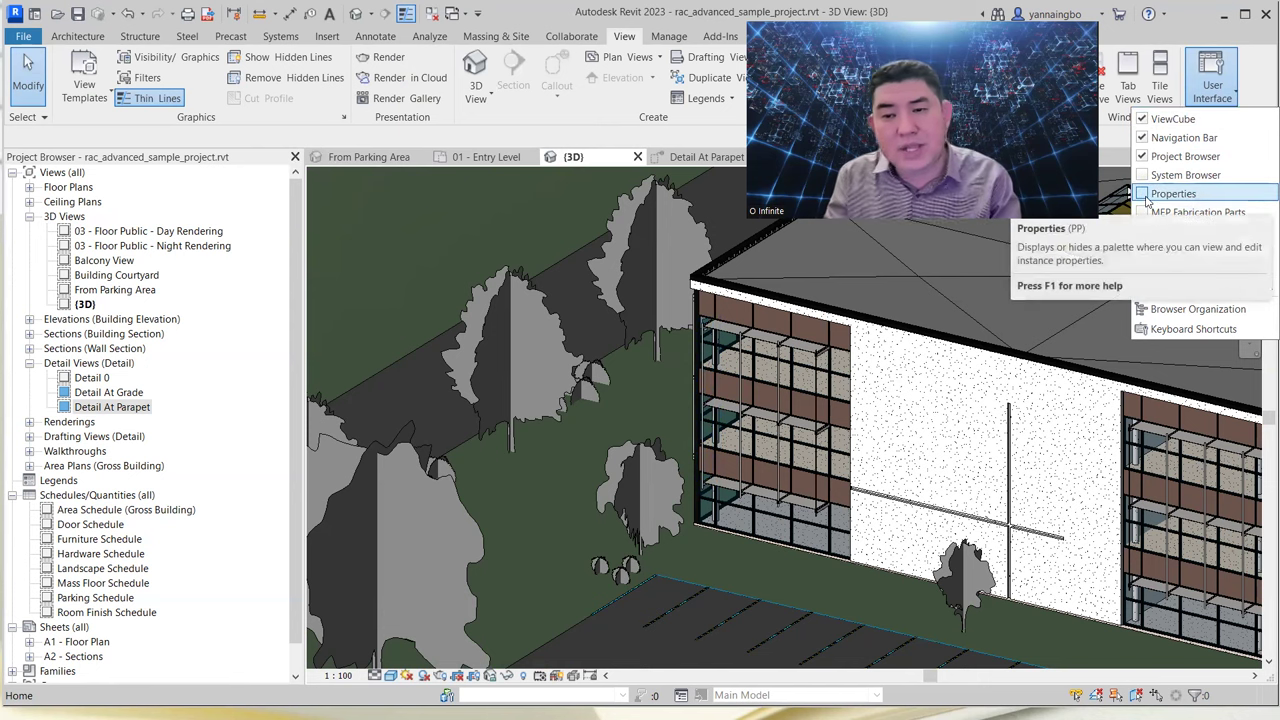
click(1117, 198)
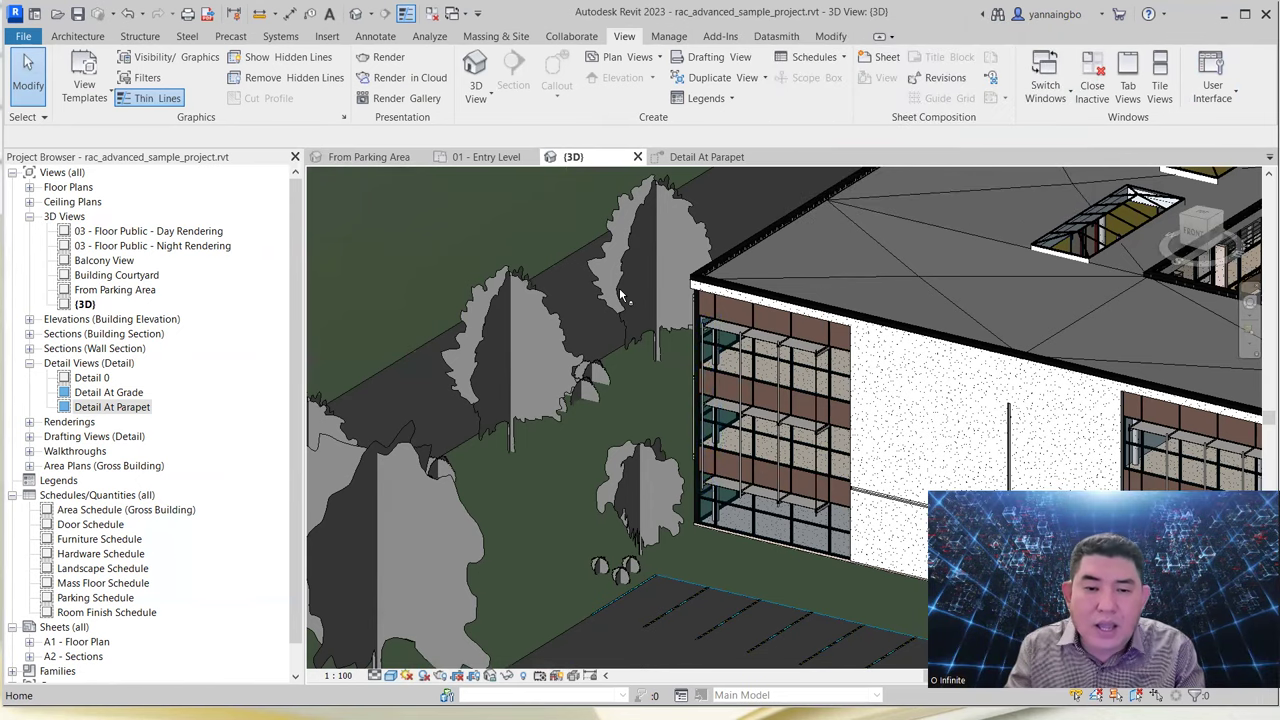
Step: Pick the Red Maple, then zoom to fit and select the tree by the parking lot
scroll(600, 308, down, 3)
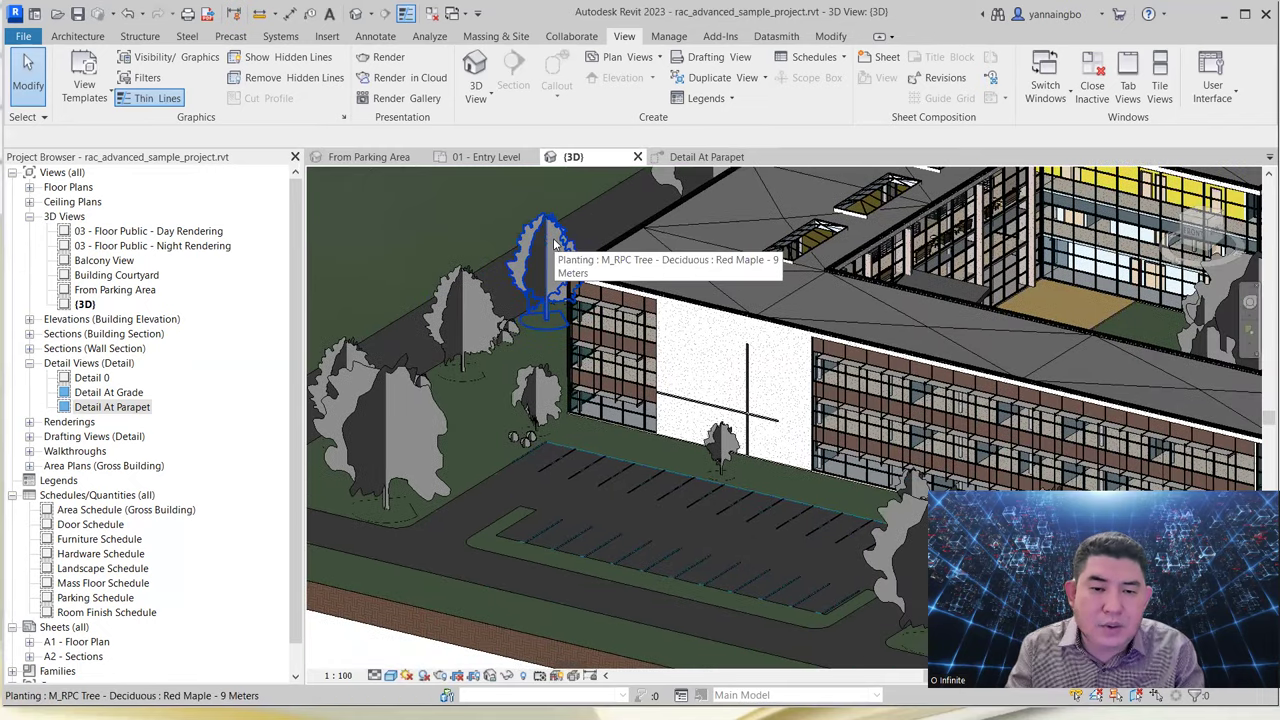
click(550, 245)
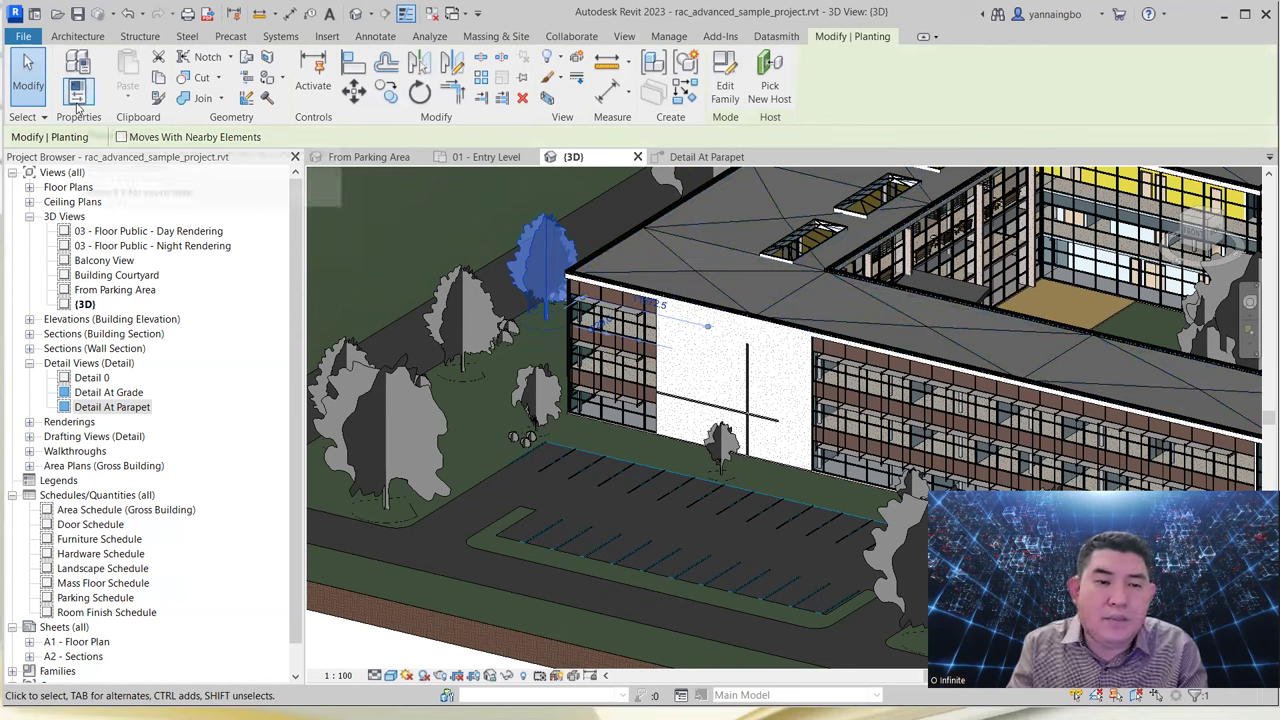
click(491, 211)
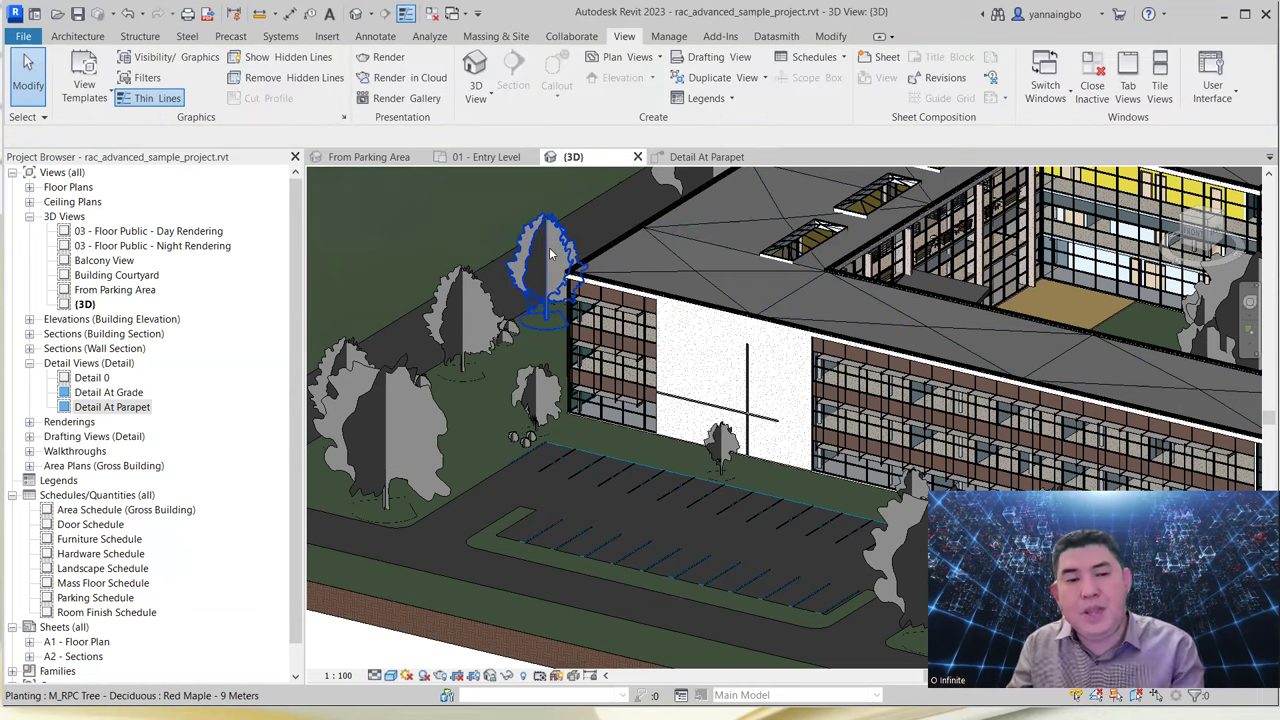
shift+middle_drag(554, 256, 632, 287)
key(z)
key(f)
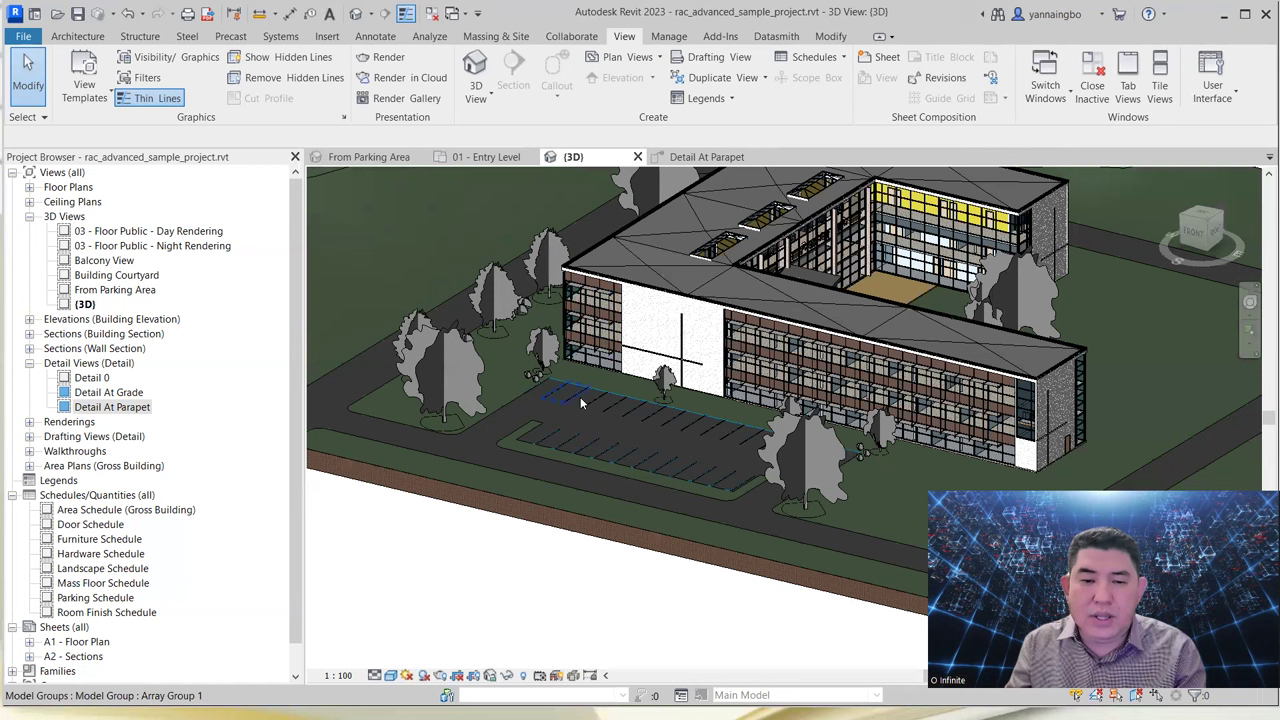
click(838, 490)
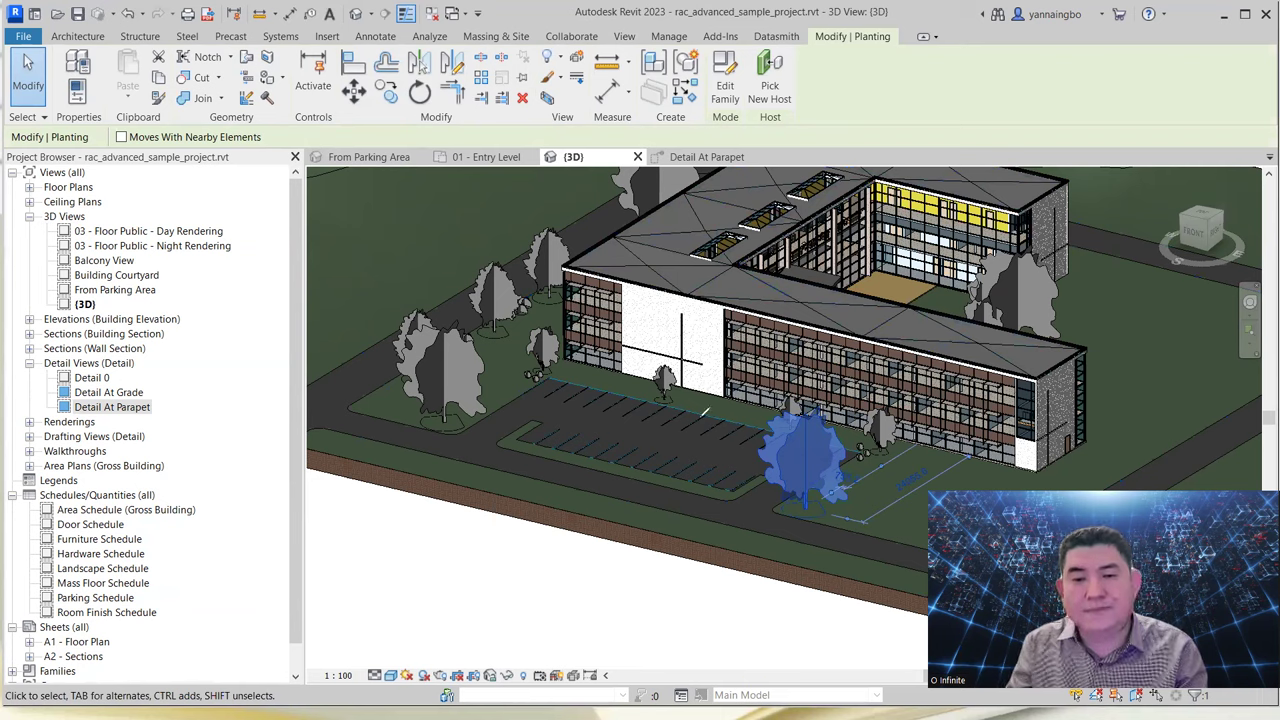
Step: Annotate the screen with marks, lines and a 'Contextual Tab' label pointing to the ribbon
mouse_move(905, 57)
mouse_down()
mouse_move(822, 13)
mouse_move(893, 13)
mouse_move(905, 26)
mouse_move(895, 60)
mouse_move(864, 62)
mouse_up()
mouse_move(88, 118)
mouse_down()
mouse_move(20, 85)
mouse_move(140, 36)
mouse_move(185, 60)
mouse_move(828, 55)
mouse_move(636, 133)
mouse_move(85, 114)
mouse_up()
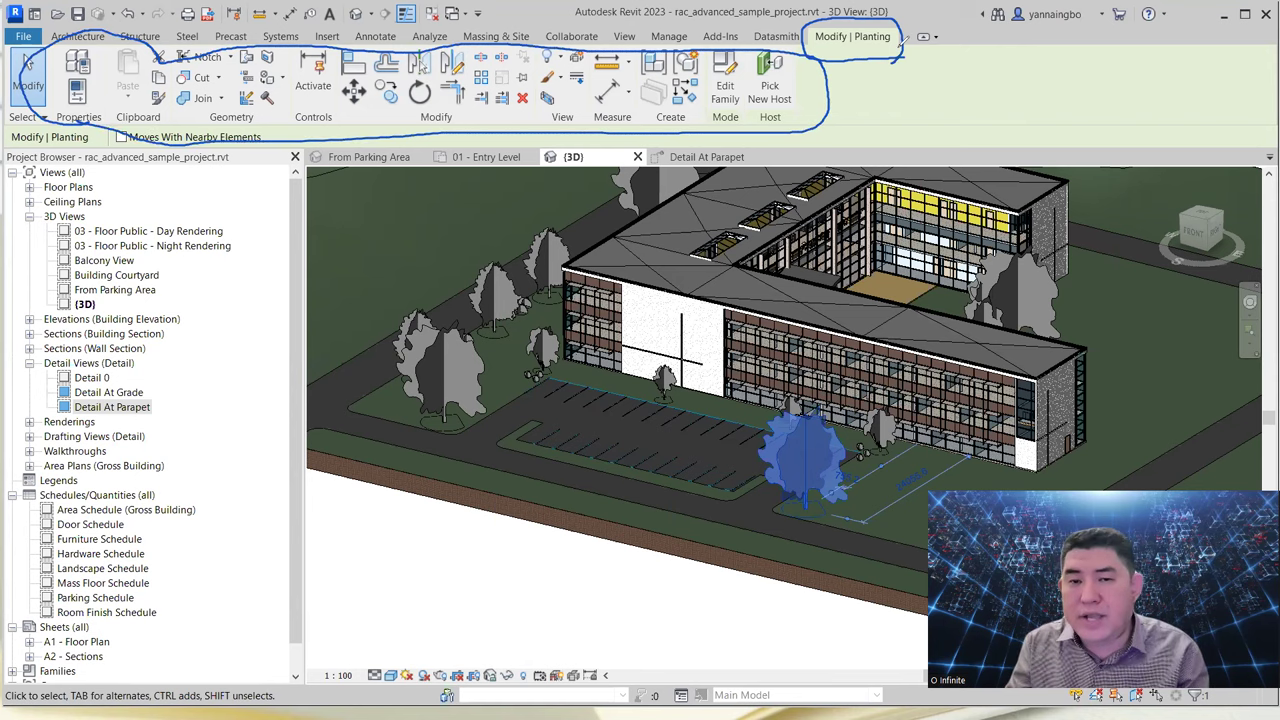
drag(900, 55, 995, 54)
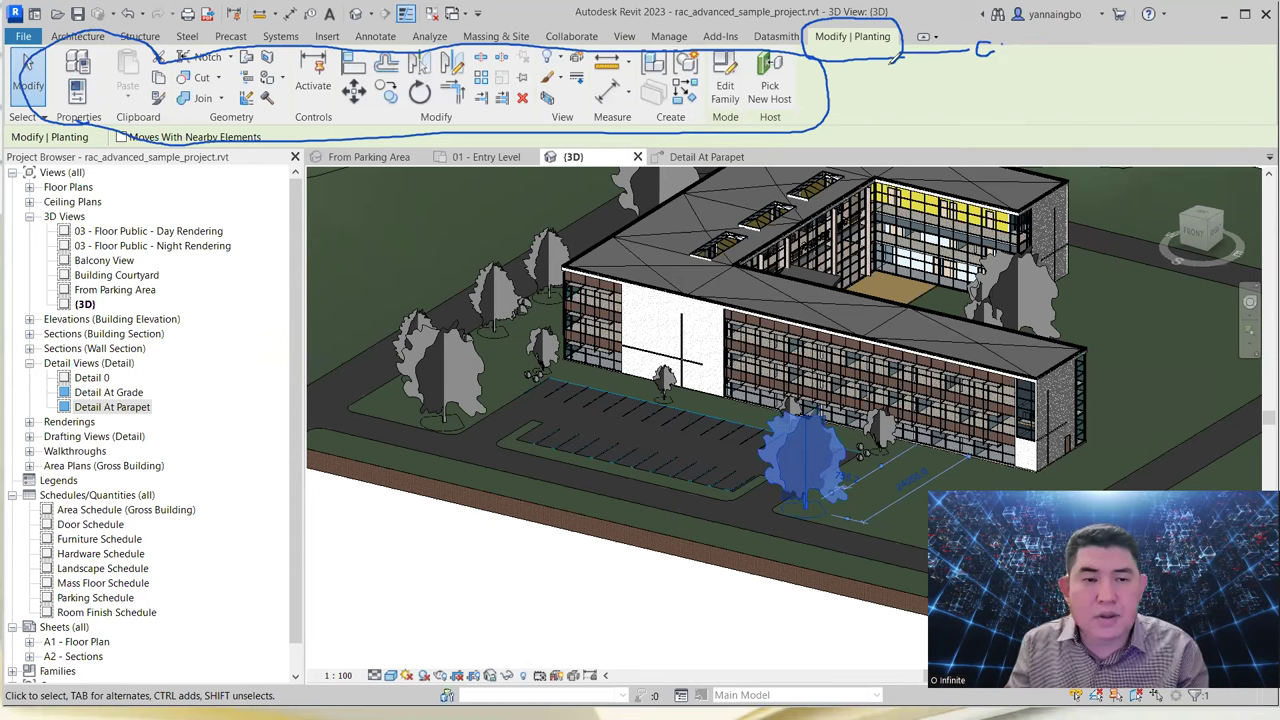
click(855, 86)
text(Contextual T)
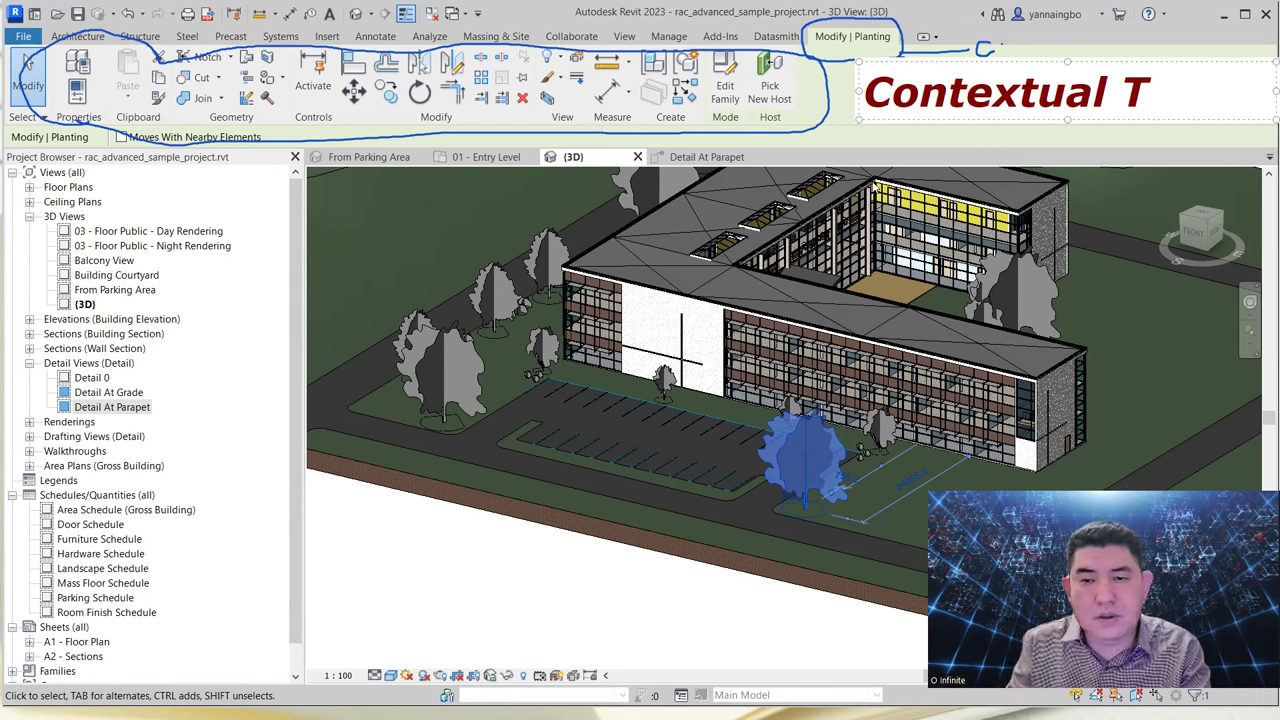
text(ab)
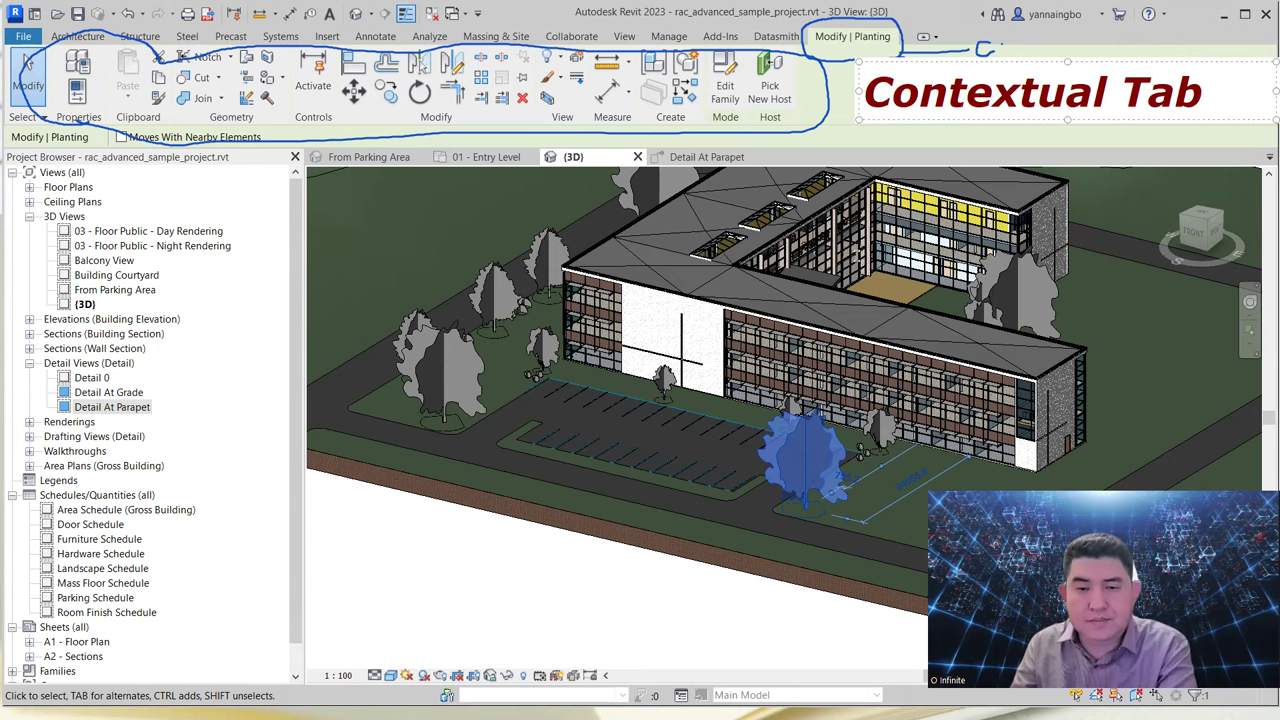
key(Escape)
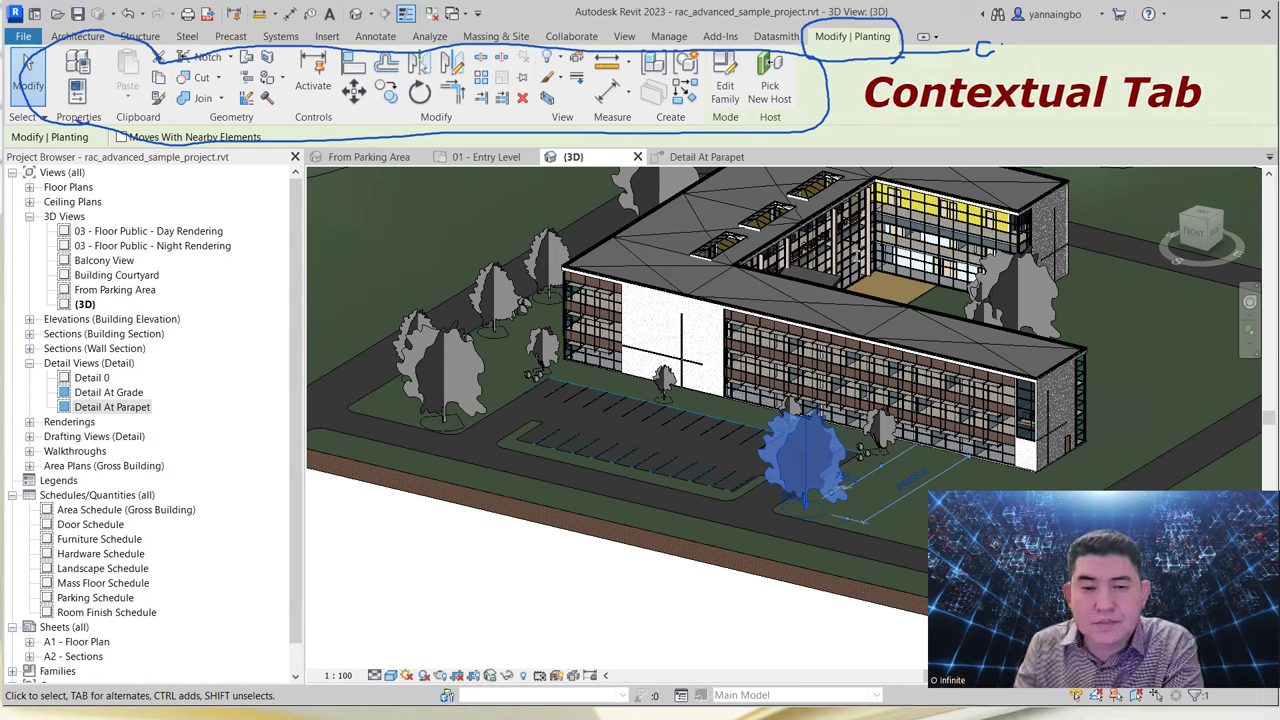
click(856, 257)
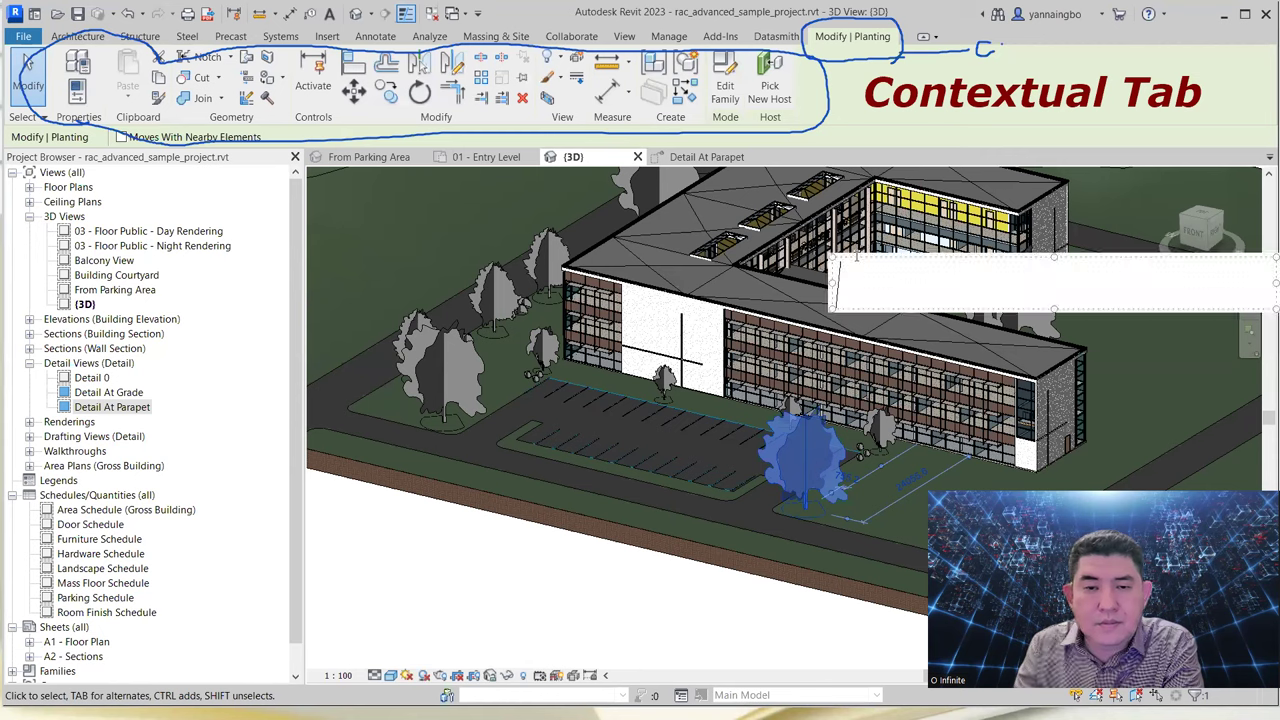
key(Escape)
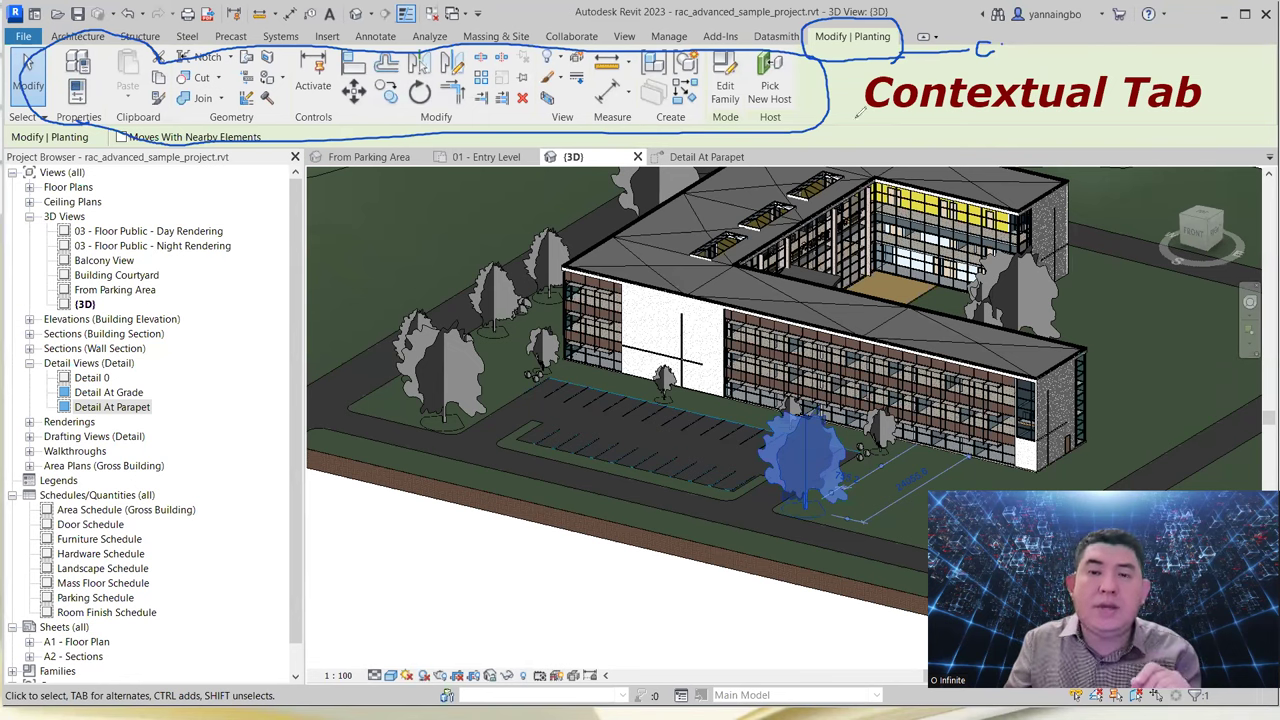
drag(852, 238, 840, 72)
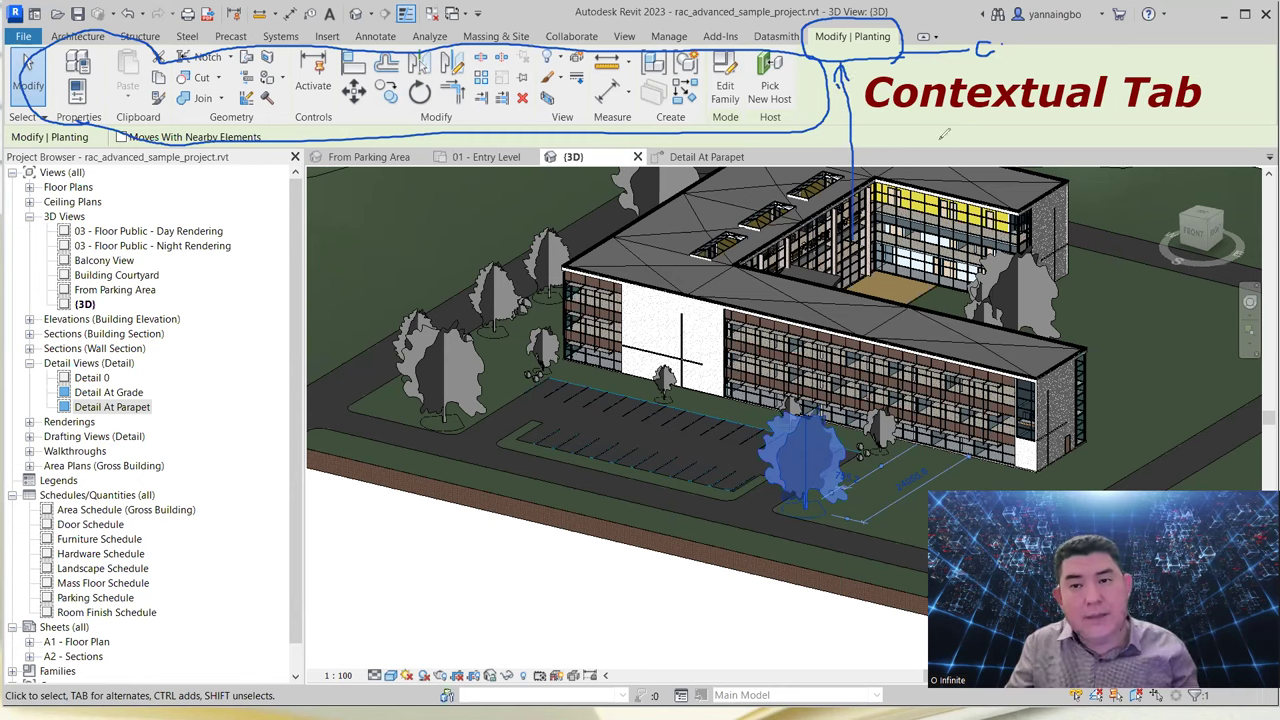
drag(878, 125, 1214, 133)
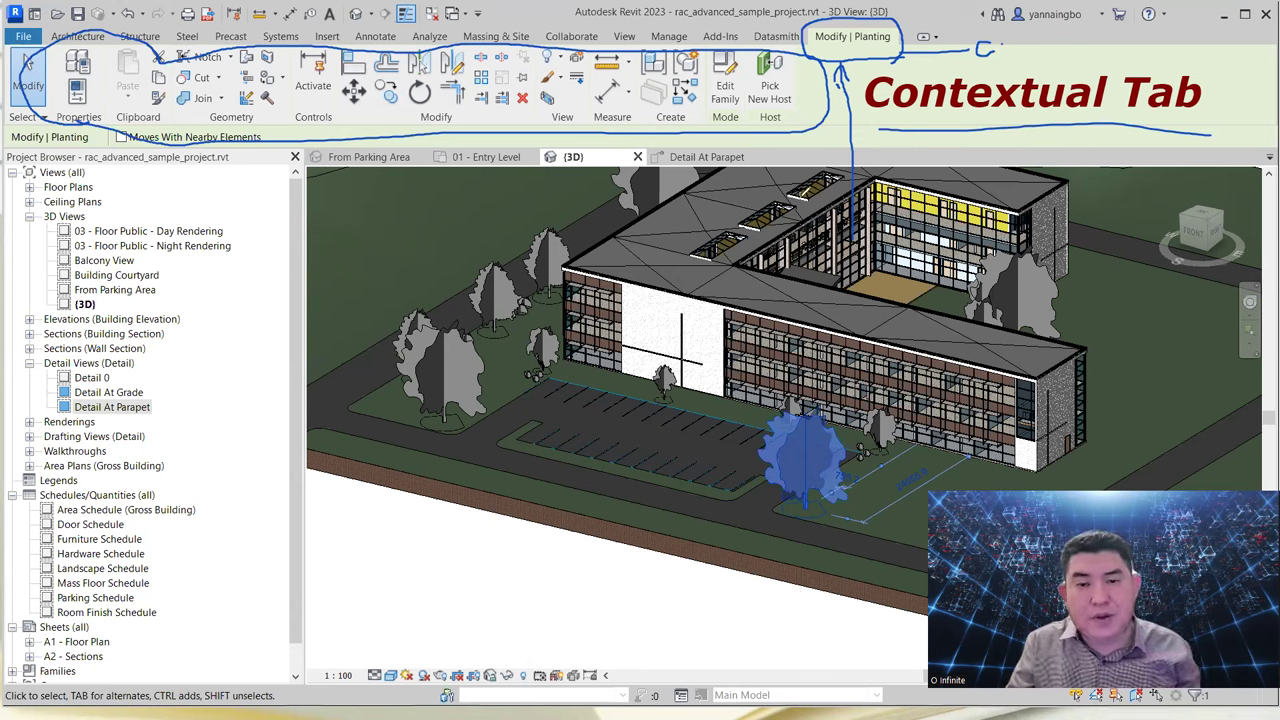
Step: Clear the annotations, select the roof, and orbit for a flatter view of the facades
key(Escape)
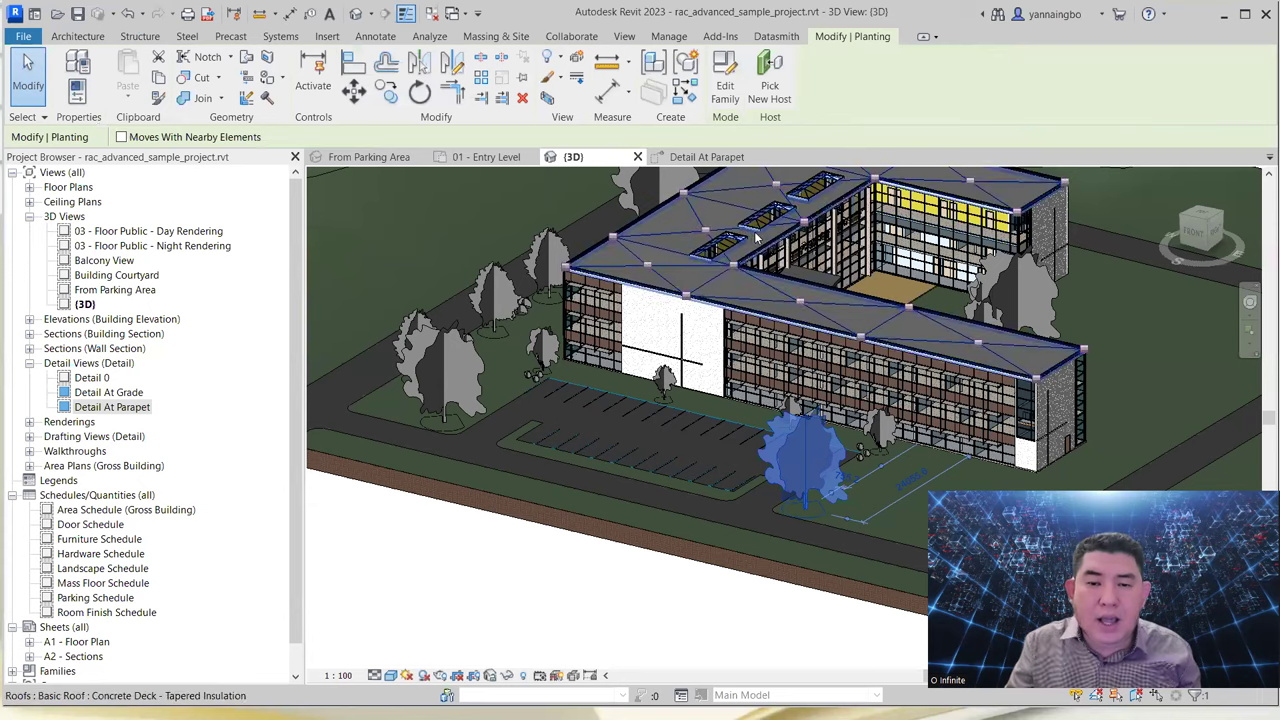
scroll(757, 237, up, 2)
scroll(727, 234, up, 2)
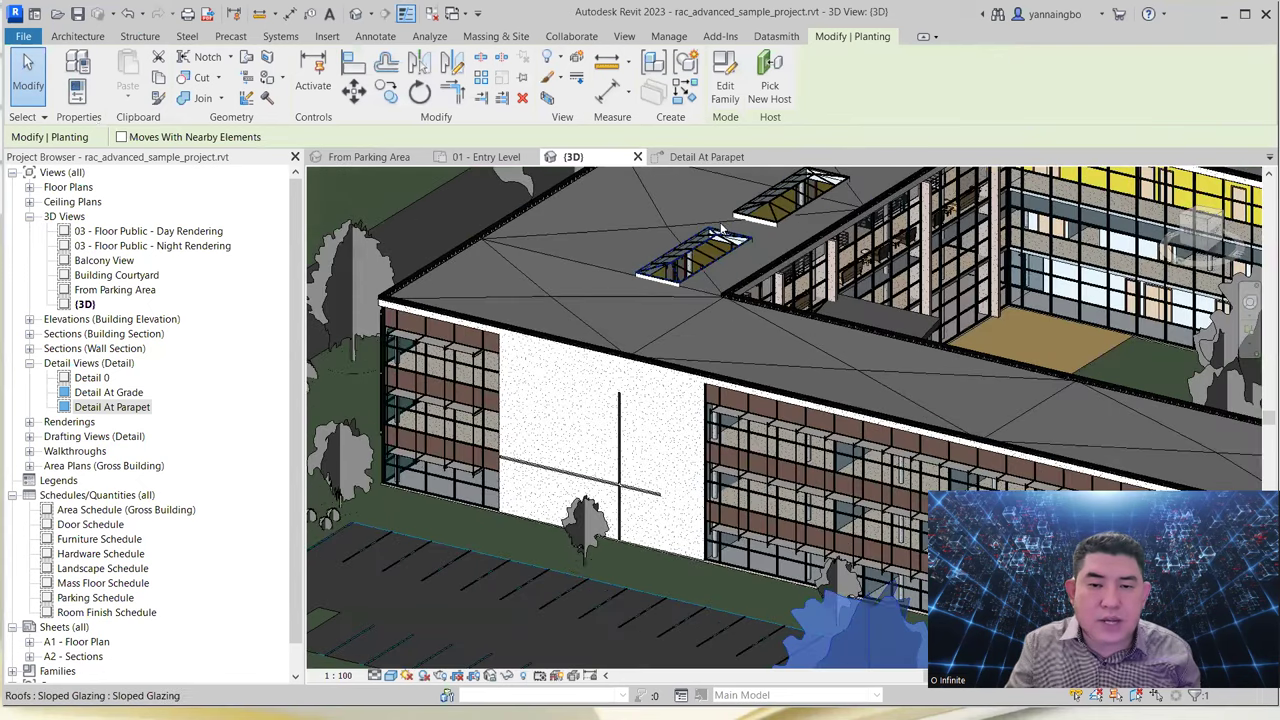
click(720, 218)
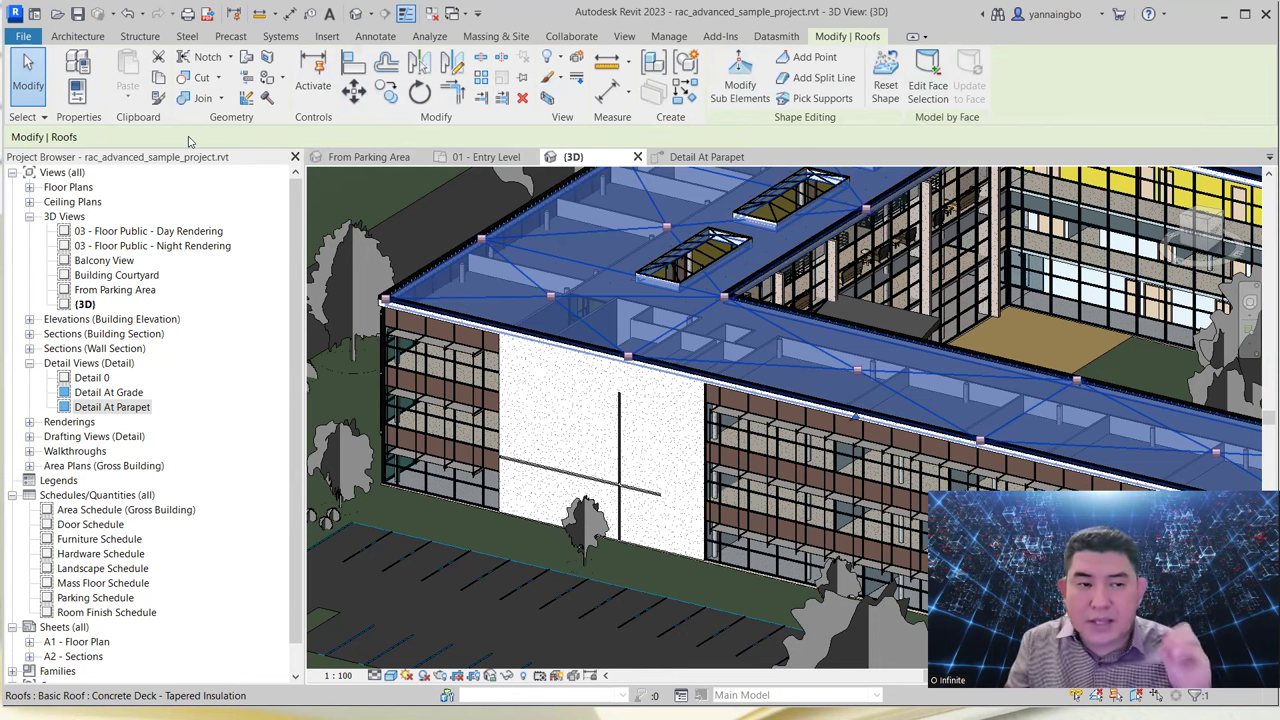
shift+middle_drag(640, 350, 661, 347)
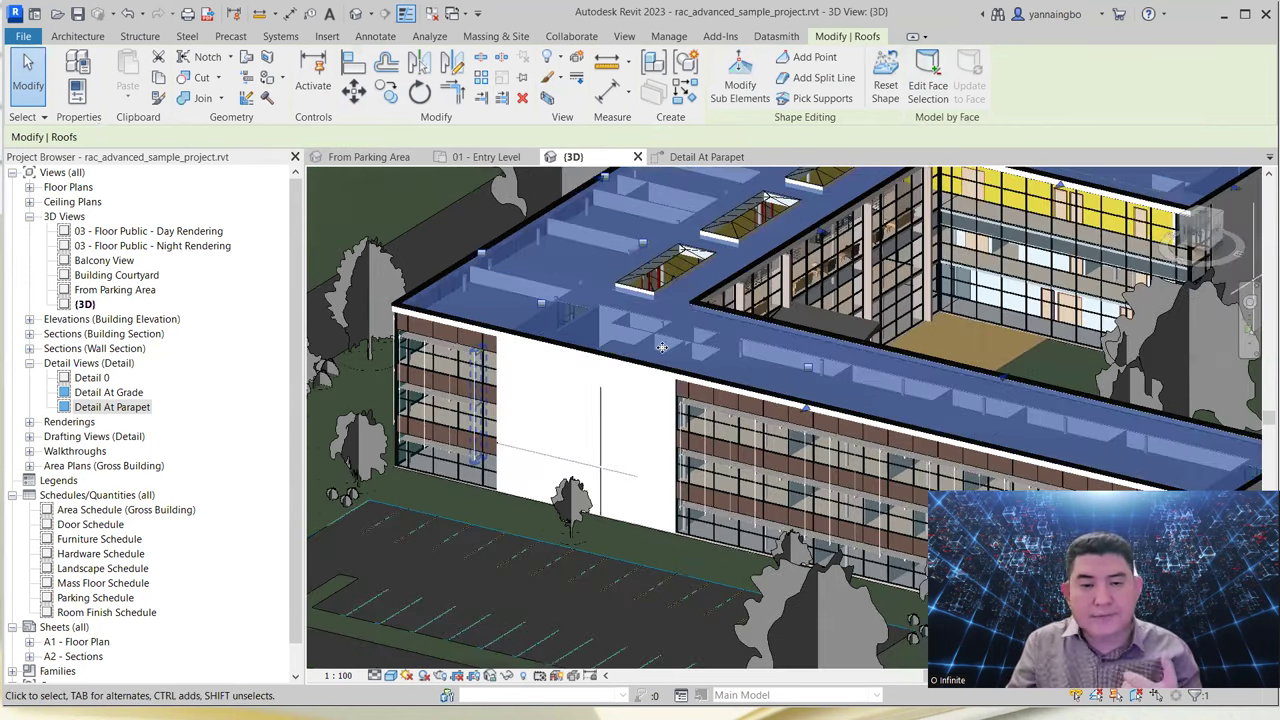
scroll(661, 347, down, 5)
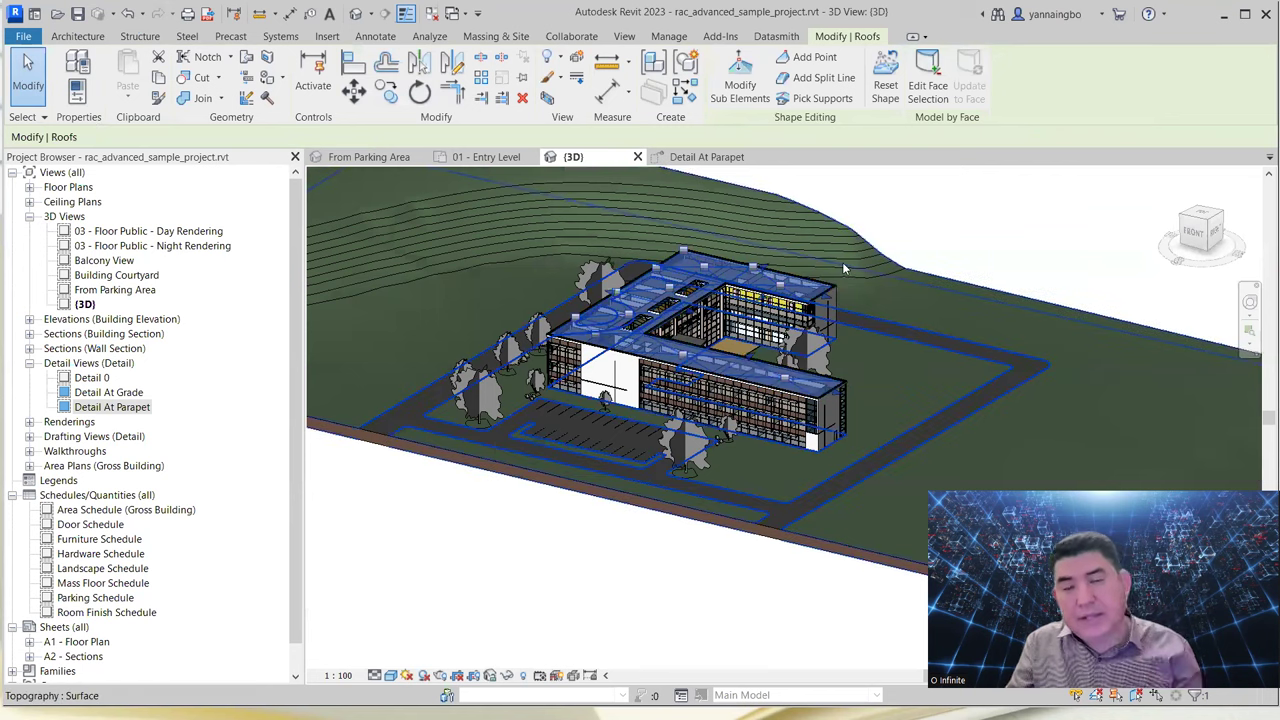
scroll(842, 262, up, 2)
scroll(841, 262, up, 3)
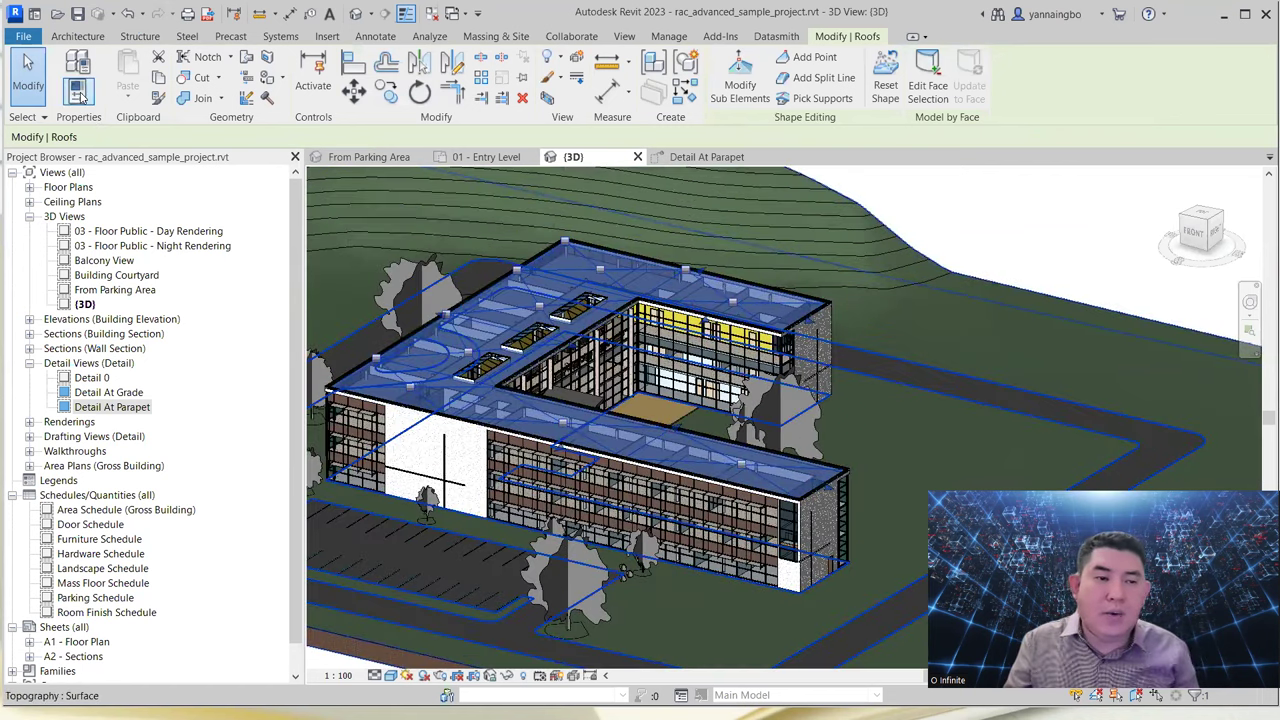
Step: Dock the Properties palette for the roof, pan slightly right, and deselect the roof
click(82, 94)
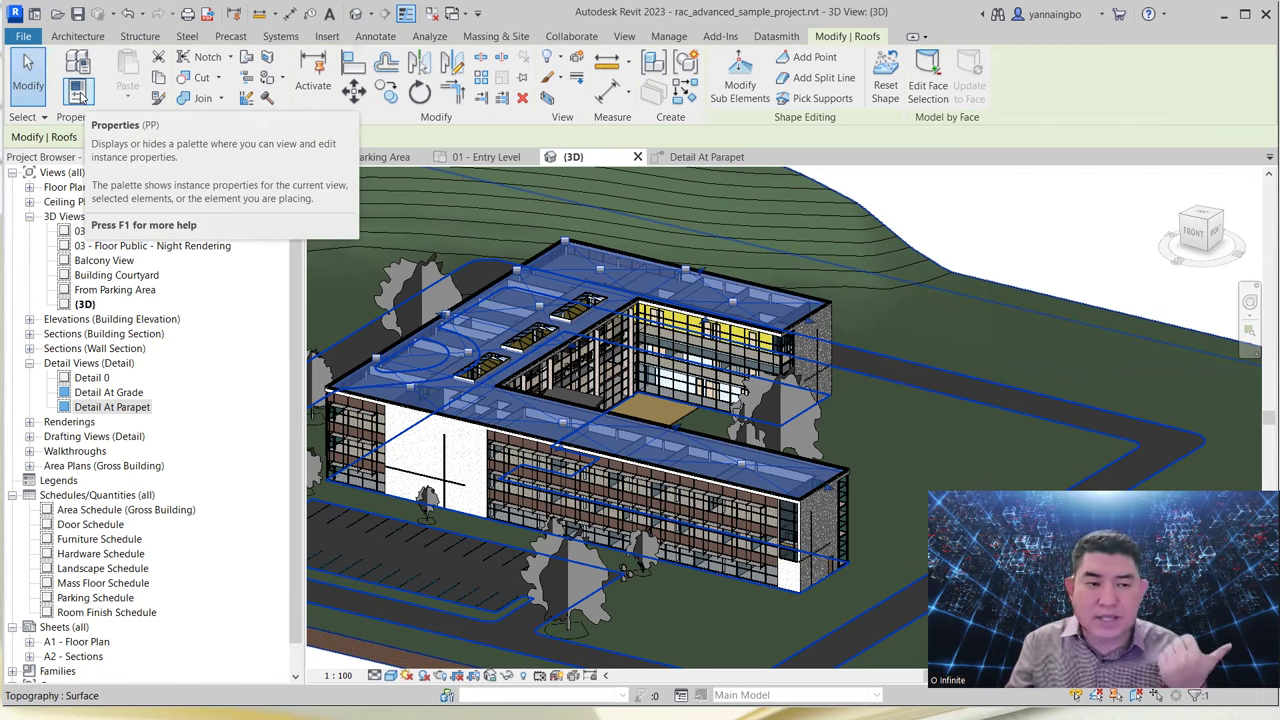
click(82, 94)
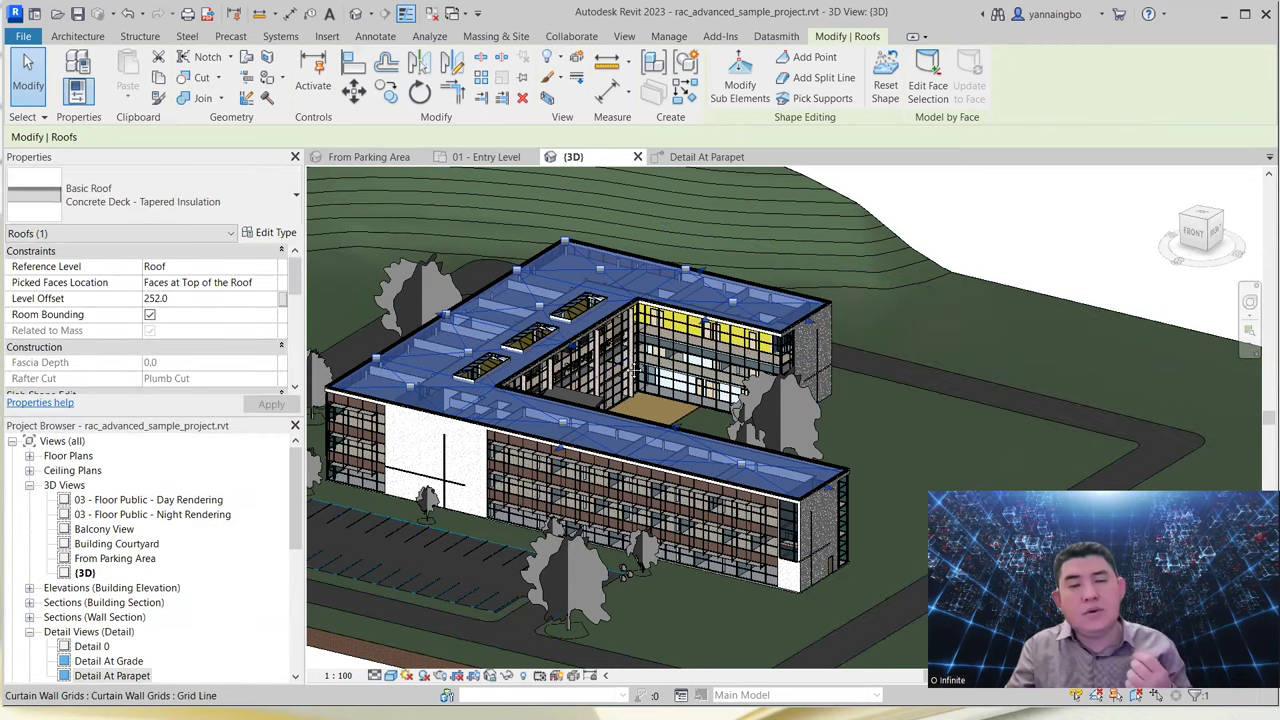
middle_drag(625, 363, 710, 357)
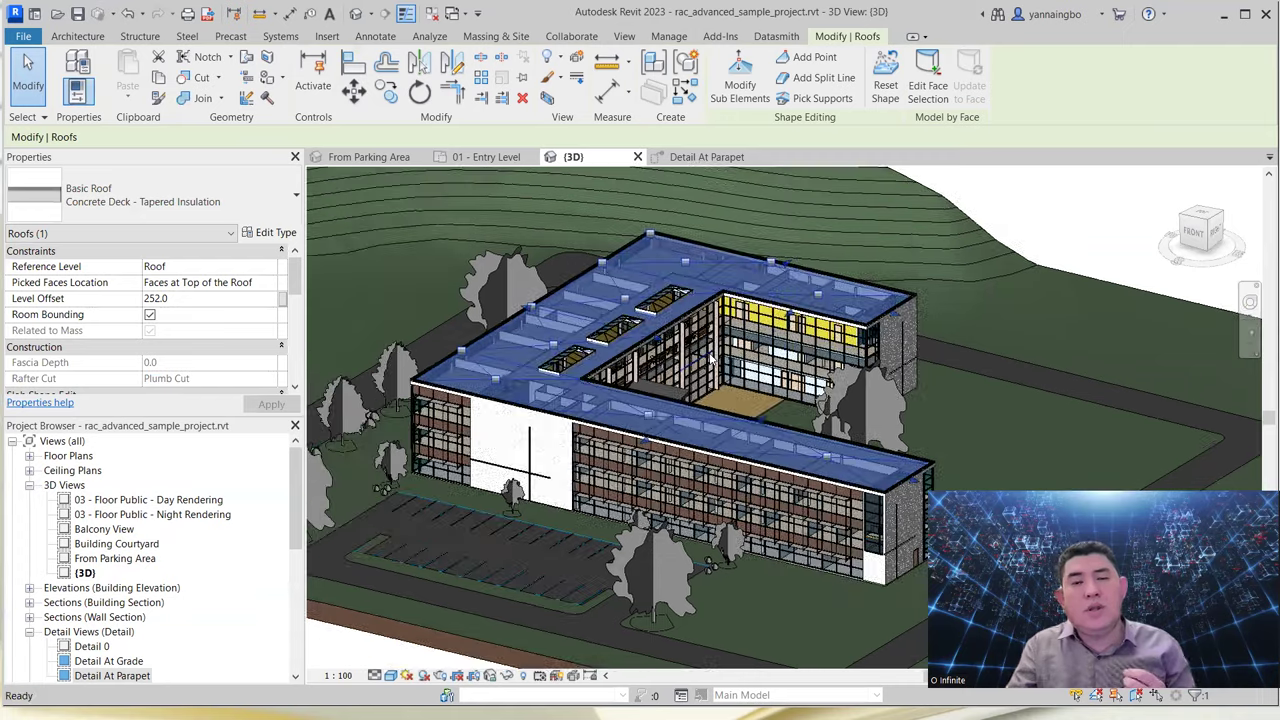
click(1088, 226)
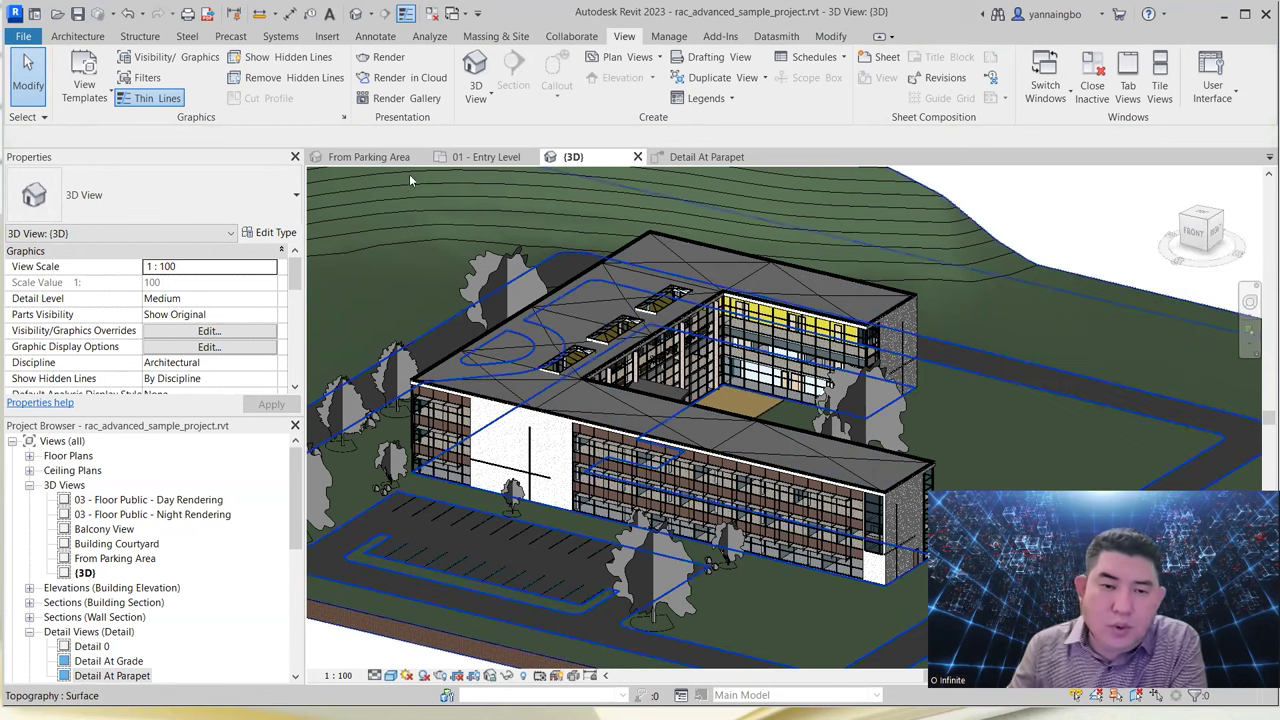
Step: Switch to the 01 - Entry Level plan and select vestibule door 101B
click(477, 162)
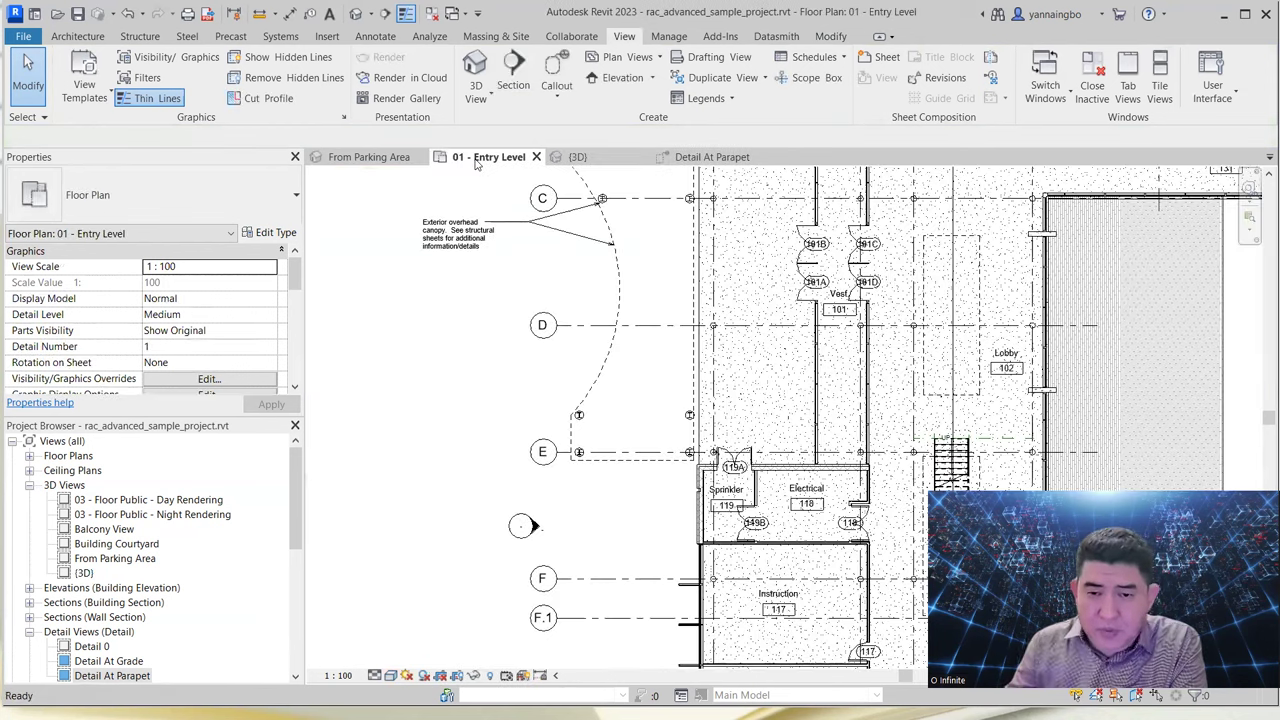
scroll(510, 298, down, 3)
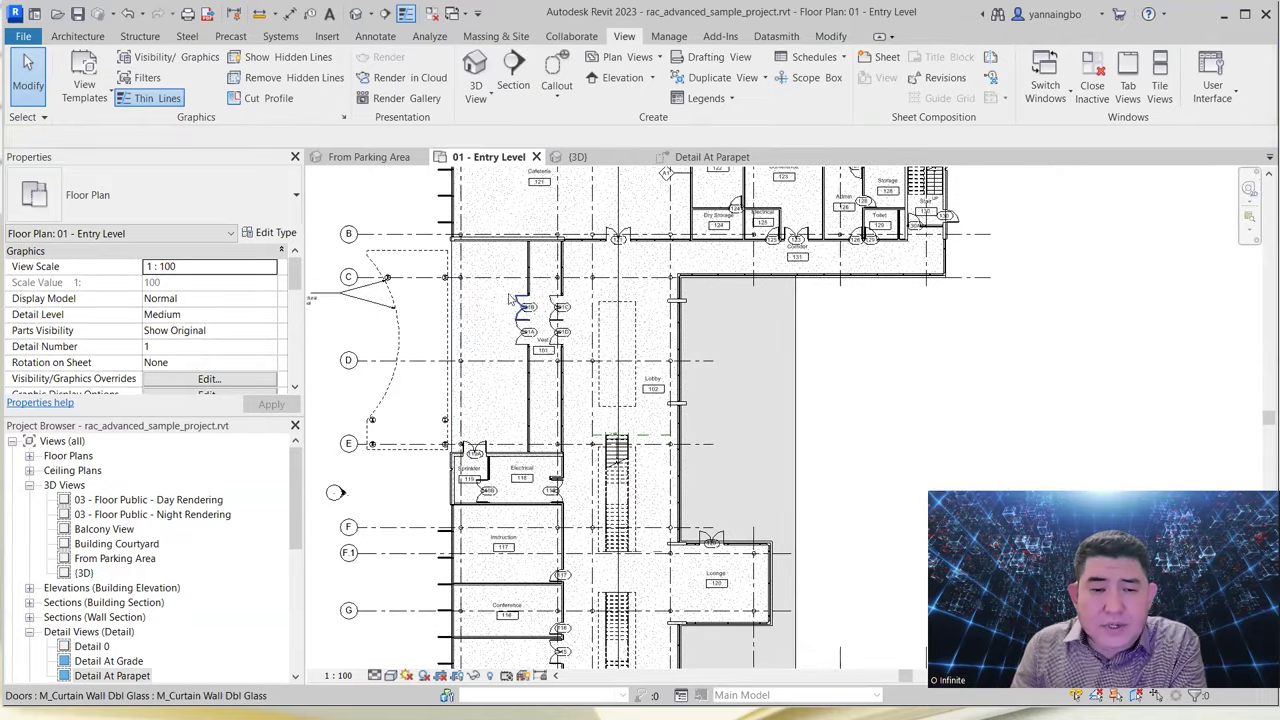
scroll(510, 298, up, 4)
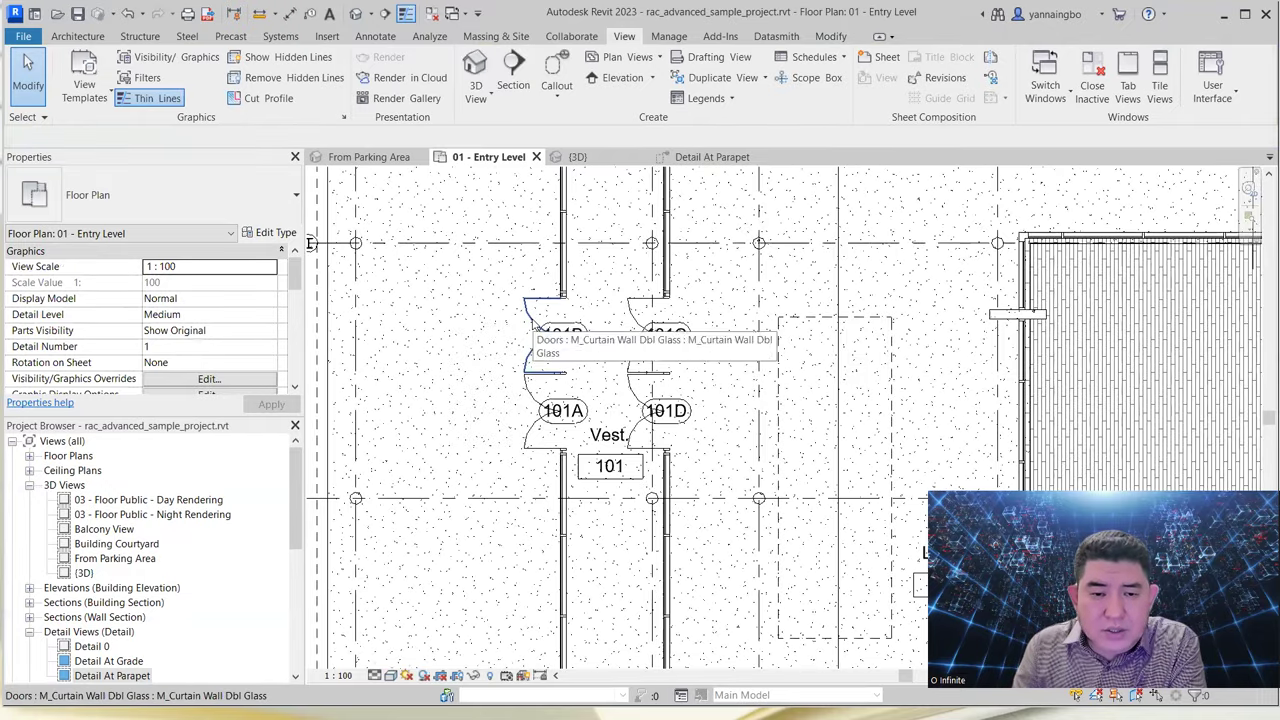
click(530, 327)
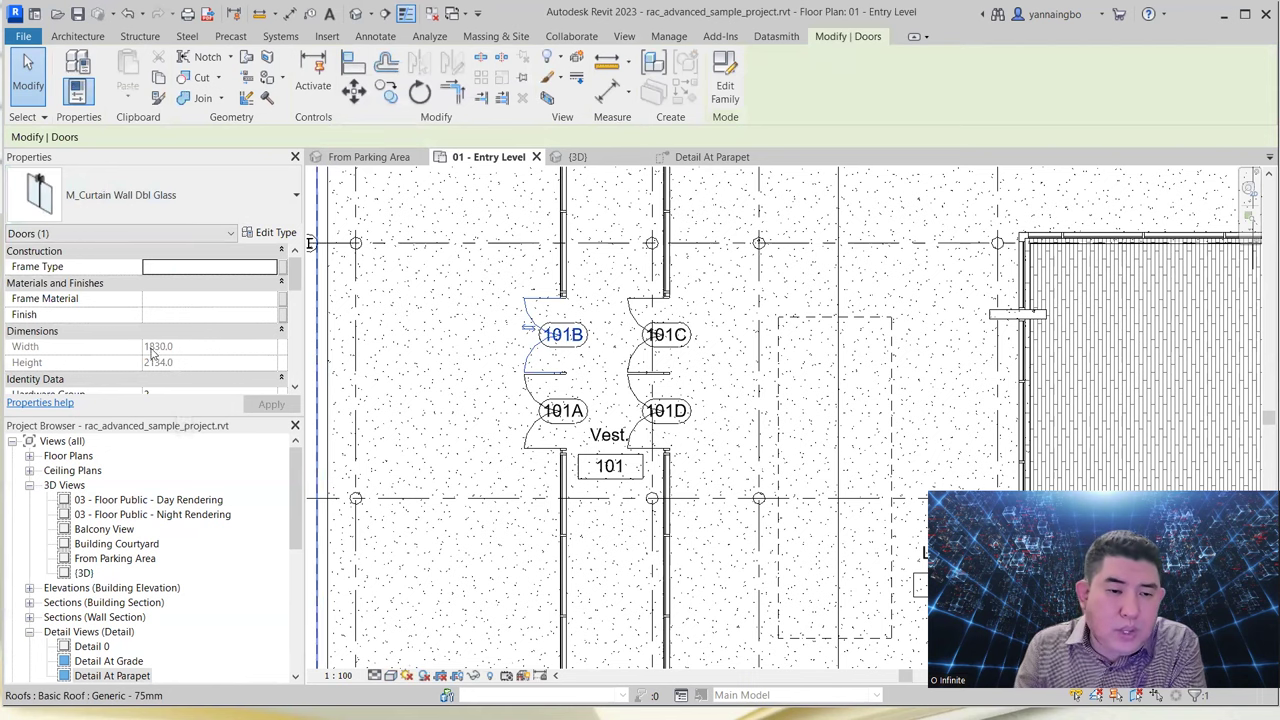
drag(295, 285, 295, 305)
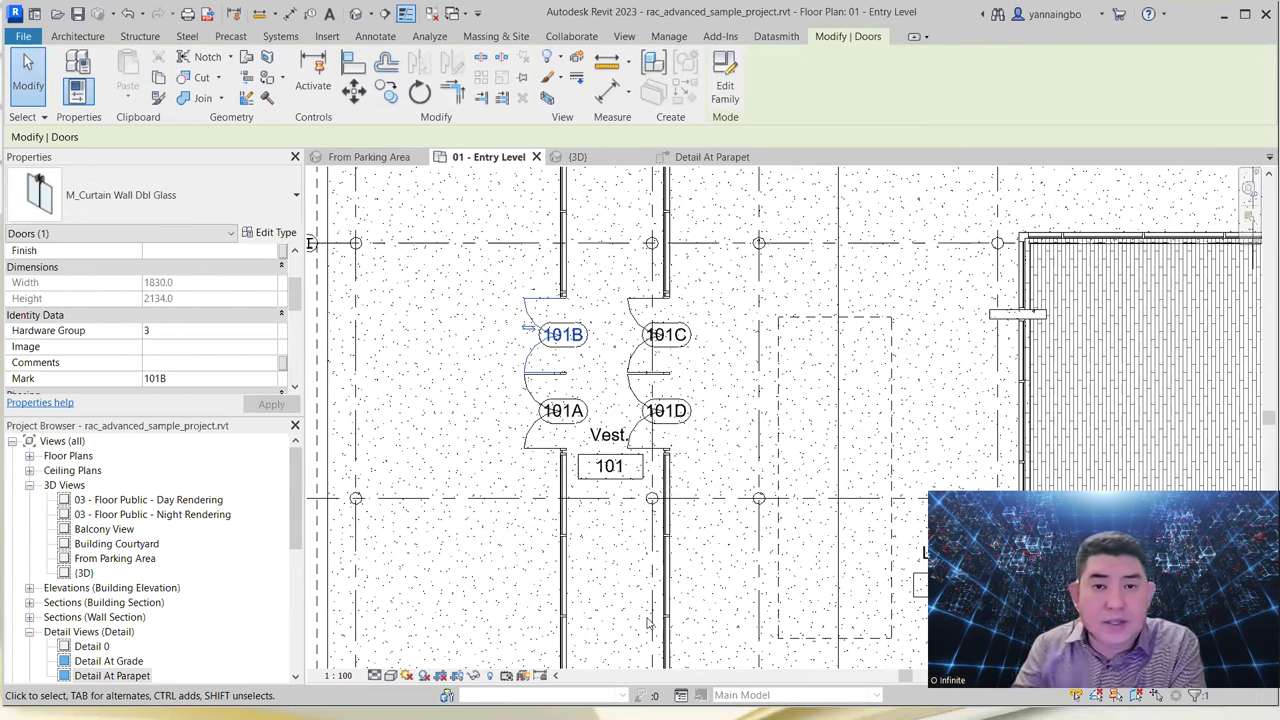
Step: Handwrite 'BIM' with an arrow to the door, erase it, then pan to the lobby stairs
mouse_move(840, 154)
mouse_down()
mouse_move(840, 88)
mouse_move(842, 152)
mouse_up()
drag(908, 80, 908, 150)
mouse_move(926, 145)
mouse_down()
mouse_move(934, 80)
mouse_move(987, 87)
mouse_move(995, 135)
mouse_move(893, 150)
mouse_up()
mouse_move(895, 100)
mouse_down()
mouse_move(930, 72)
mouse_move(930, 165)
mouse_move(718, 230)
mouse_move(657, 295)
mouse_move(688, 286)
mouse_up()
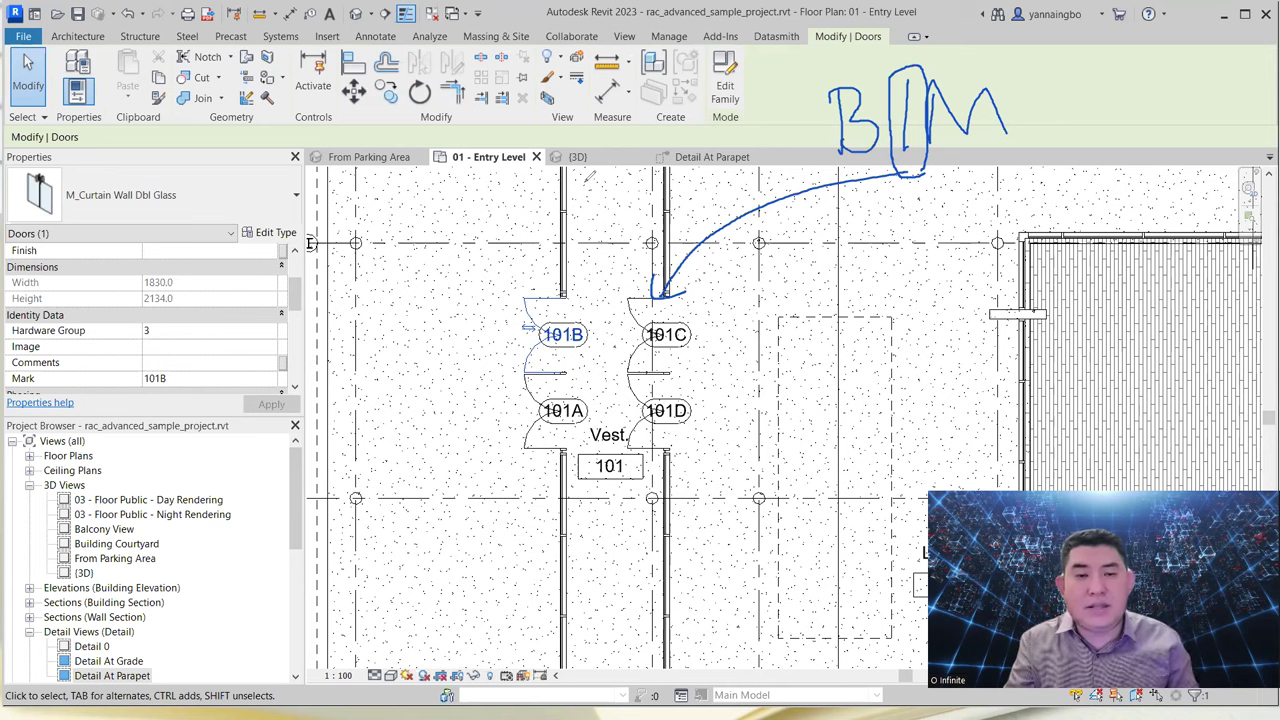
key(e)
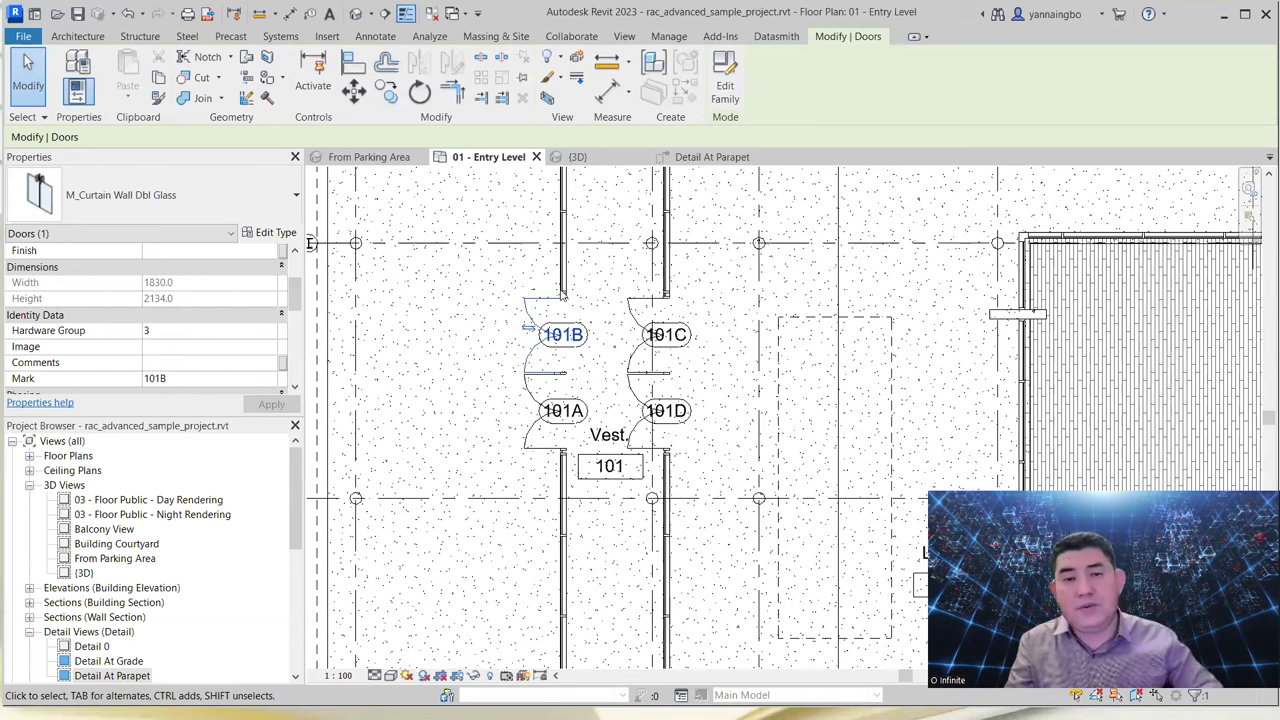
scroll(560, 297, down, 3)
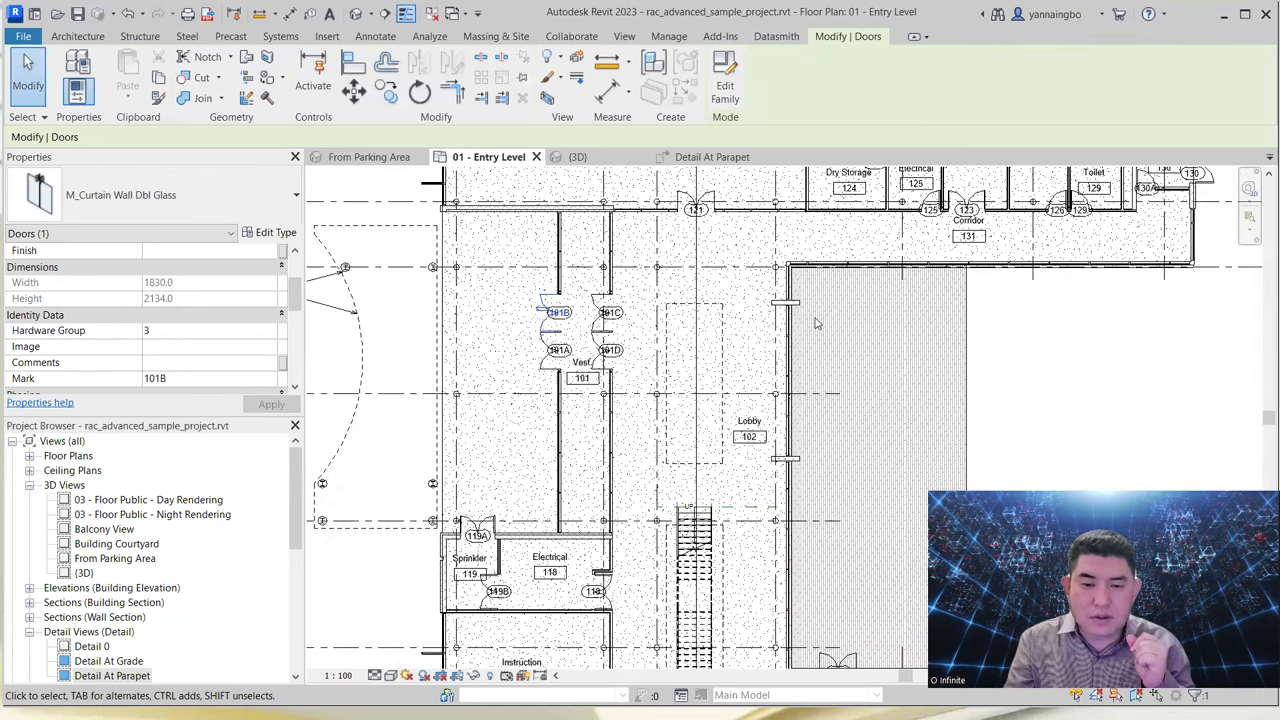
middle_drag(938, 315, 900, 197)
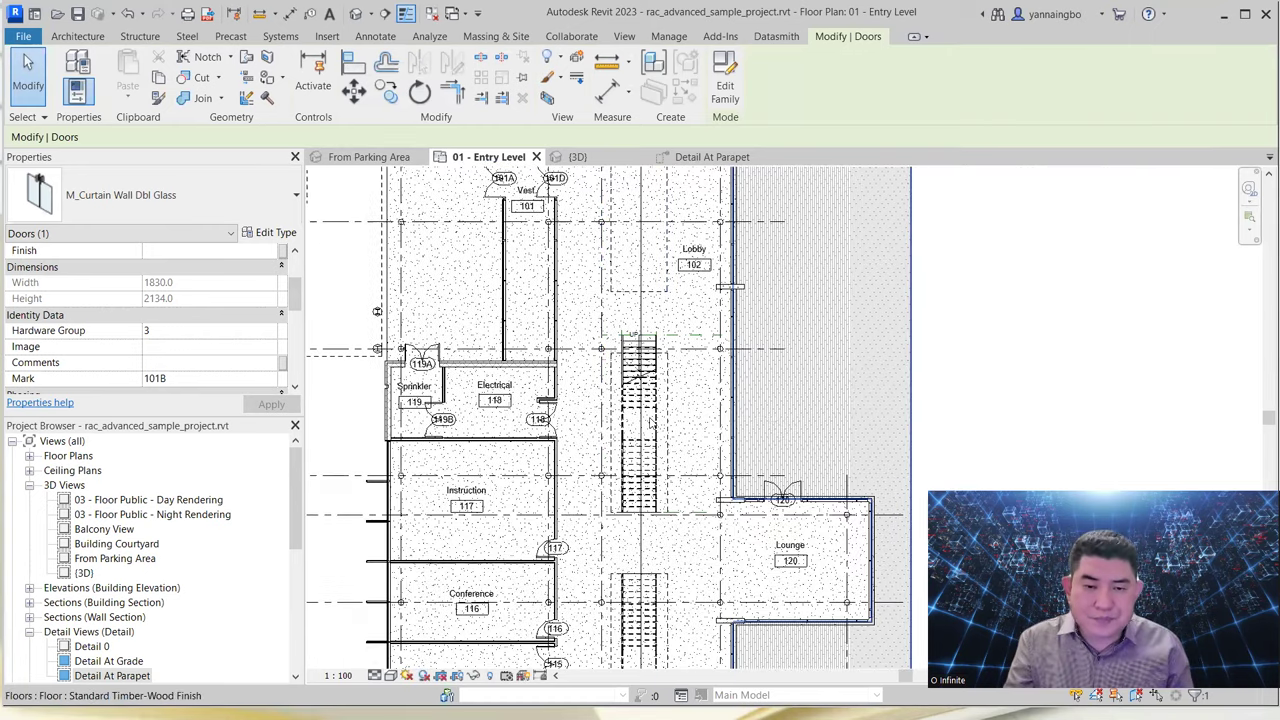
Step: Select the multistory stairs to inspect them, then clear the selection
click(648, 412)
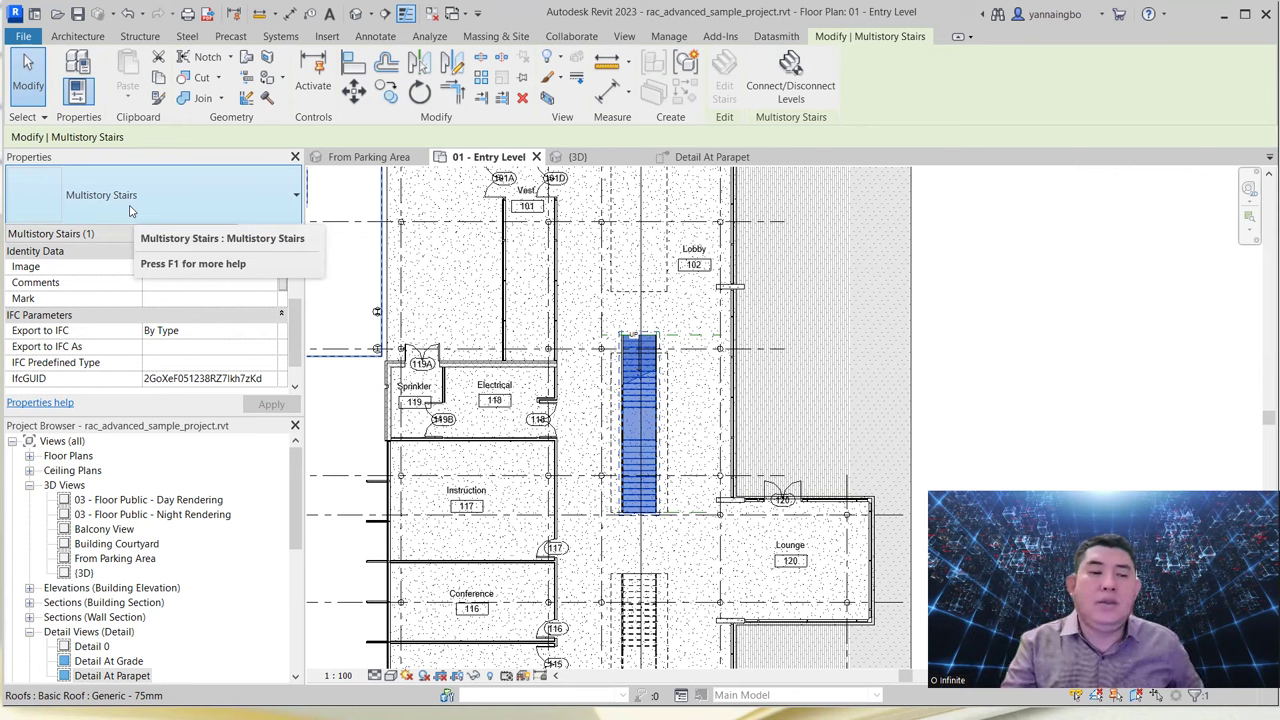
scroll(172, 326, down, 1)
scroll(170, 325, up, 3)
click(993, 249)
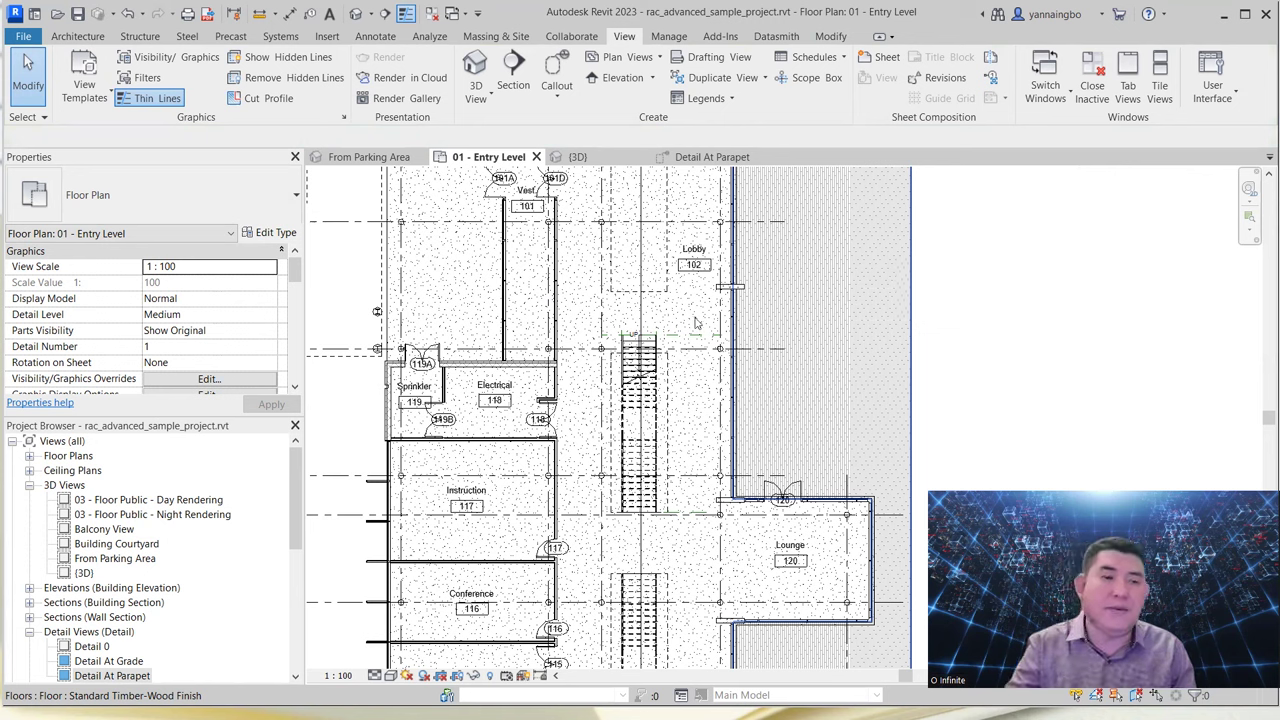
Step: Close rac_advanced_sample_project.rvt without saving changes
key(alt+f)
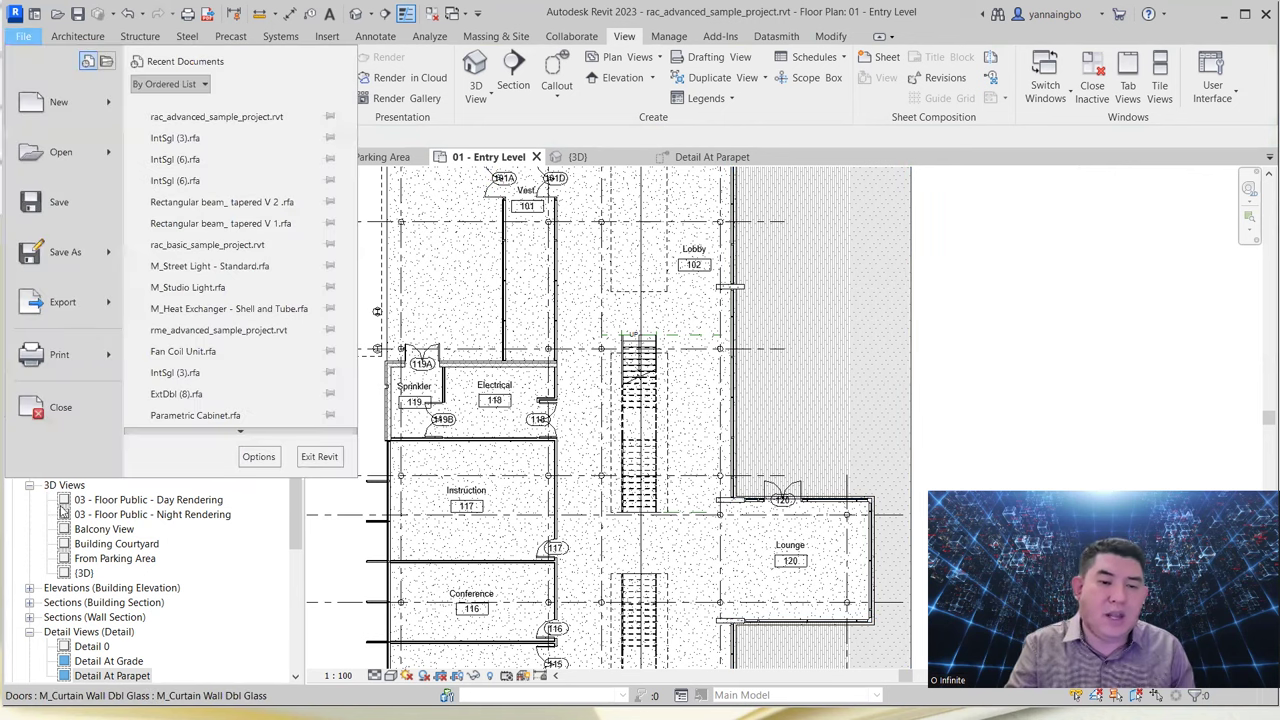
click(60, 418)
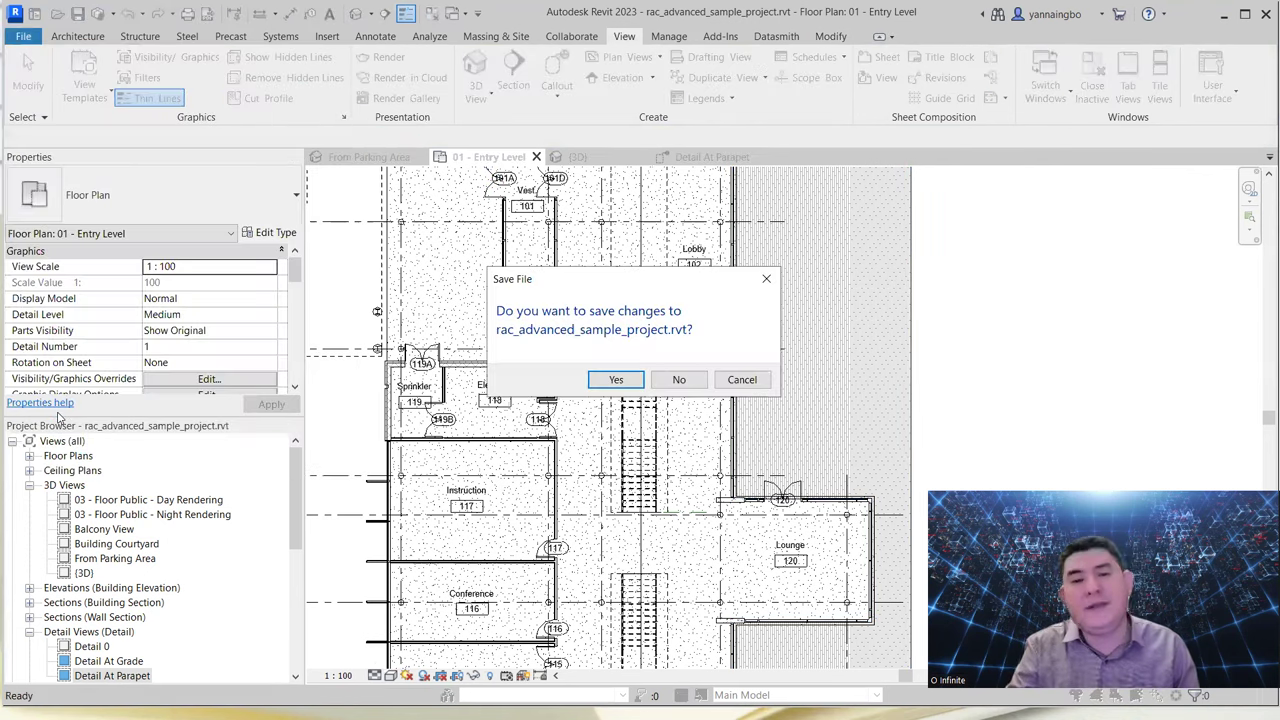
click(664, 380)
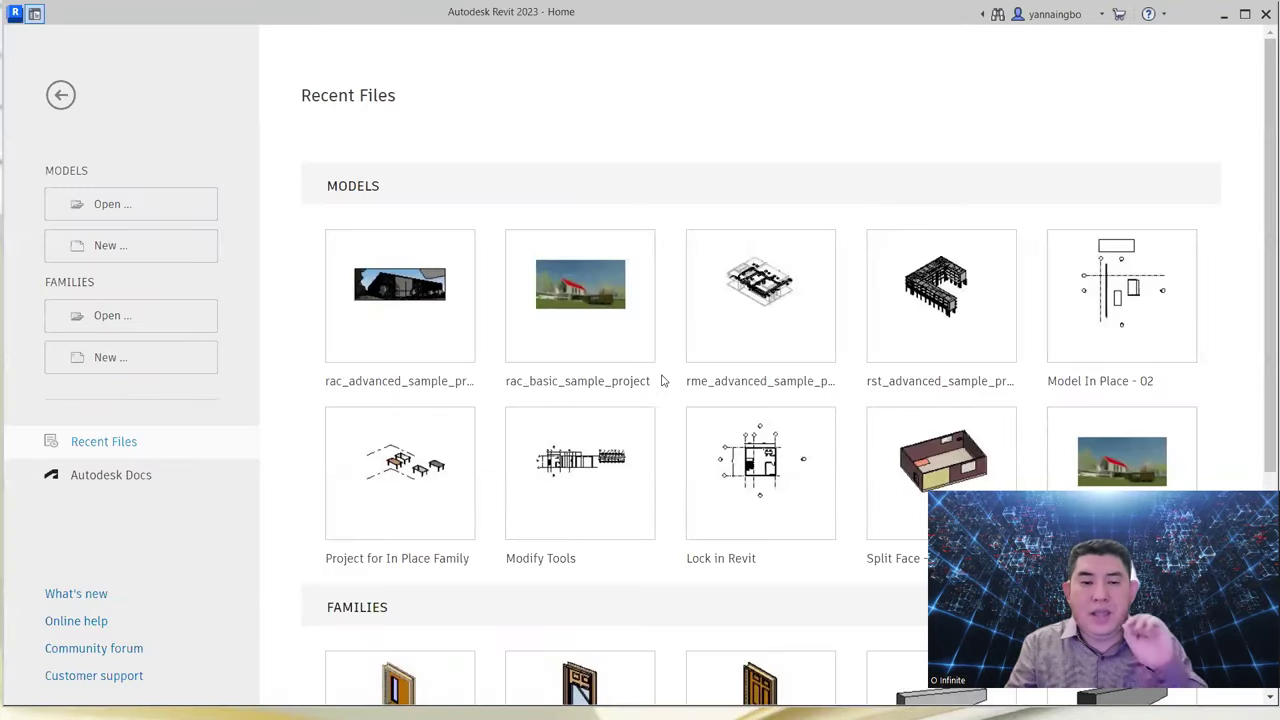
Step: Open rme_advanced_sample_project, hide Properties, and select Views (Advanced) in the Project Browser
click(760, 382)
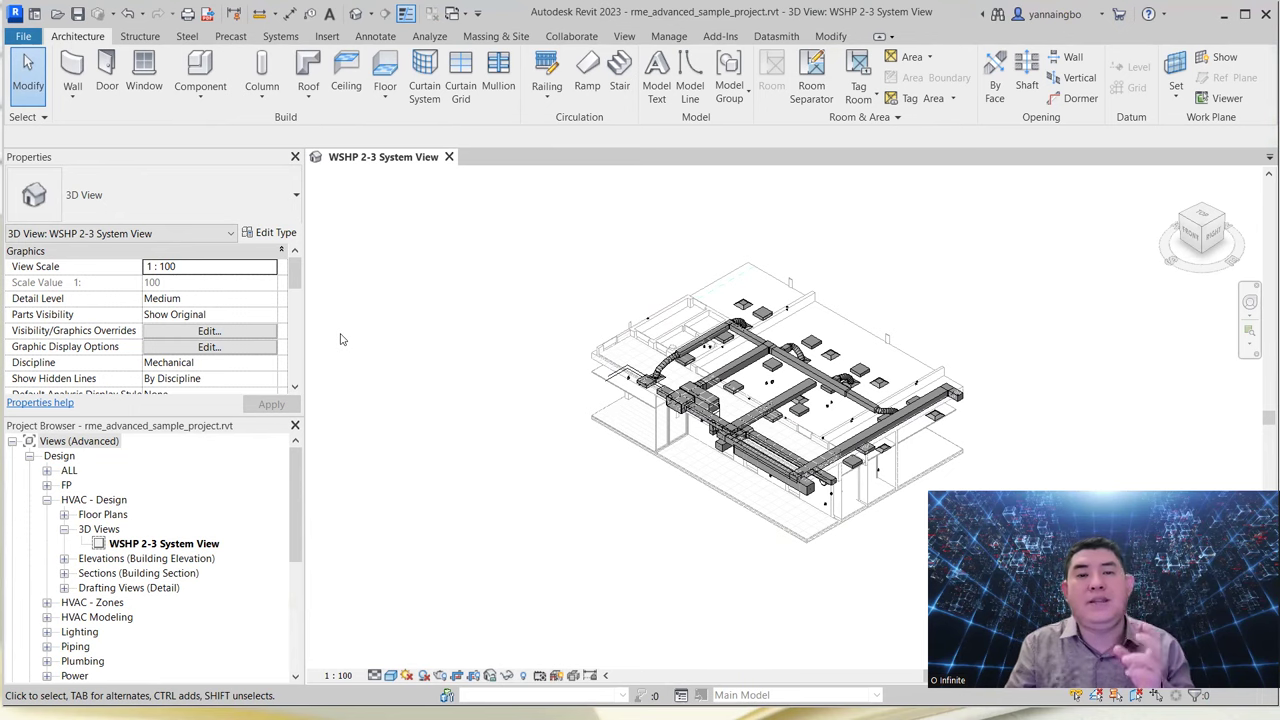
click(295, 158)
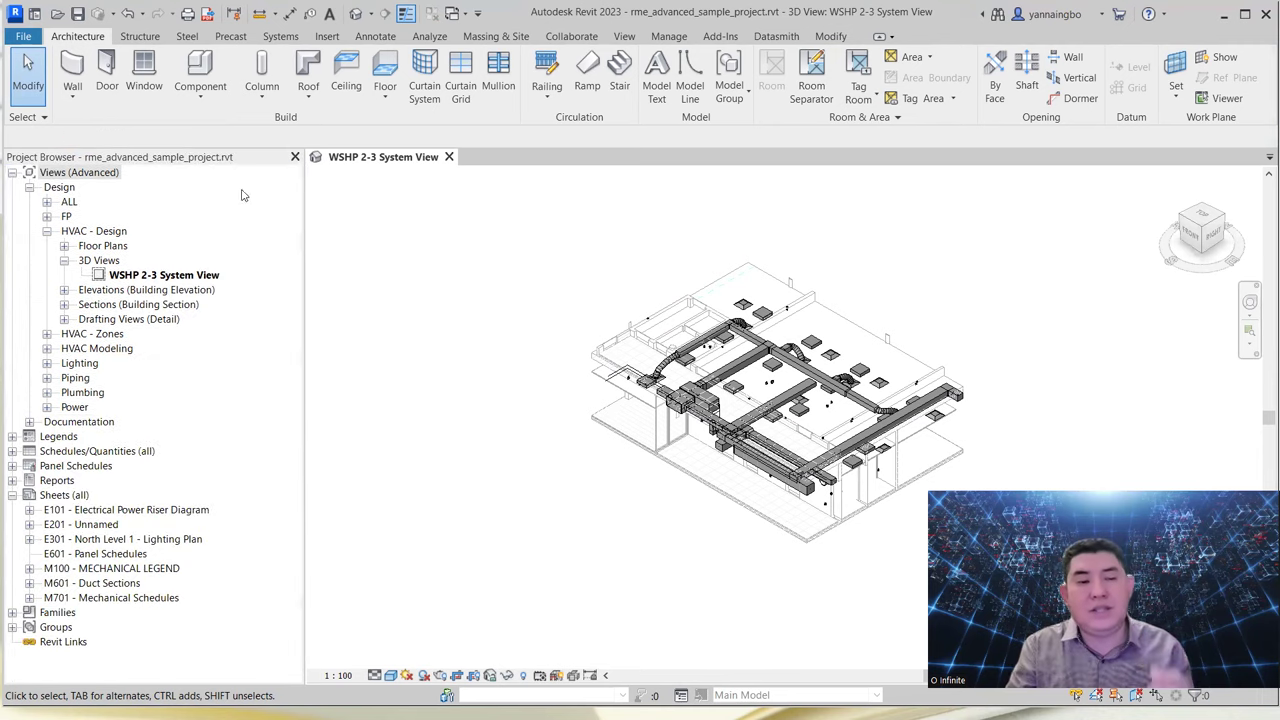
click(66, 176)
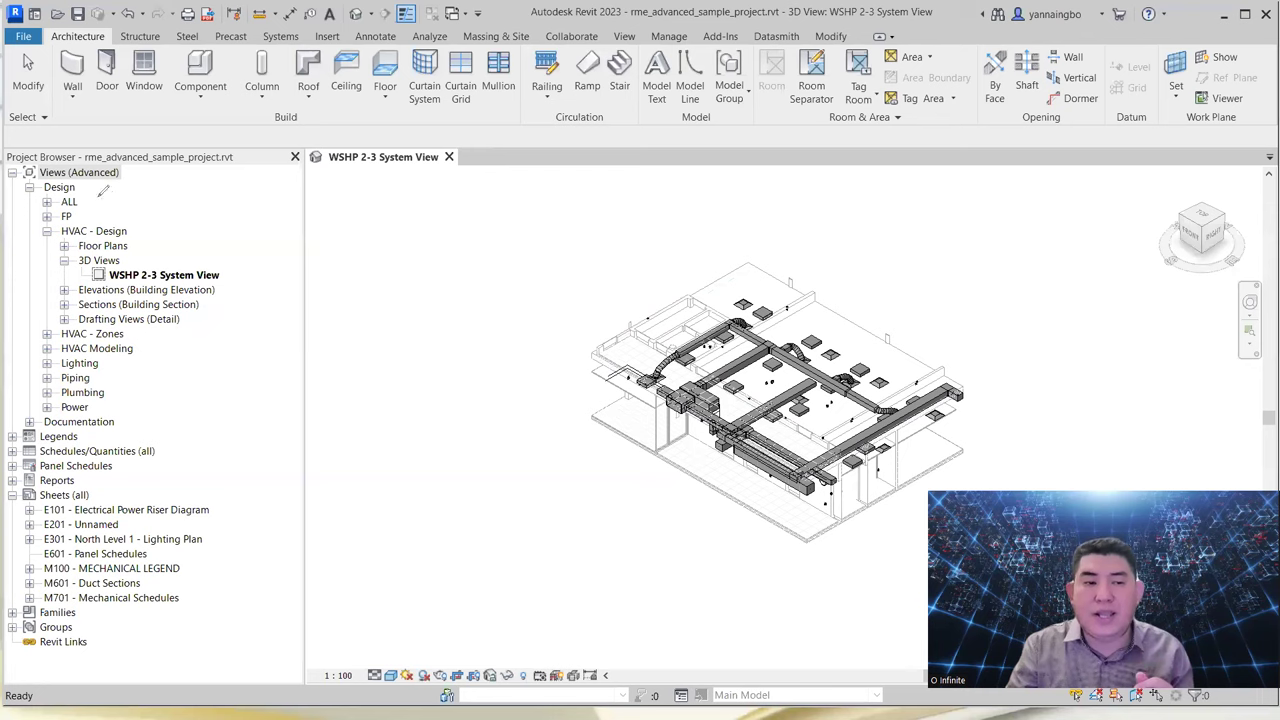
mouse_move(90, 178)
mouse_down()
mouse_move(32, 180)
mouse_move(70, 162)
mouse_move(128, 170)
mouse_move(106, 193)
mouse_move(118, 178)
mouse_up()
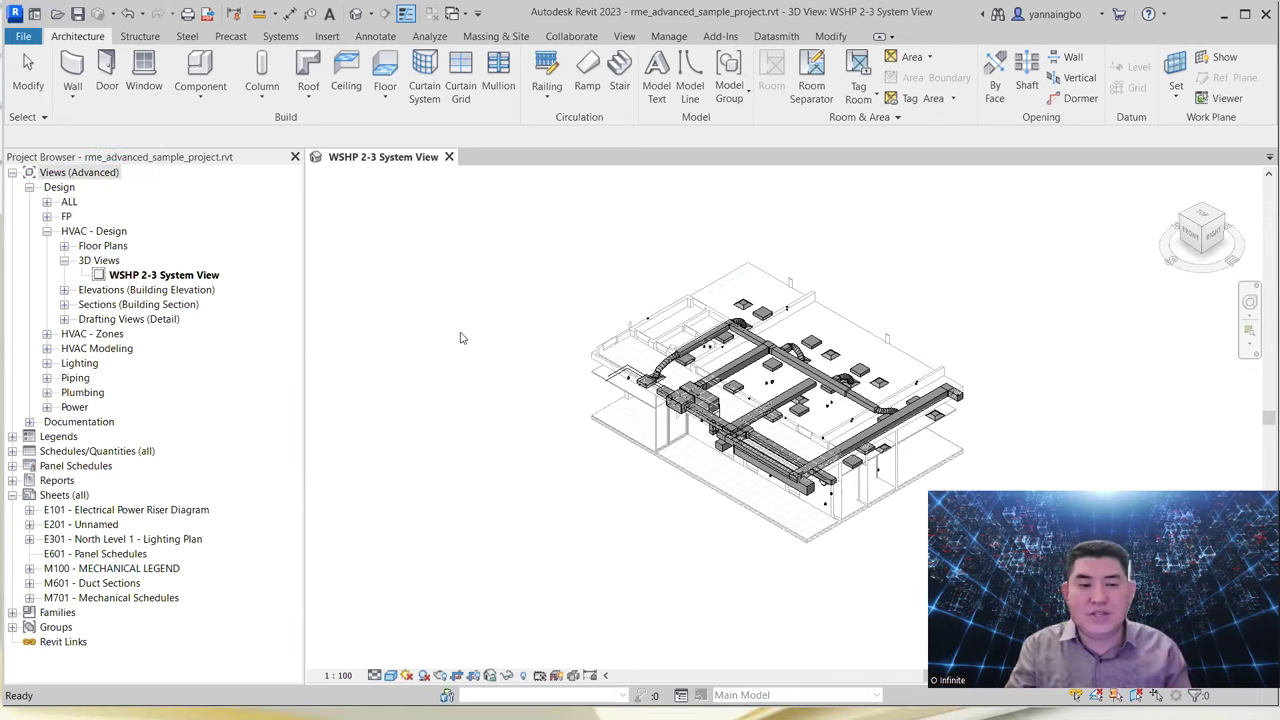
Step: Switch the Project Browser organization from Views (Advanced) to the 'all' scheme
right_click(71, 176)
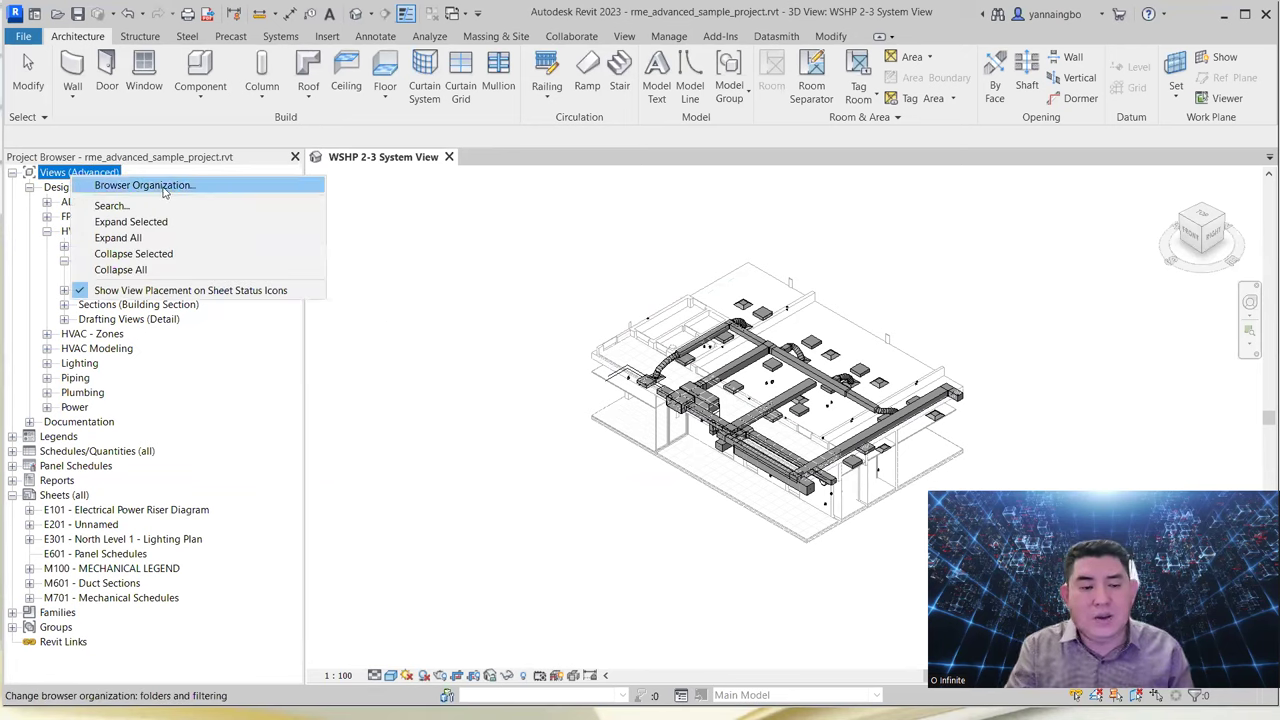
click(43, 178)
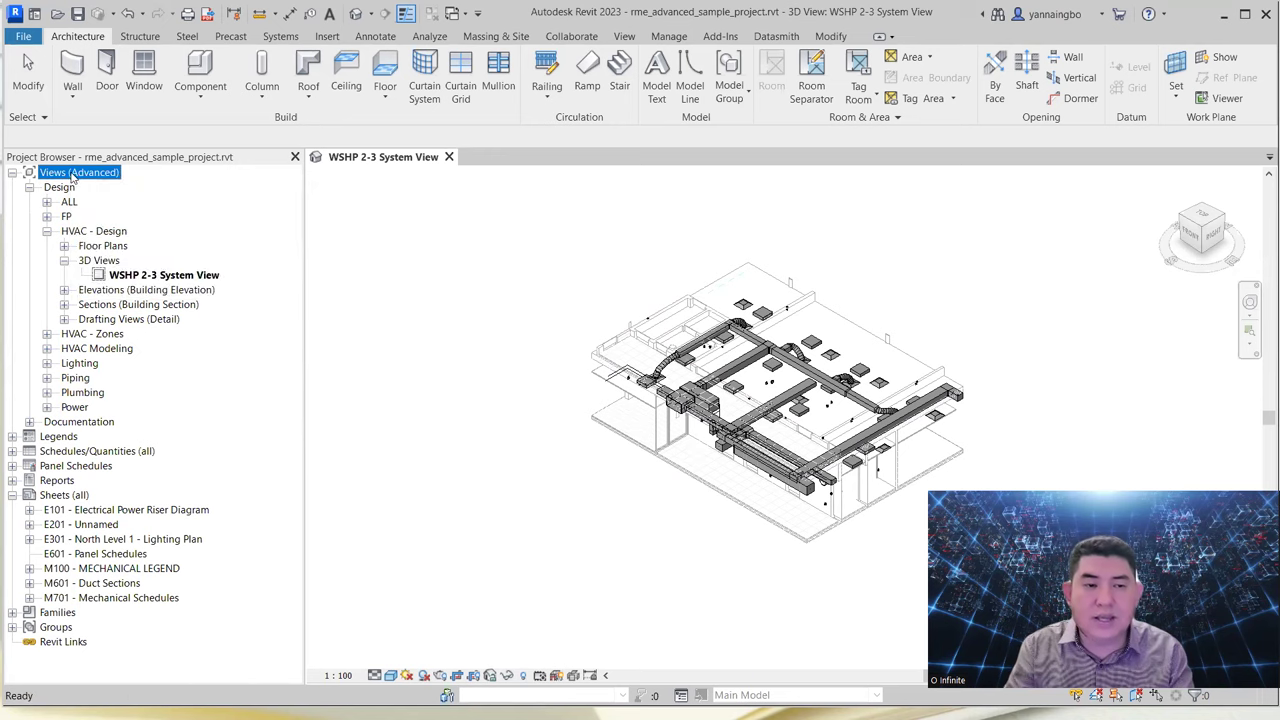
right_click(74, 176)
click(167, 190)
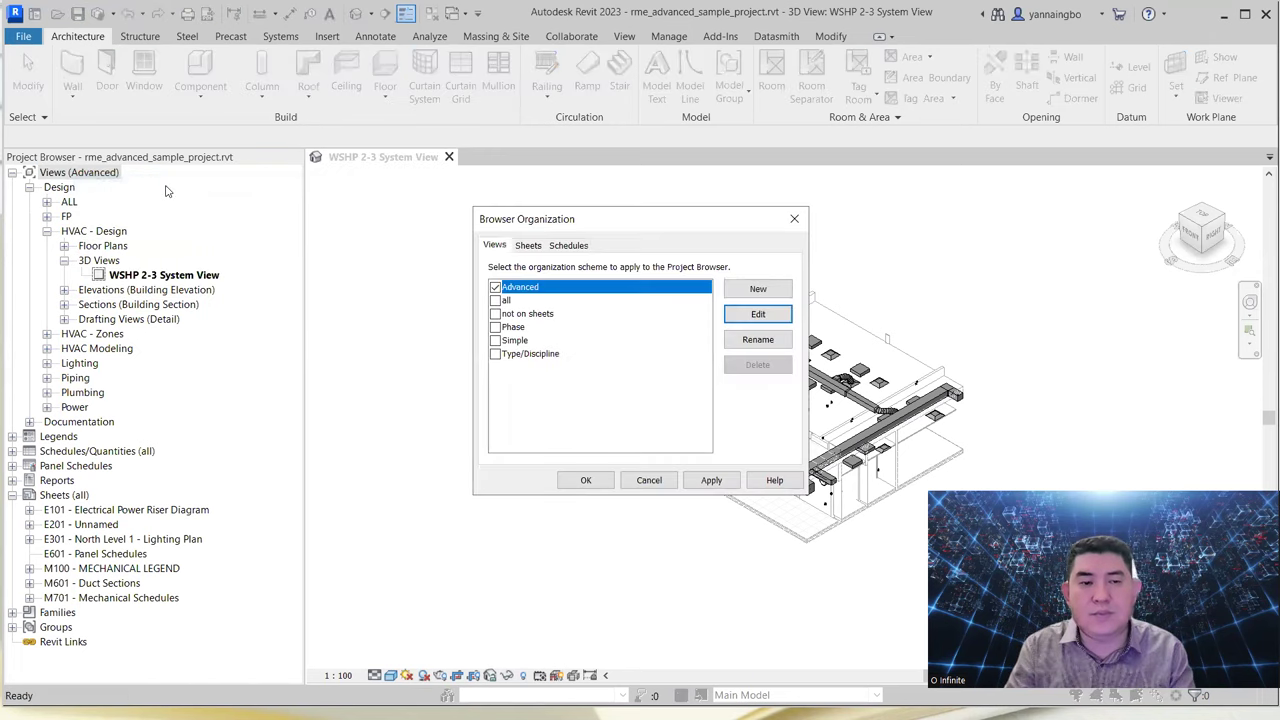
click(495, 300)
click(708, 481)
click(598, 481)
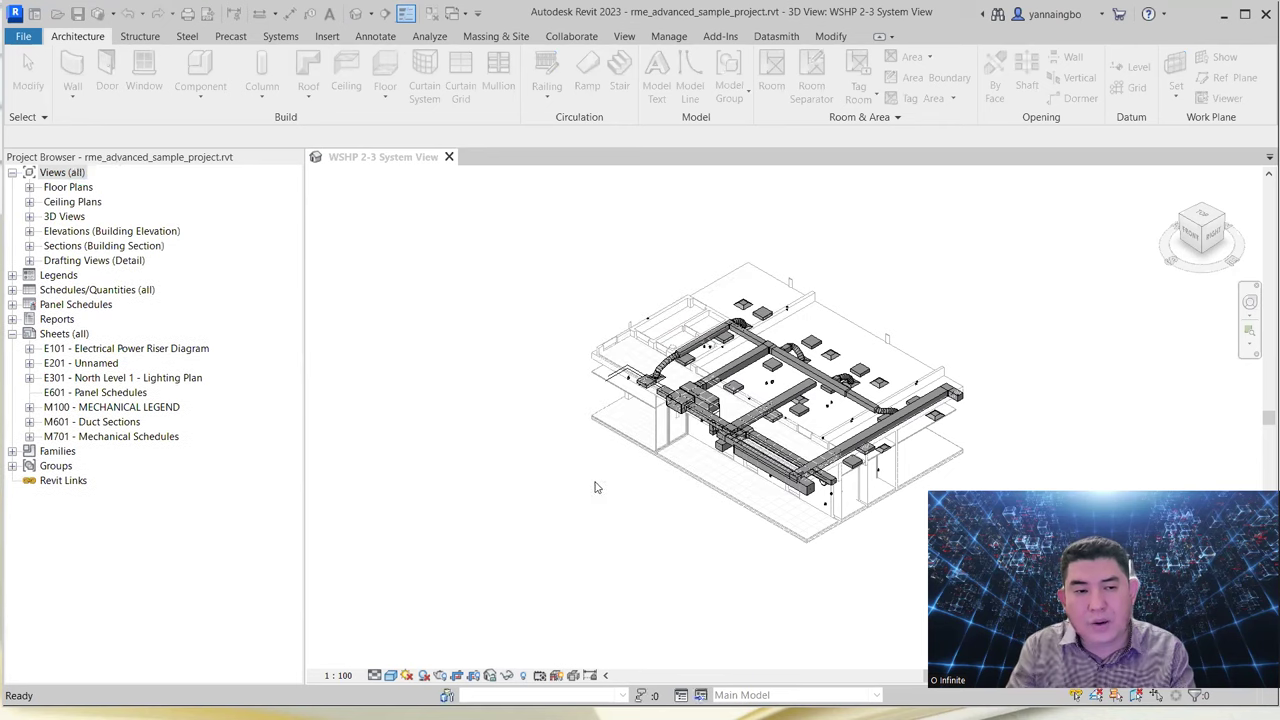
Step: Keep the 'all' organization and expand 3D Views, from 1st Level Slice to WSHP 2-3 System View
click(30, 188)
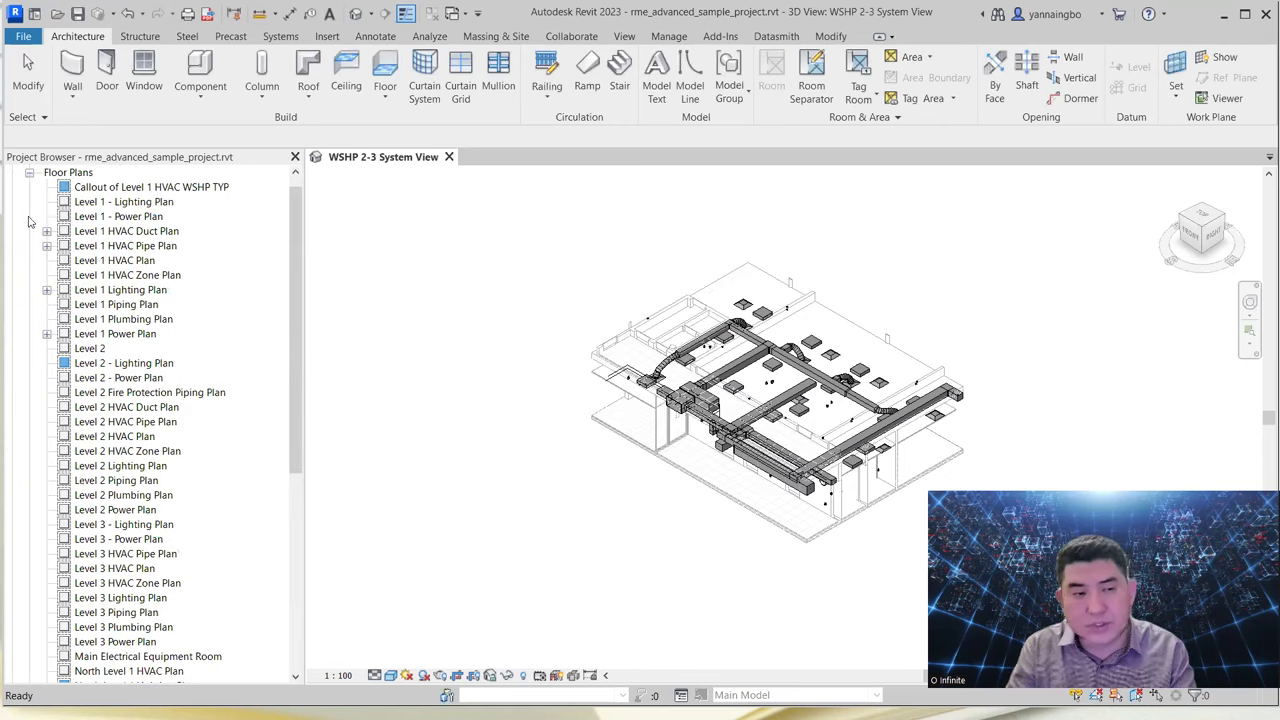
click(30, 174)
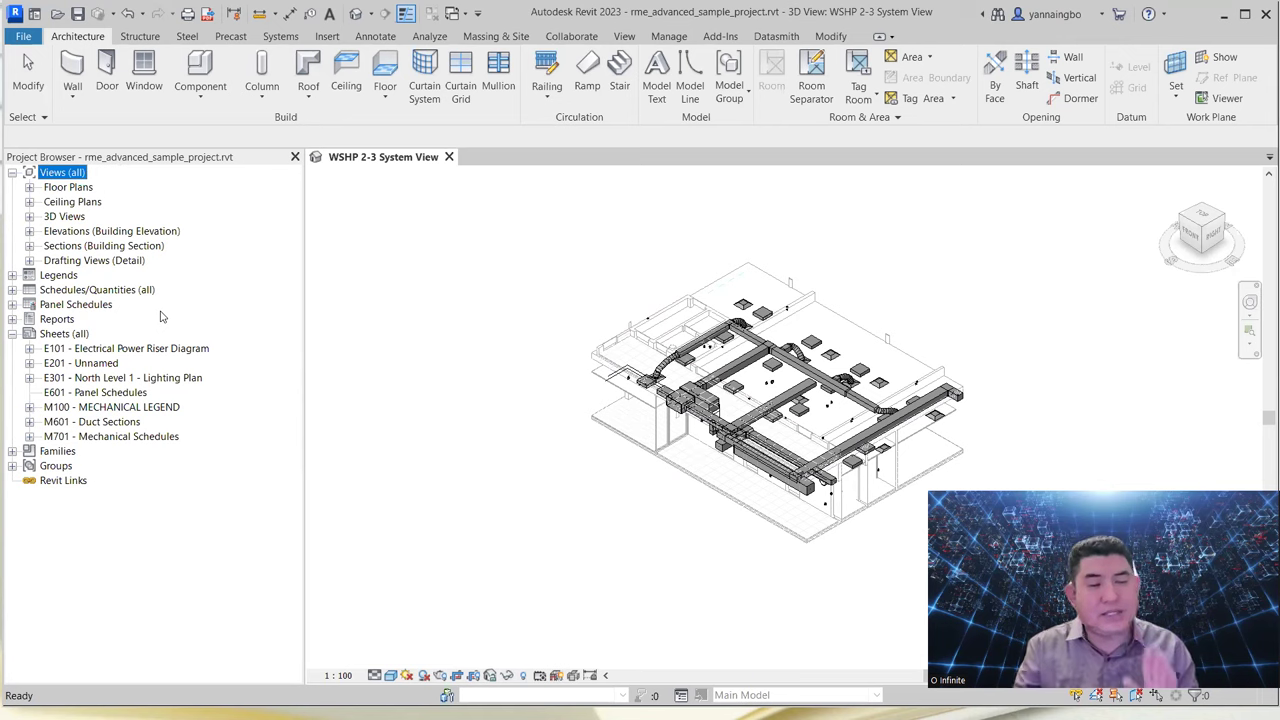
right_click(80, 176)
click(150, 181)
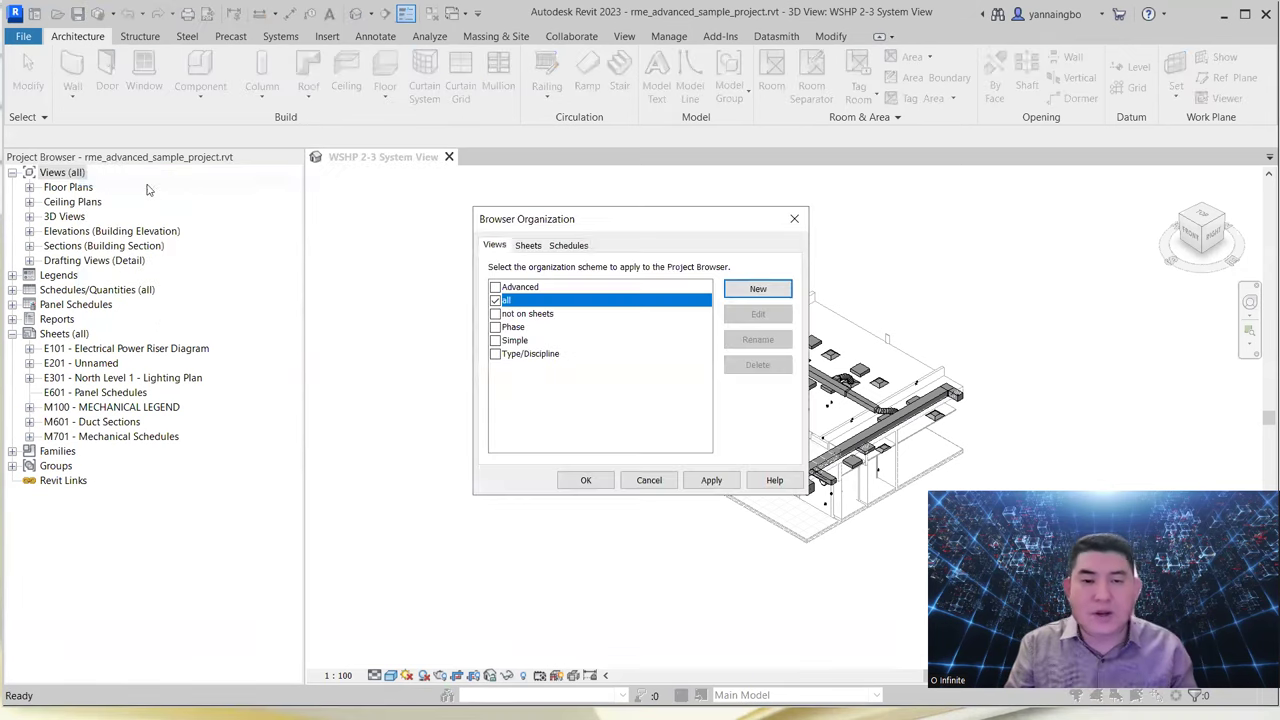
click(576, 483)
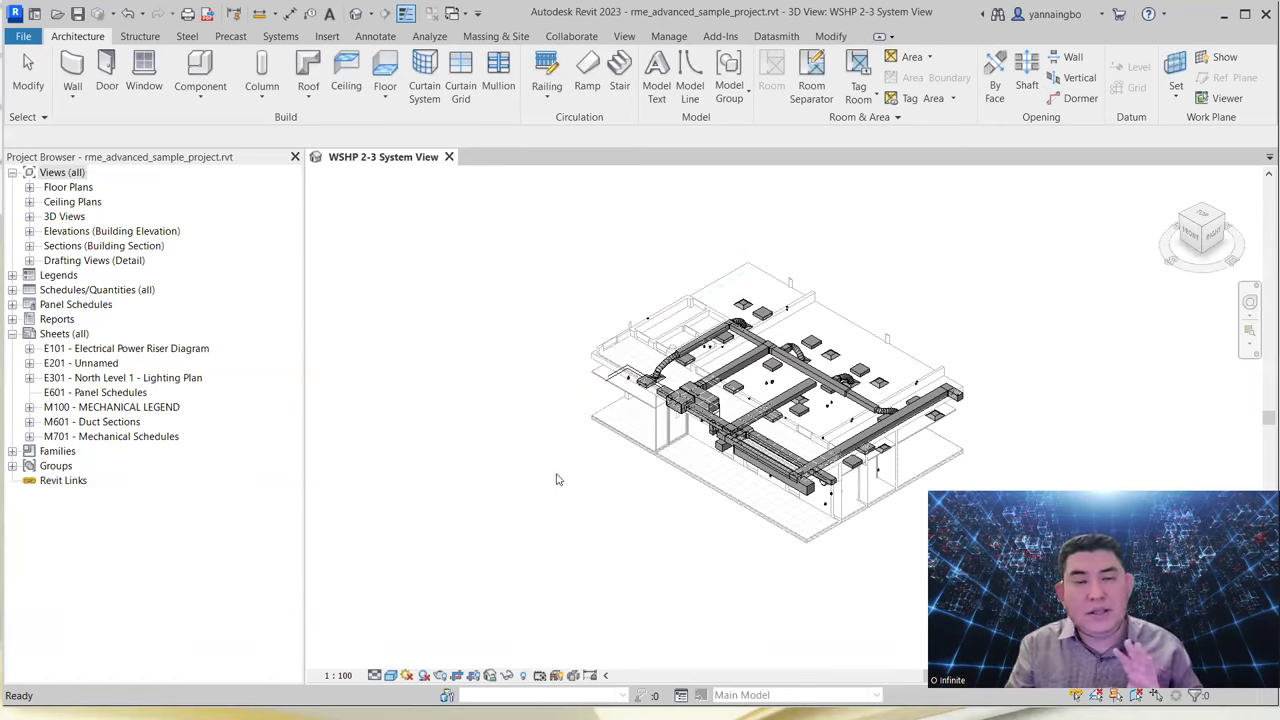
click(30, 217)
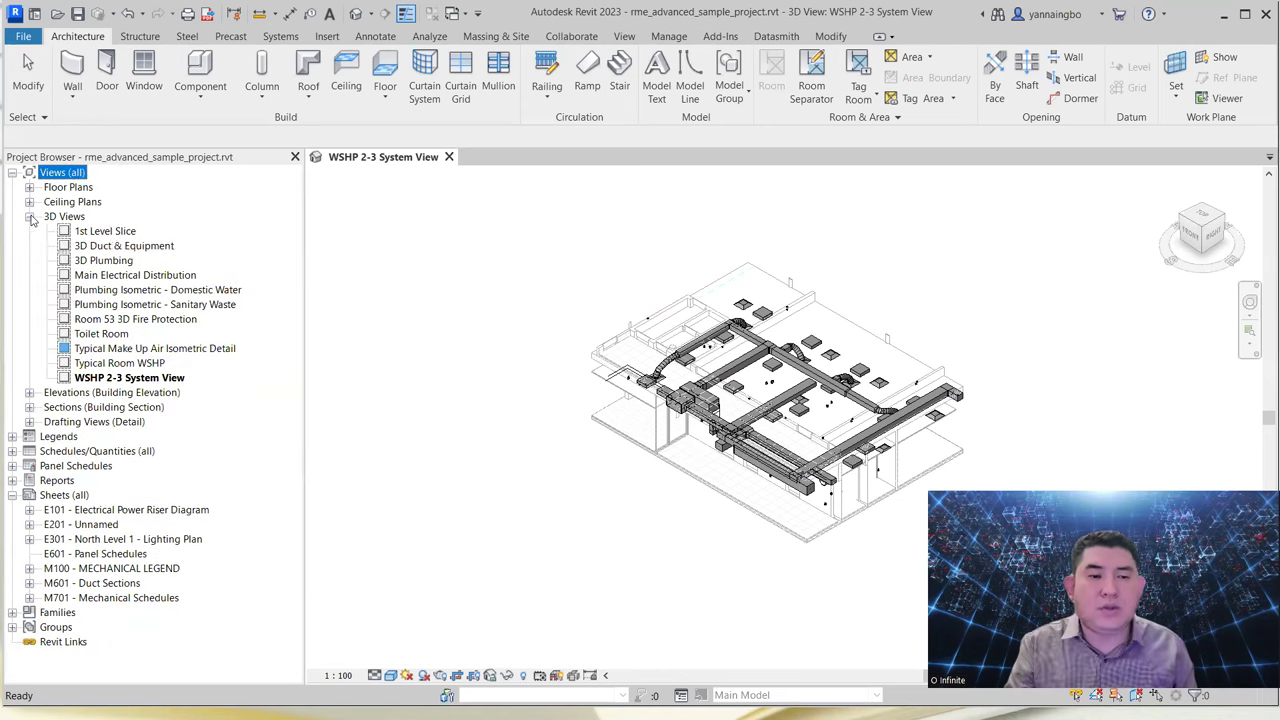
Step: Open the 3D Plumbing view, deselect the section box and zoom in on the ceiling
double_click(108, 261)
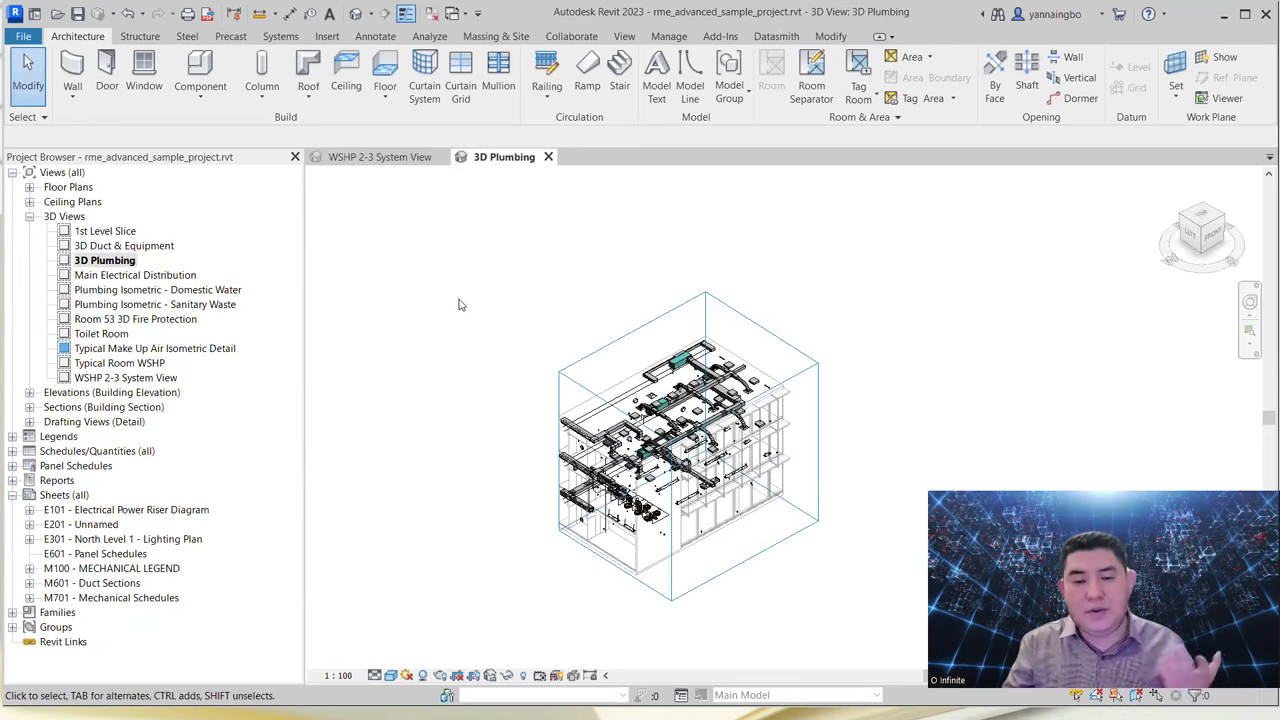
scroll(707, 465, up, 5)
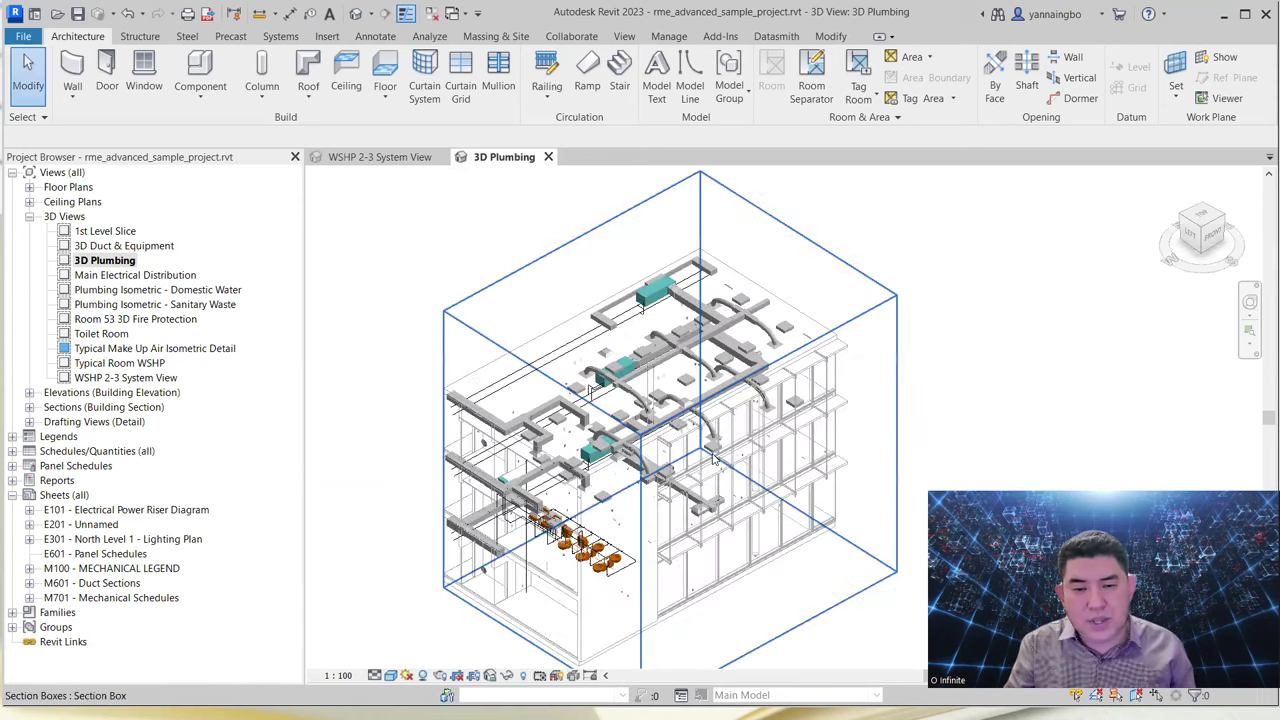
key(Escape)
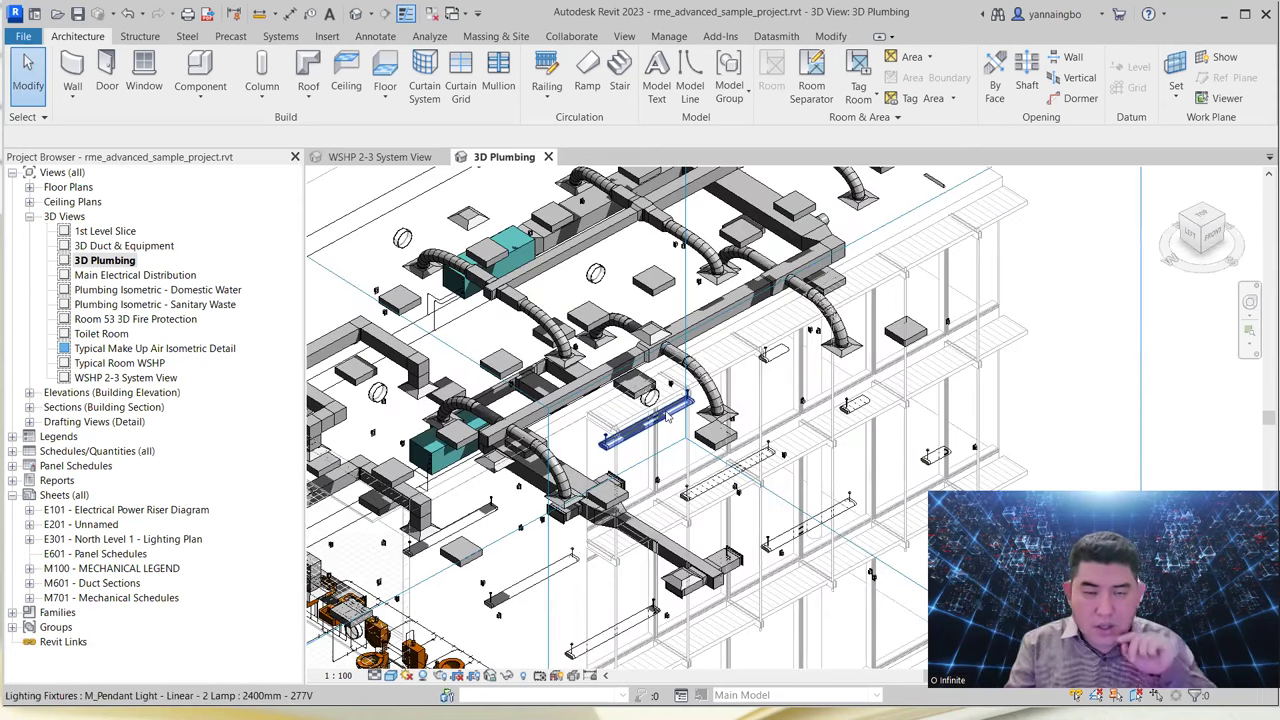
scroll(662, 418, up, 2)
scroll(662, 418, down, 2)
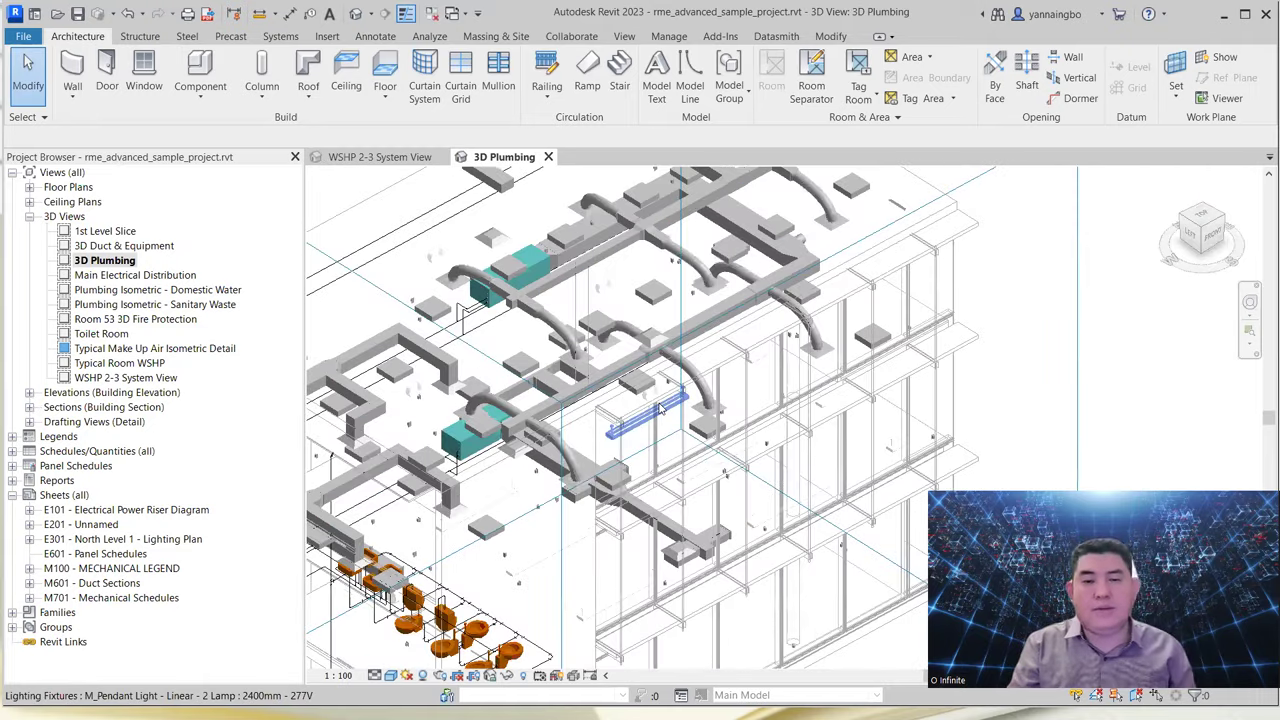
scroll(660, 408, down, 2)
scroll(660, 408, up, 3)
scroll(660, 408, down, 1)
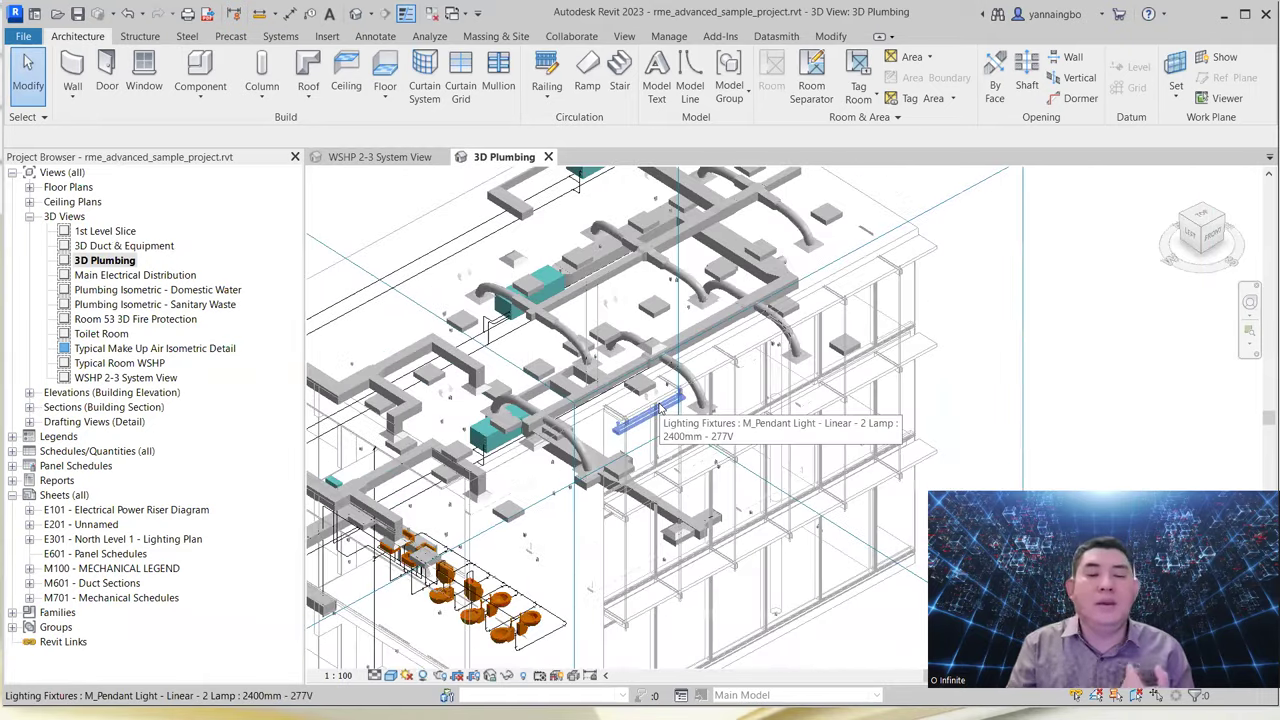
scroll(658, 408, down, 5)
scroll(657, 395, up, 6)
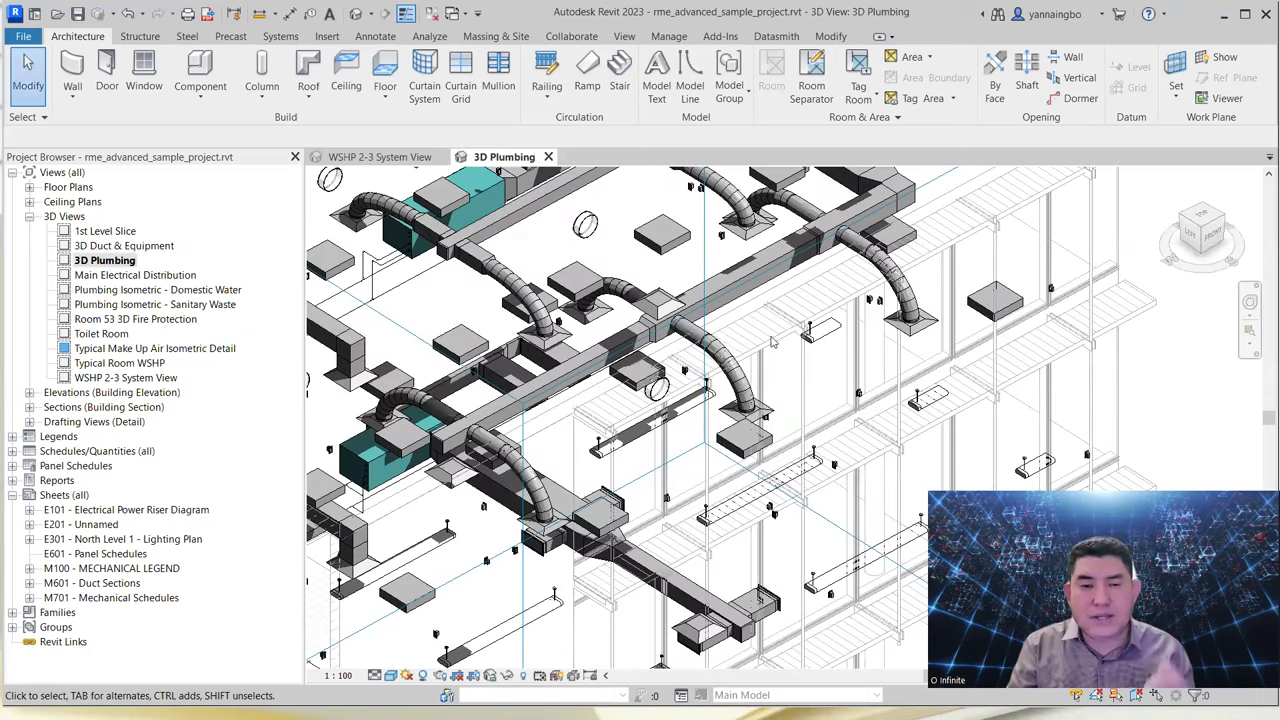
scroll(772, 345, up, 3)
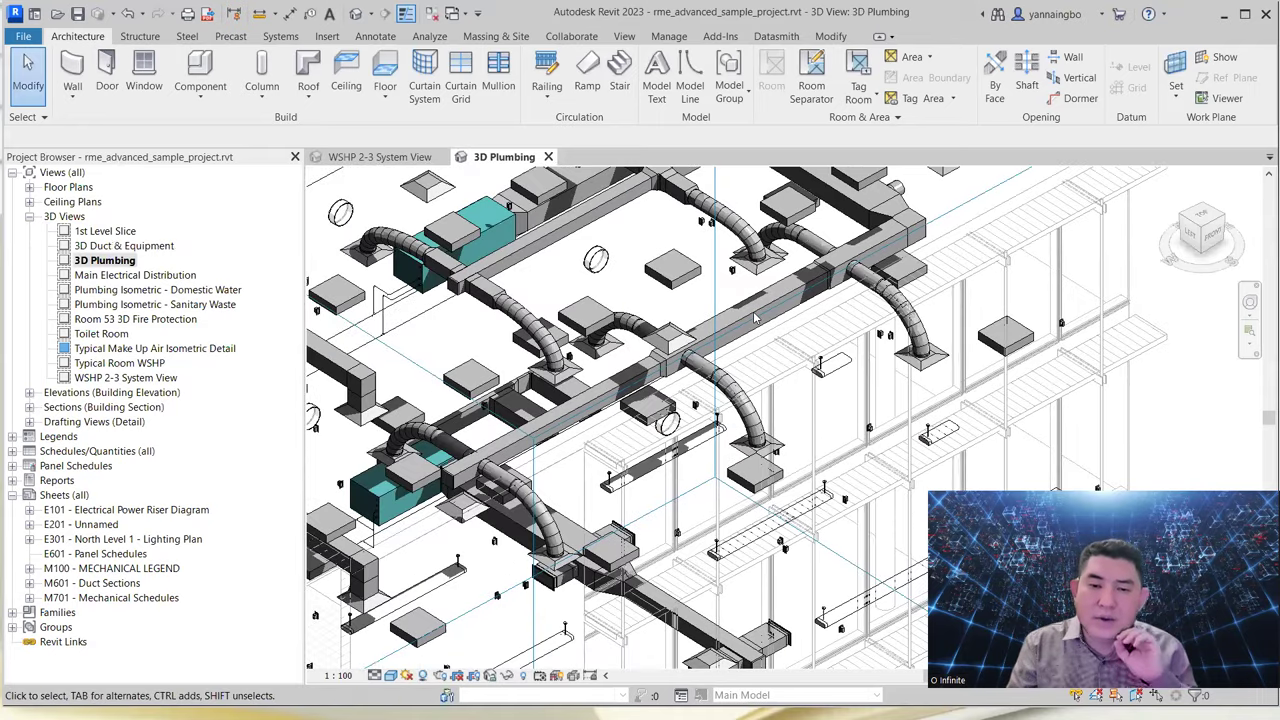
Step: Check a recessed ceiling light fixture's properties, then re-centre the view and deselect it
click(672, 282)
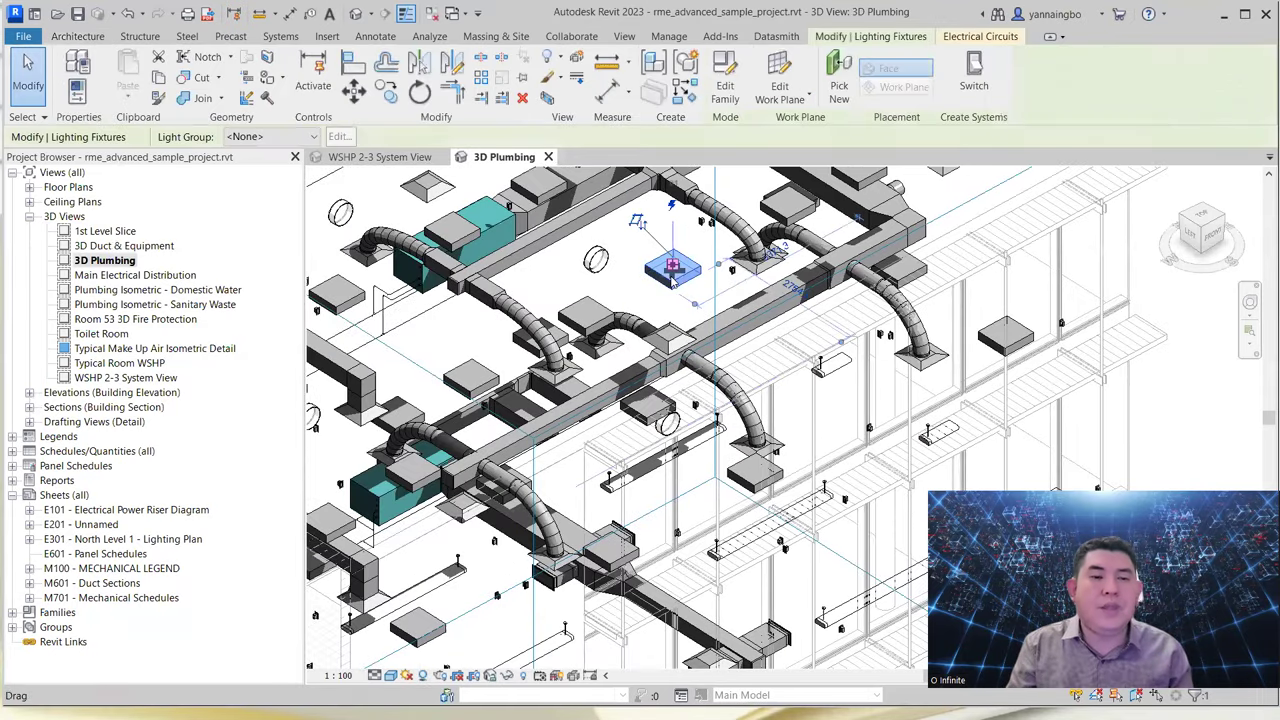
click(76, 95)
scroll(175, 370, down, 3)
scroll(175, 373, up, 3)
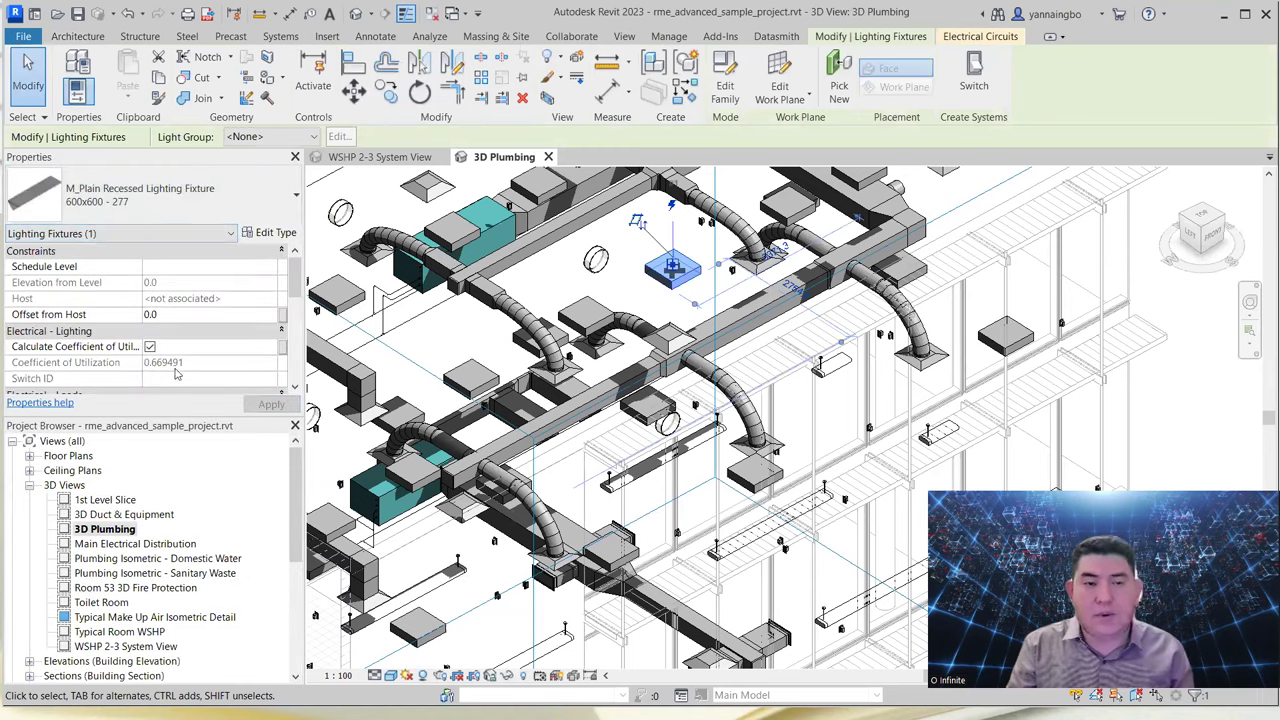
scroll(847, 378, down, 6)
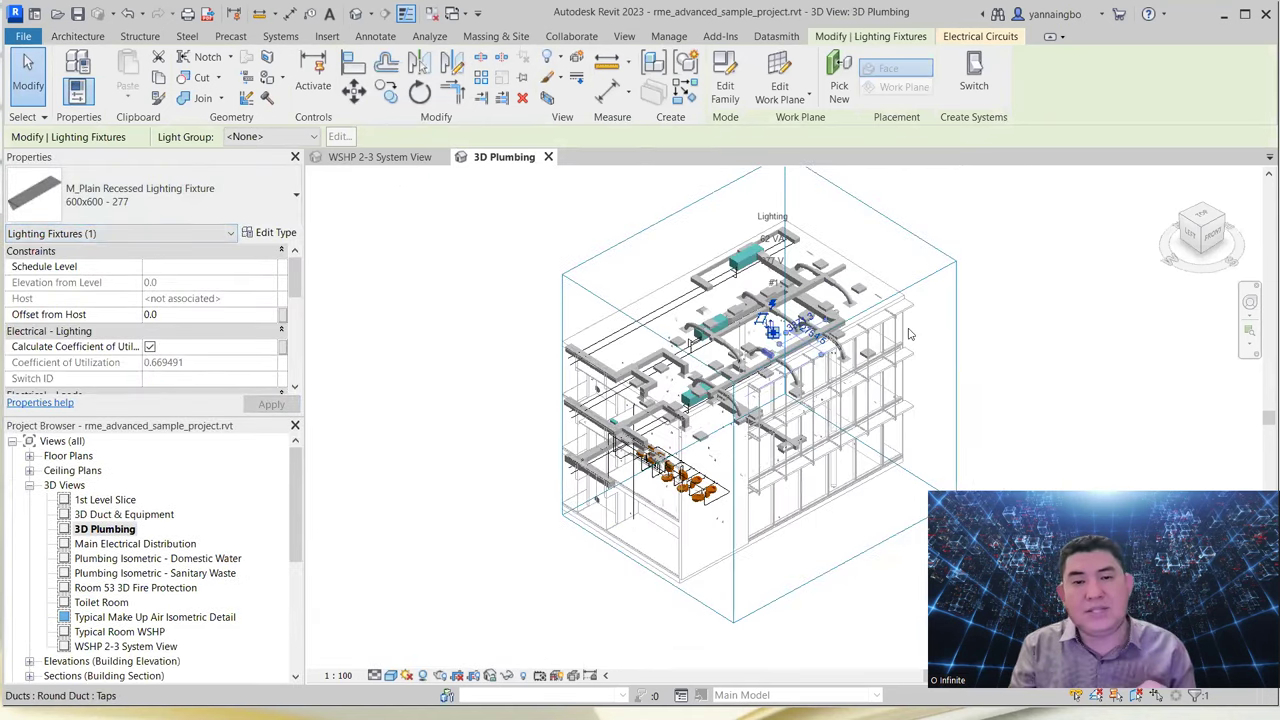
middle_drag(1012, 335, 967, 308)
click(967, 308)
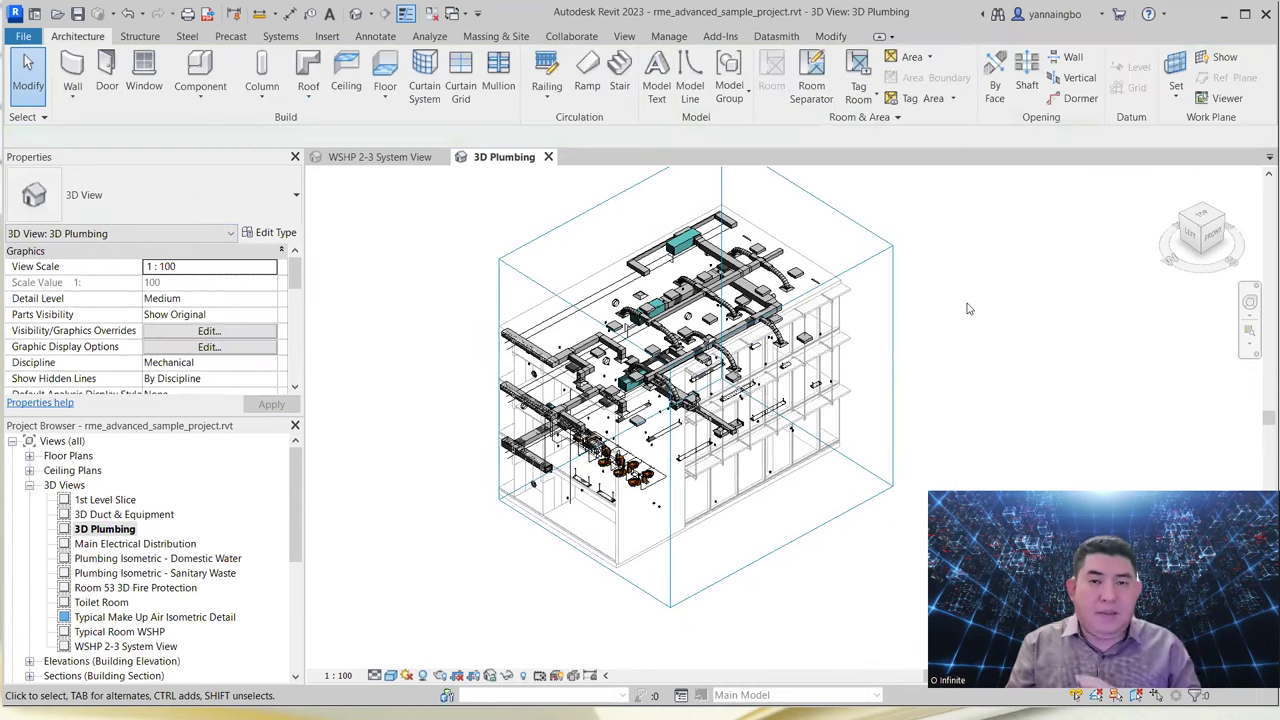
Step: View the 3D Plumbing model from Top, Front and Home, then orbit to a frontal angle
click(1207, 222)
click(1205, 221)
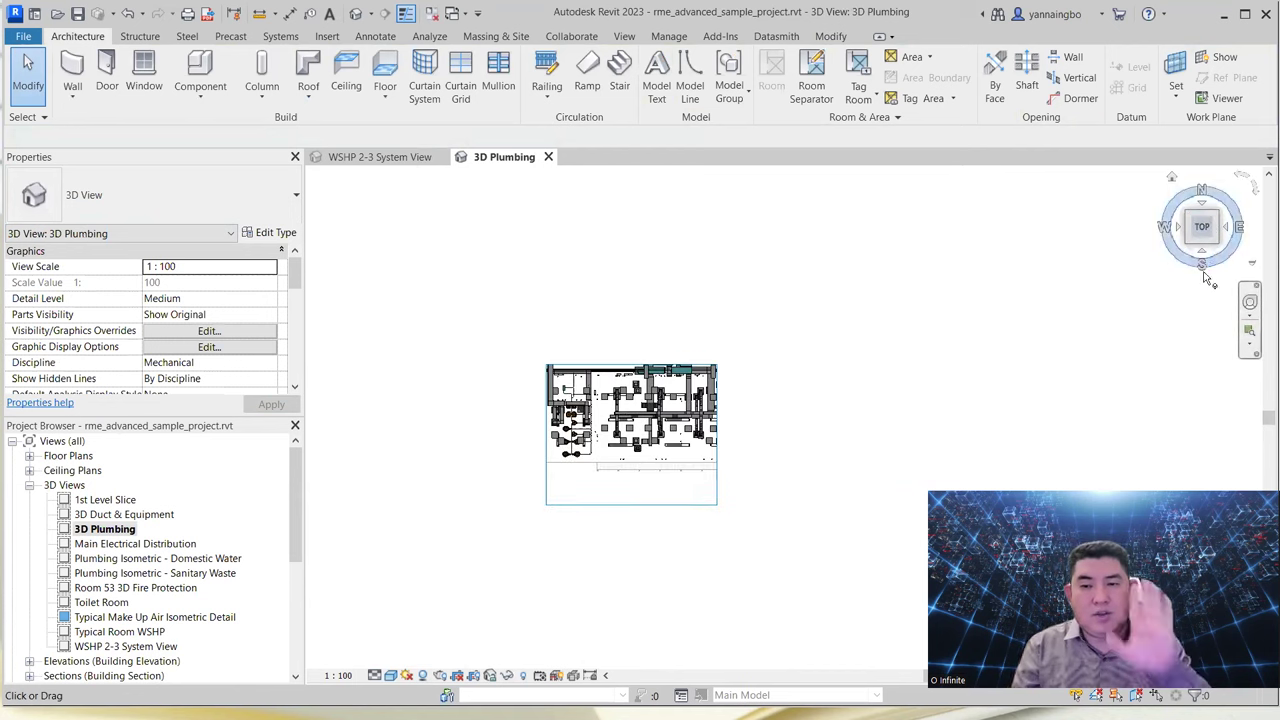
click(1203, 257)
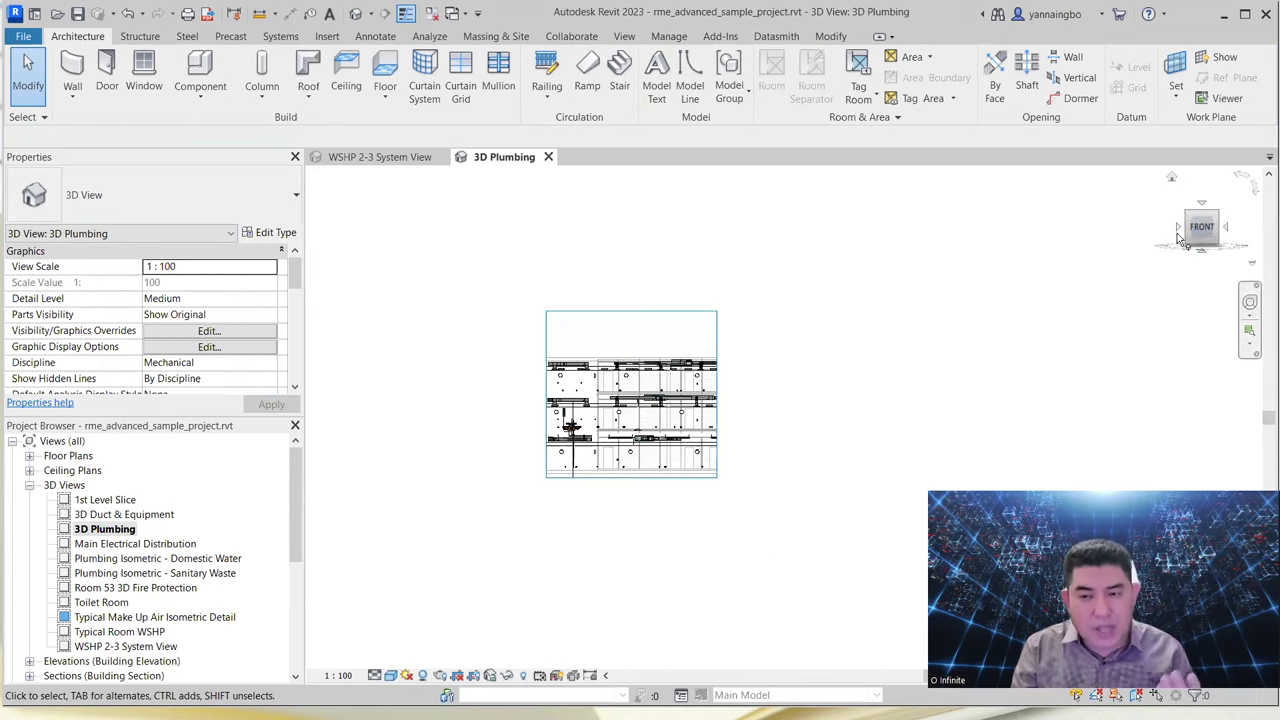
click(1172, 177)
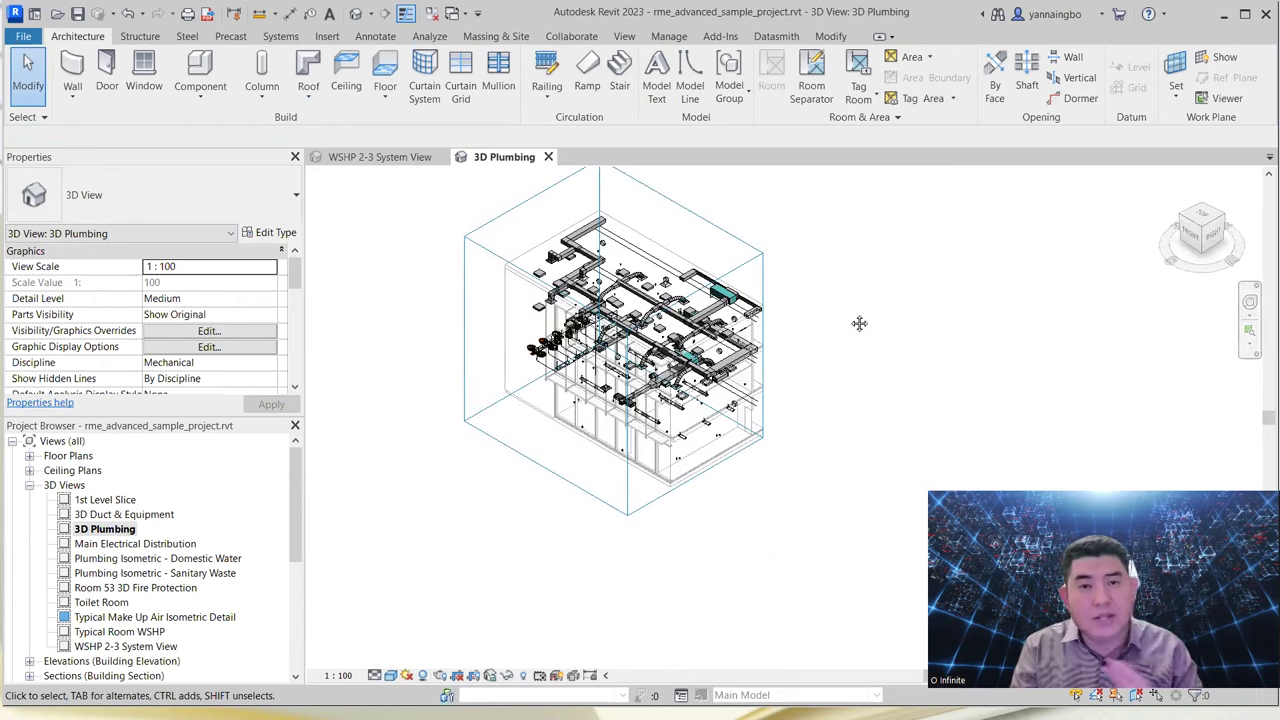
shift+middle_drag(857, 323, 845, 328)
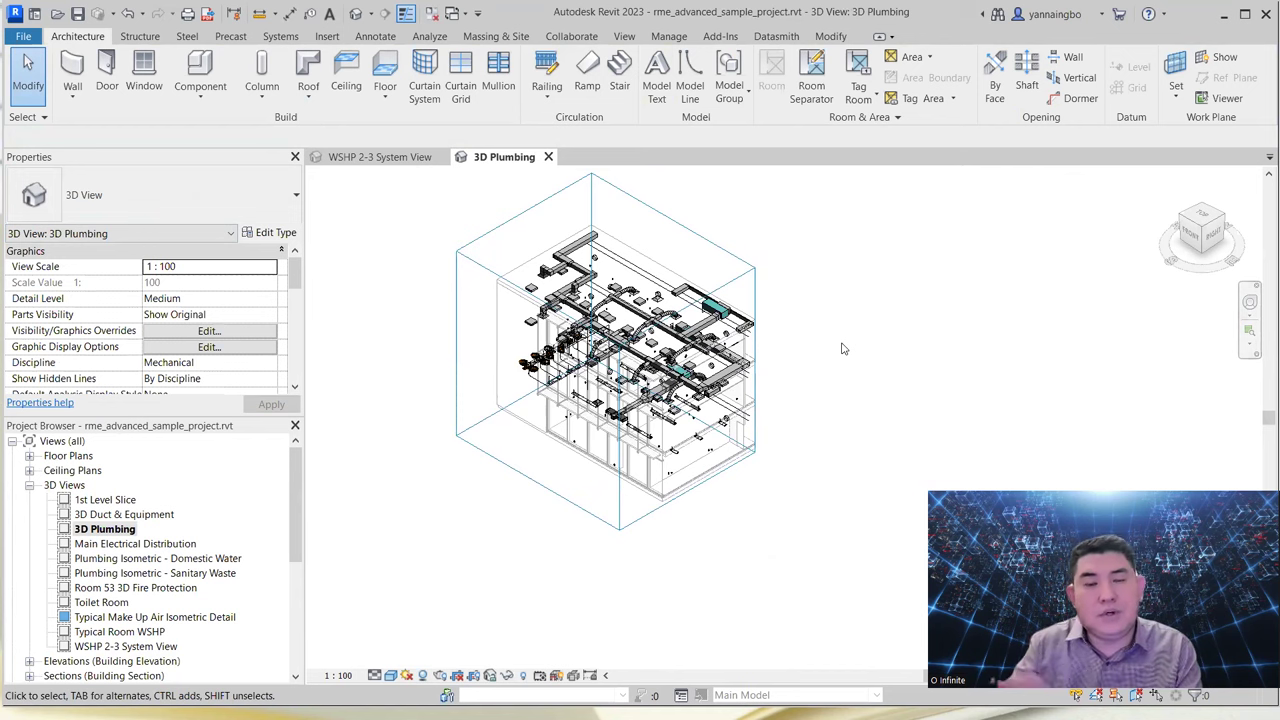
shift+middle_drag(843, 348, 659, 429)
scroll(659, 429, up, 5)
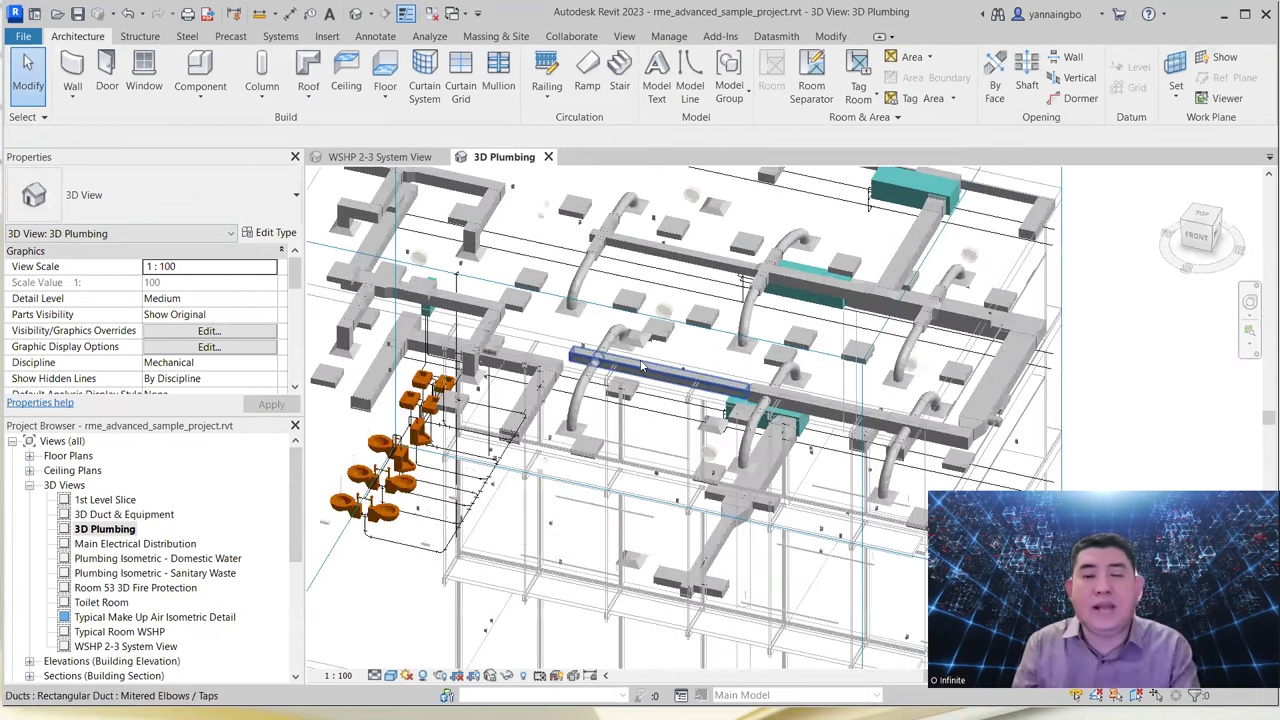
scroll(641, 365, down, 5)
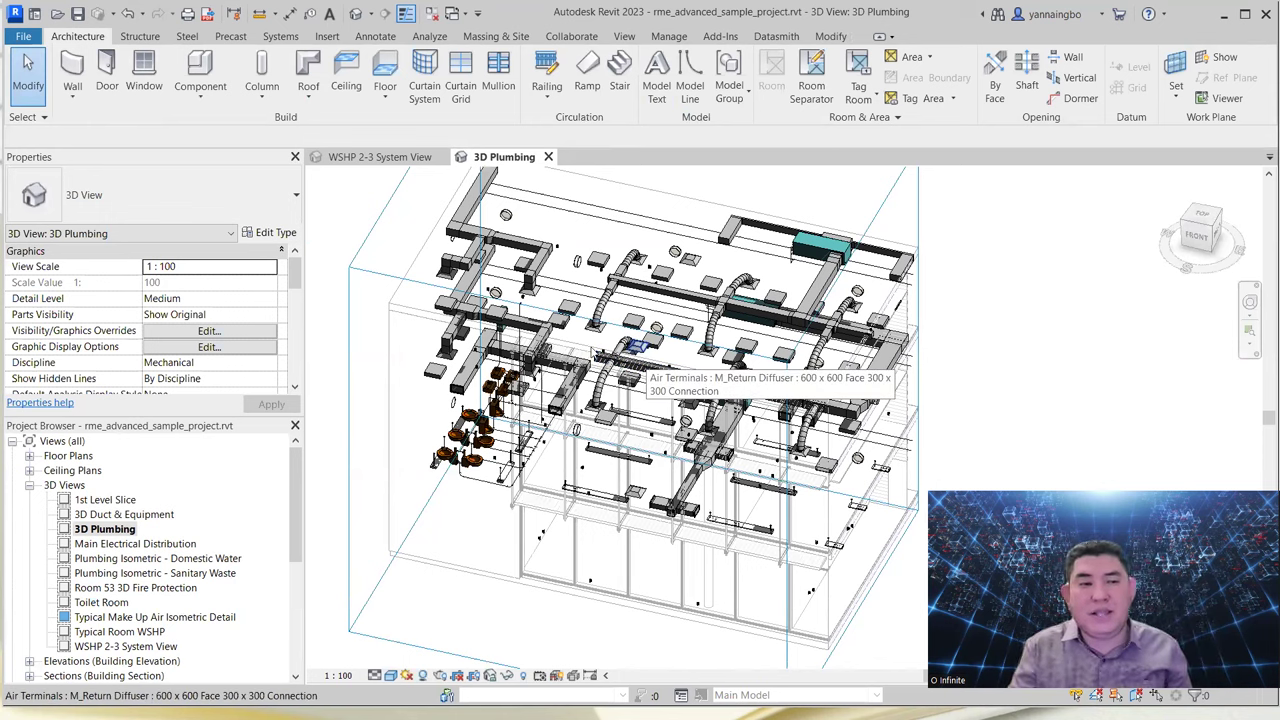
Step: Browse the Structure, Precast, Systems and Insert ribbon tabs, ending on Annotate
click(139, 36)
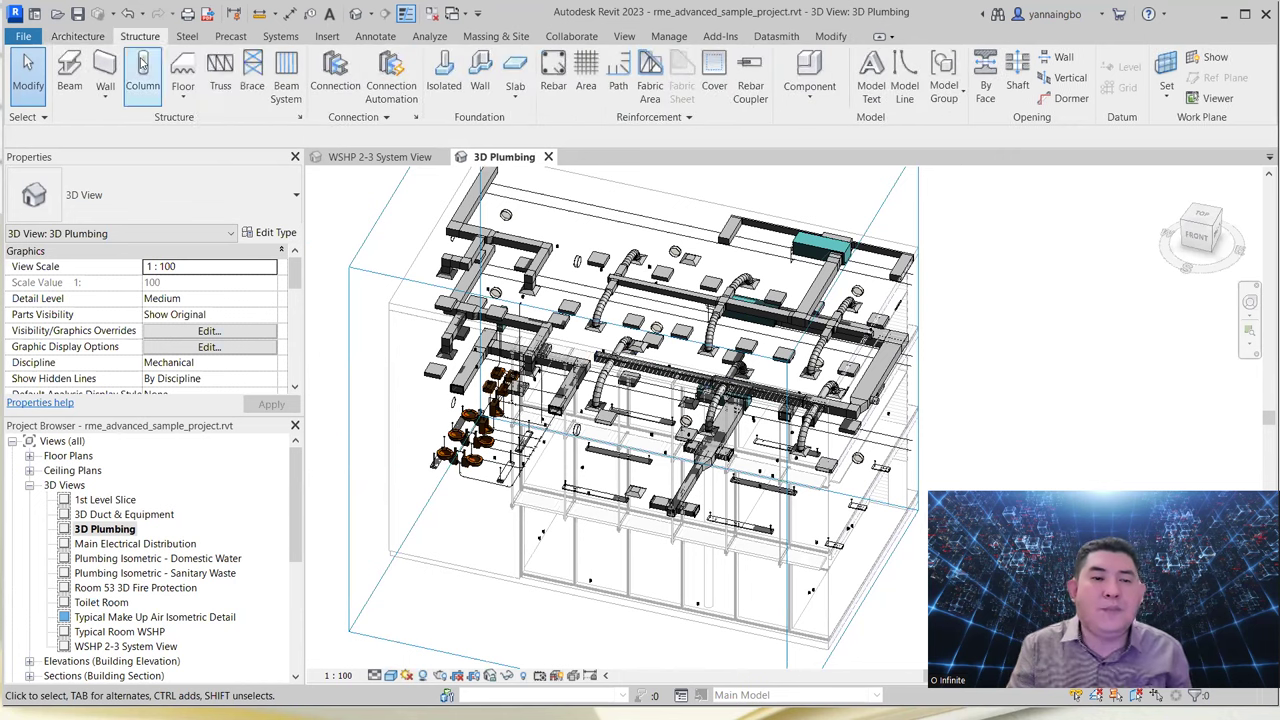
click(230, 36)
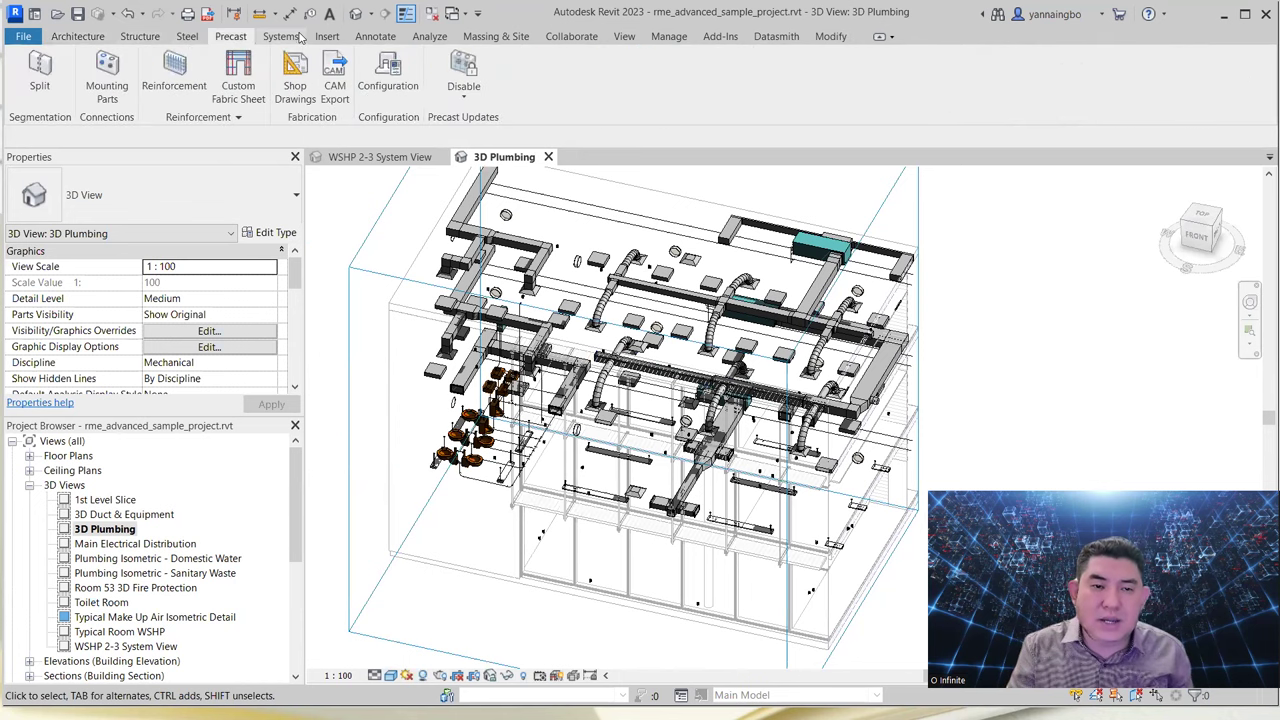
click(300, 36)
click(336, 37)
click(370, 38)
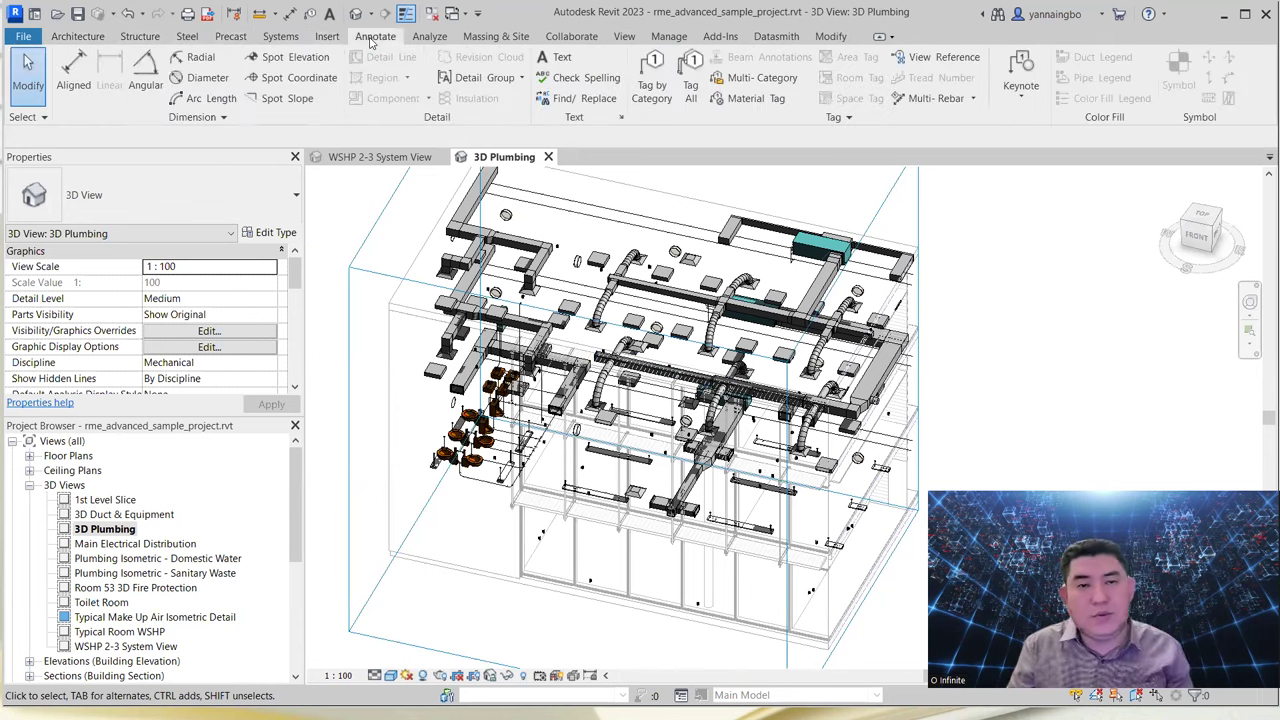
scroll(563, 299, down, 3)
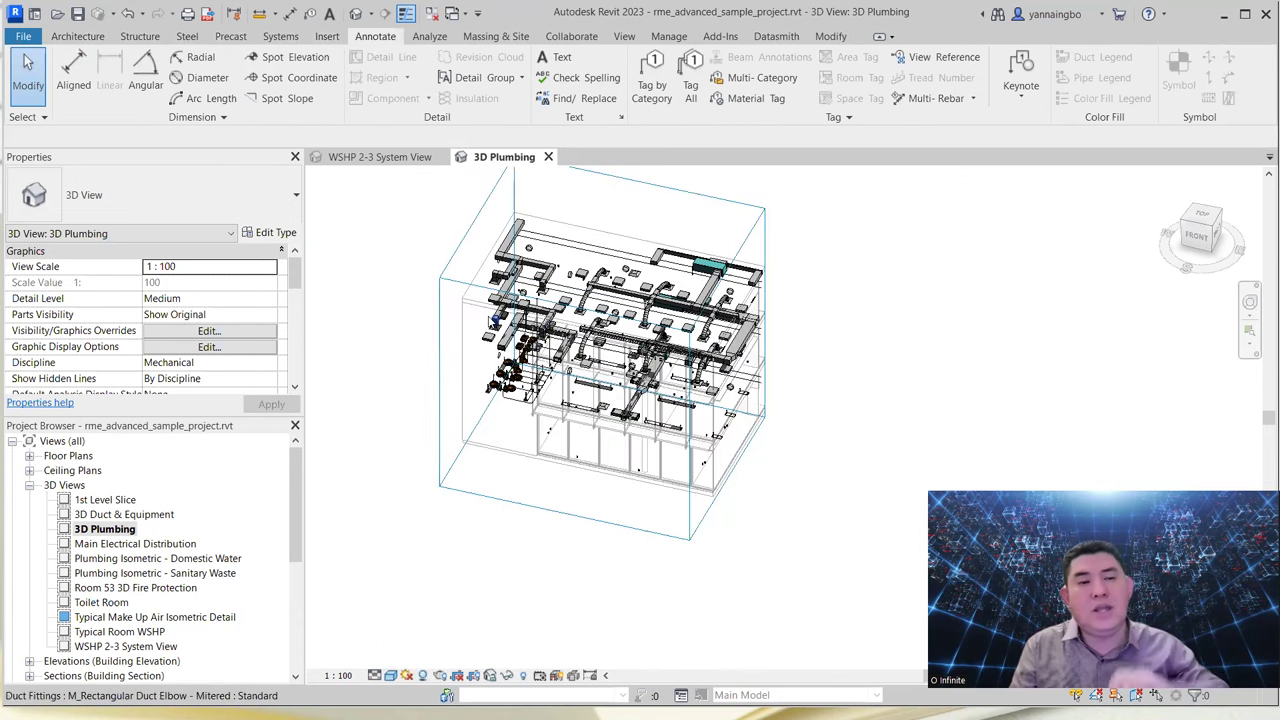
Step: Open Plumbing Isometric - Sanitary Waste, inspect the wall-hung urinal, then deselect and zoom out
double_click(120, 573)
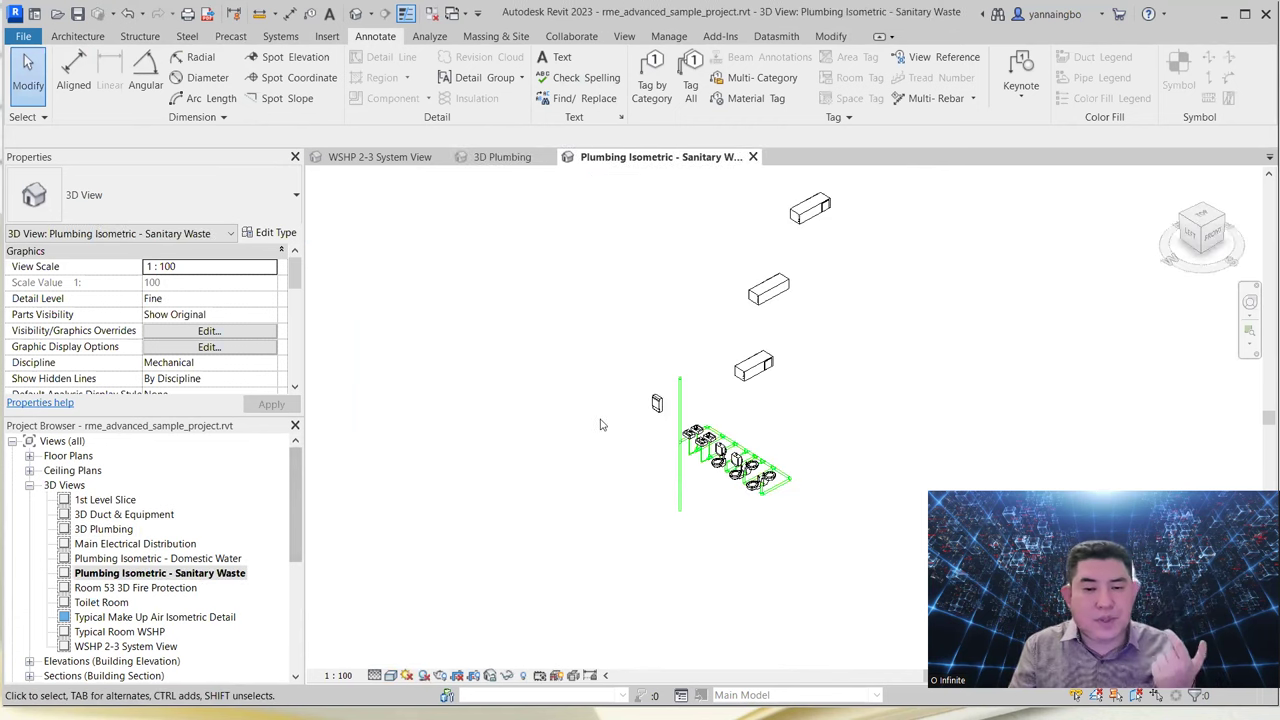
scroll(750, 456, up, 6)
click(635, 428)
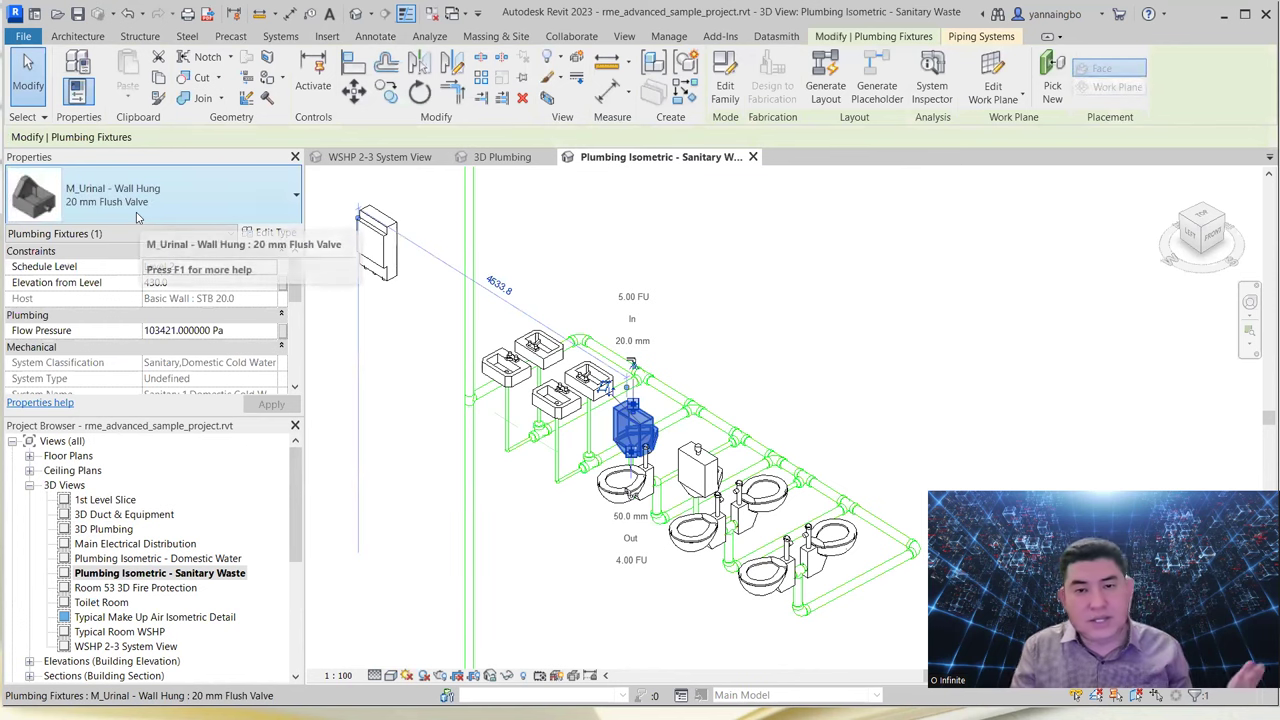
click(710, 220)
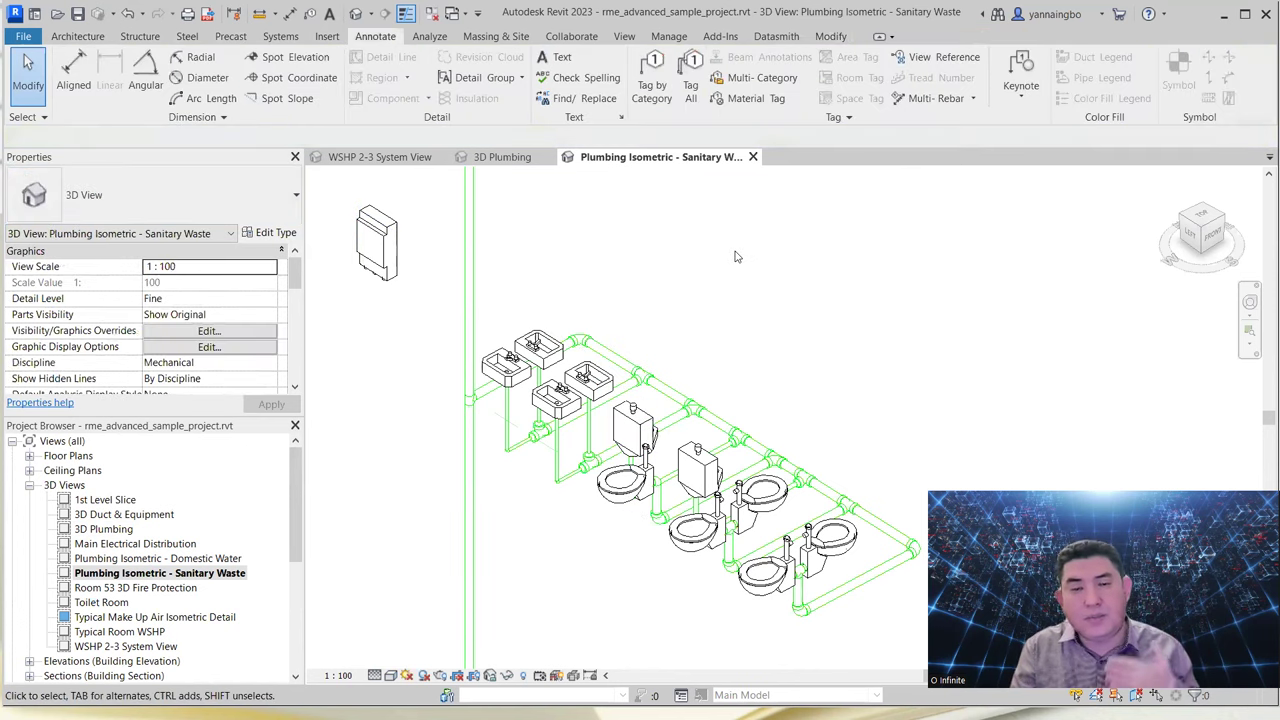
scroll(735, 257, down, 2)
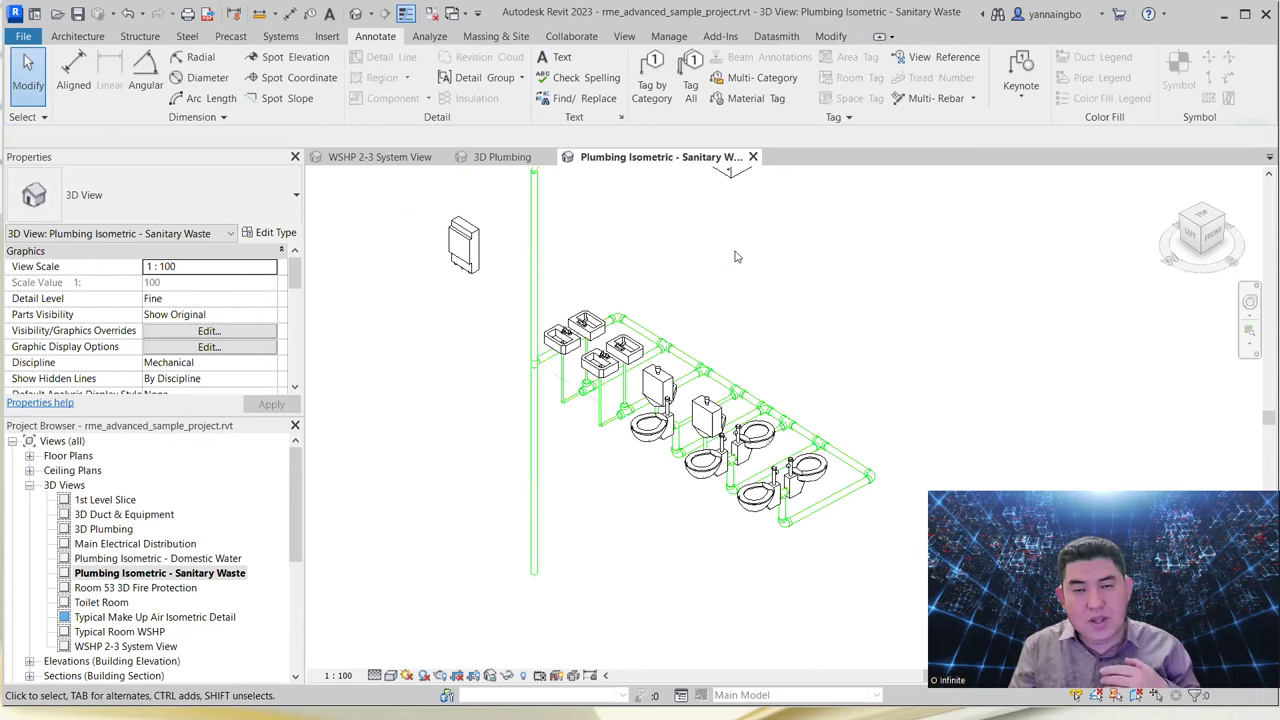
scroll(735, 257, down, 1)
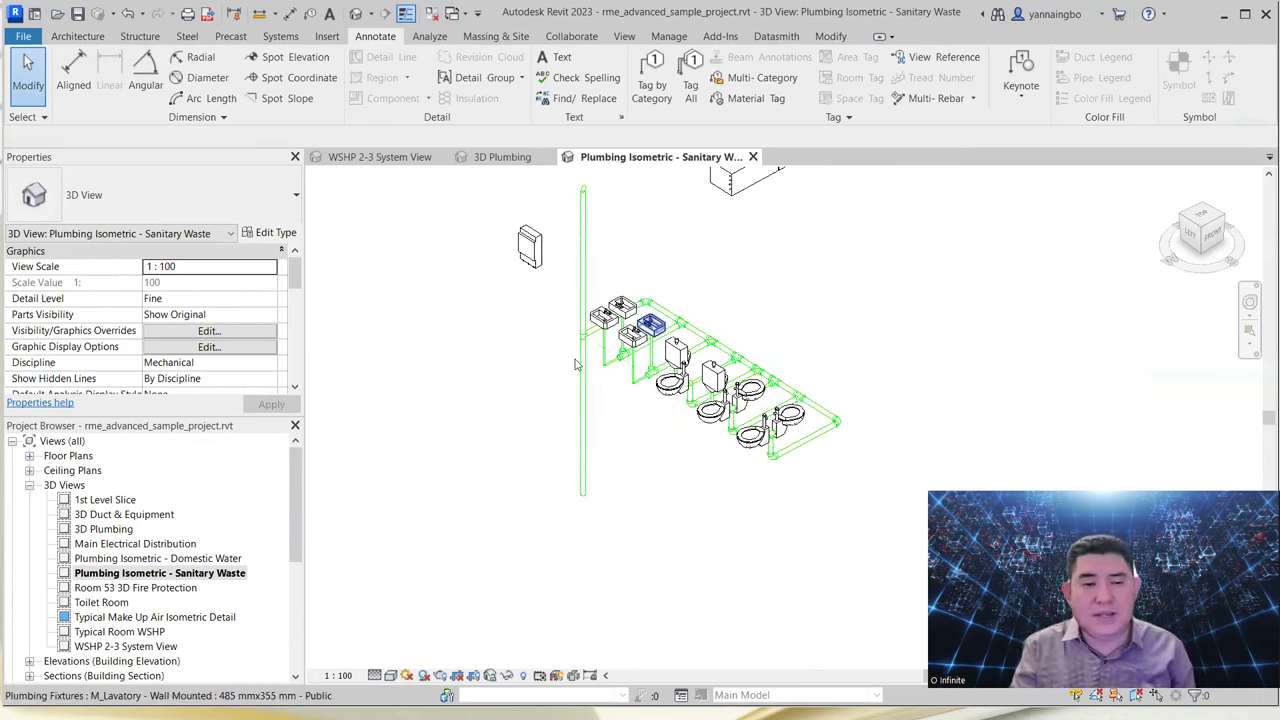
Step: Expand Floor Plans and select Level 1 - Lighting Plan to see its properties
click(30, 456)
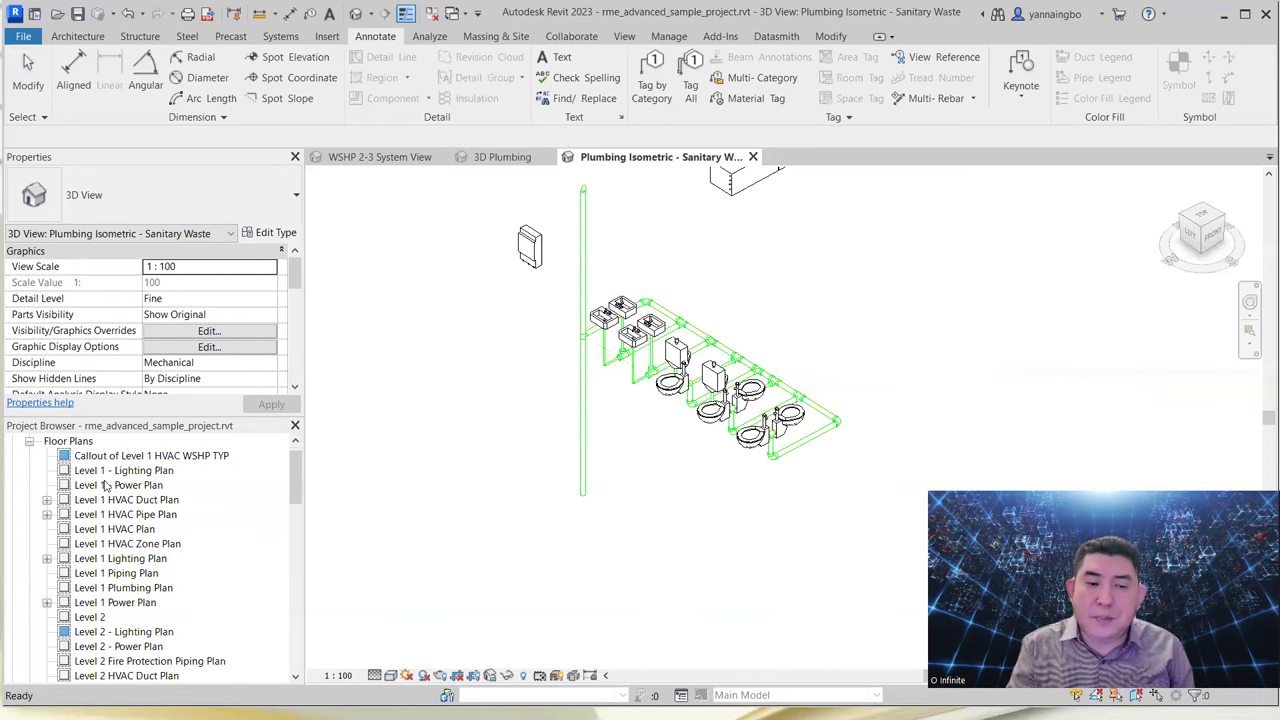
click(131, 473)
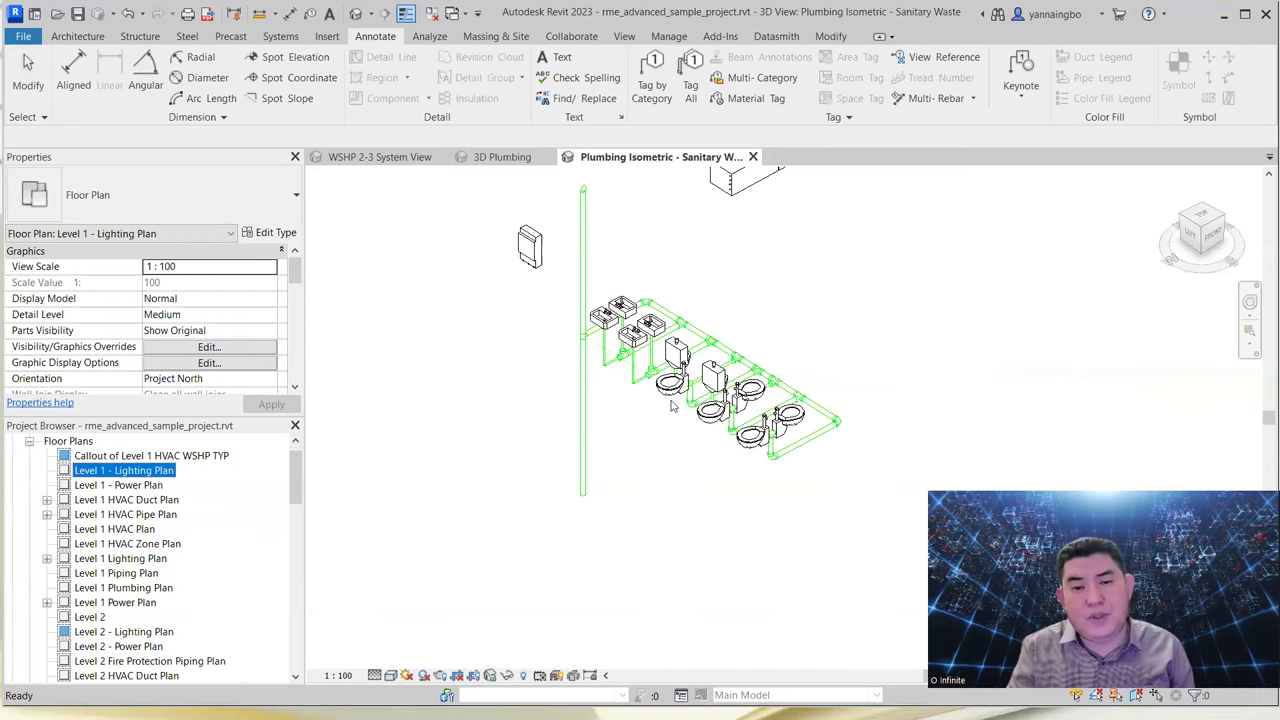